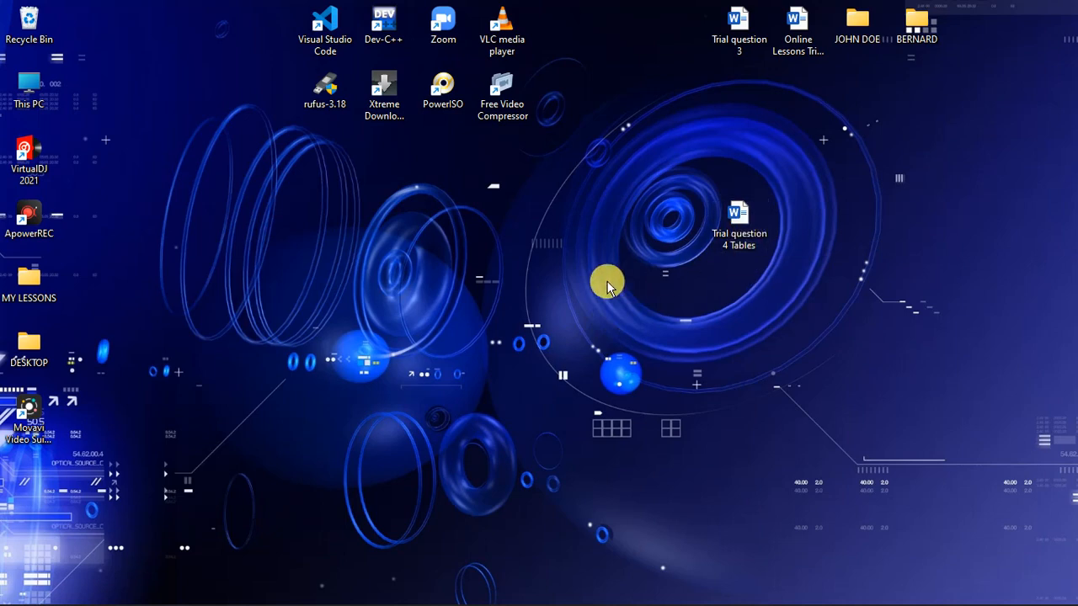
Open the Trial question 4 Tables document from the desktop and read through all the Qn4 table instructions.
double_click(737, 236)
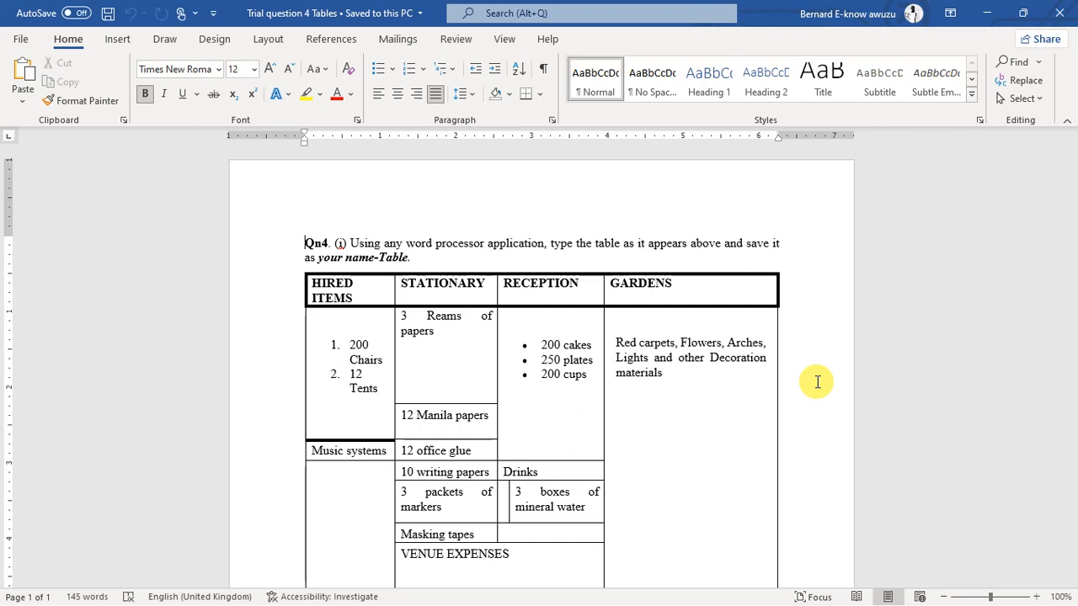
scroll(817, 381, down, 2)
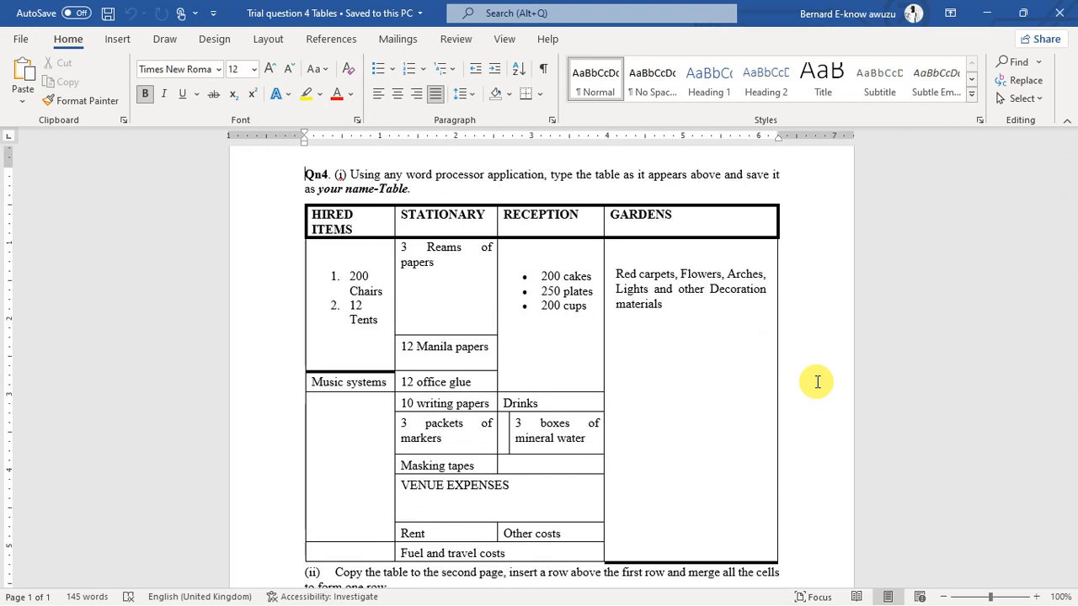
scroll(817, 382, down, 2)
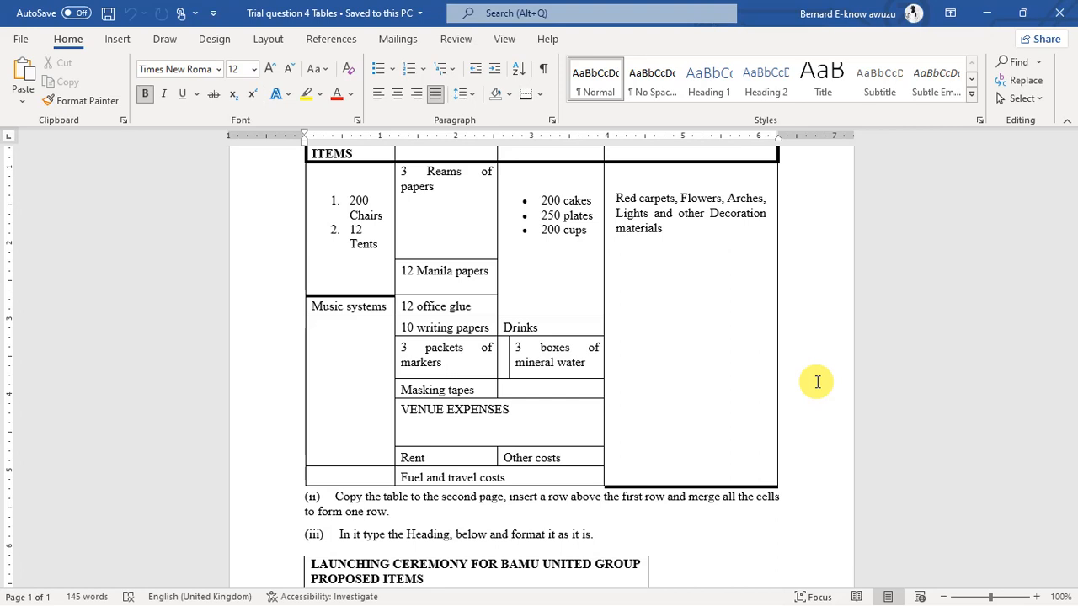
scroll(817, 382, down, 3)
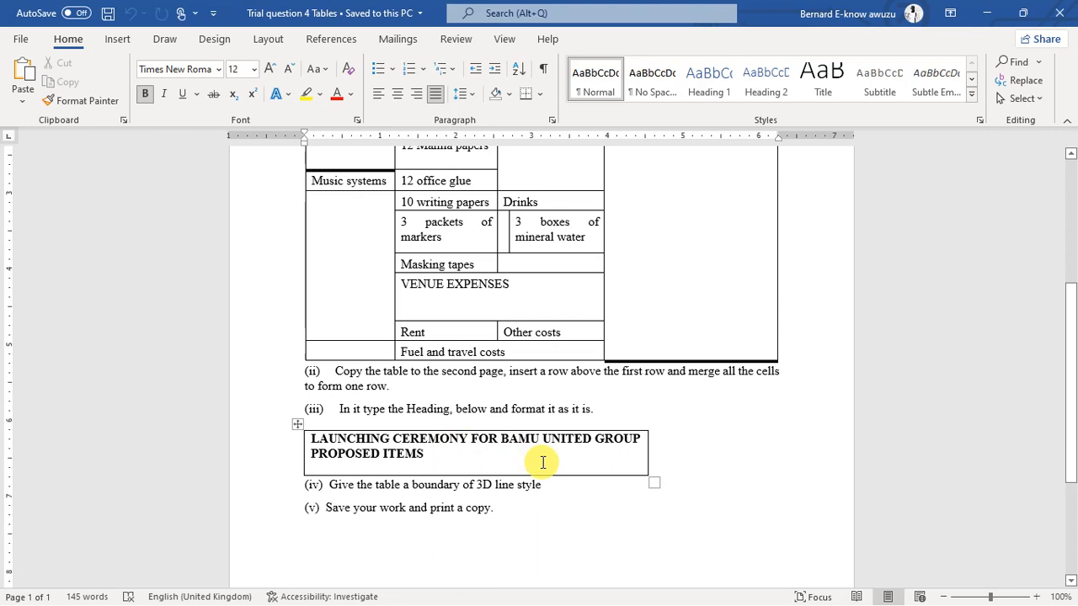
scroll(543, 462, down, 2)
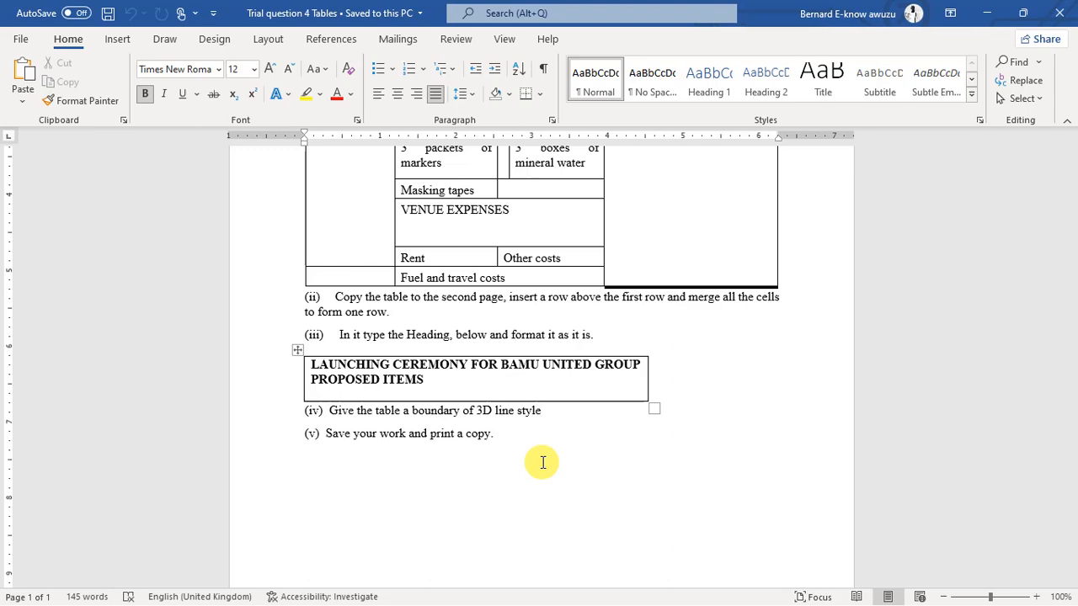
scroll(542, 463, up, 8)
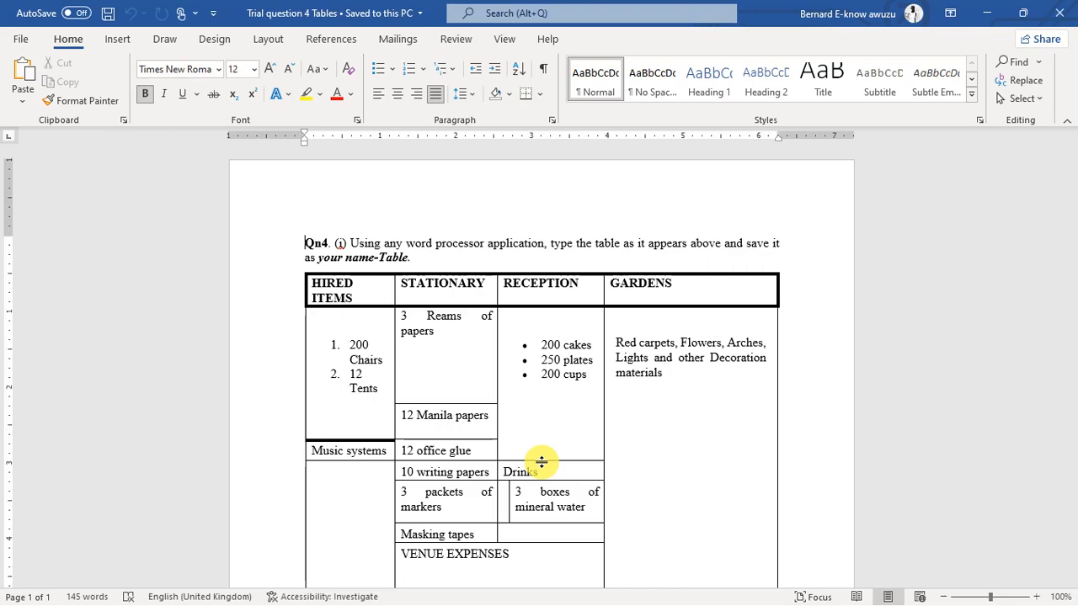
Create a desktop folder named with the candidate's surname in capitals and place it beside the Trial question 4 Tables file.
key(super+d)
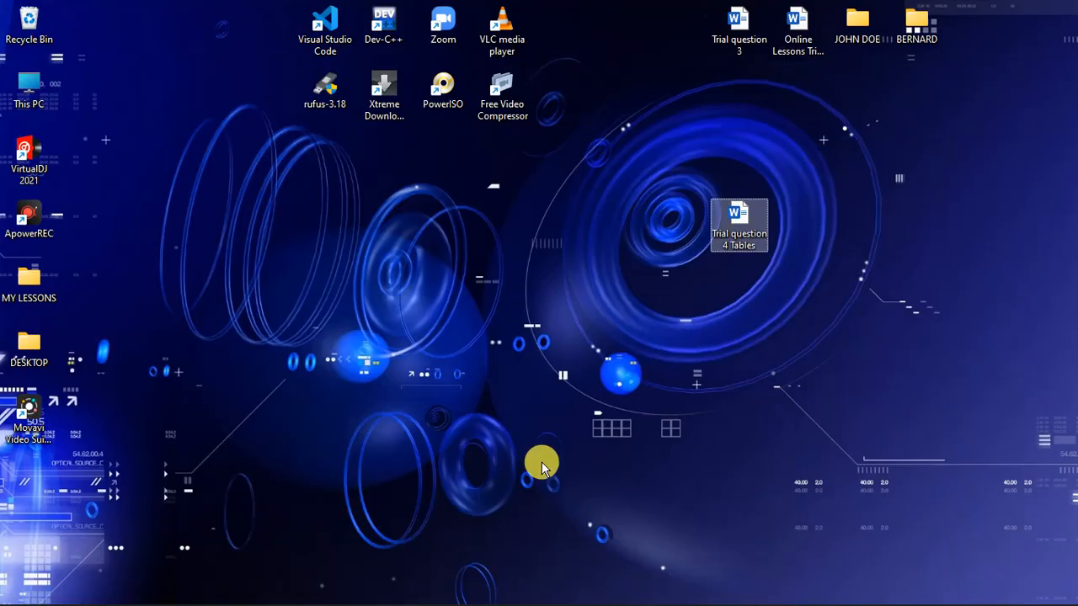
click(603, 371)
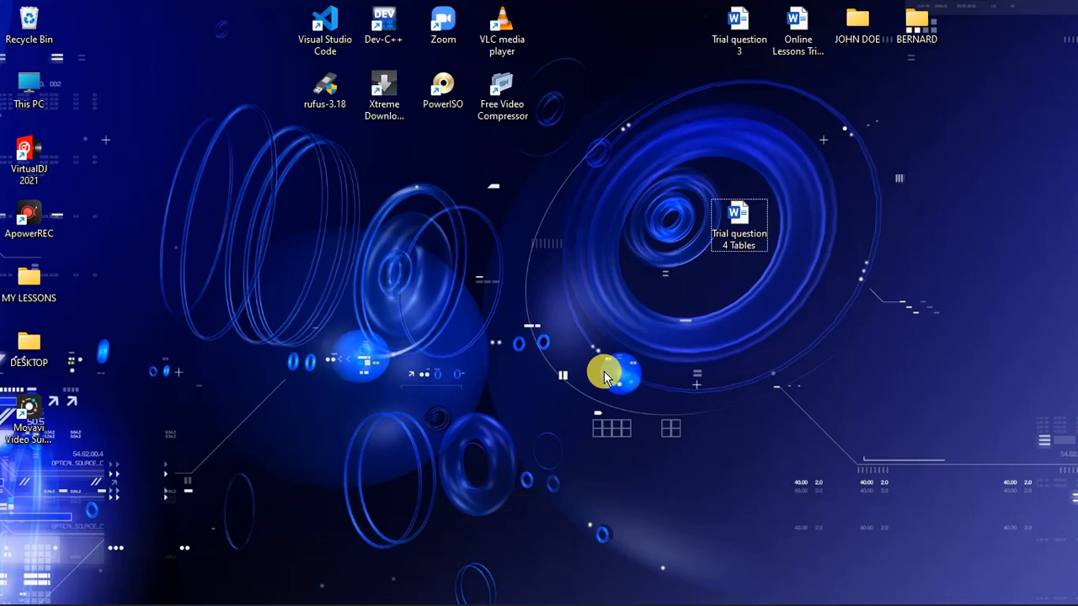
key(ctrl+shift+n)
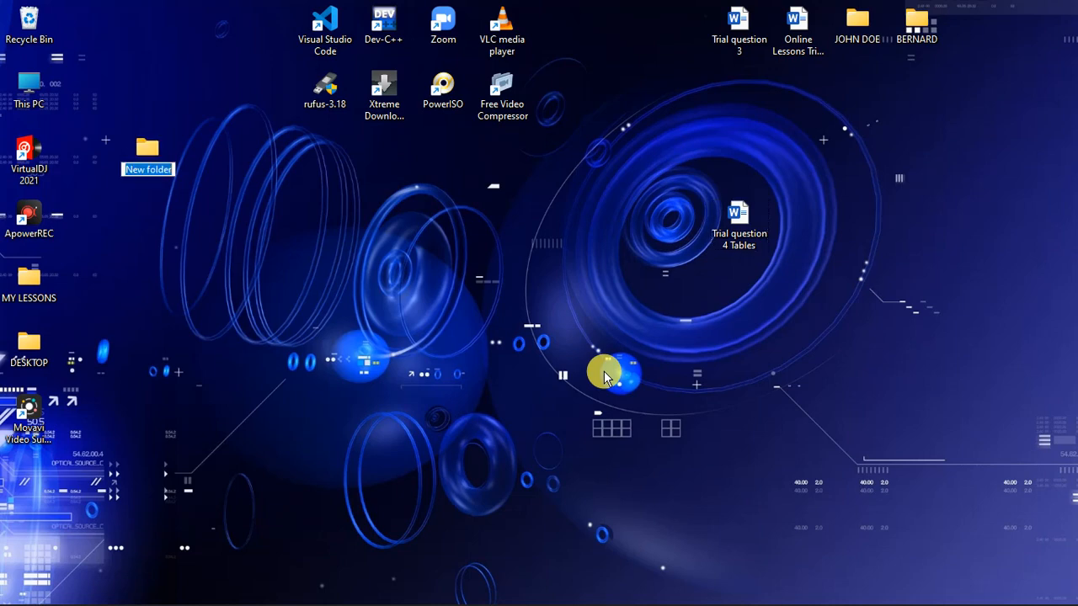
text(AW)
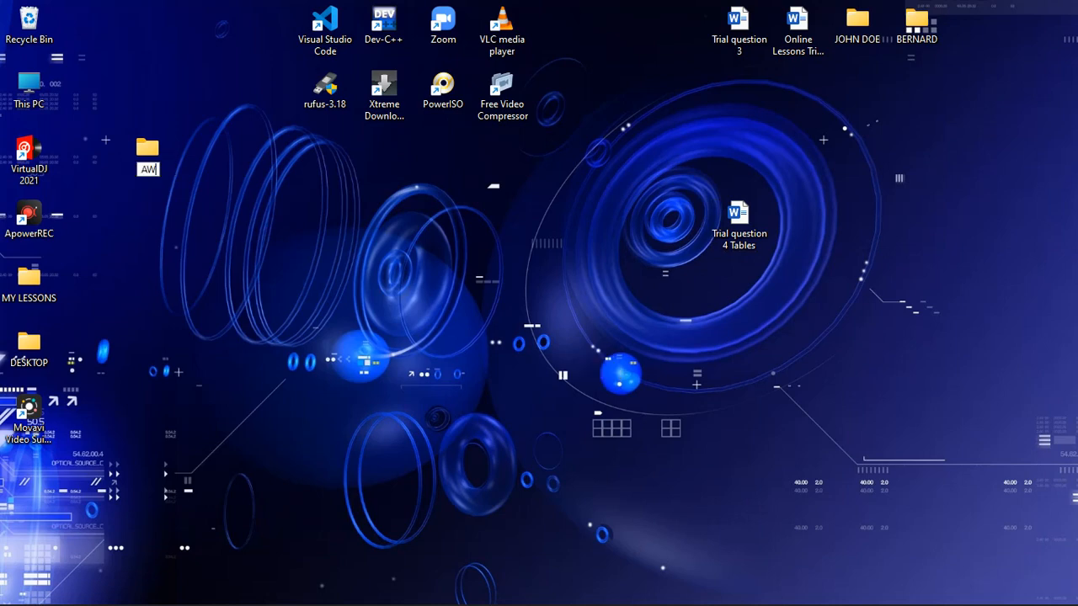
text(UZU)
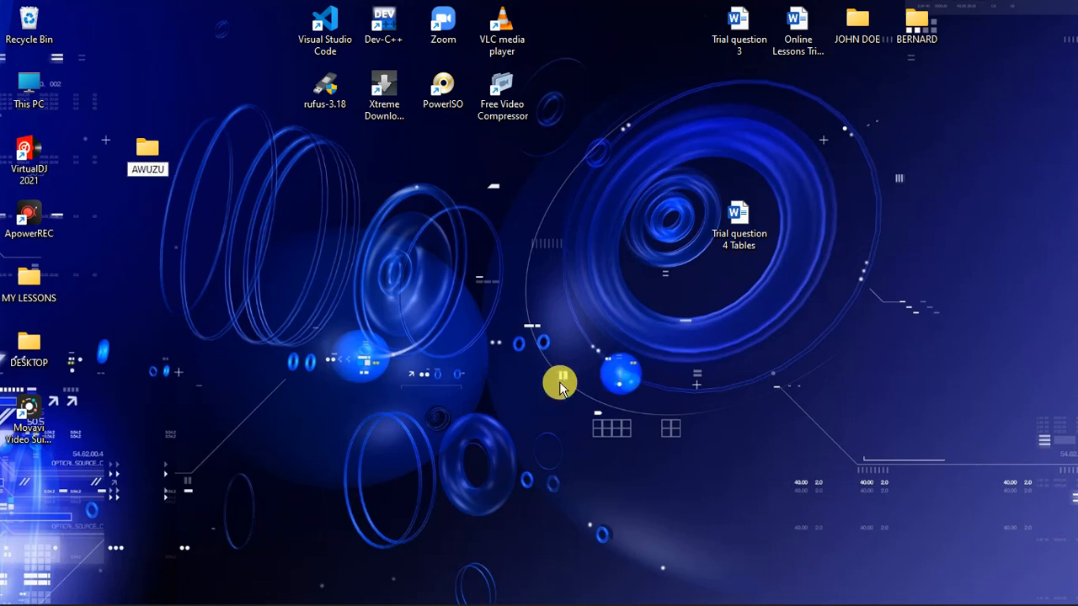
click(144, 164)
drag(144, 165, 804, 226)
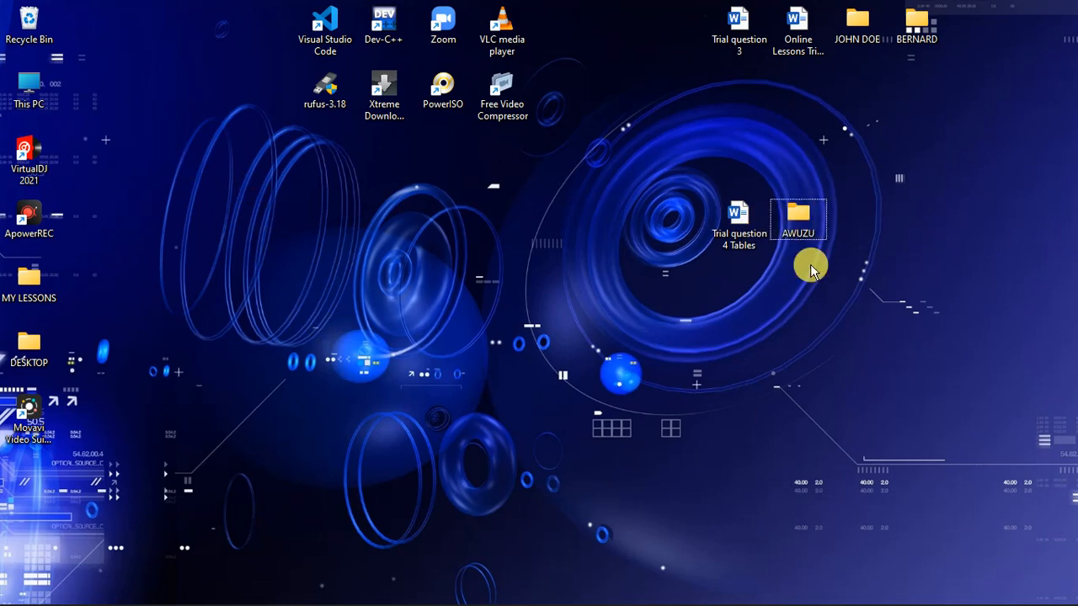
Create and open a Word document inside the new folder, named with the candidate's surname followed by "-Table".
double_click(798, 220)
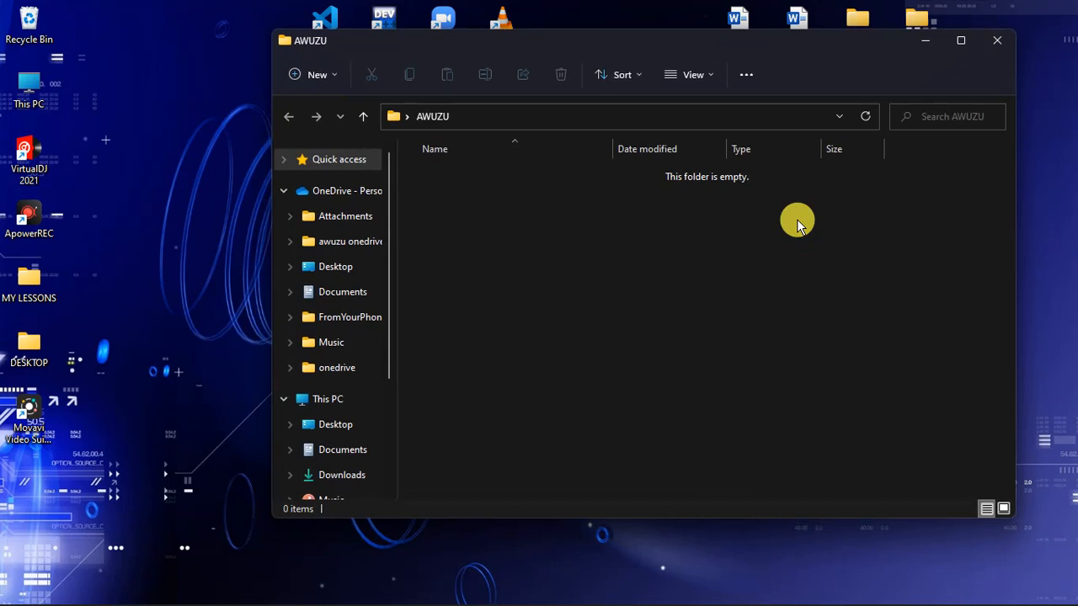
right_click(661, 255)
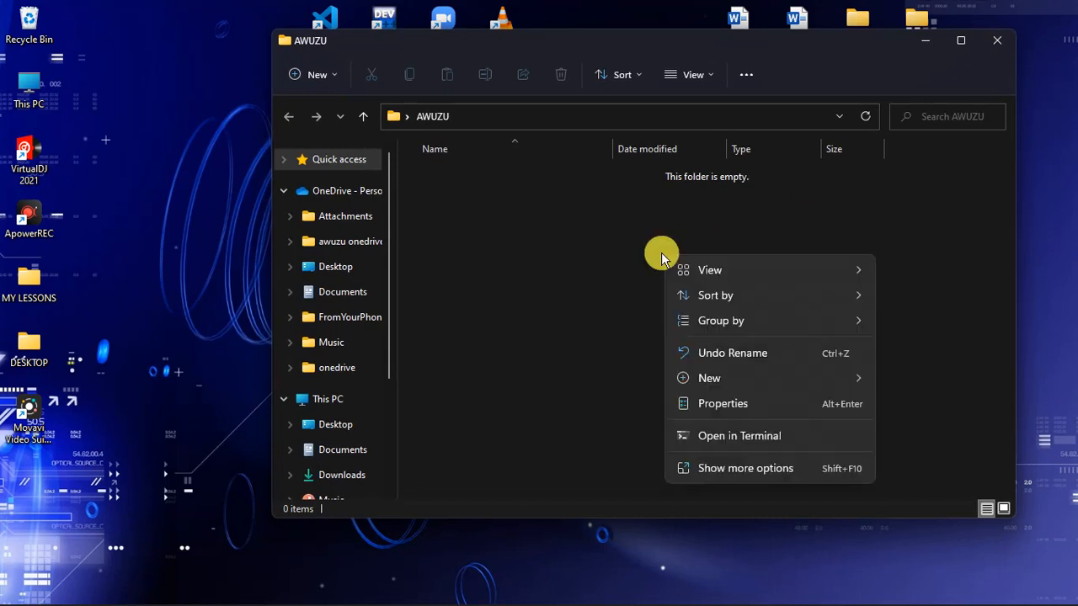
click(804, 379)
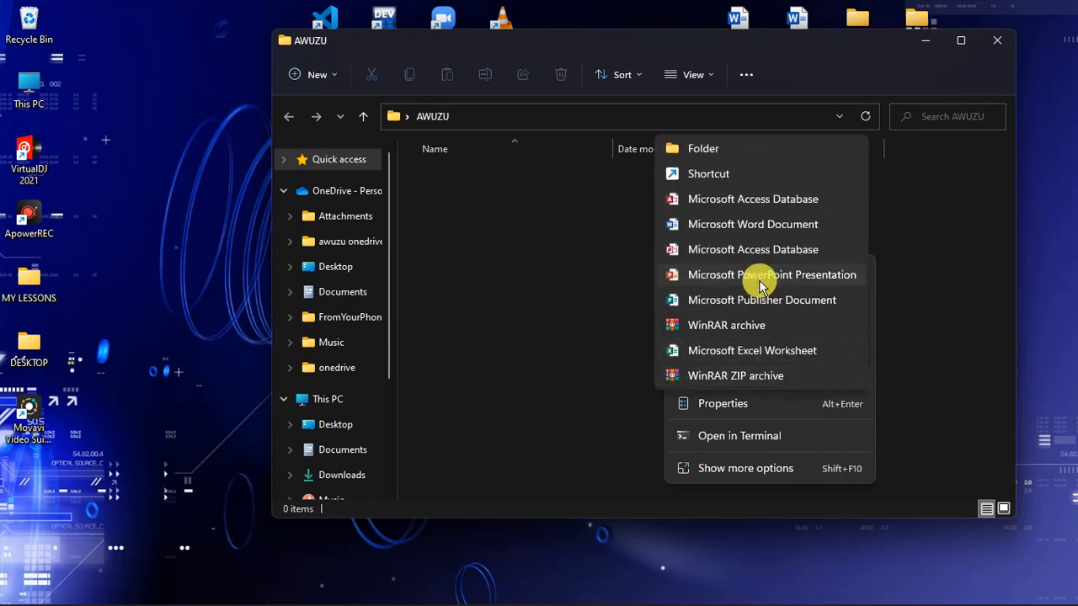
click(727, 226)
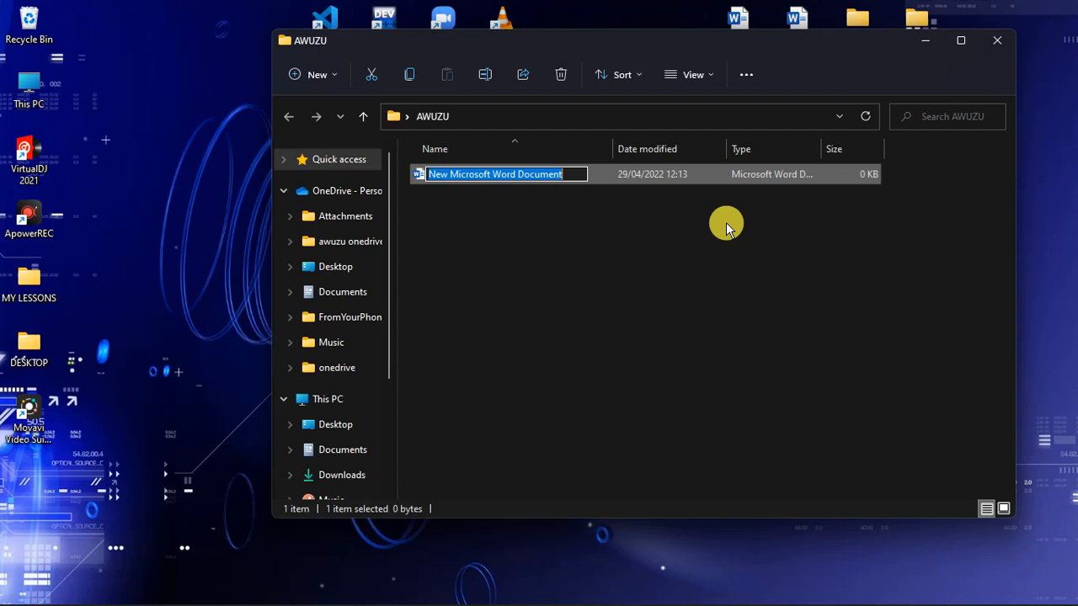
text(a)
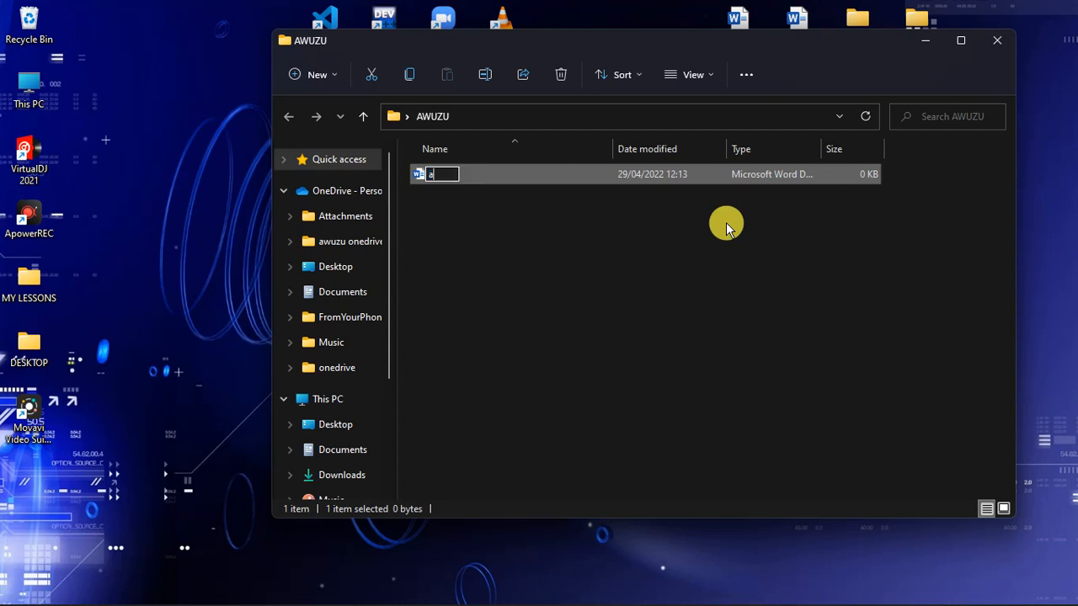
text(wuzu-Table)
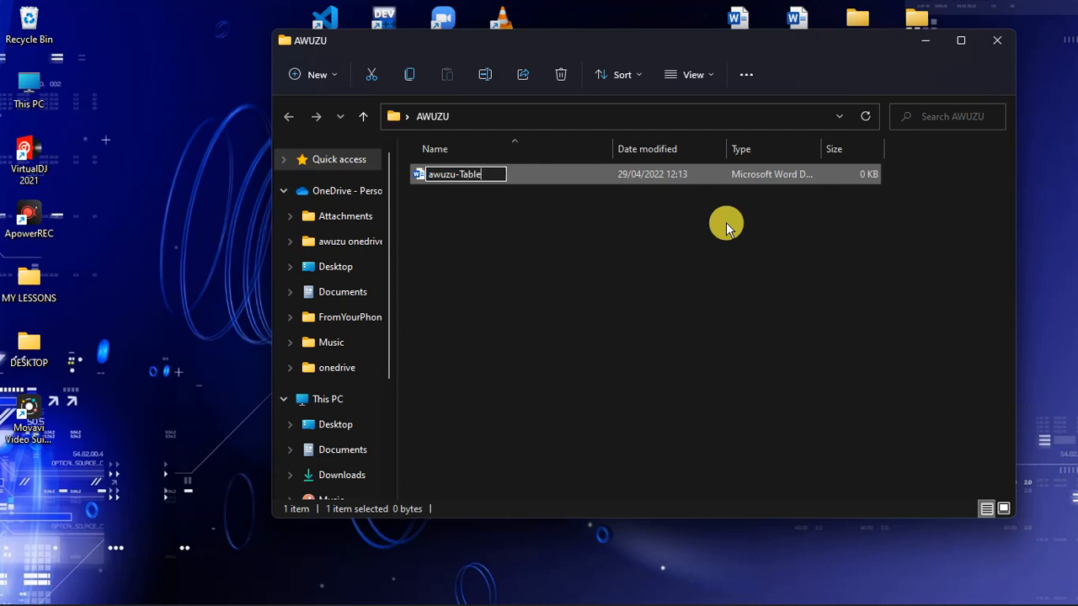
key(Return)
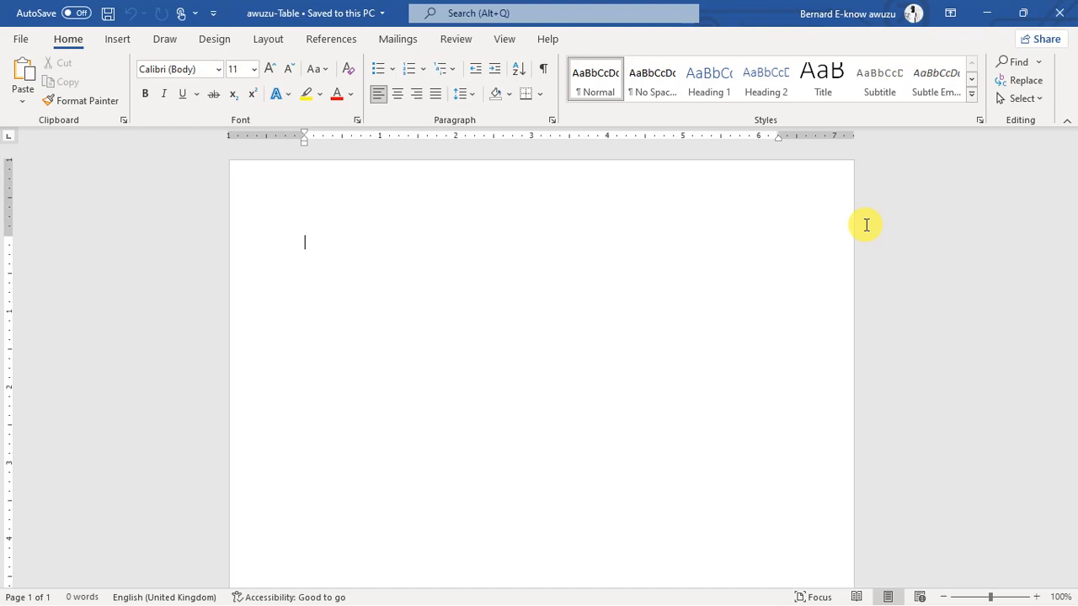
Examine the sample table in the question document for its rows and columns, then return to the blank document.
key(alt+Tab)
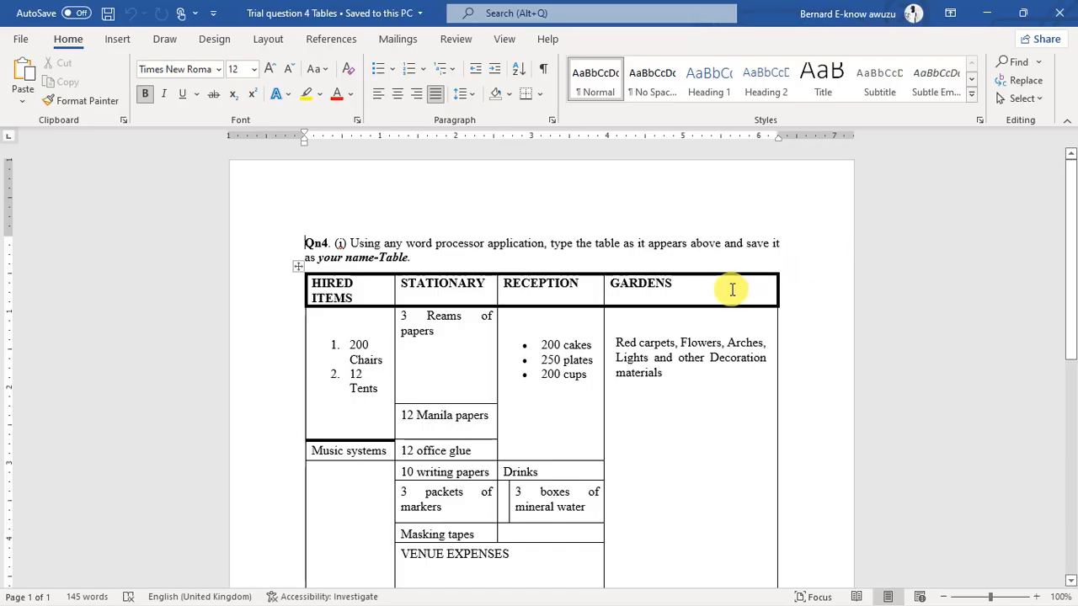
scroll(729, 289, down, 2)
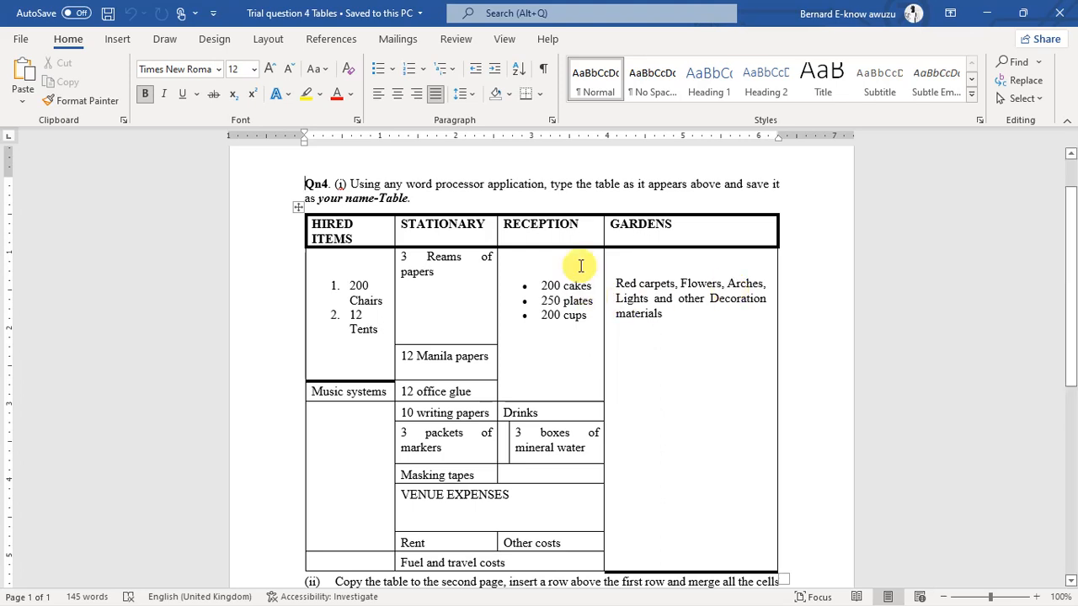
scroll(459, 256, down, 2)
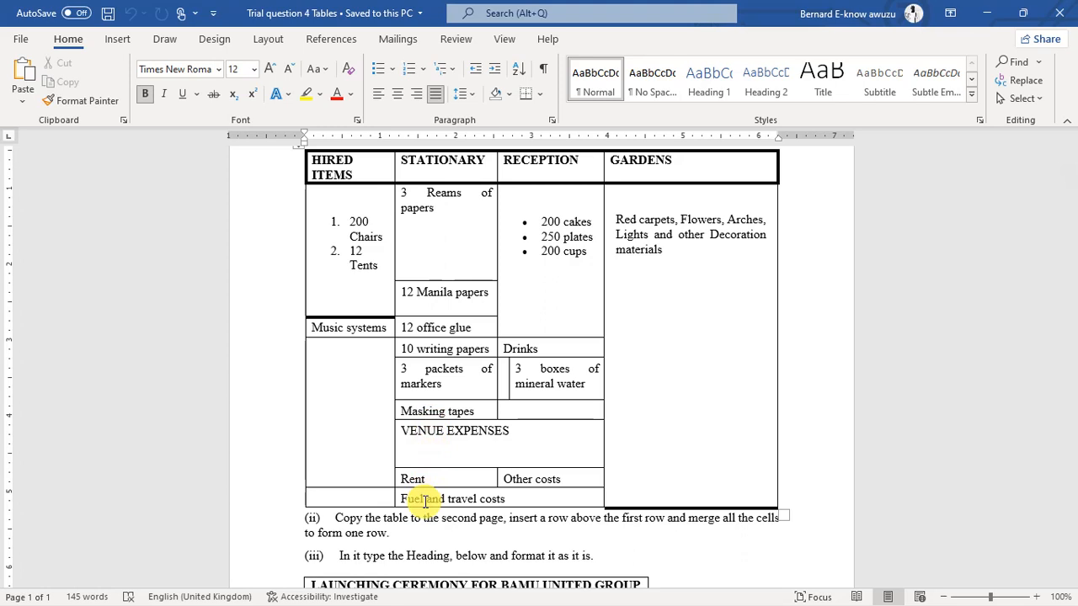
key(alt+Tab)
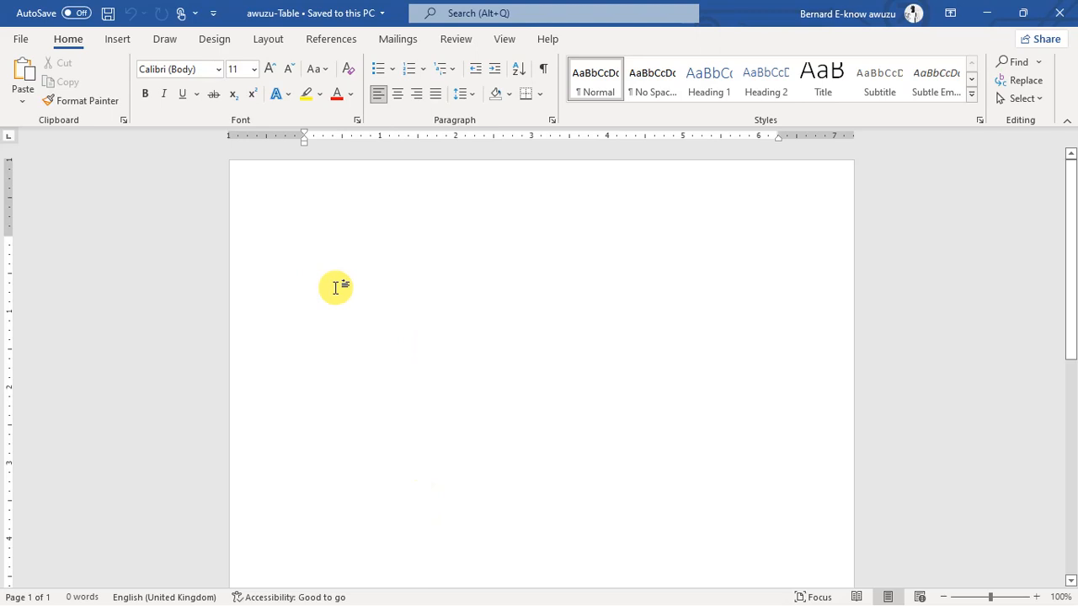
Insert a table with 4 columns and 10 rows in the blank document, keeping the automatic fixed column width.
click(121, 41)
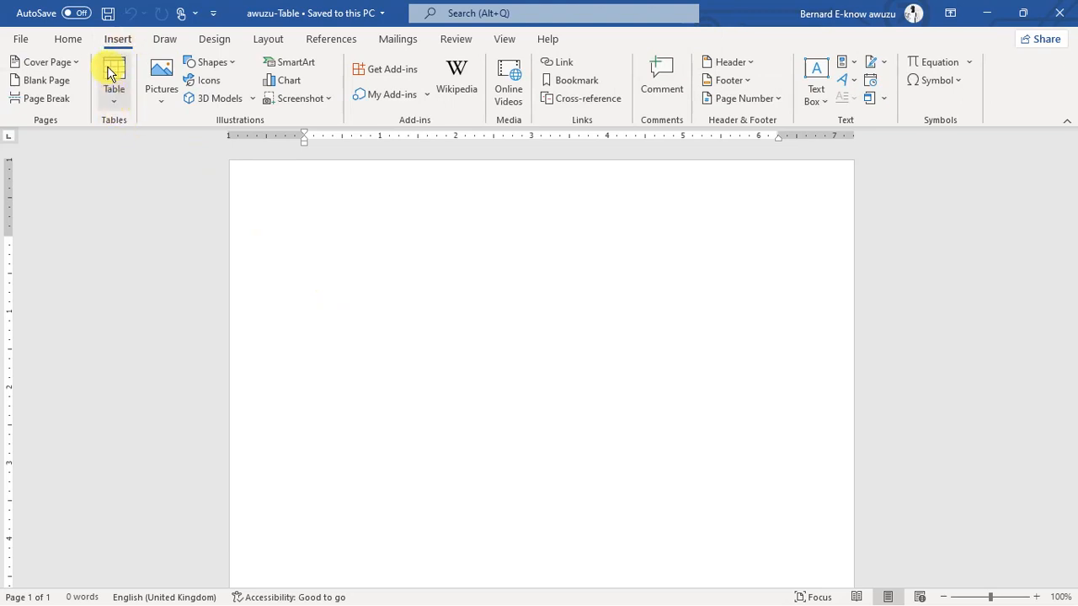
click(114, 76)
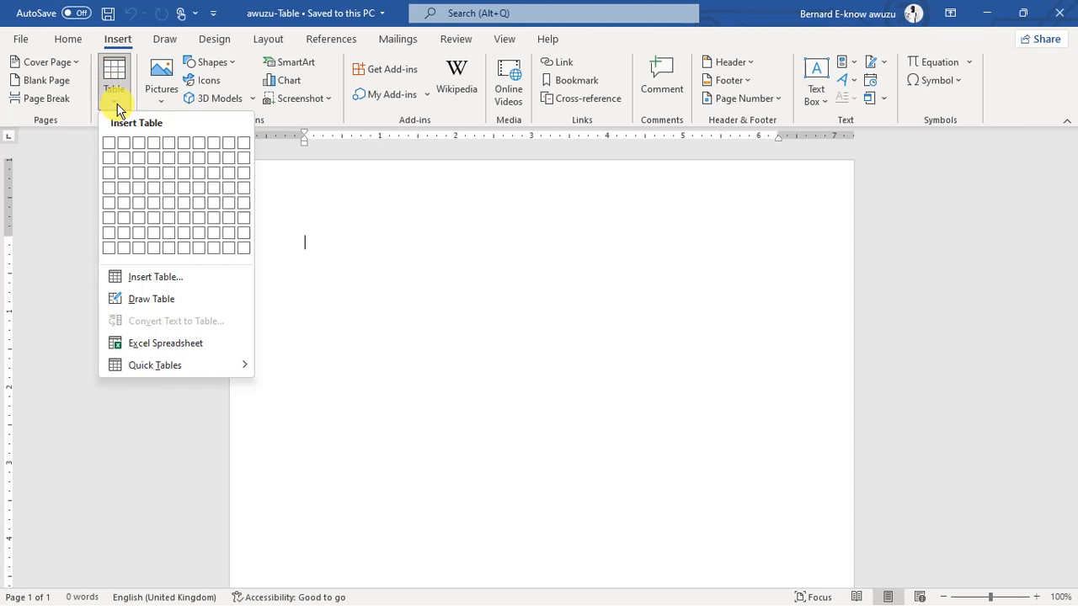
click(149, 270)
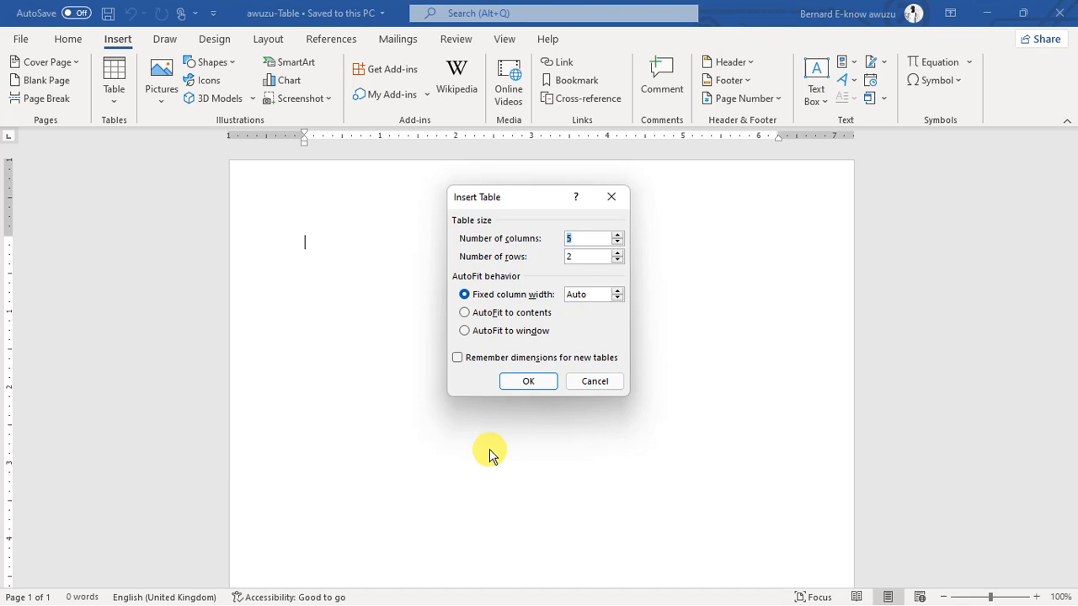
text(10)
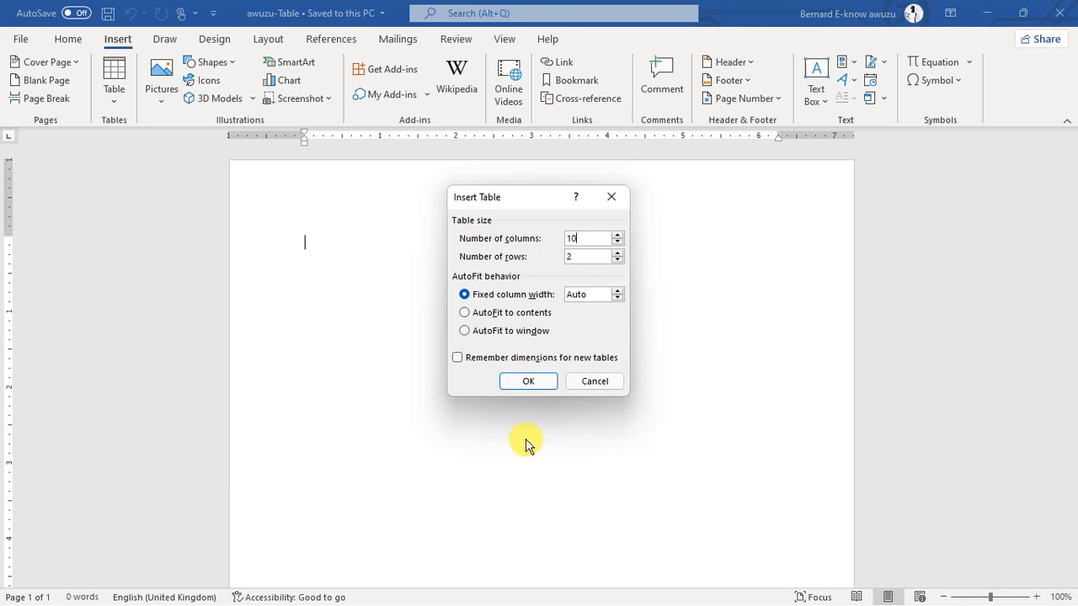
double_click(576, 260)
key(BackSpace)
text(4)
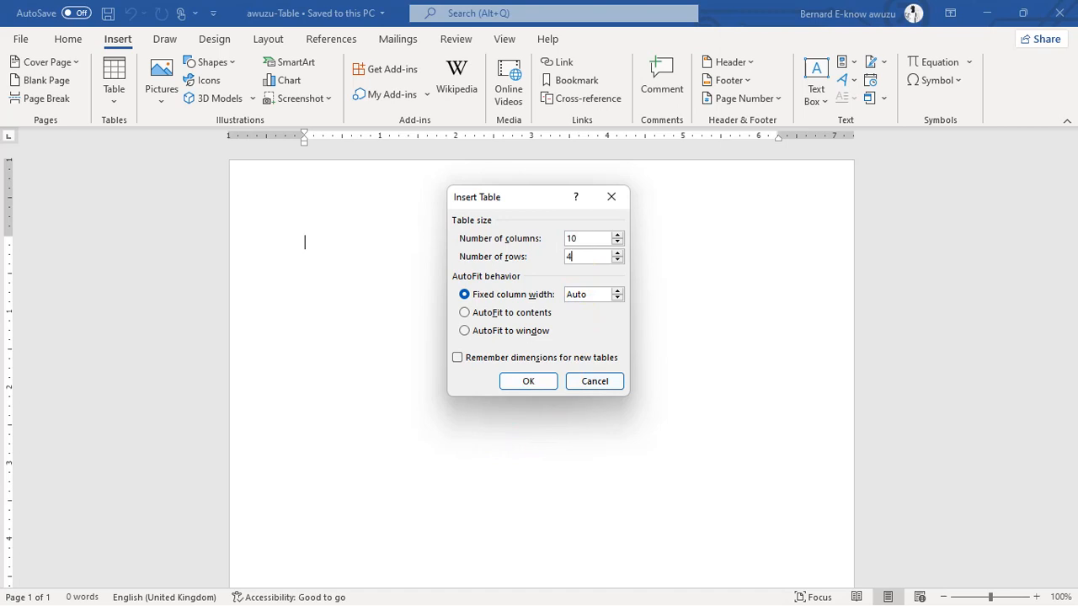
key(BackSpace)
text(10)
click(582, 240)
double_click(569, 240)
text(4)
click(540, 383)
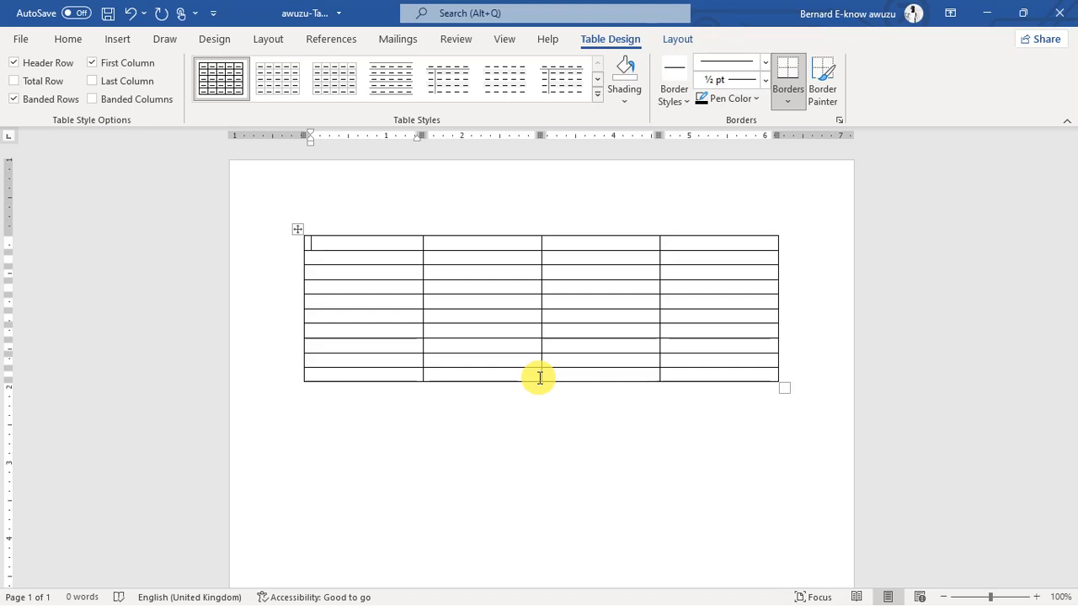
Arrange the question document and the new table document side by side, with the full width of both tables in view.
key(alt+Tab)
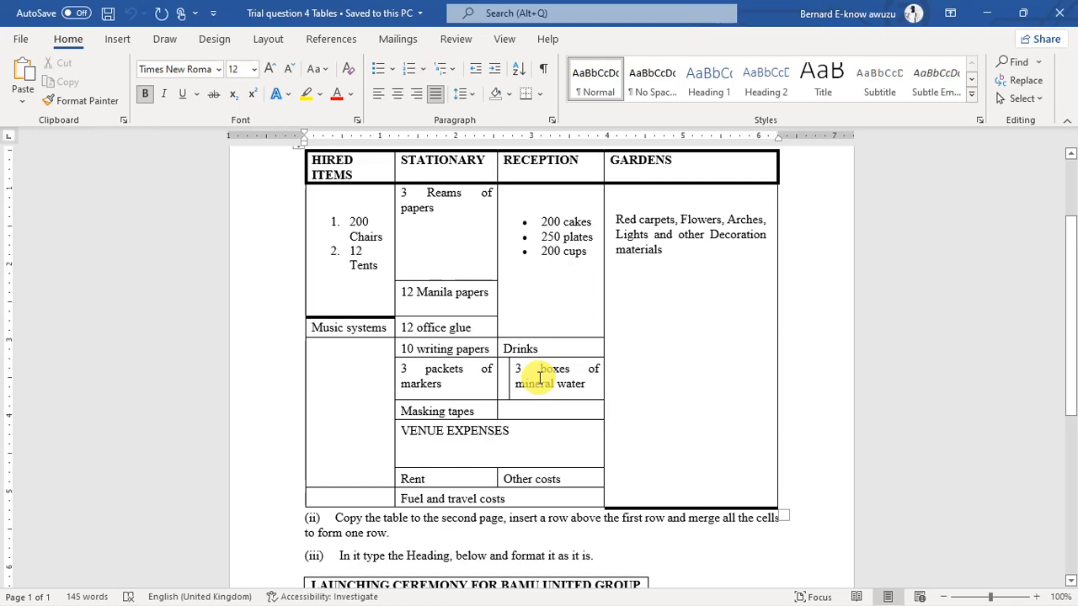
key(super+Left)
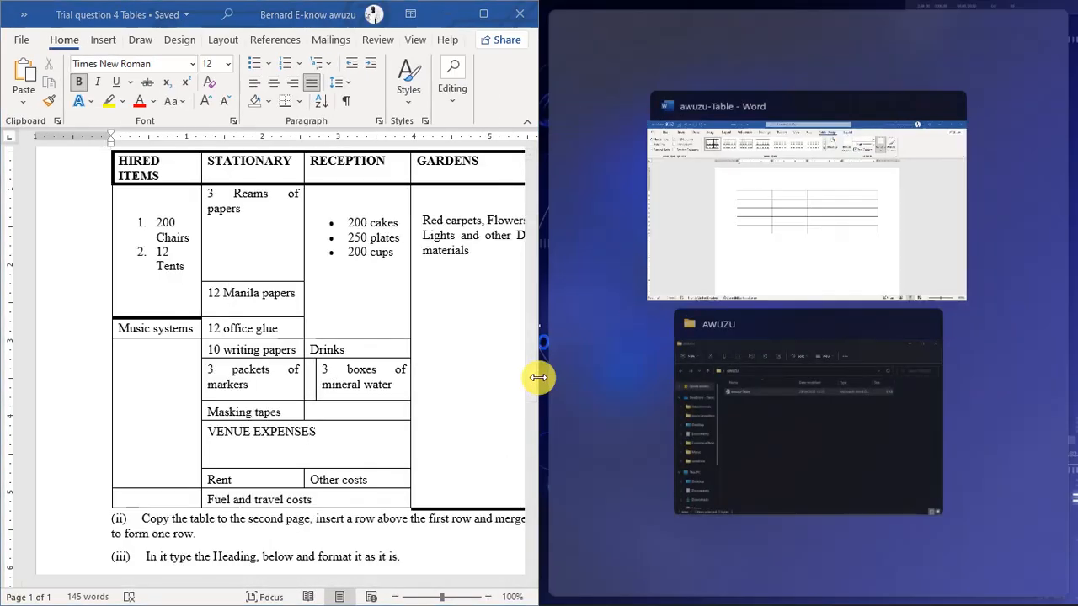
key(Return)
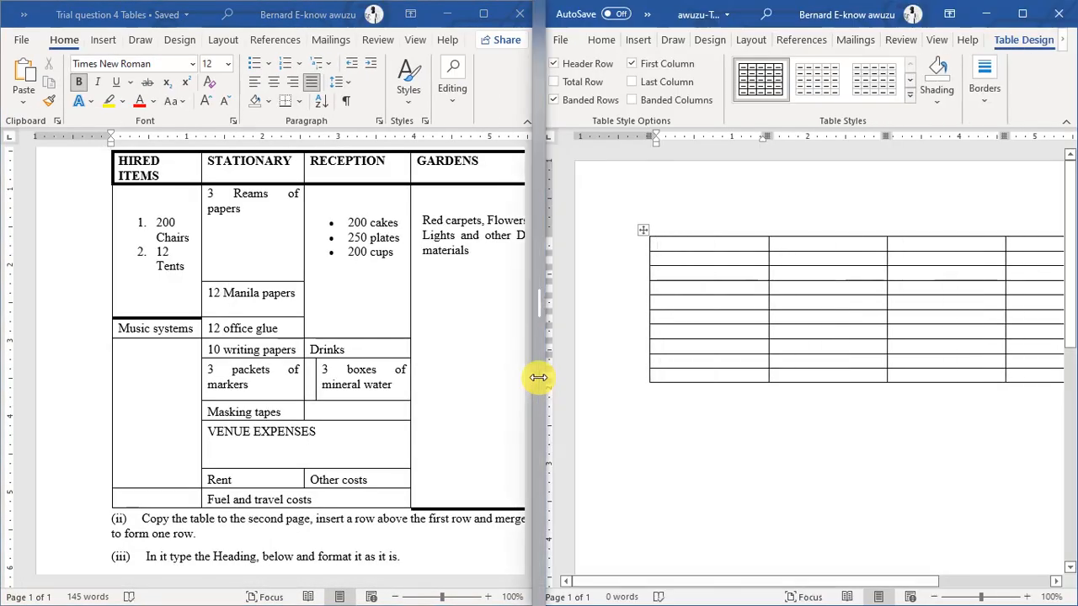
click(813, 471)
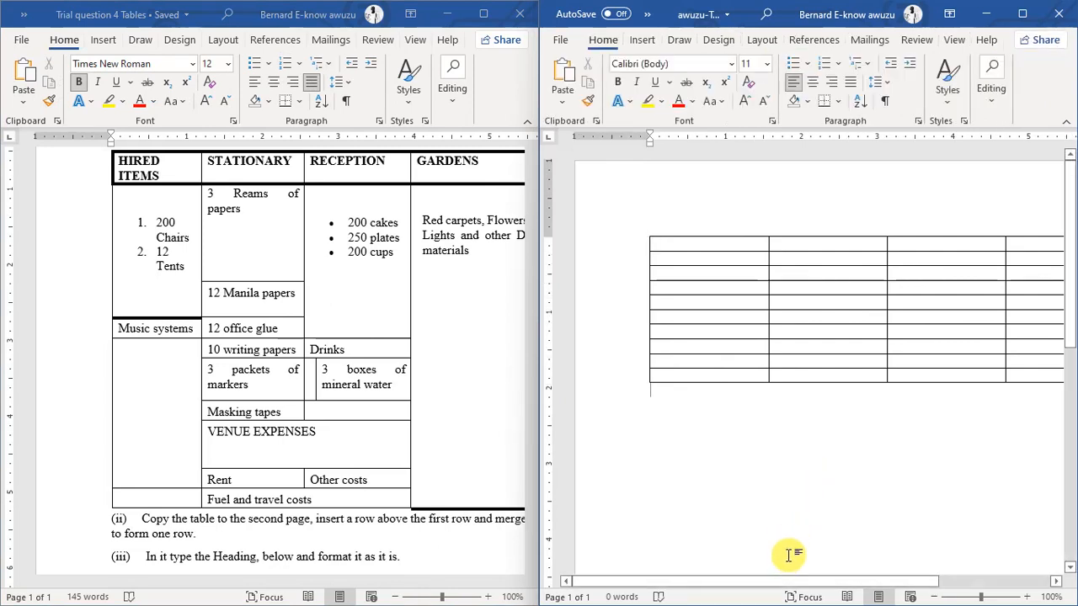
drag(760, 587, 823, 585)
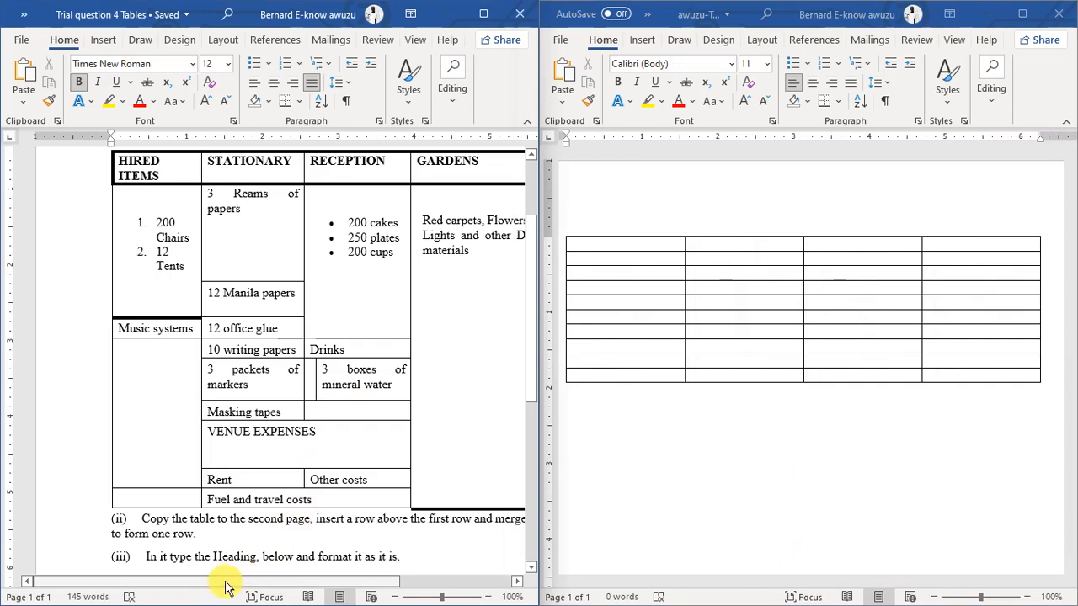
drag(221, 582, 280, 584)
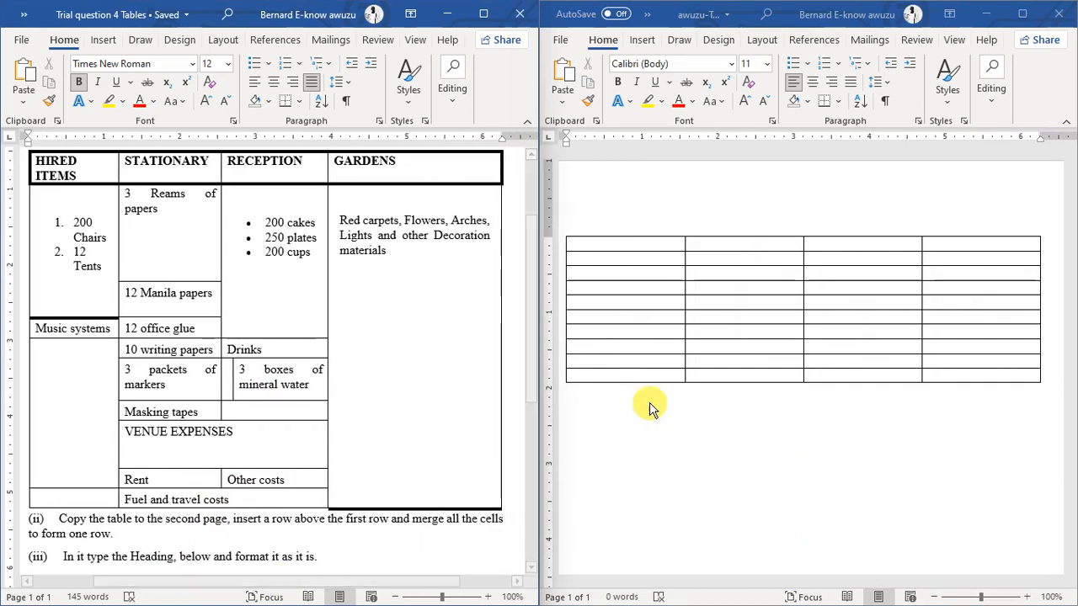
Set the table's whole first row to bold.
click(614, 240)
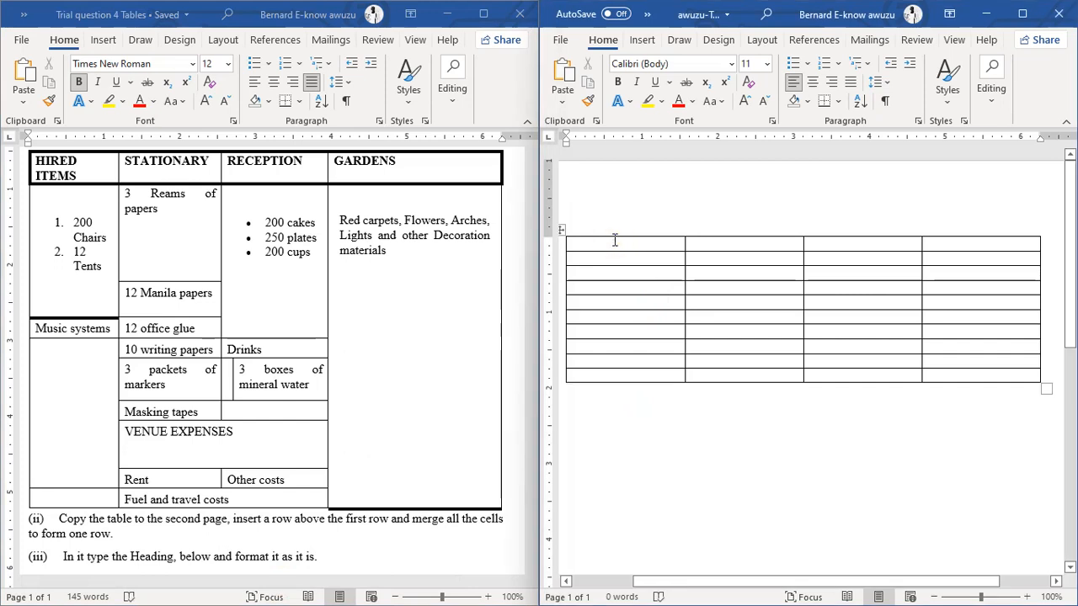
click(614, 240)
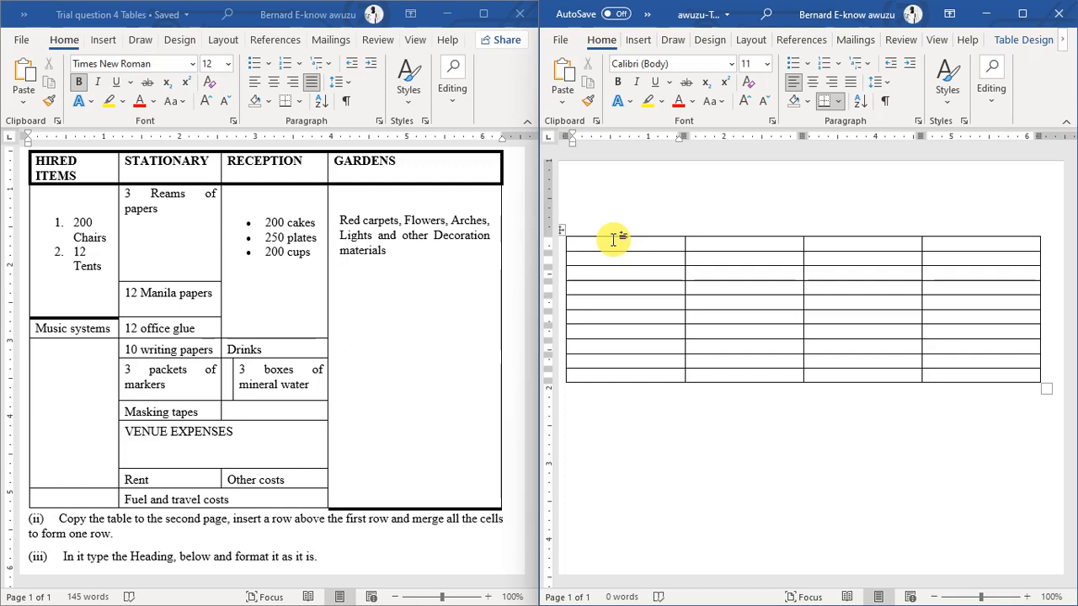
key(shift+Right)
key(shift+Right)
key(shift+Right)
key(shift+Right)
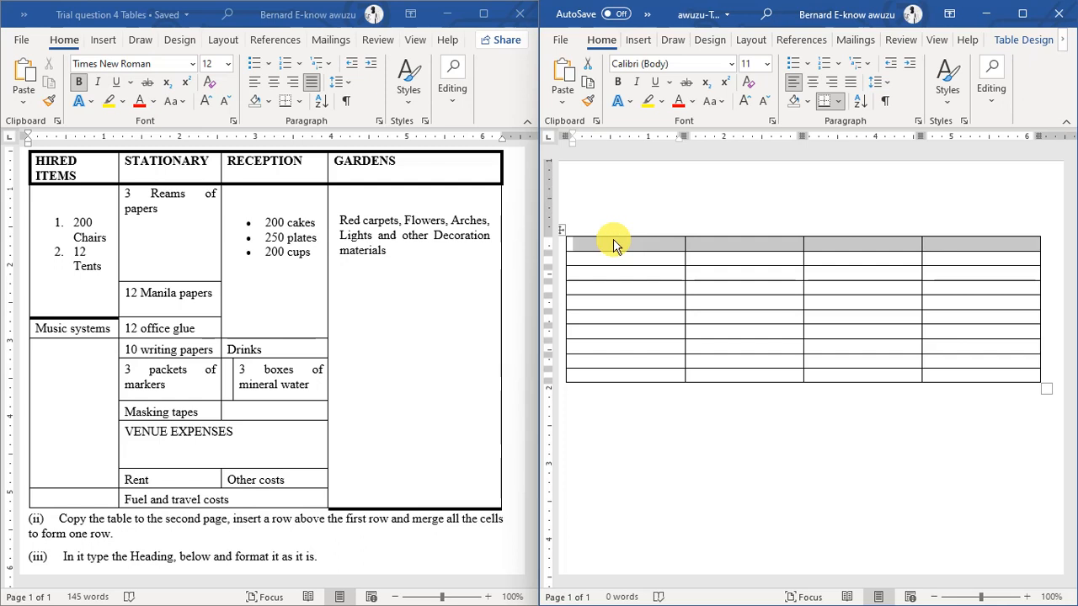
click(619, 84)
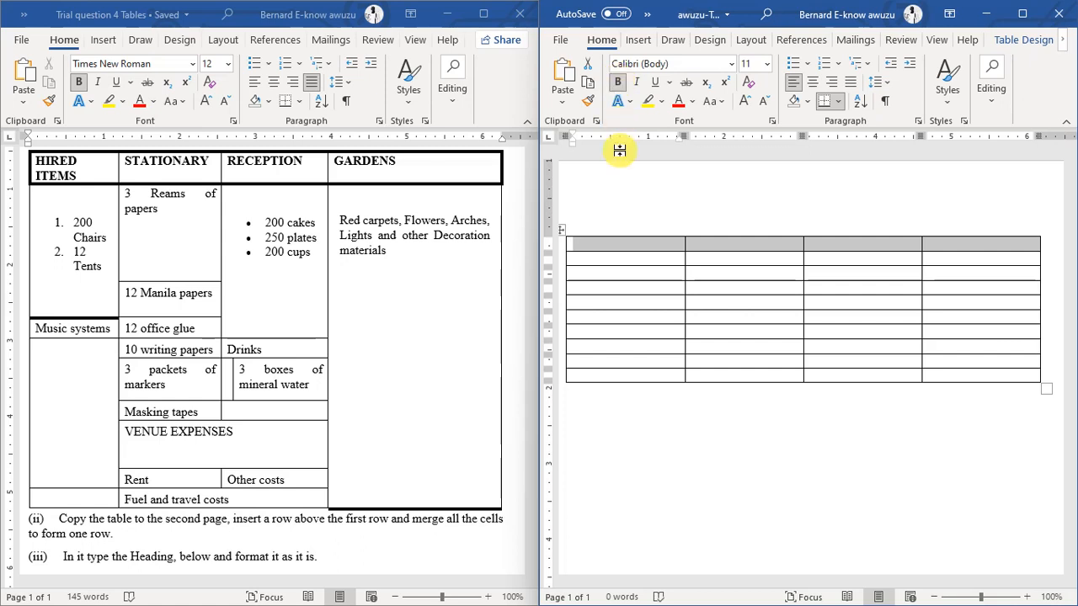
Enter the headings HIRED ITEMS, STATIONARY, RECEPTION and GARDENS across the table's first row.
click(607, 253)
click(605, 251)
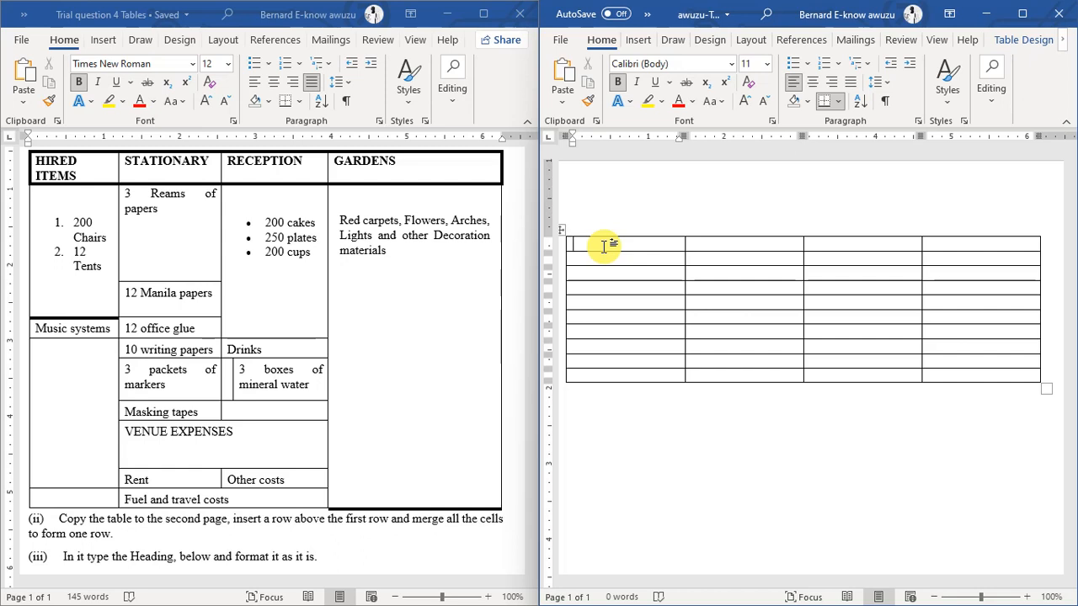
text(H)
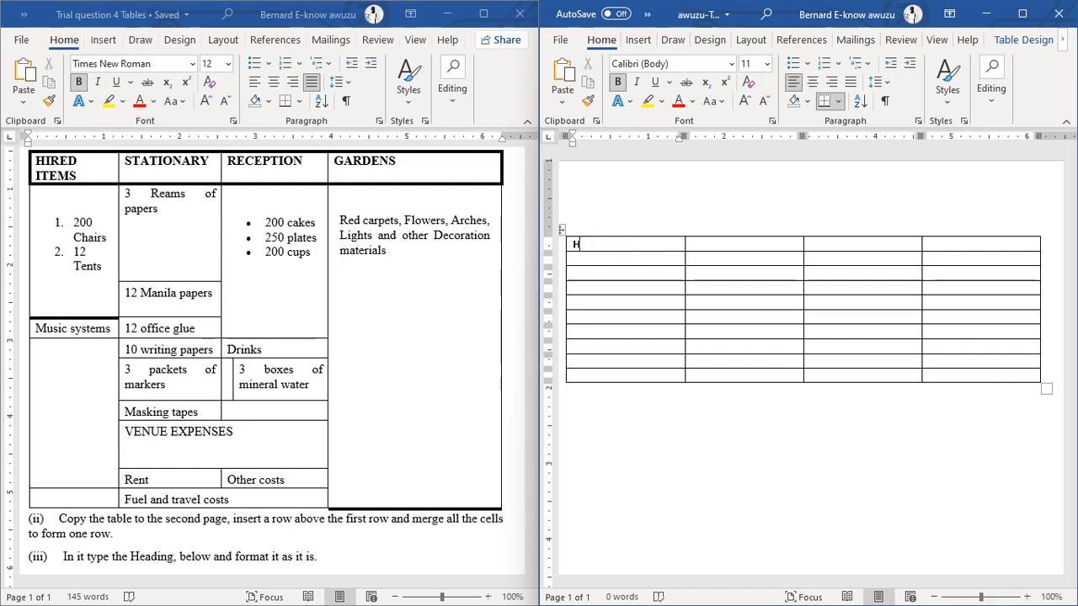
text(IRED ITEMS)
key(Tab)
text(STATIONARY)
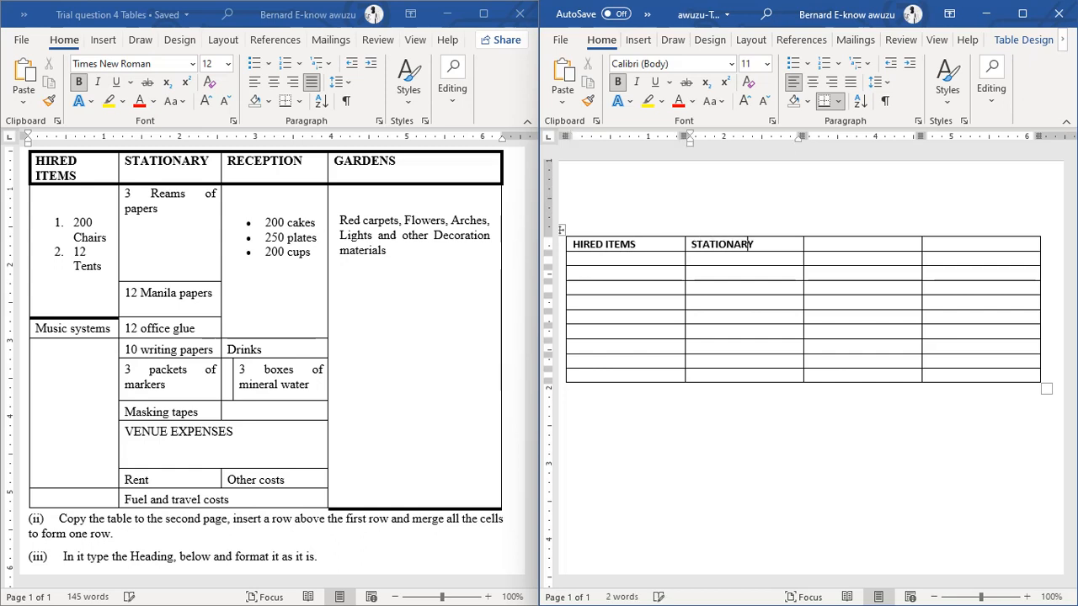
key(Tab)
text(RECEPTION)
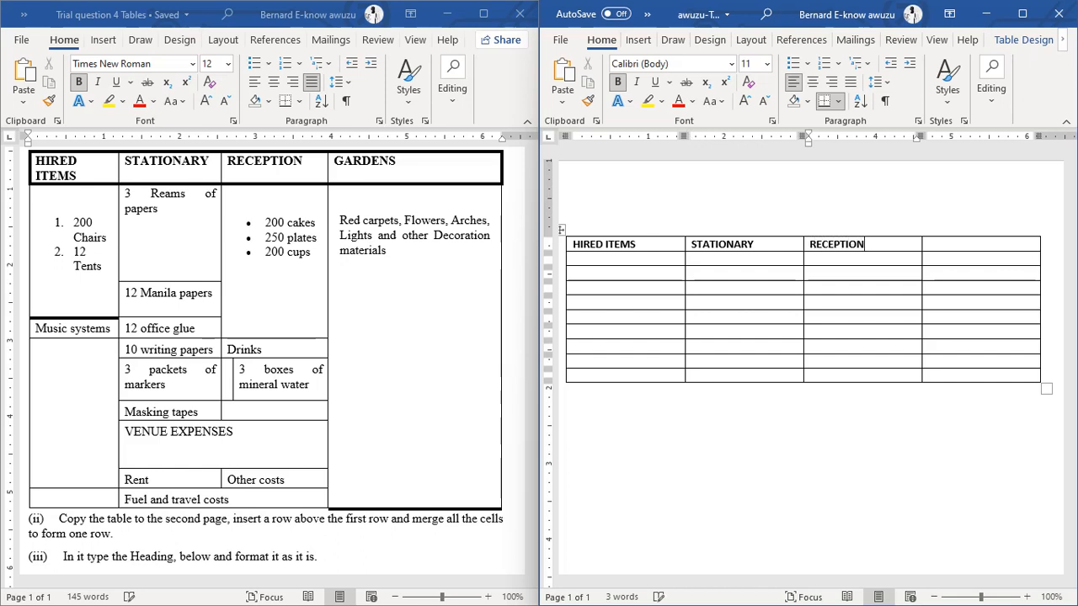
key(Tab)
text(GARDENS)
key(Tab)
key(Left)
key(Left)
key(Left)
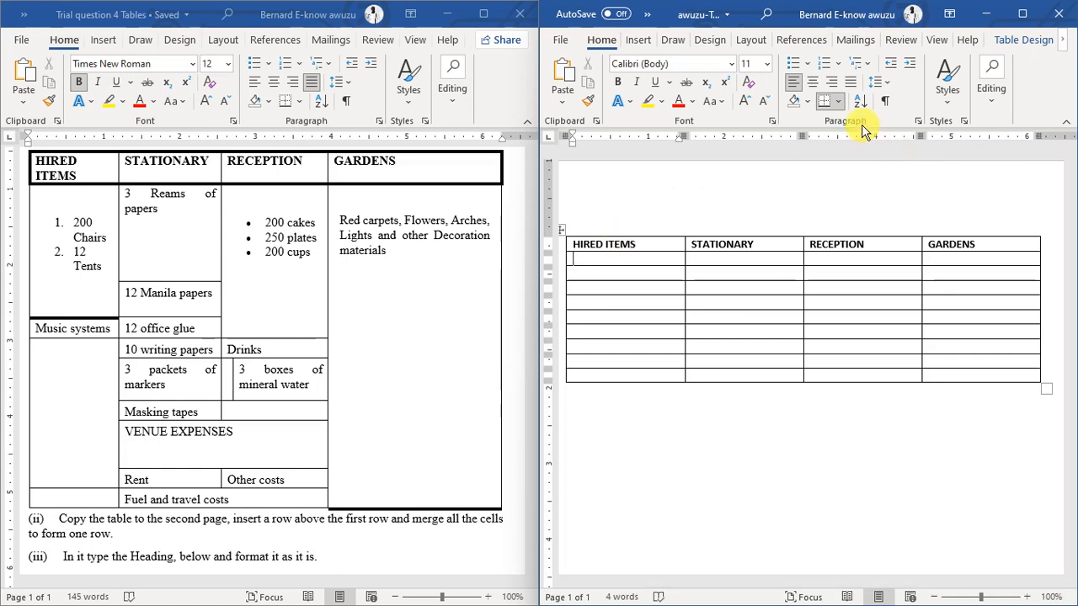
Add a 1., 2., 3. style numbered list with "200 Chairs" and "12 Tents" in the cell below HIRED ITEMS.
click(838, 66)
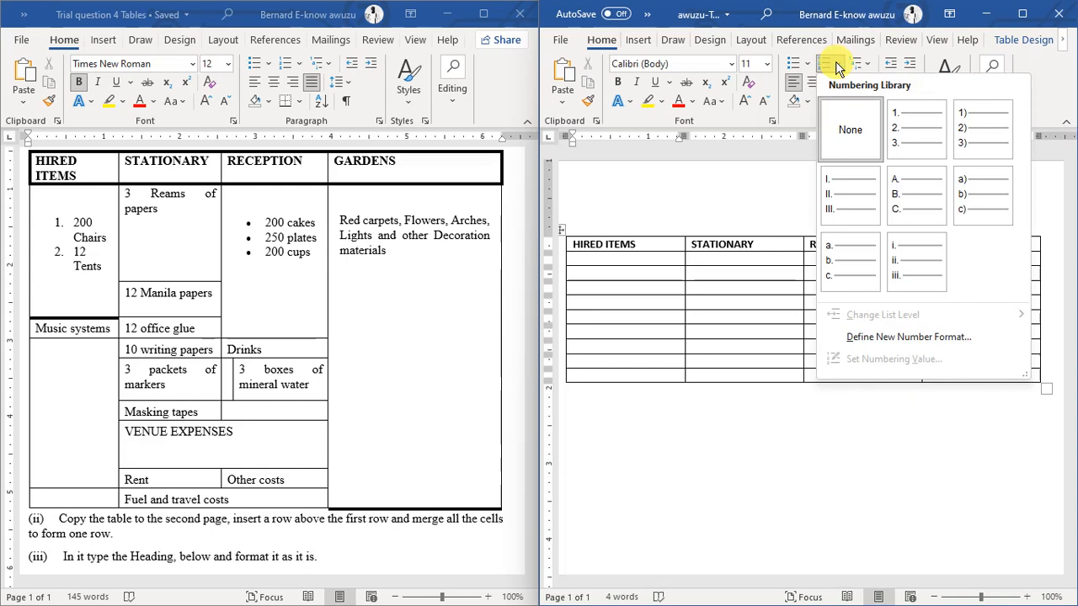
click(908, 122)
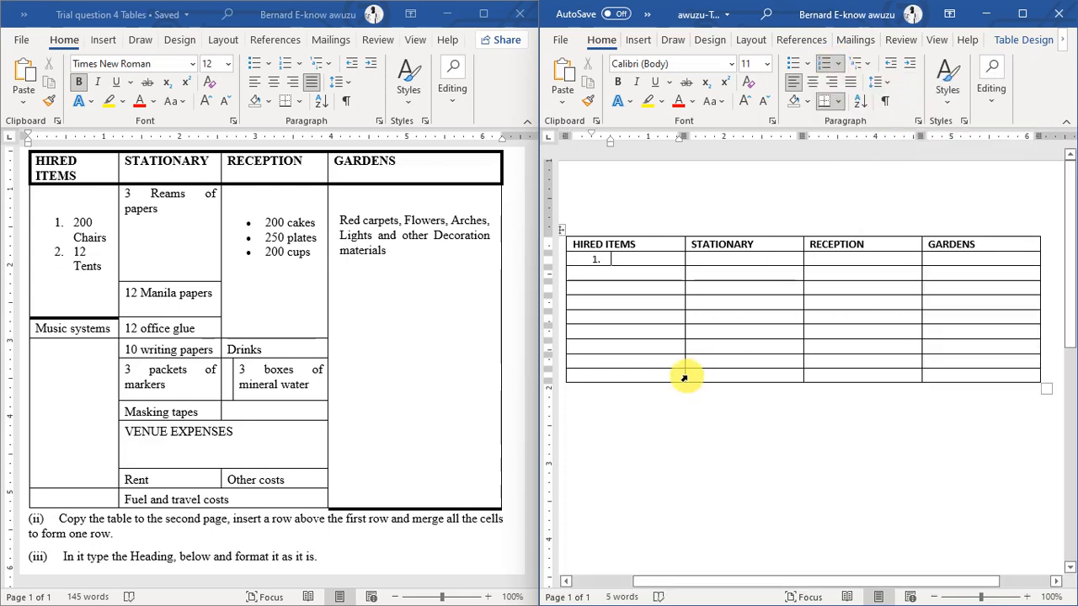
text(200)
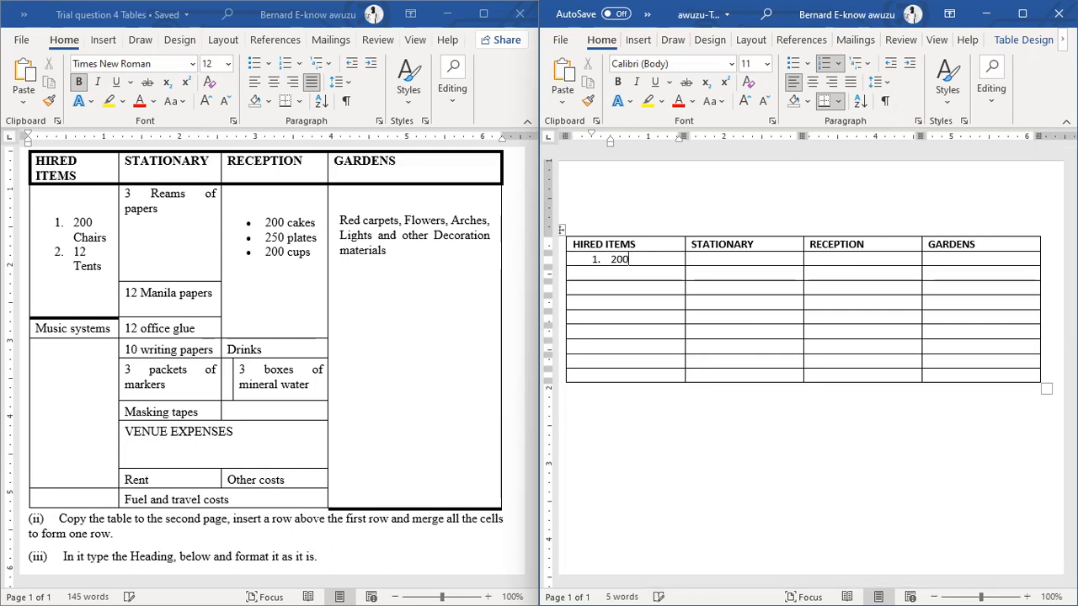
text( cHAIRS)
key(BackSpace)
key(BackSpace)
key(BackSpace)
key(BackSpace)
key(BackSpace)
key(BackSpace)
text(Chairs)
key(Return)
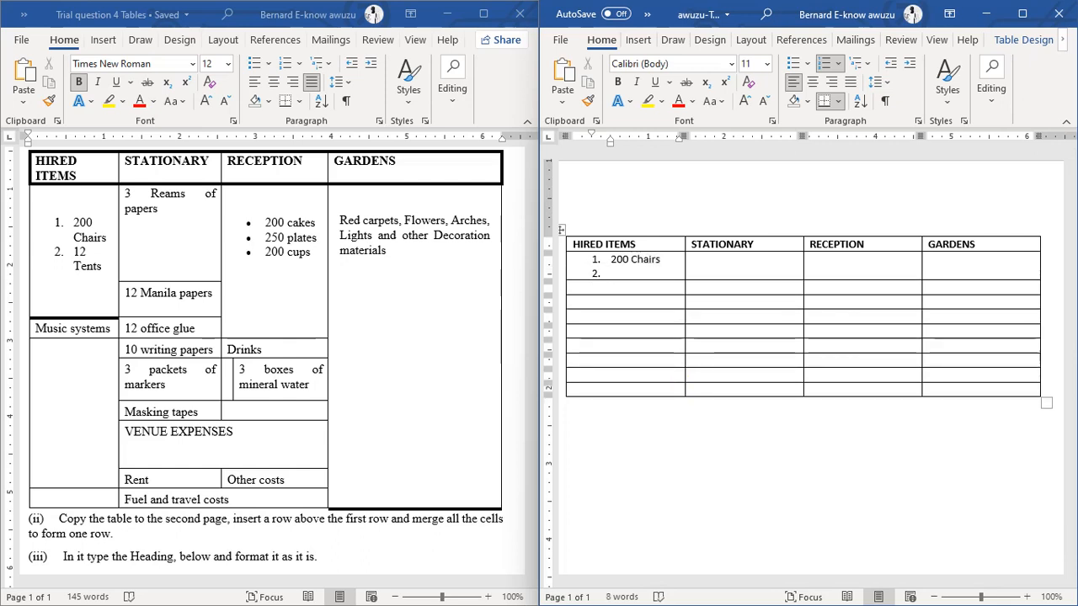
text(12 Tents)
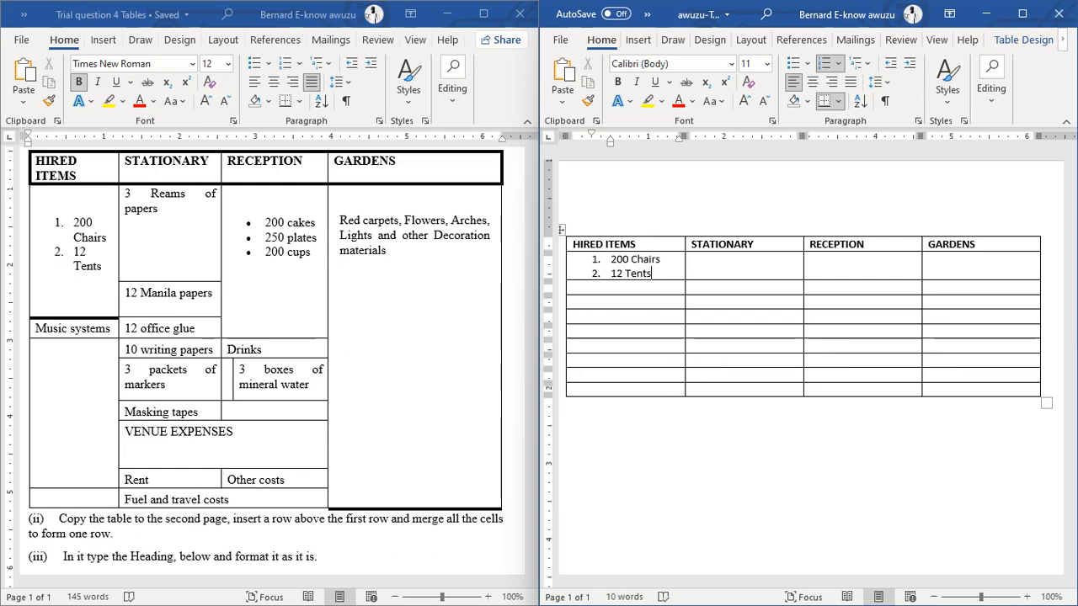
Enter "3 Reams of papers" in the cell below STATIONARY.
click(692, 259)
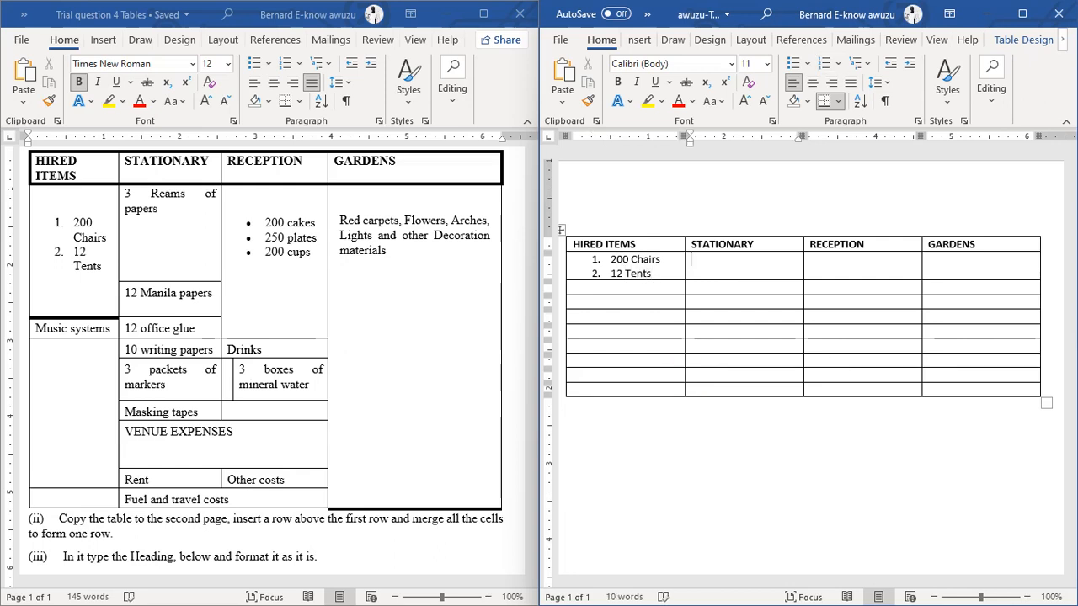
text(3 Reams of a)
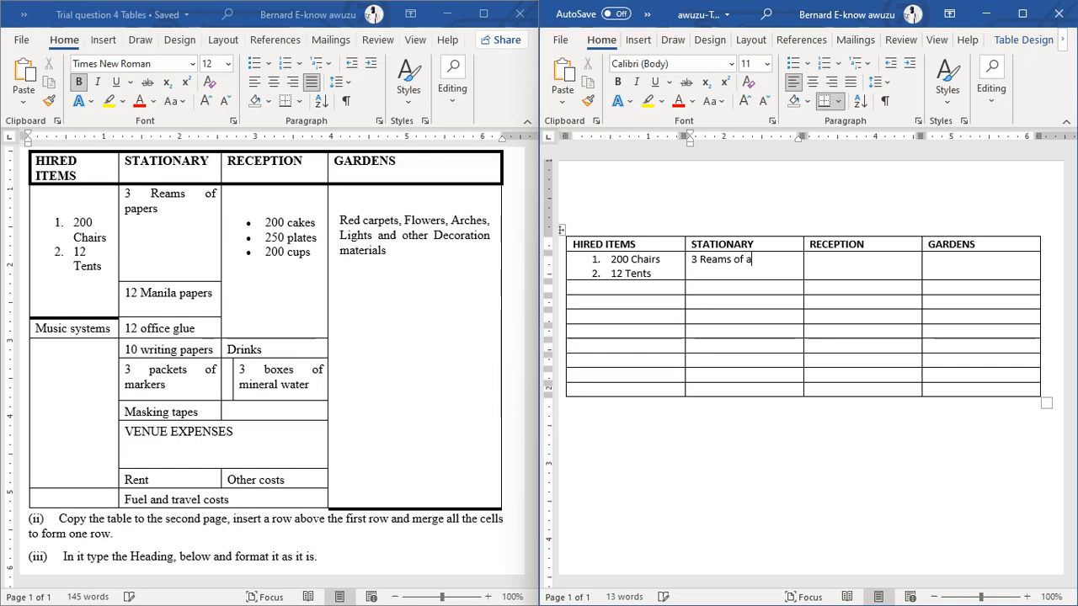
text(per)
key(BackSpace)
key(BackSpace)
key(BackSpace)
key(BackSpace)
text(papers)
key(Tab)
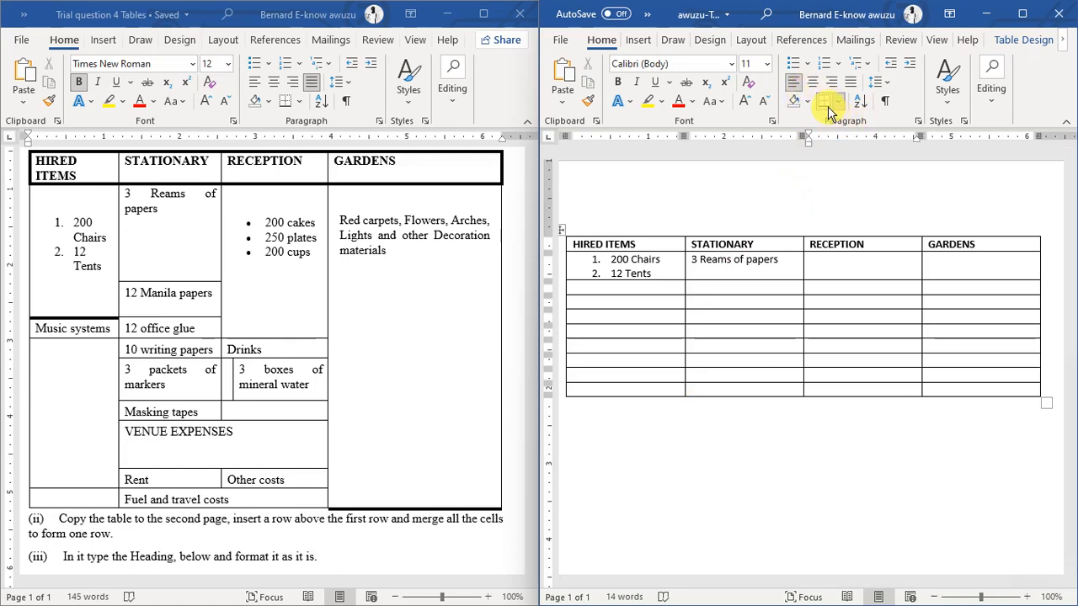
Add a round-bulleted list with "200 cakes", "250 plates" and "200 cups" in the cell below RECEPTION.
click(806, 67)
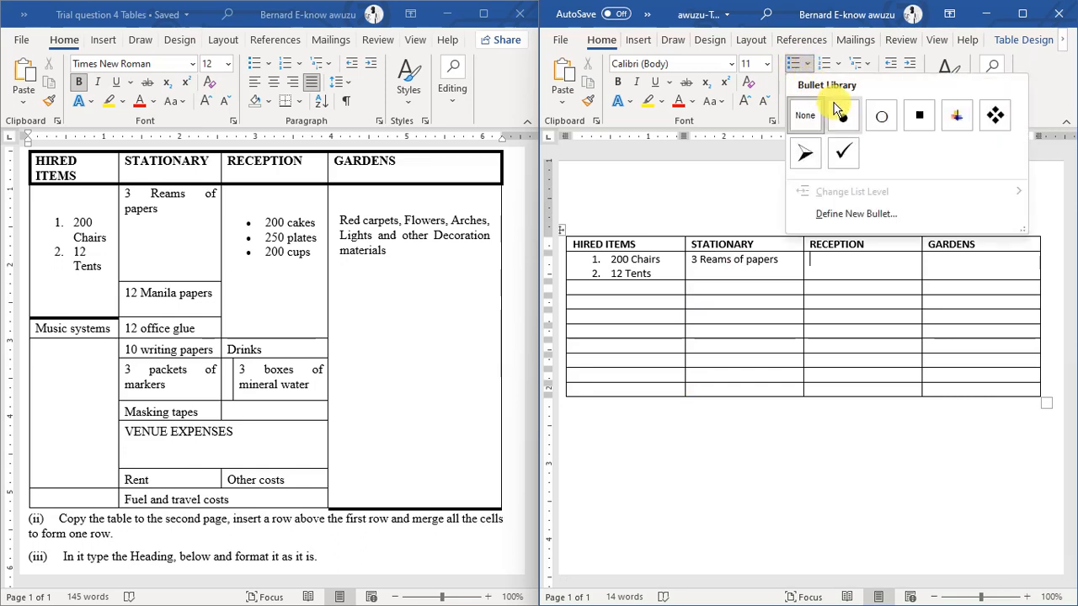
click(845, 122)
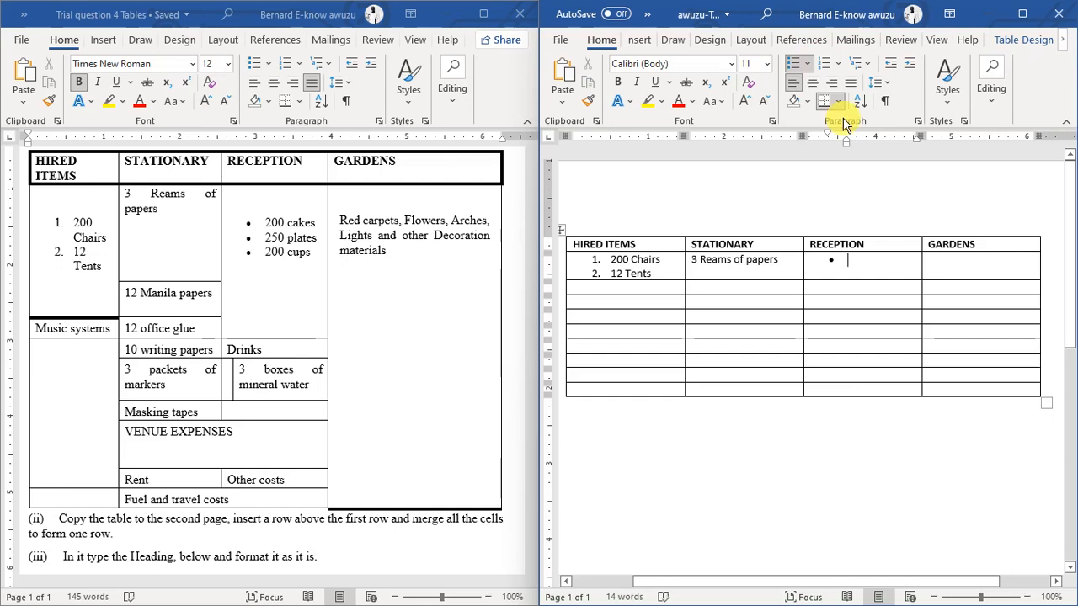
text(200 cakes)
key(Return)
text(250)
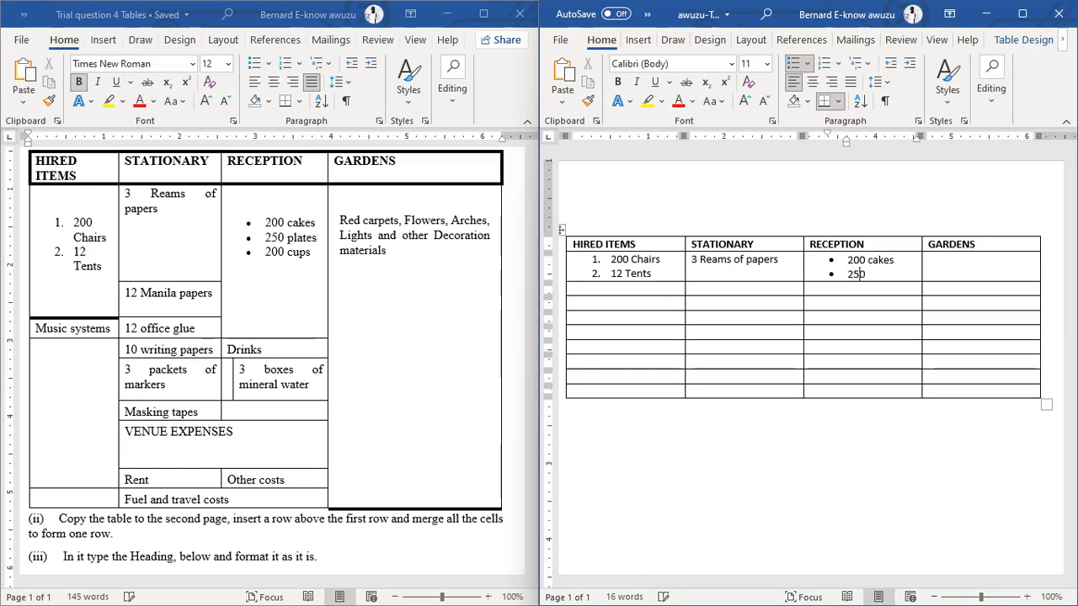
text( plates)
key(Return)
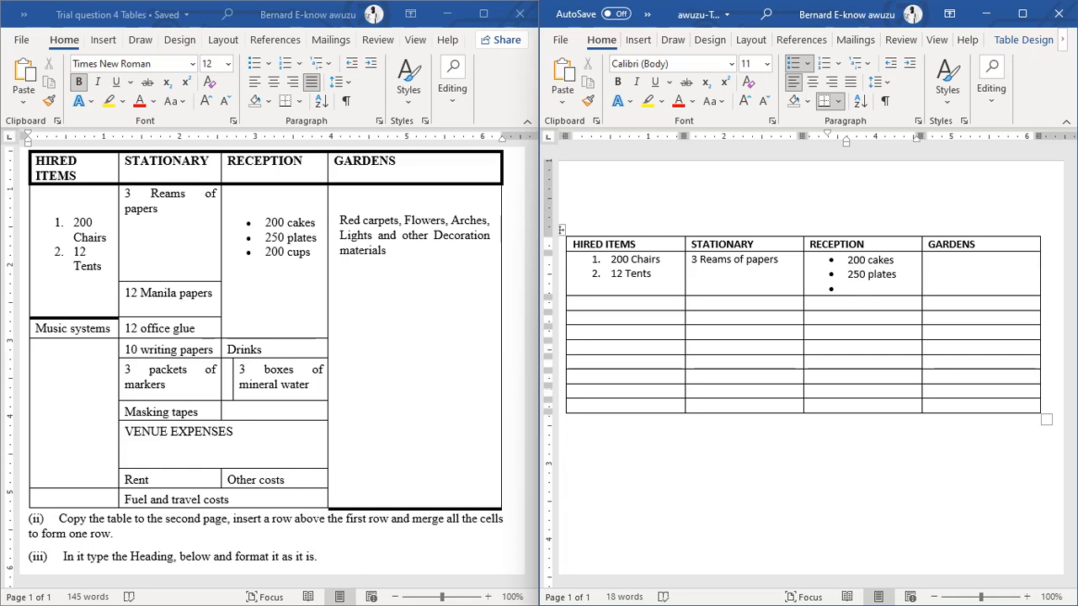
text(200 cups)
Enter "Red carpets, Flowers, Arches, Lights and other Decoration materials" in the cell below GARDENS.
click(929, 260)
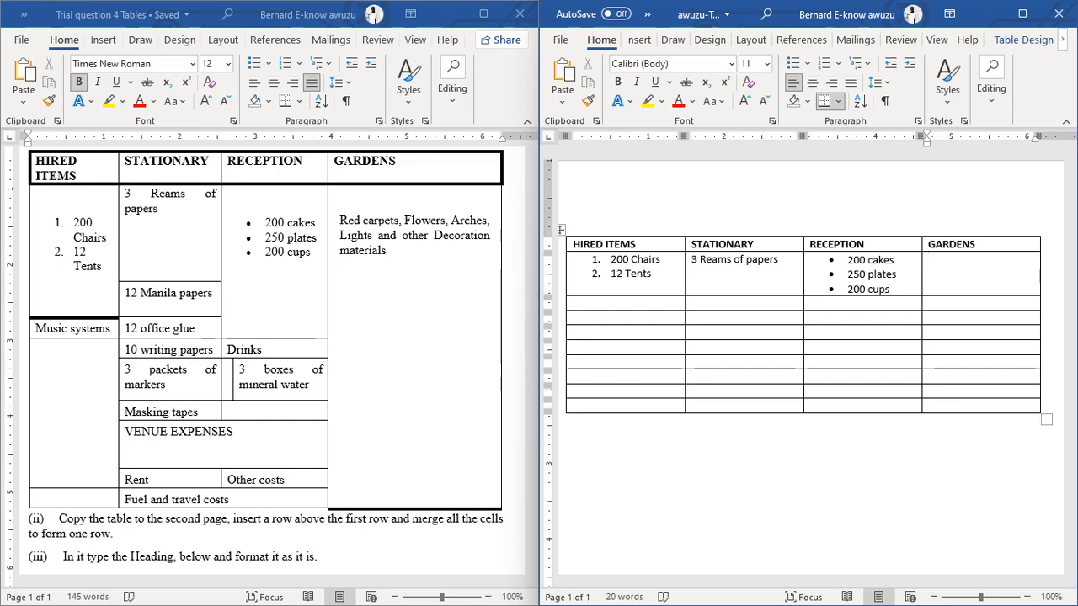
text(Red carpets, Flowers )
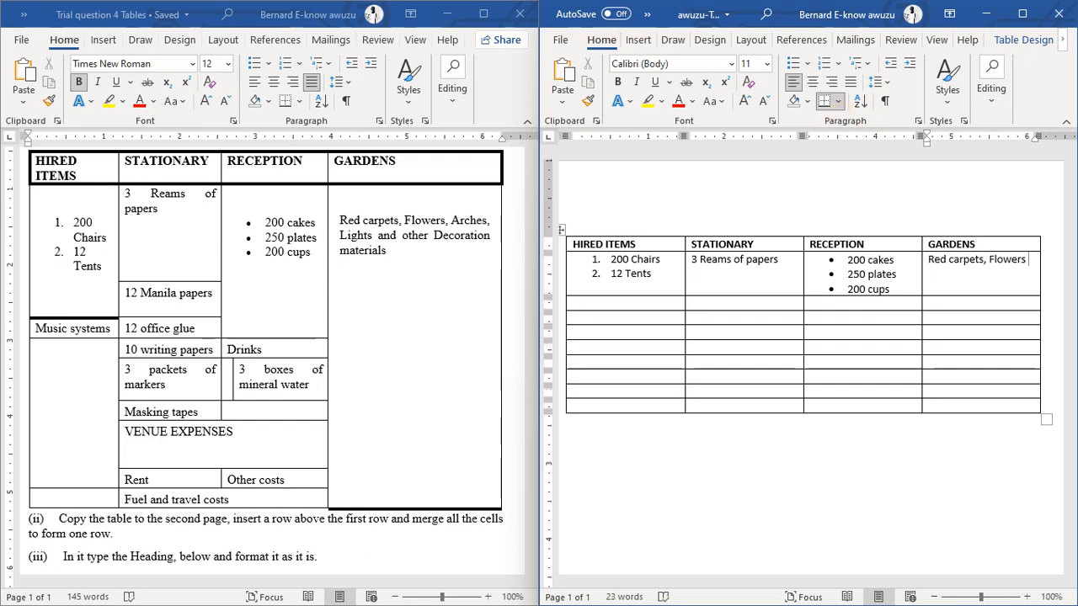
text(,)
text(, Arches)
key(BackSpace)
text(, Lights and other de)
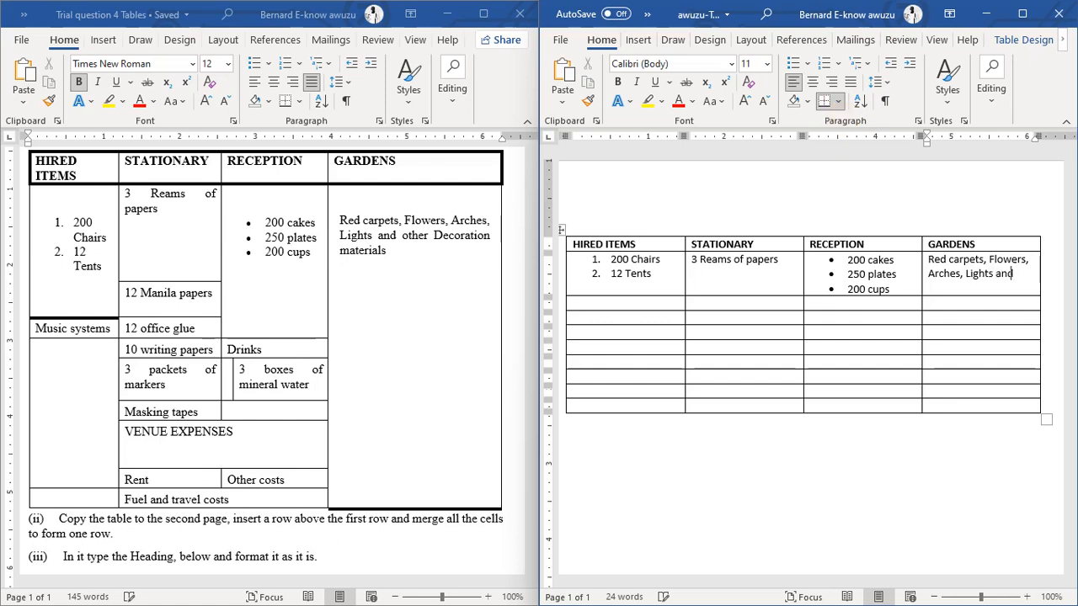
key(BackSpace)
key(BackSpace)
text(Decorations)
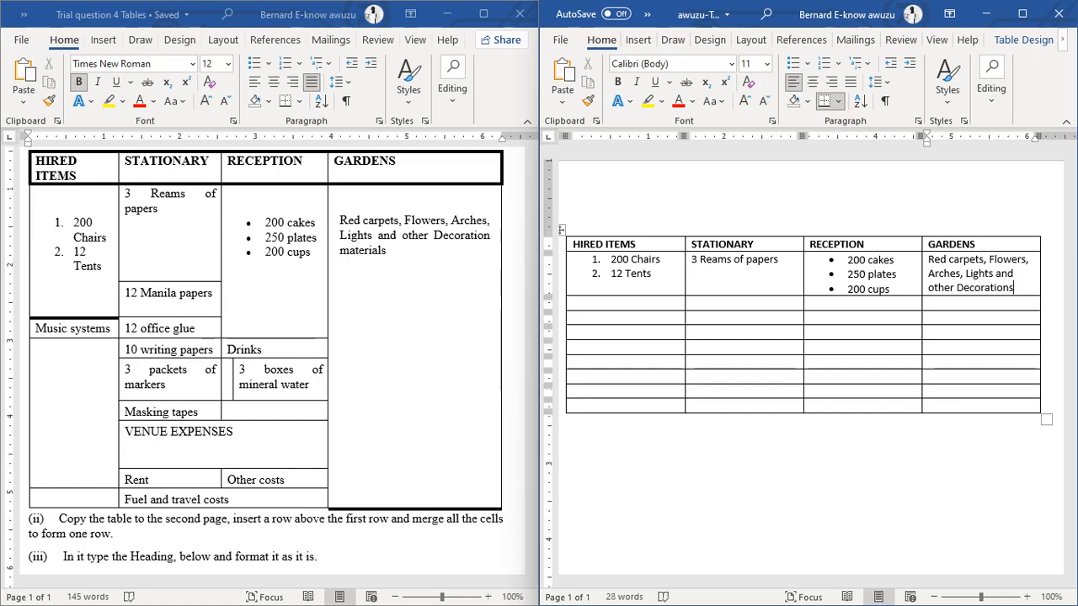
key(BackSpace)
text(materials)
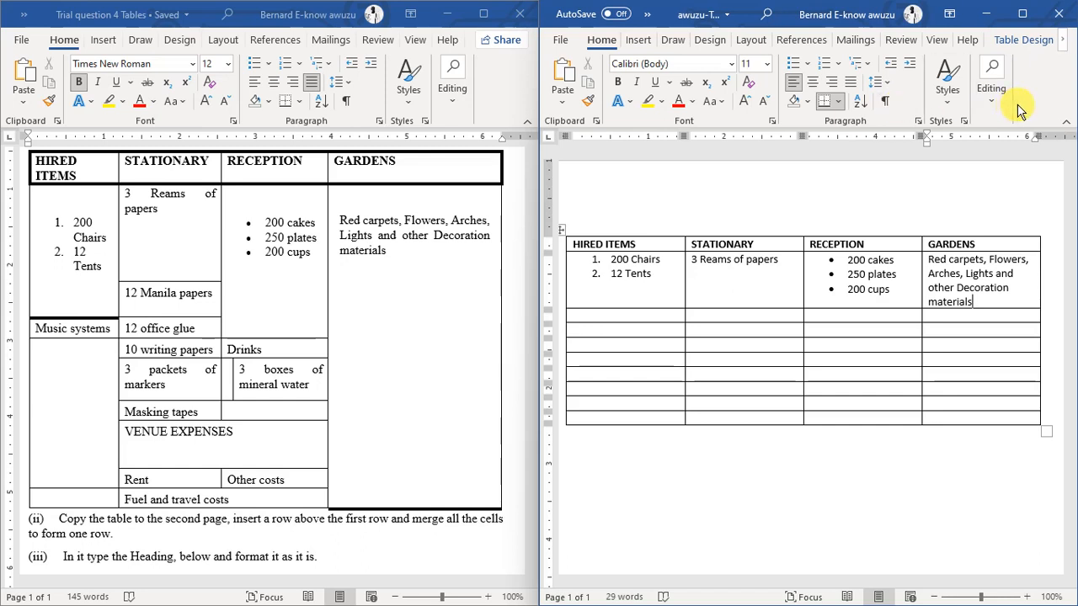
Select all cells below the GARDENS heading down to the last row and maximize the table document's window.
key(shift+Down)
key(shift+Down)
key(shift+Down)
key(shift+Down)
key(shift+Down)
key(shift+Down)
key(shift+Down)
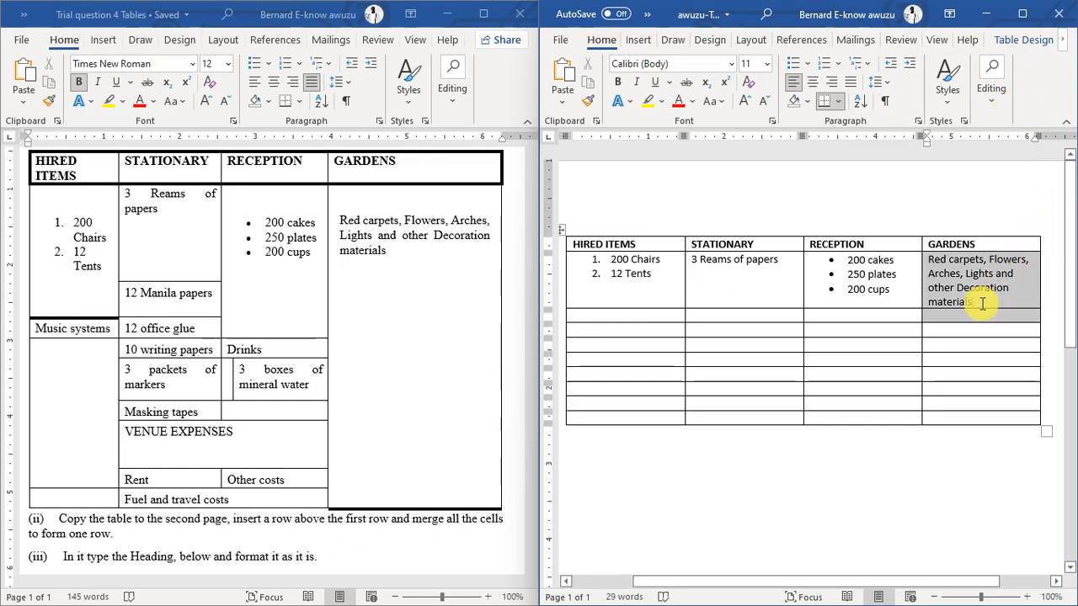
key(shift+Down)
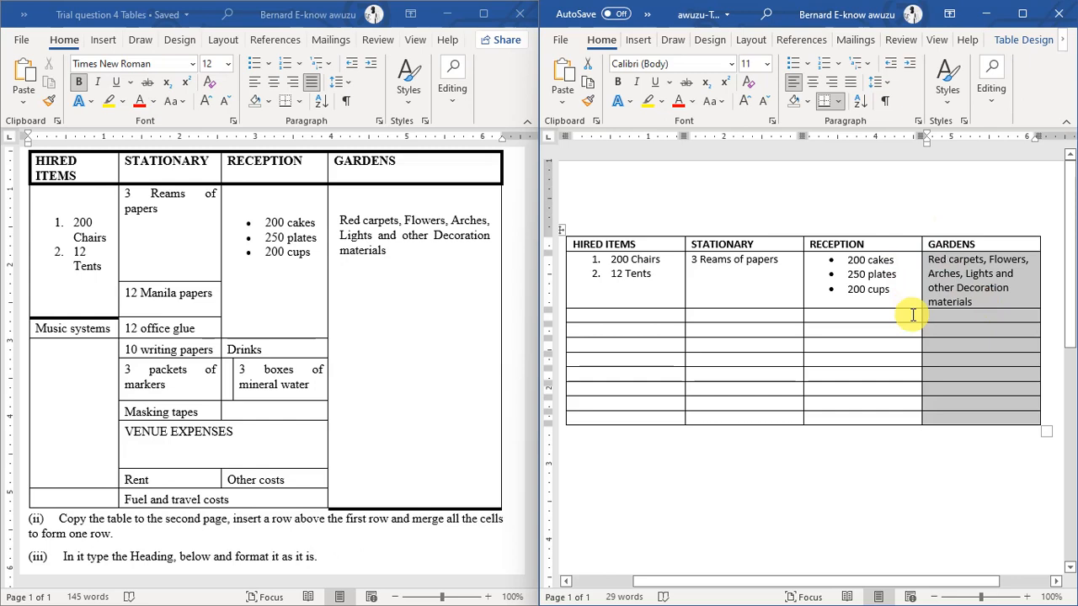
click(1021, 13)
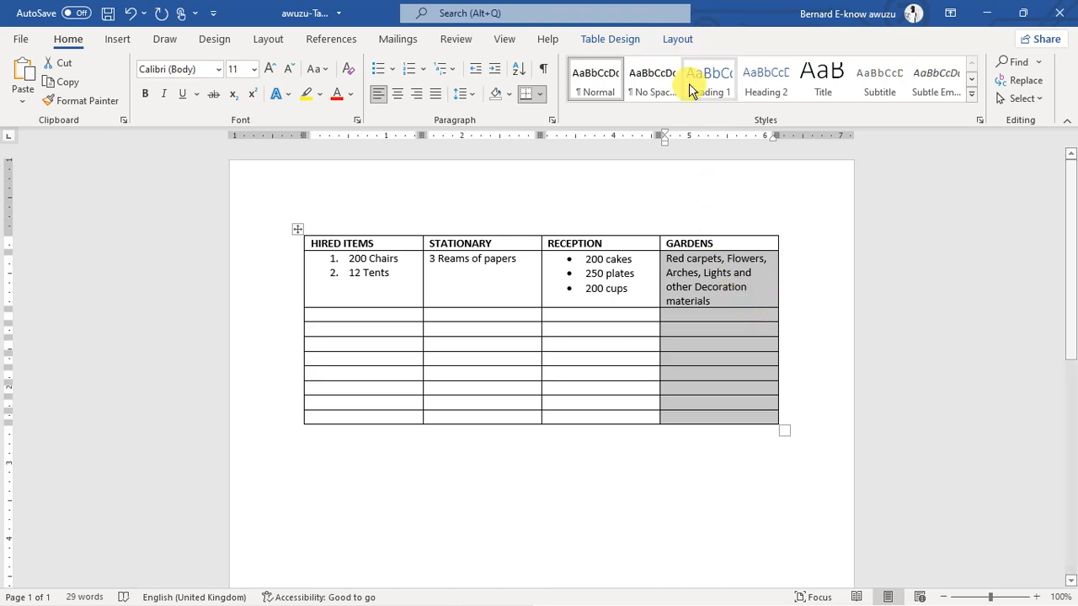
Try to merge the selected cells below GARDENS into one cell, and undo the merge.
click(680, 44)
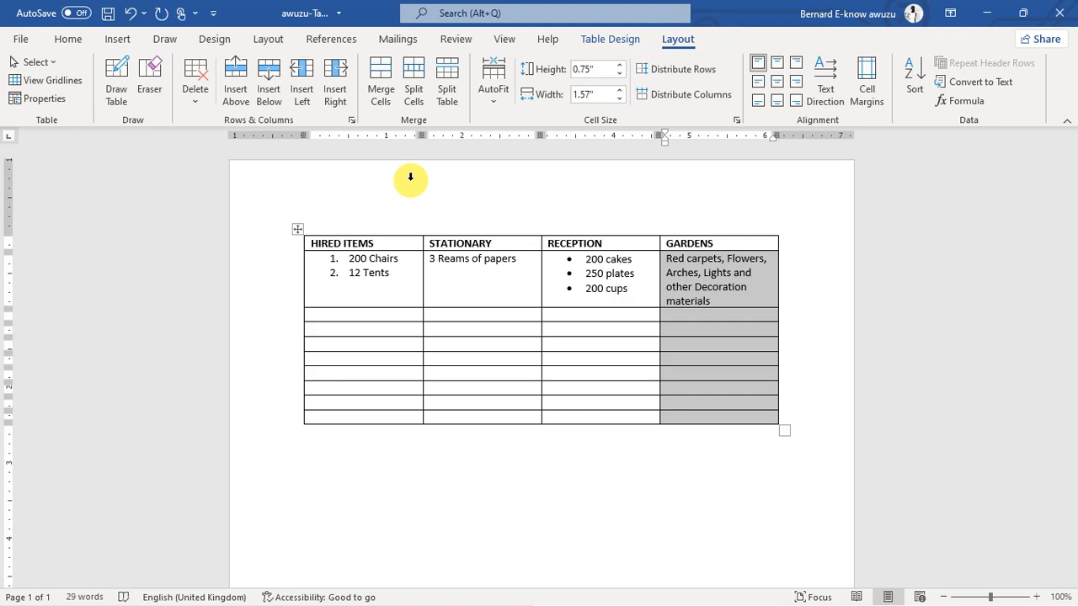
click(621, 42)
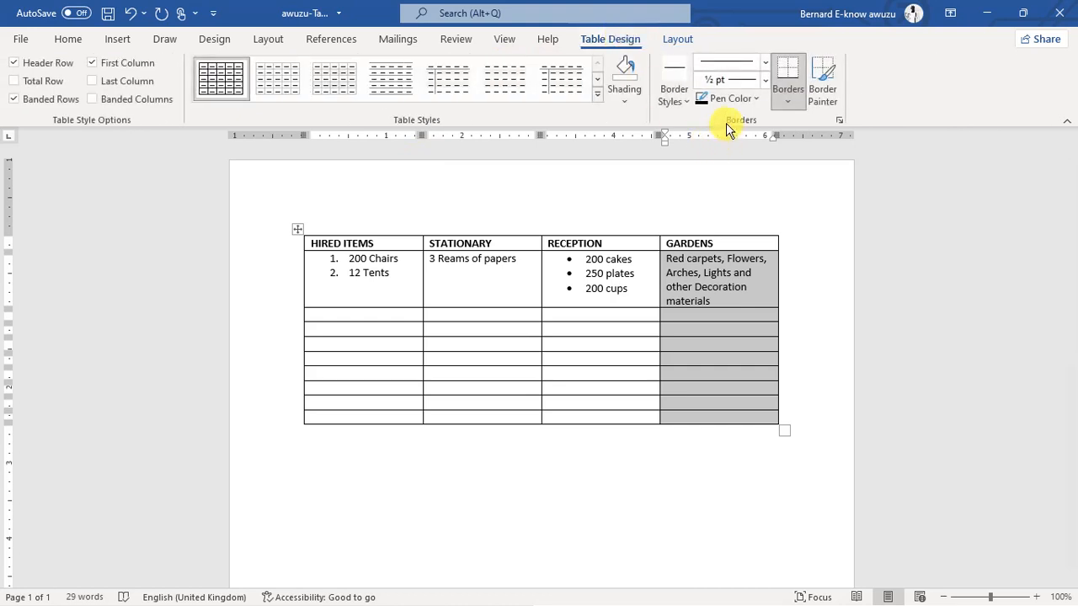
click(675, 44)
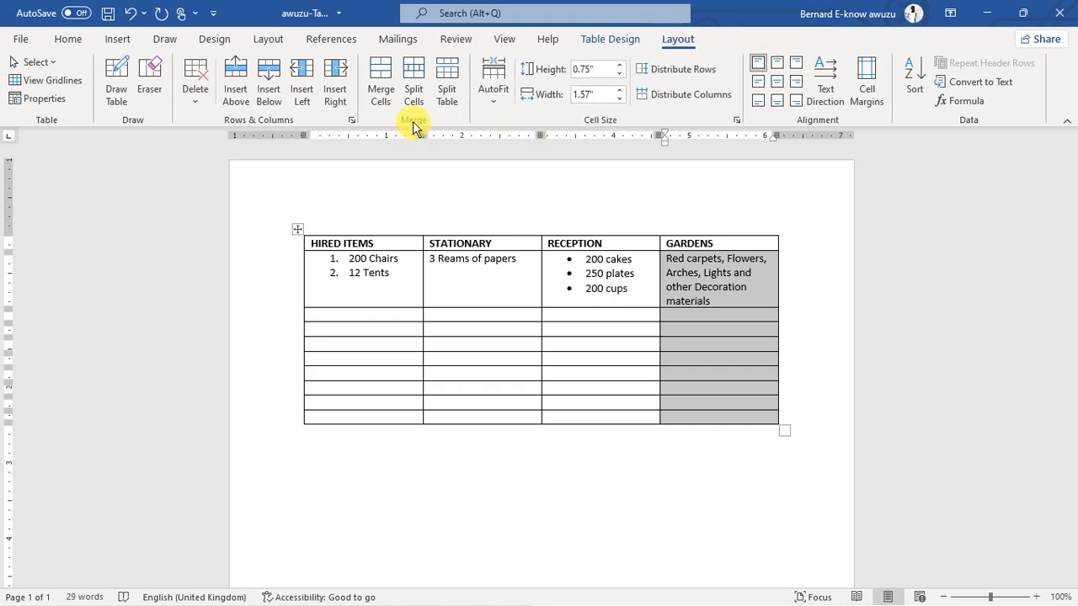
click(377, 95)
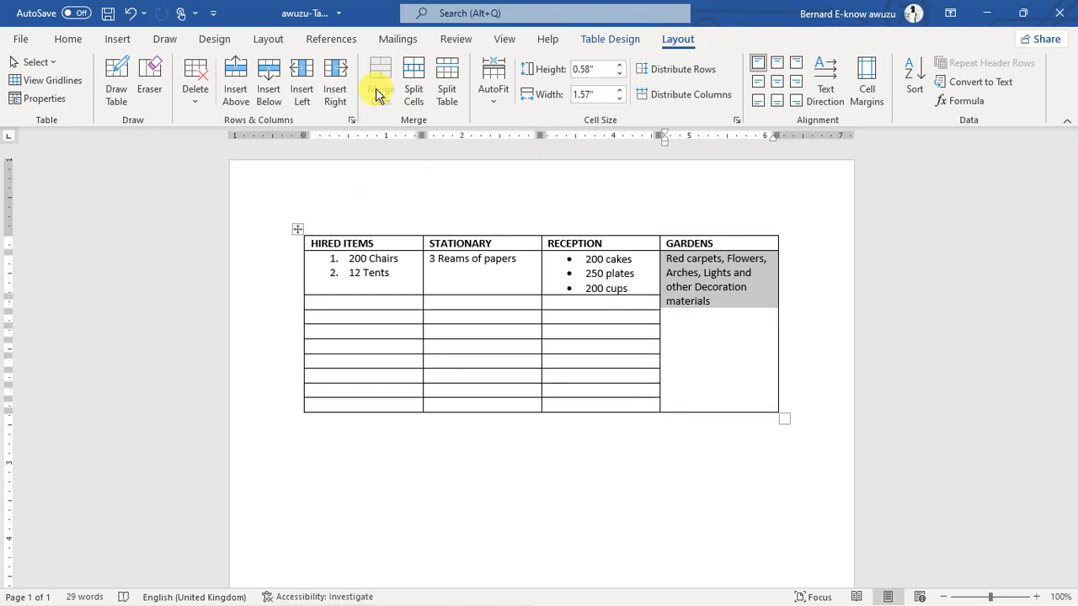
click(764, 340)
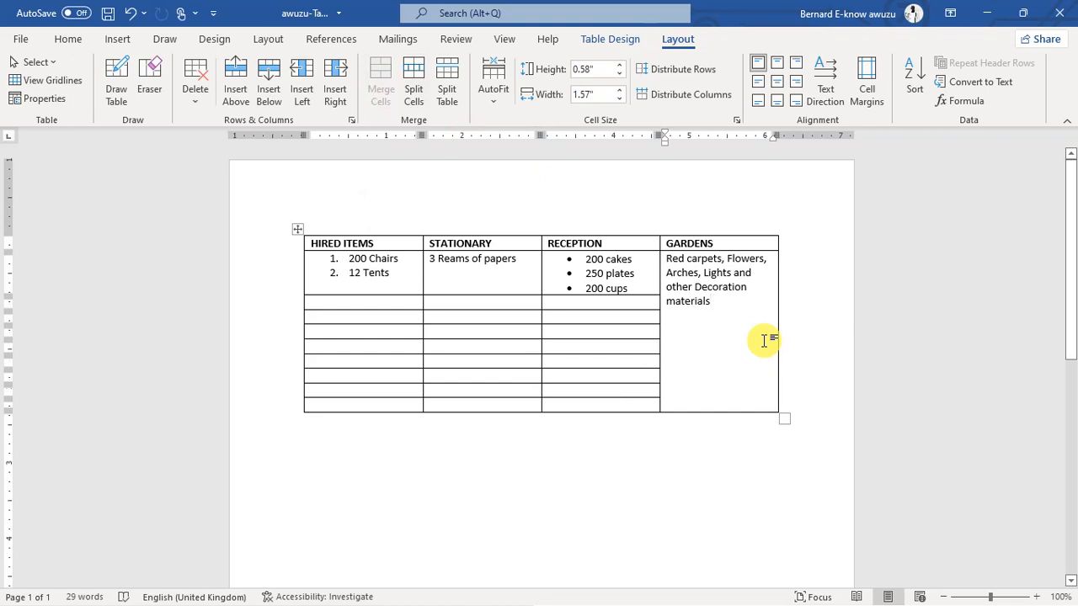
key(ctrl+z)
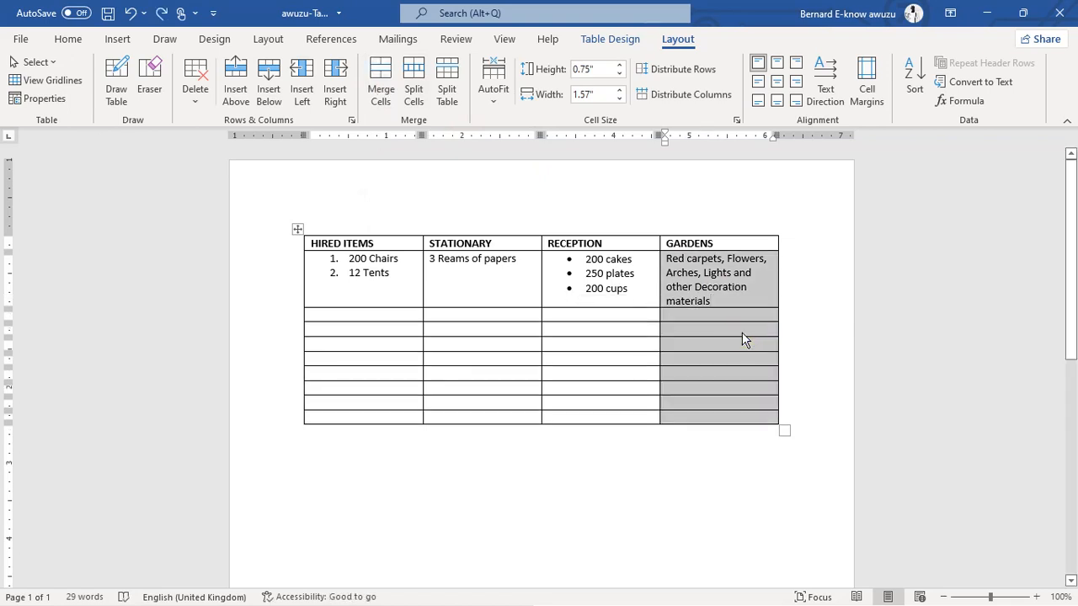
Merge the selected cells below GARDENS into one and place the document beside the sample with the whole table in view.
right_click(744, 340)
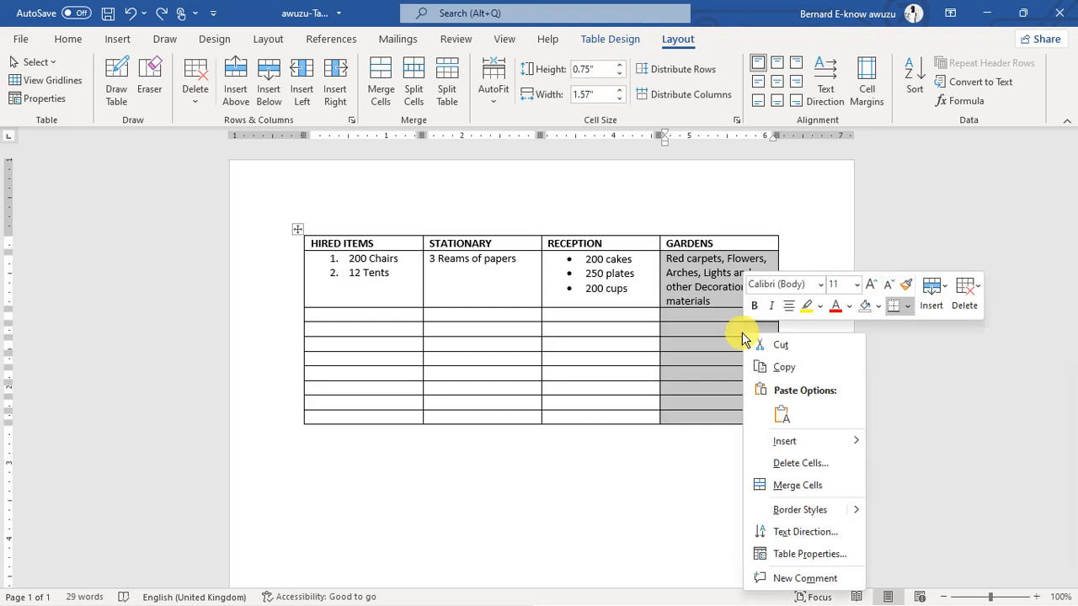
click(827, 486)
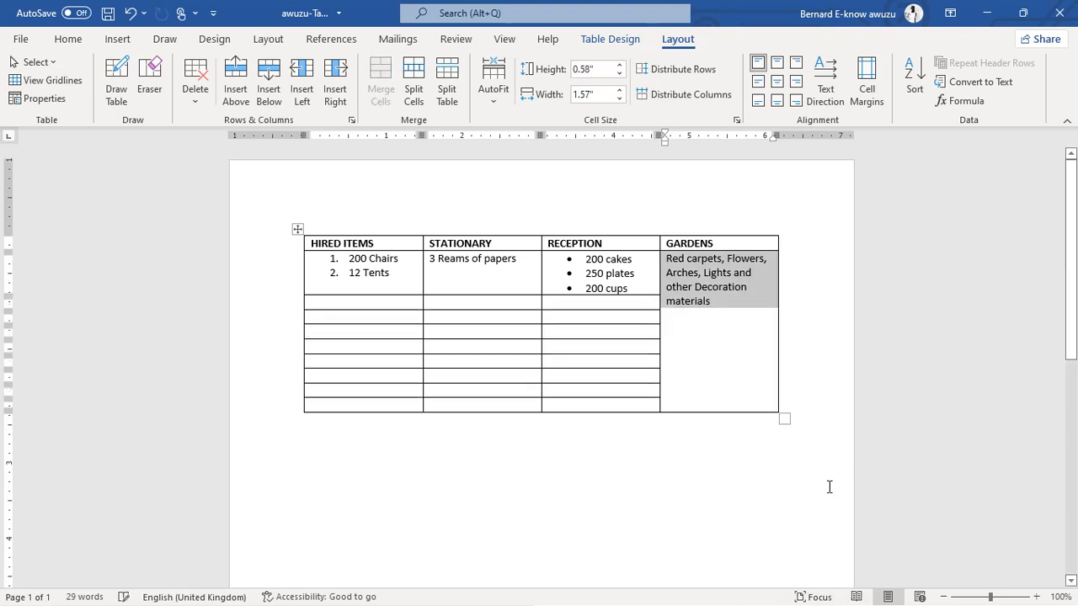
click(726, 381)
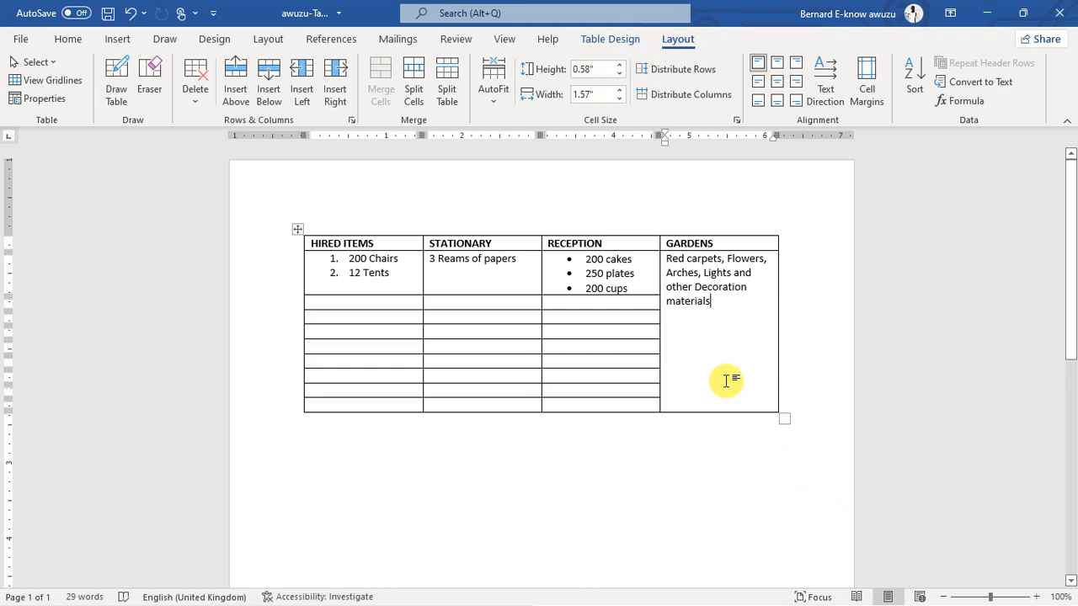
key(super+Right)
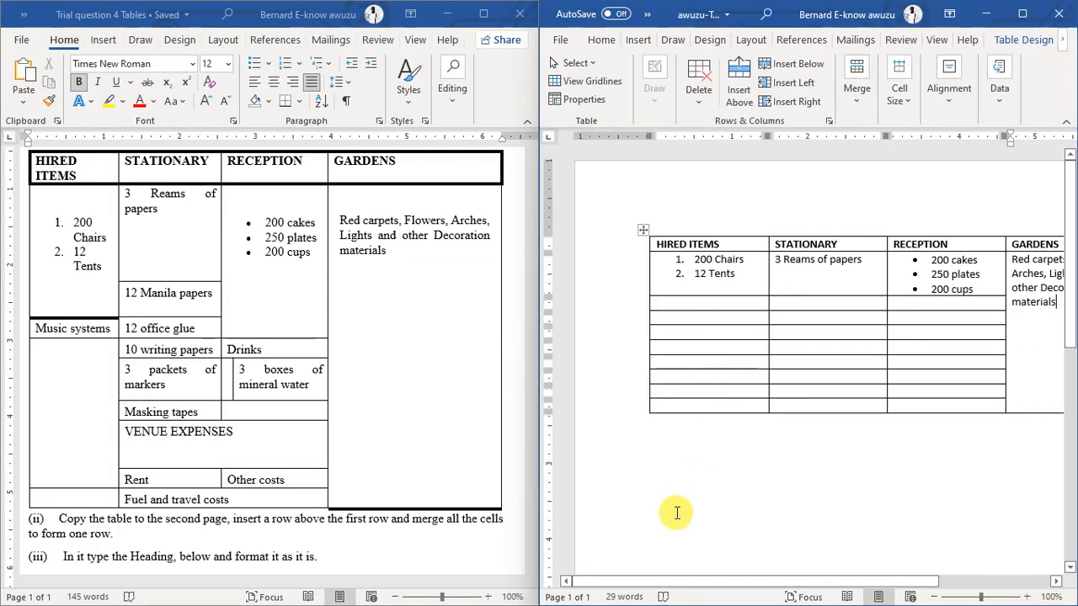
drag(607, 581, 660, 581)
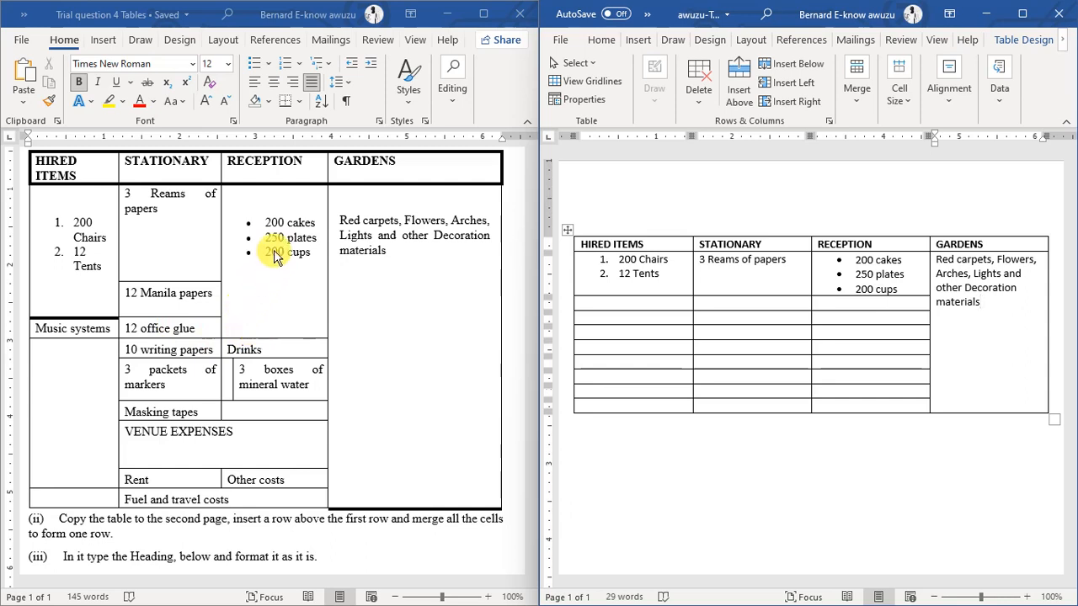
Merge the bulleted-list cell below RECEPTION with the two empty cells beneath it.
click(853, 260)
key(shift+Down)
key(shift+Down)
key(shift+Down)
key(shift+Down)
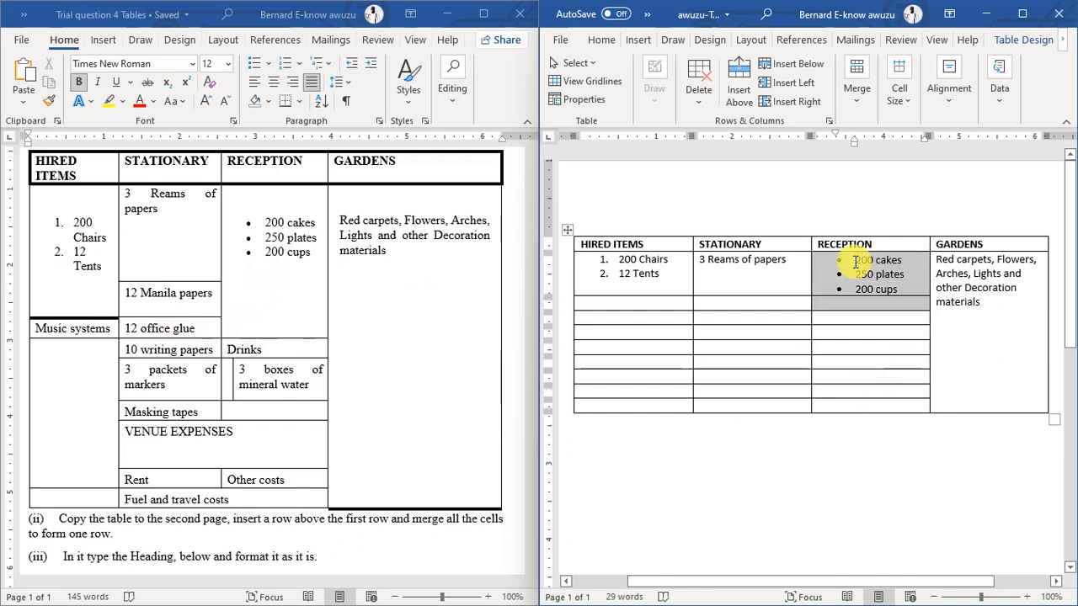
key(shift+Down)
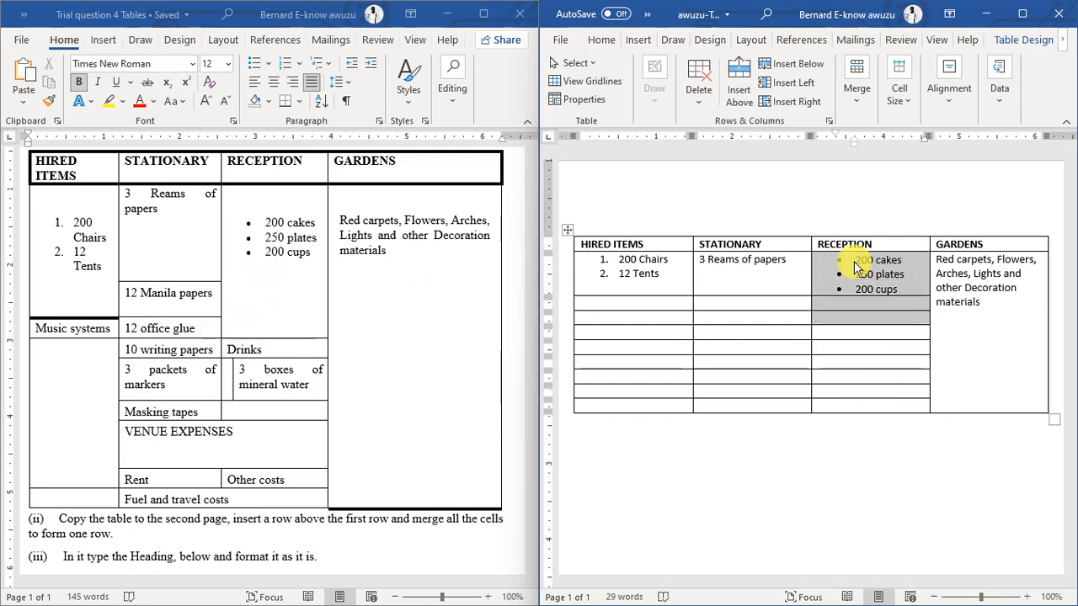
right_click(858, 288)
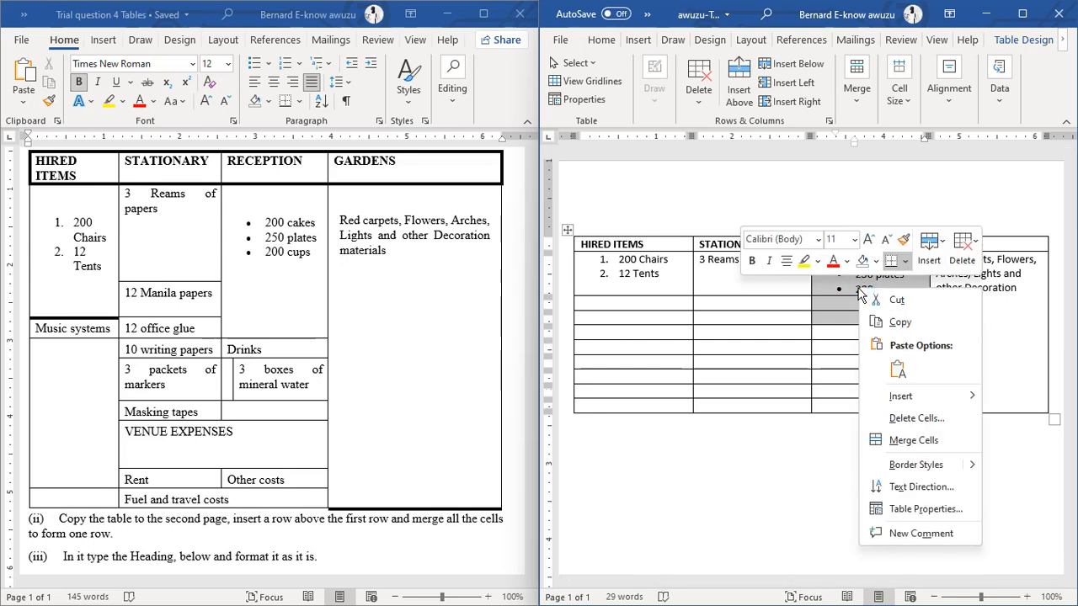
click(913, 440)
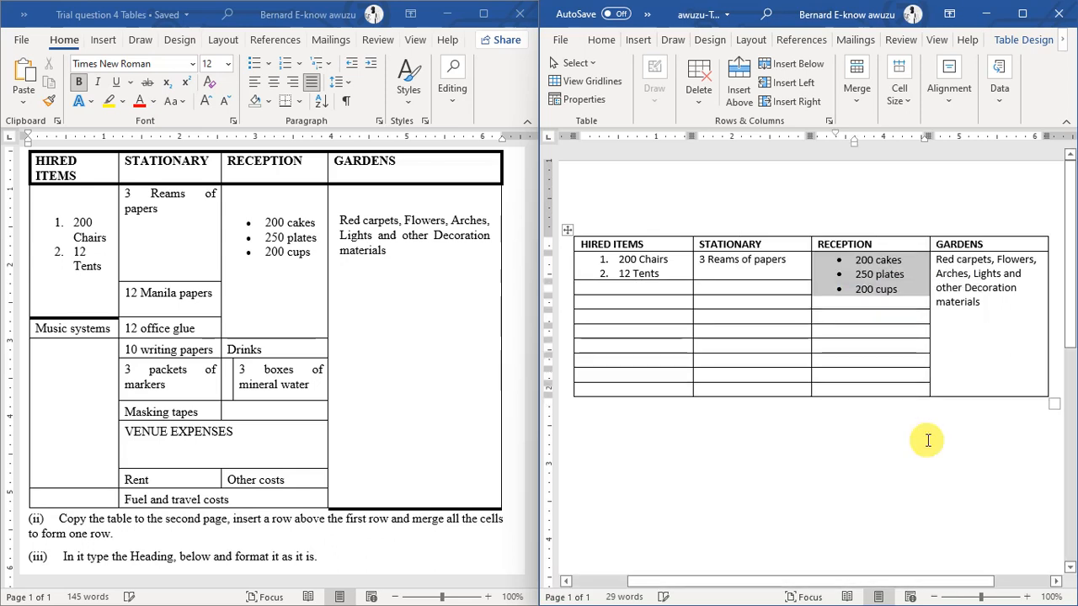
click(869, 295)
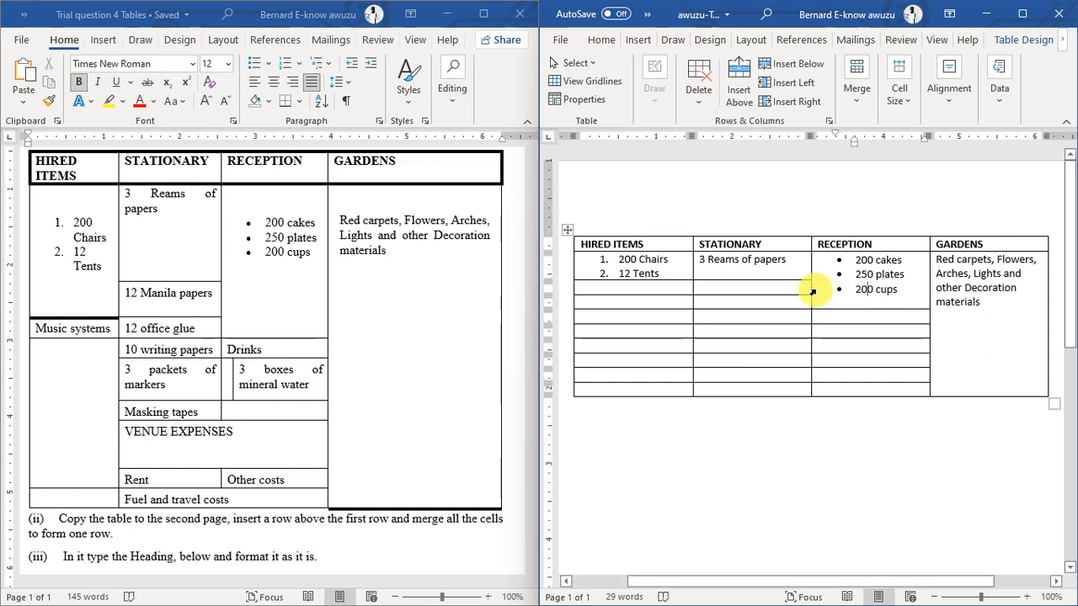
Try to merge the "3 Reams of papers" cell with the empty cell below it, and undo the merge.
click(794, 270)
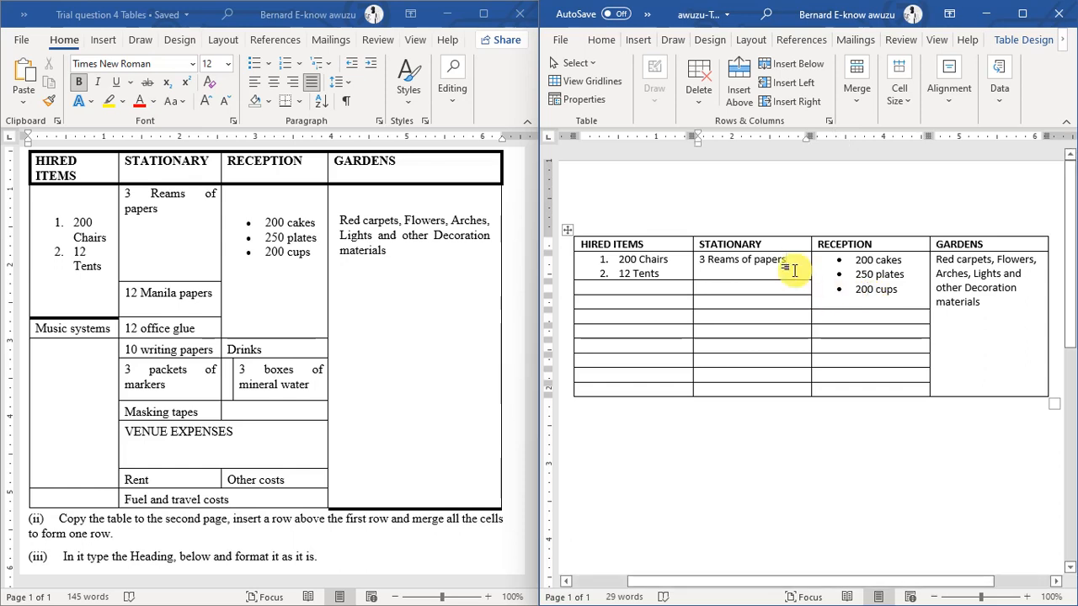
key(shift+Down)
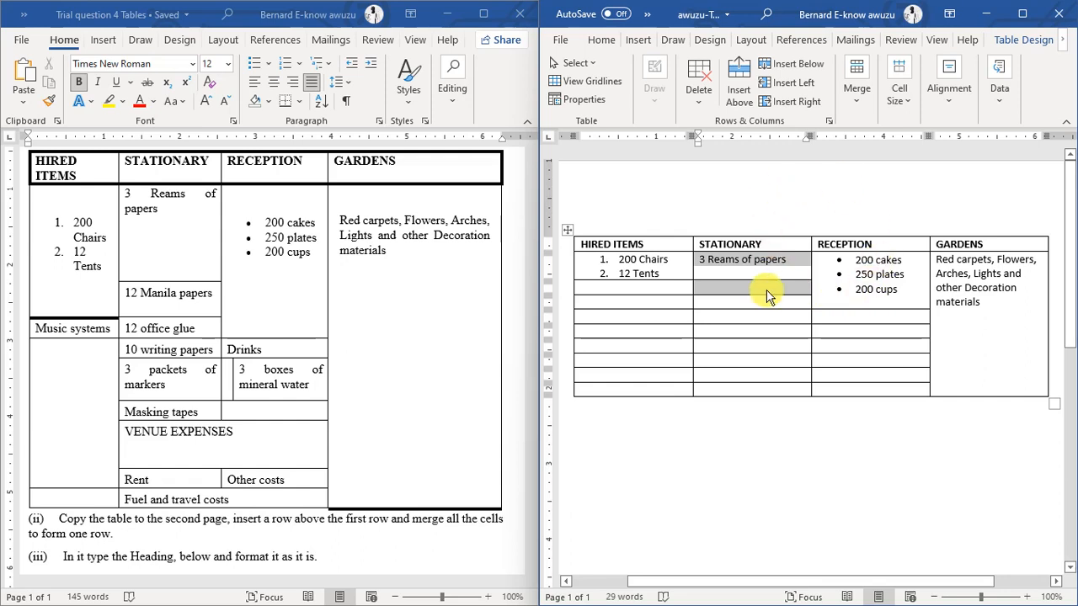
right_click(730, 288)
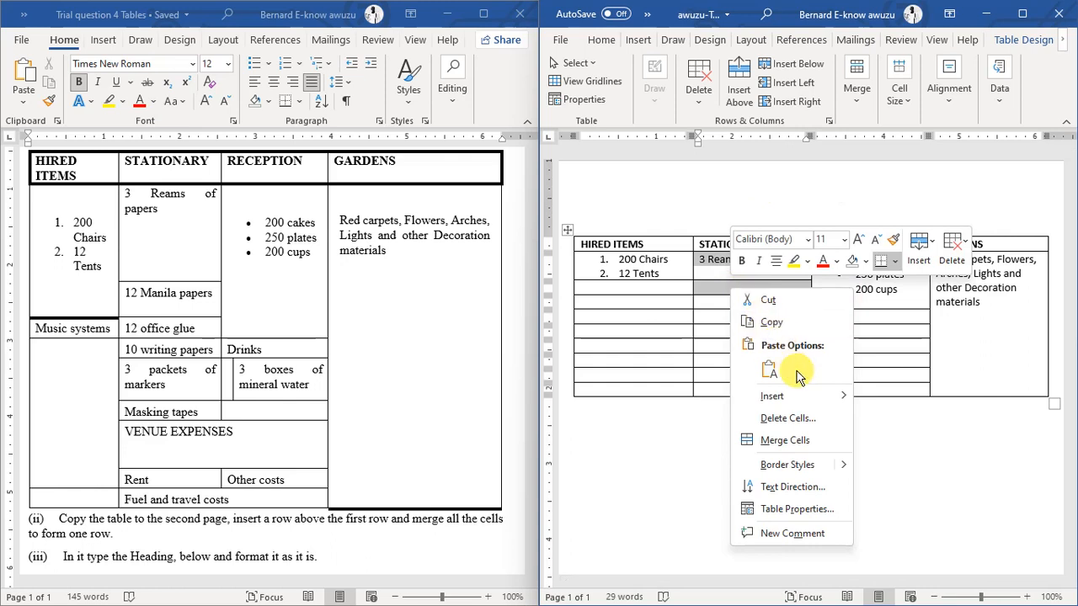
click(805, 448)
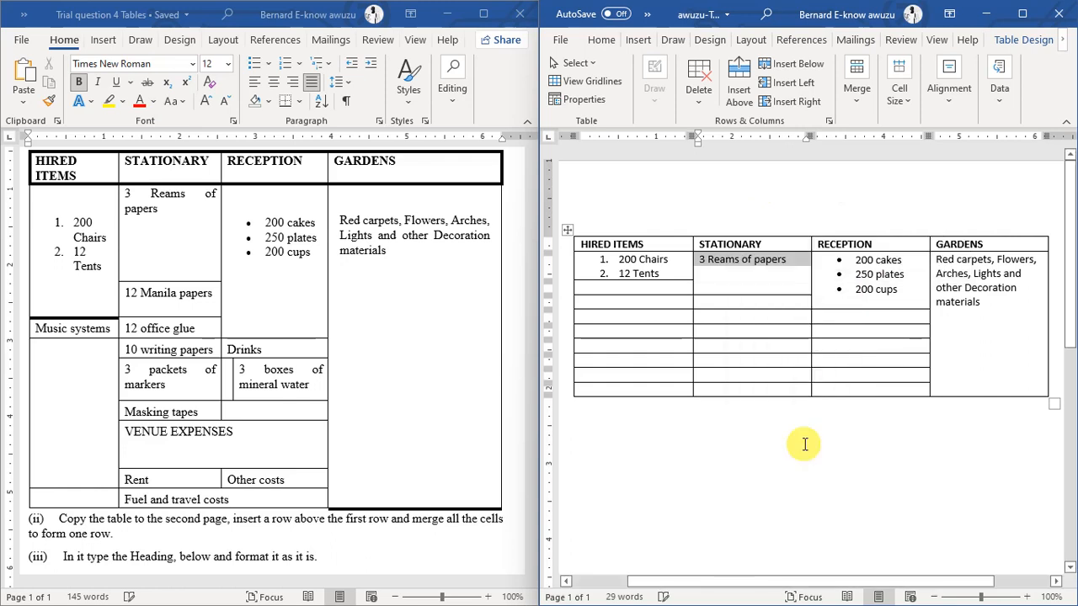
click(746, 291)
click(662, 263)
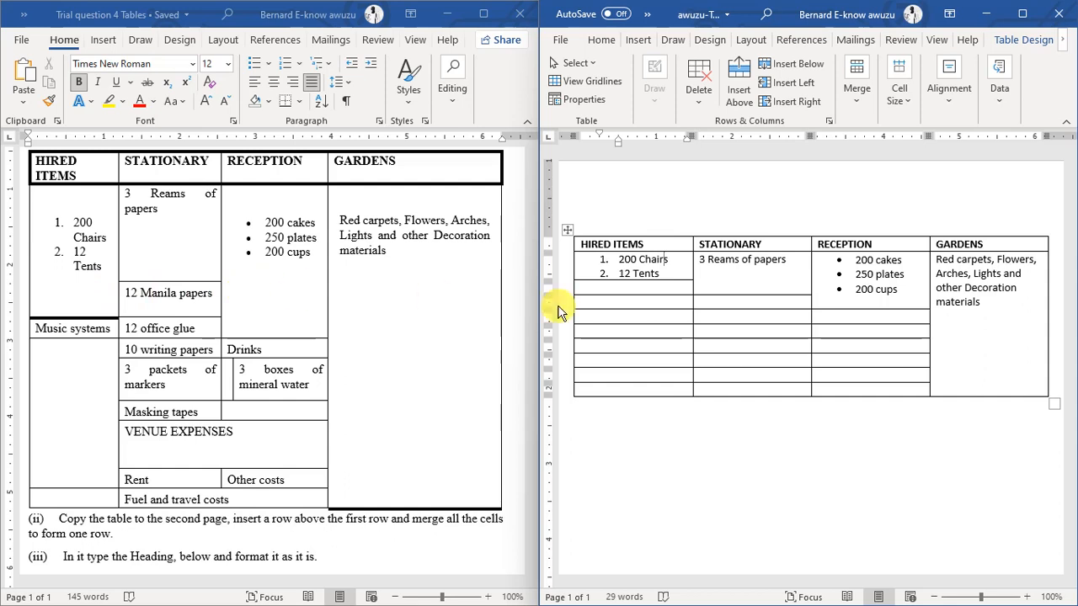
click(743, 299)
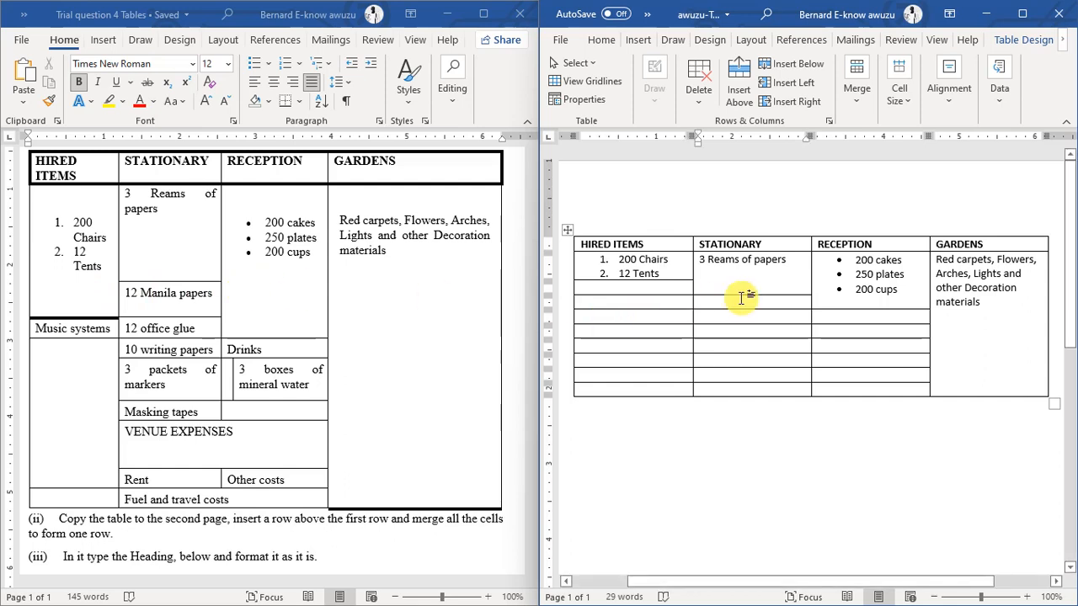
key(ctrl+z)
click(762, 285)
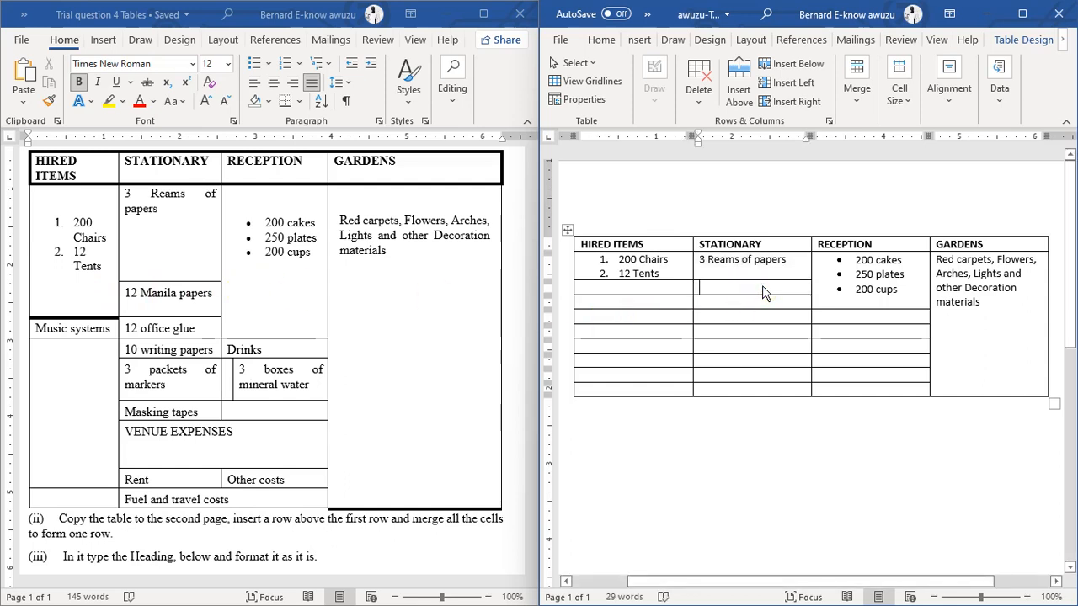
Merge the numbered-list cell below HIRED ITEMS with the cell beneath it, and make the "3 Reams of papers" row taller.
click(666, 267)
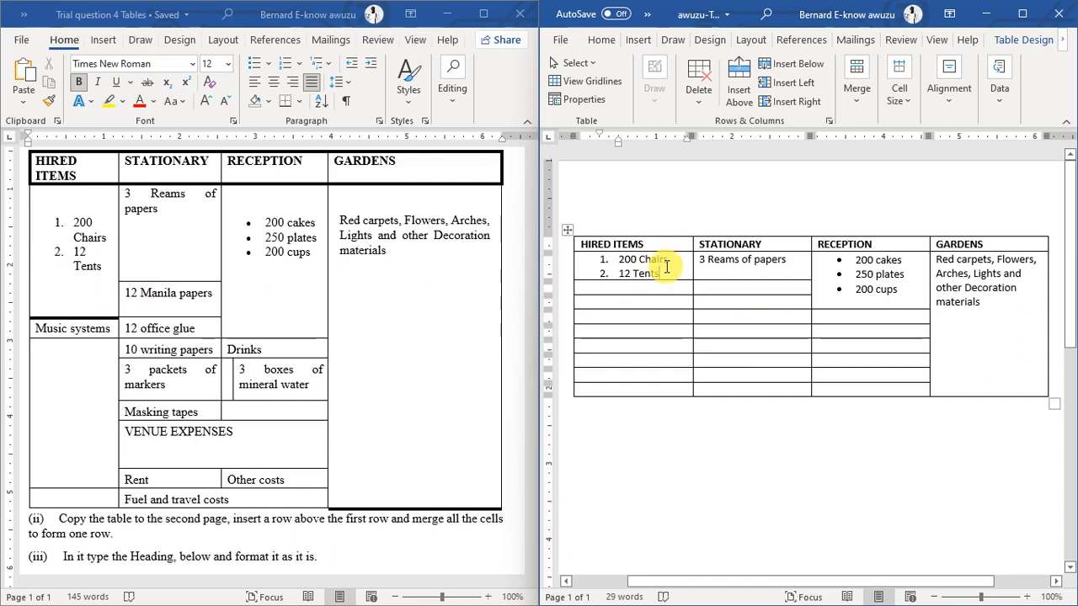
key(shift+Down)
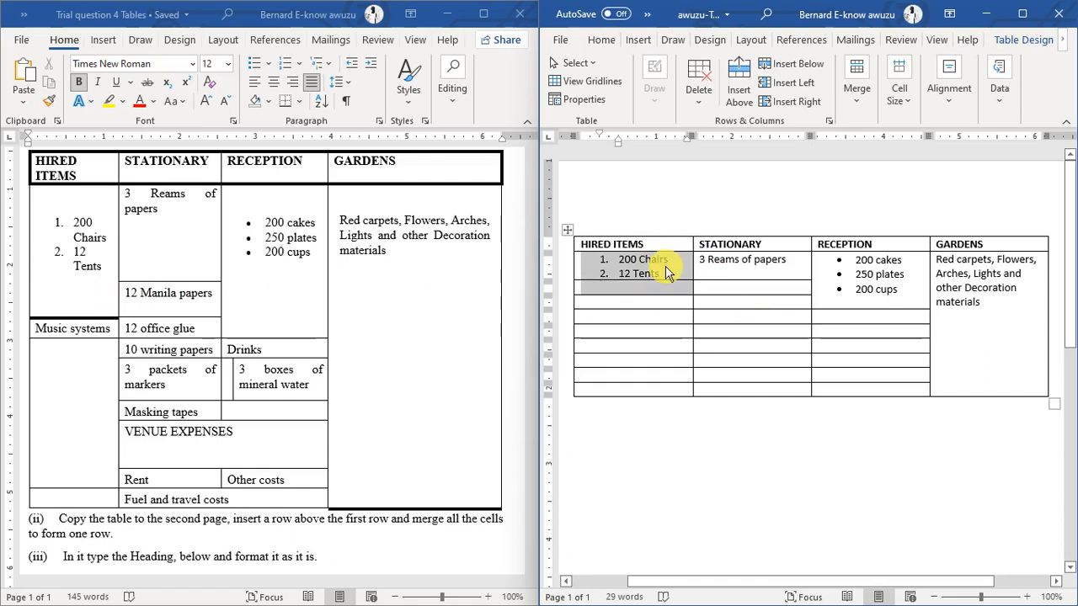
right_click(636, 275)
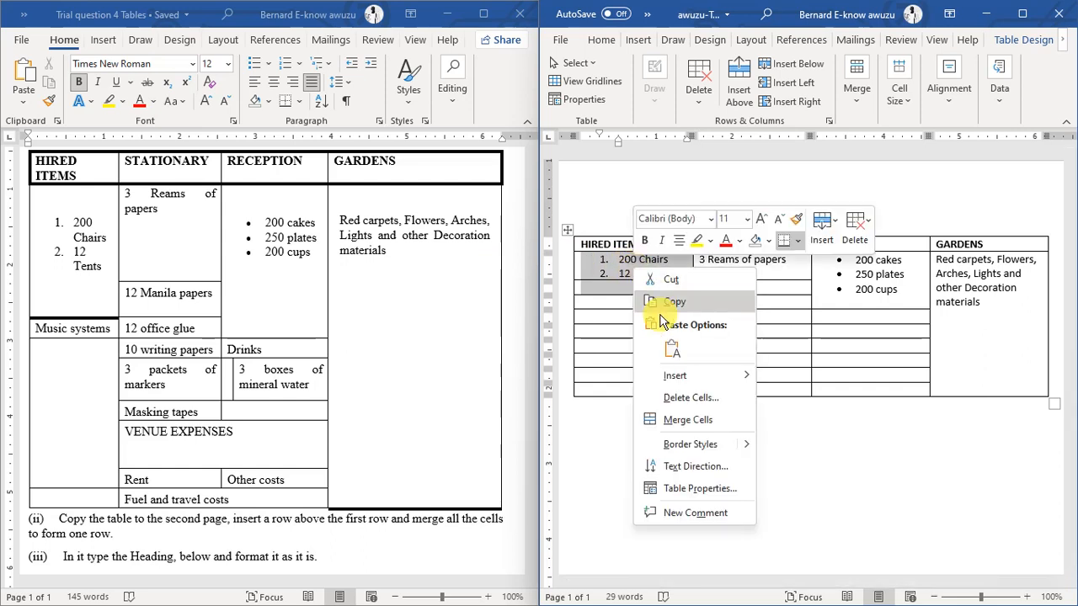
click(686, 421)
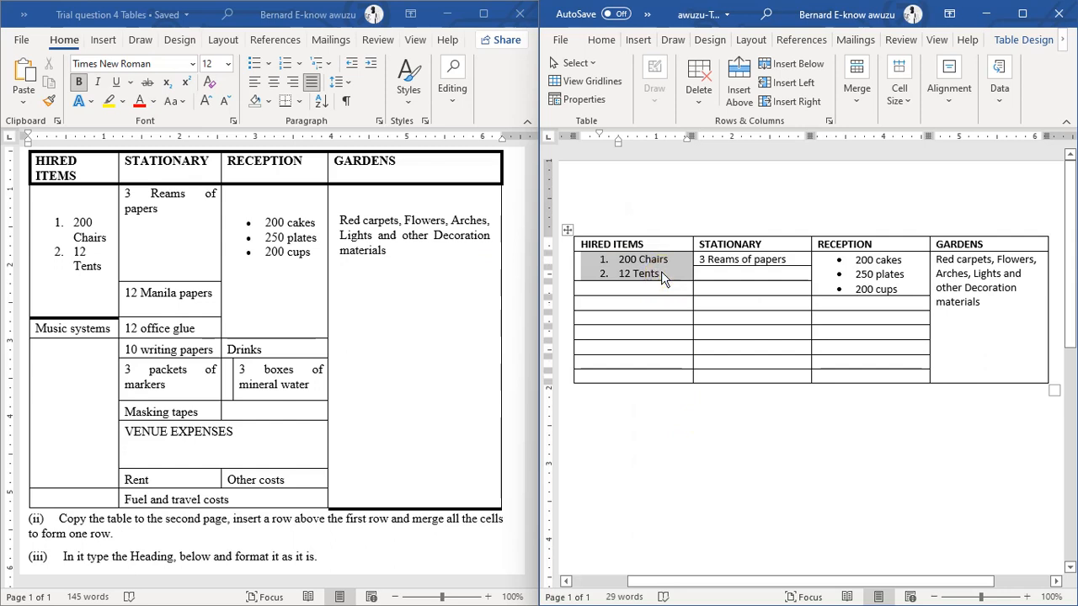
click(665, 274)
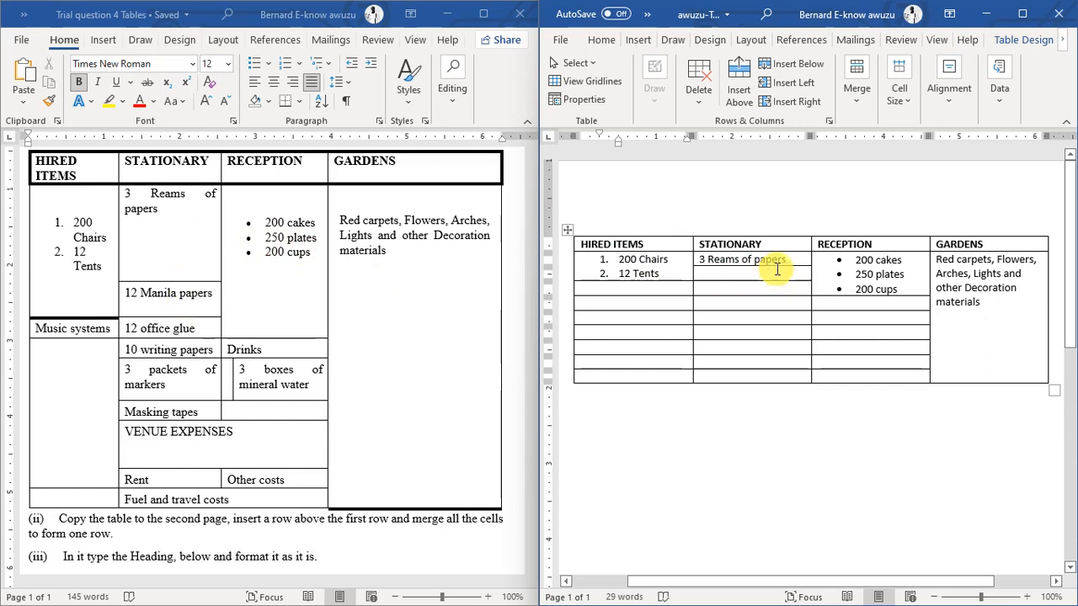
drag(775, 267, 768, 304)
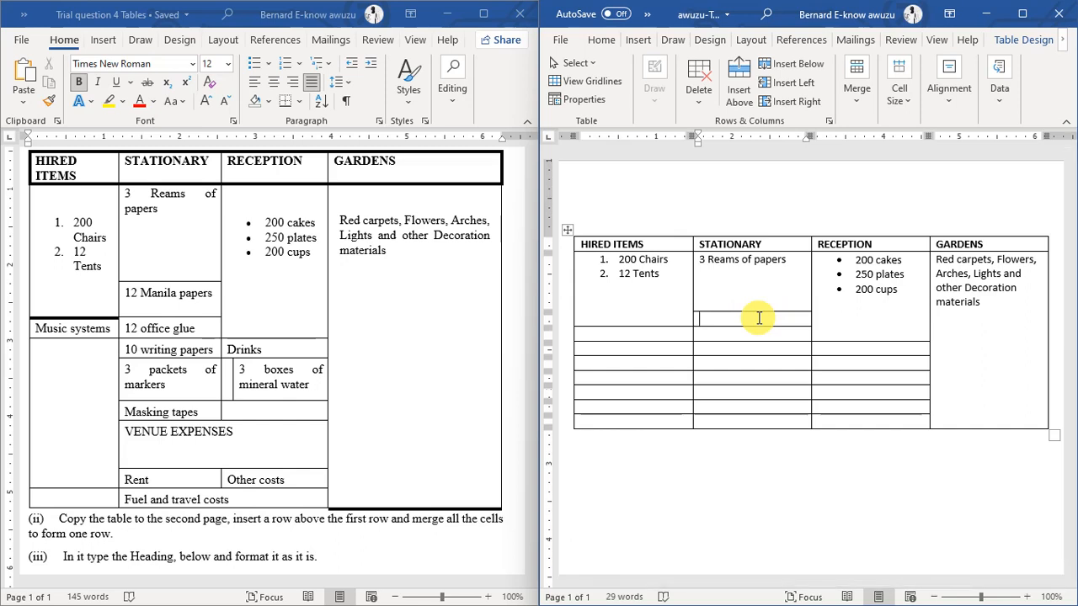
Enter "12 Manila papers" below "3 Reams of papers", and "Music systems" and "12 office glue" in the following row.
text(12 Manila papers)
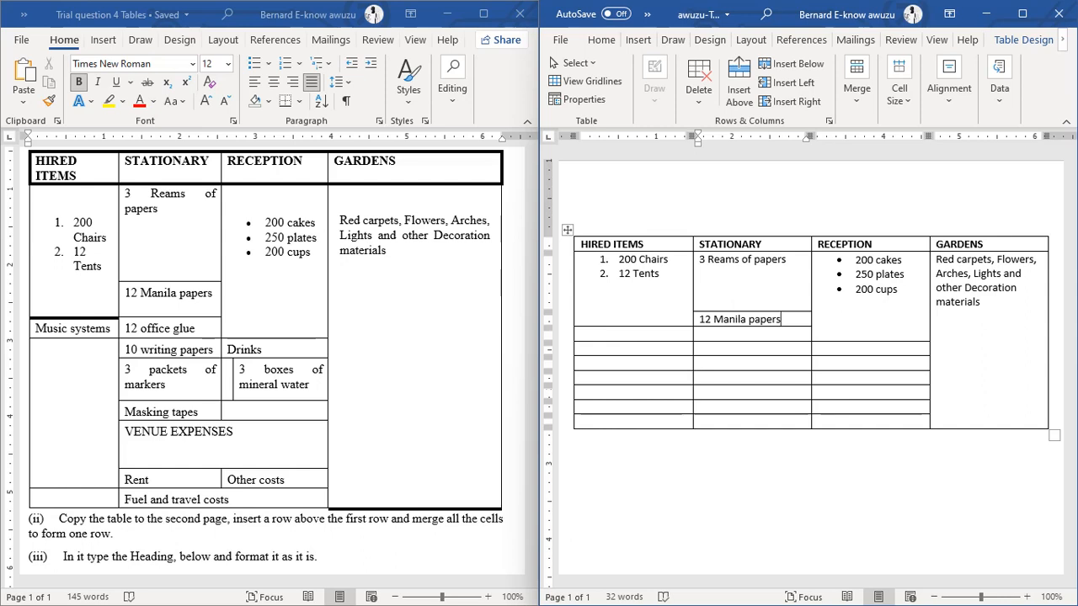
click(657, 335)
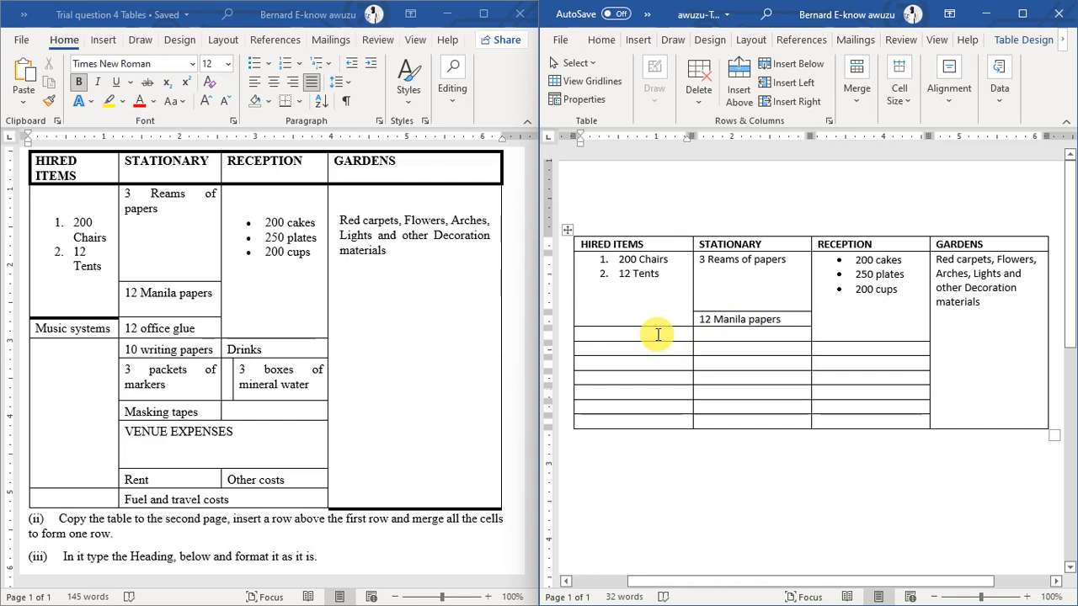
text(Music)
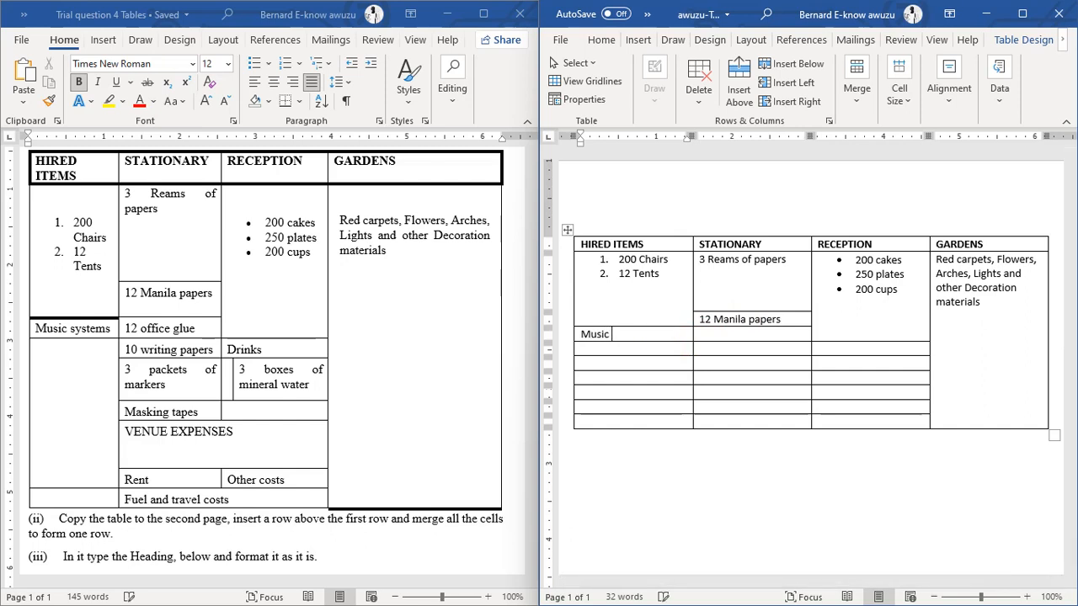
text( systems)
key(Tab)
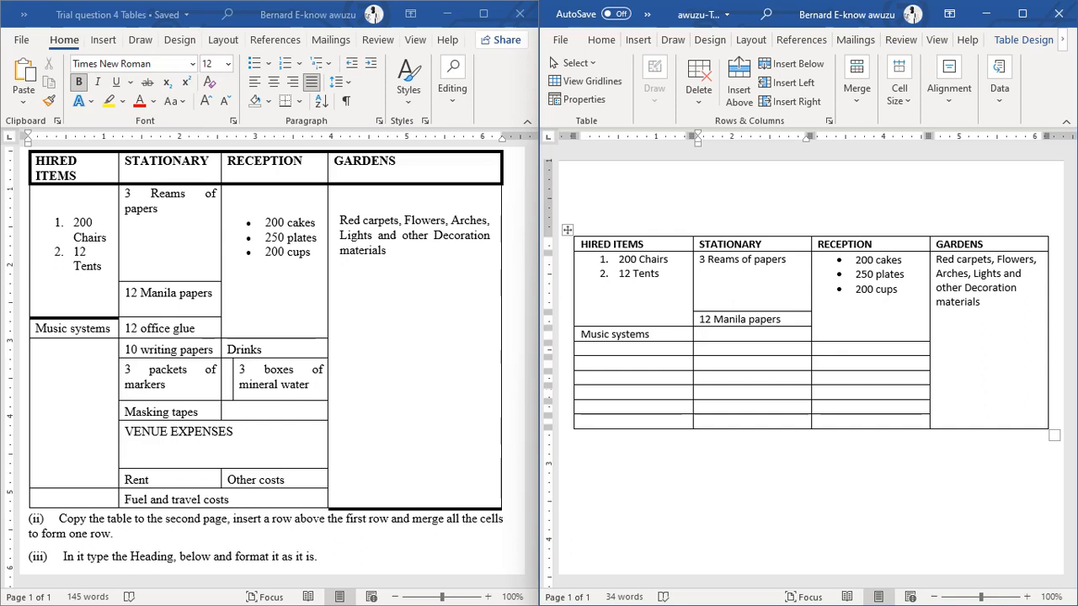
text(12 office glue)
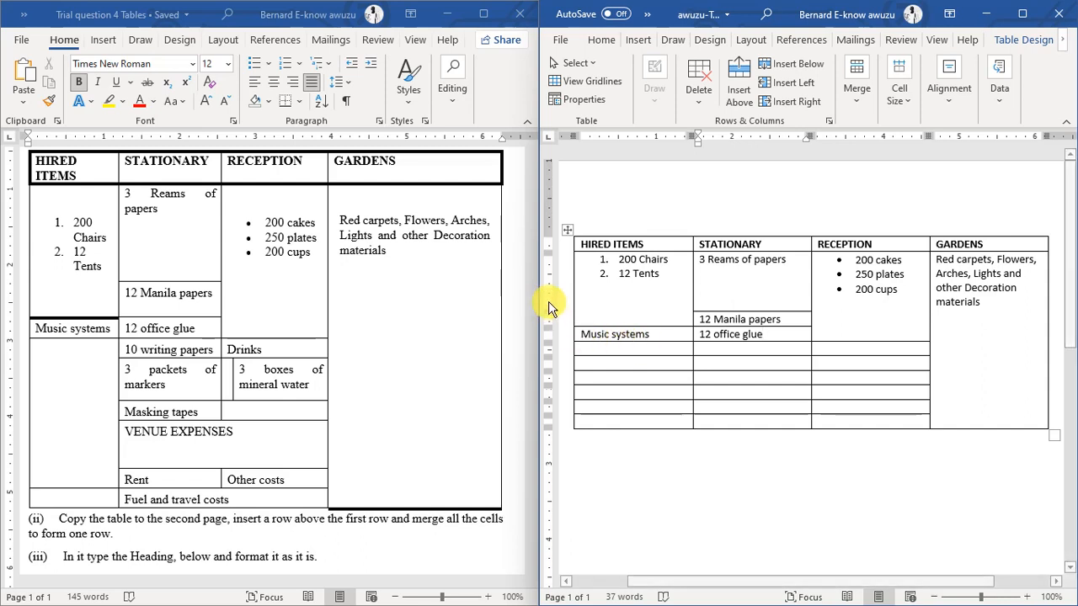
Merge the five empty cells below "Music systems" into one, leaving out the last row.
click(633, 347)
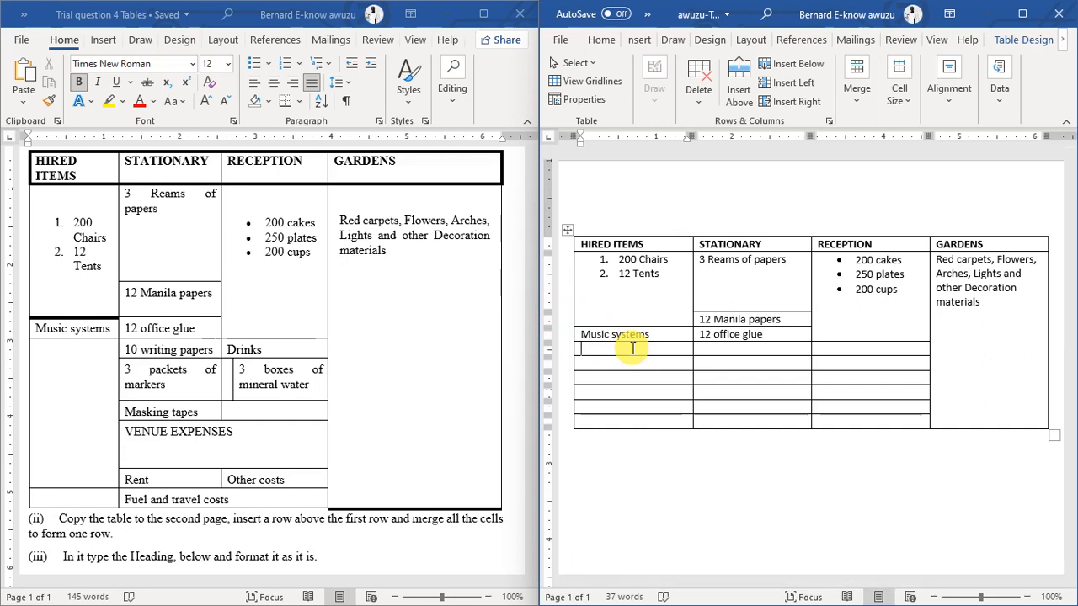
key(shift+Down)
key(shift+Down)
key(shift+Down)
key(shift+Down)
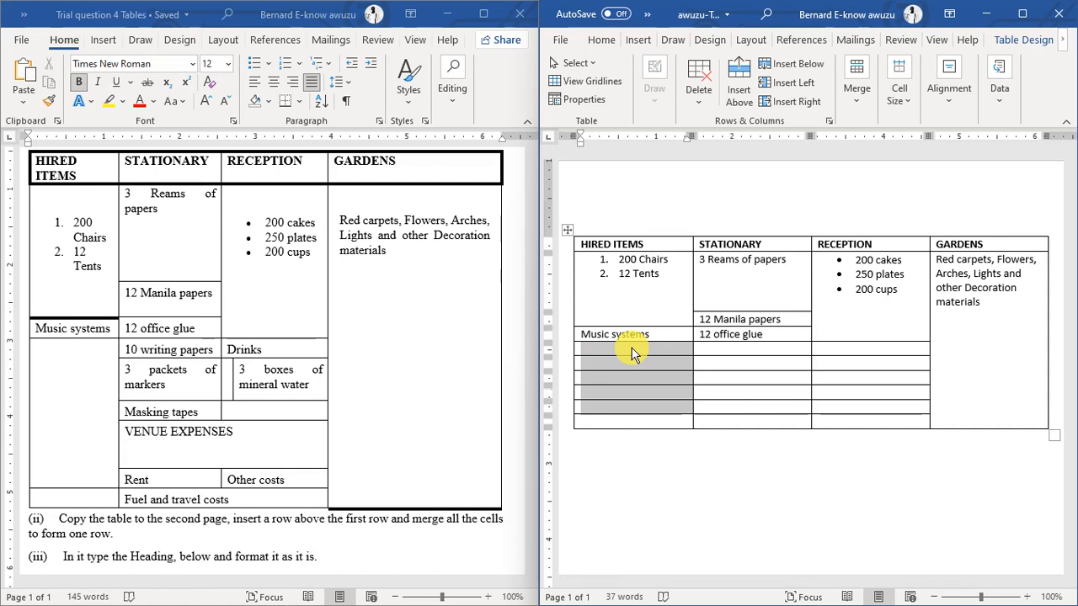
right_click(649, 364)
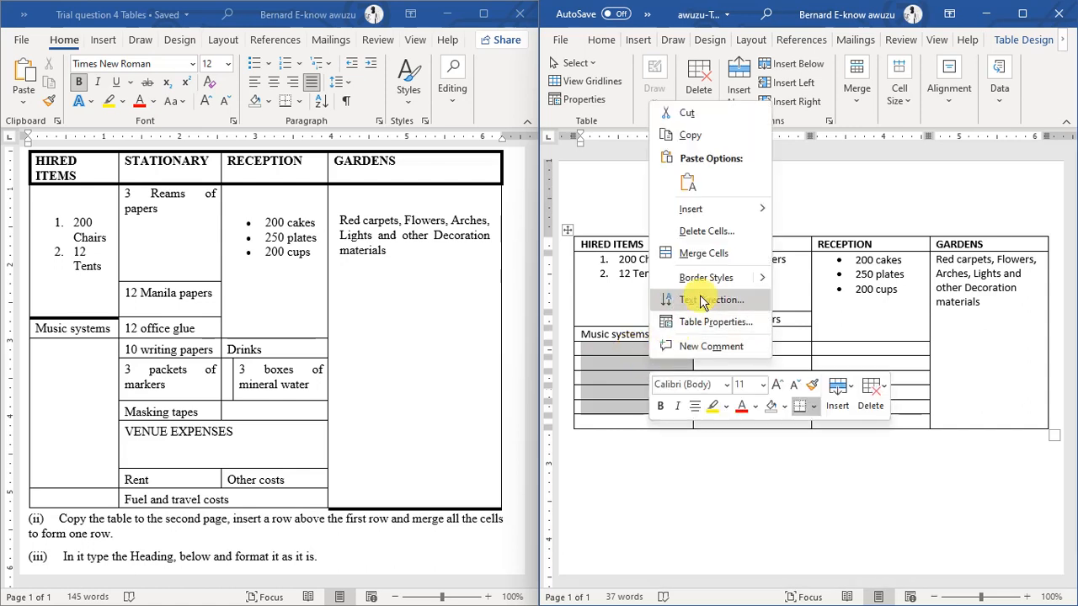
click(700, 254)
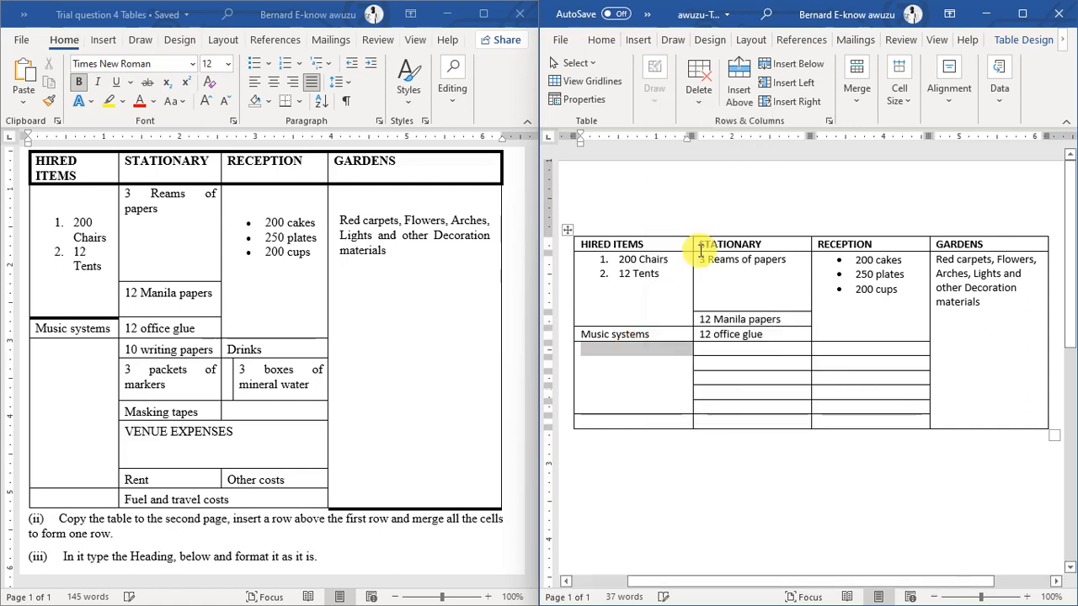
click(658, 374)
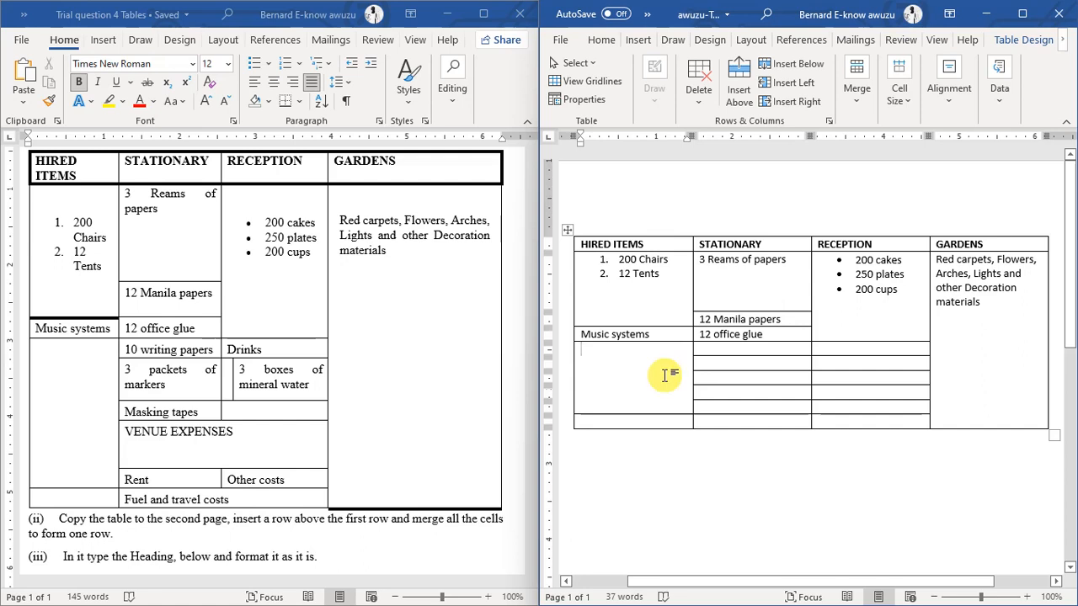
Enter "10 writing papers" in the STATIONARY cell below "12 office glue".
click(717, 350)
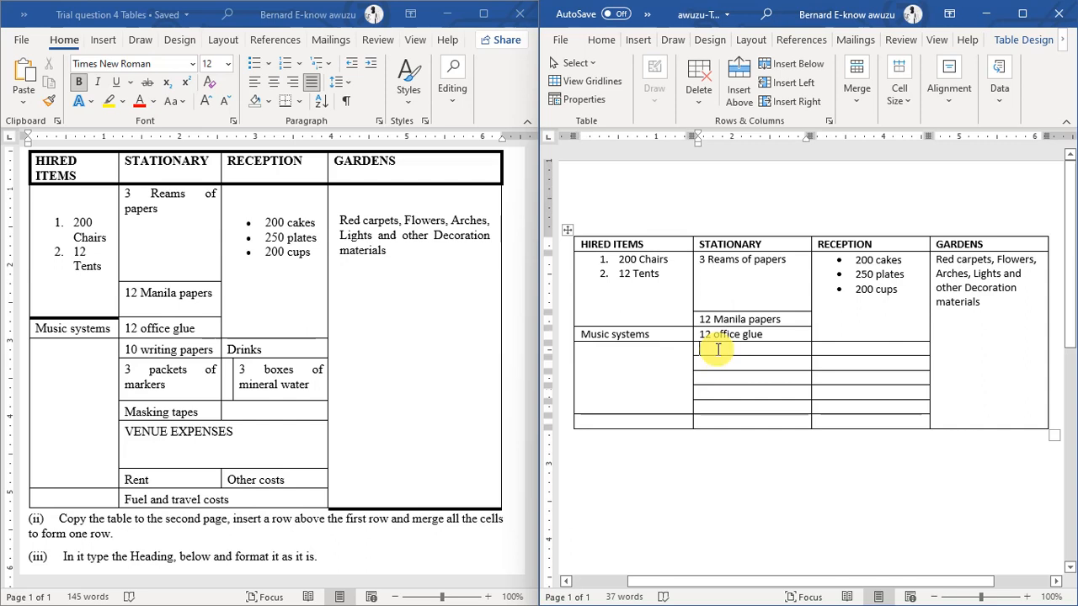
text(10 writing papers)
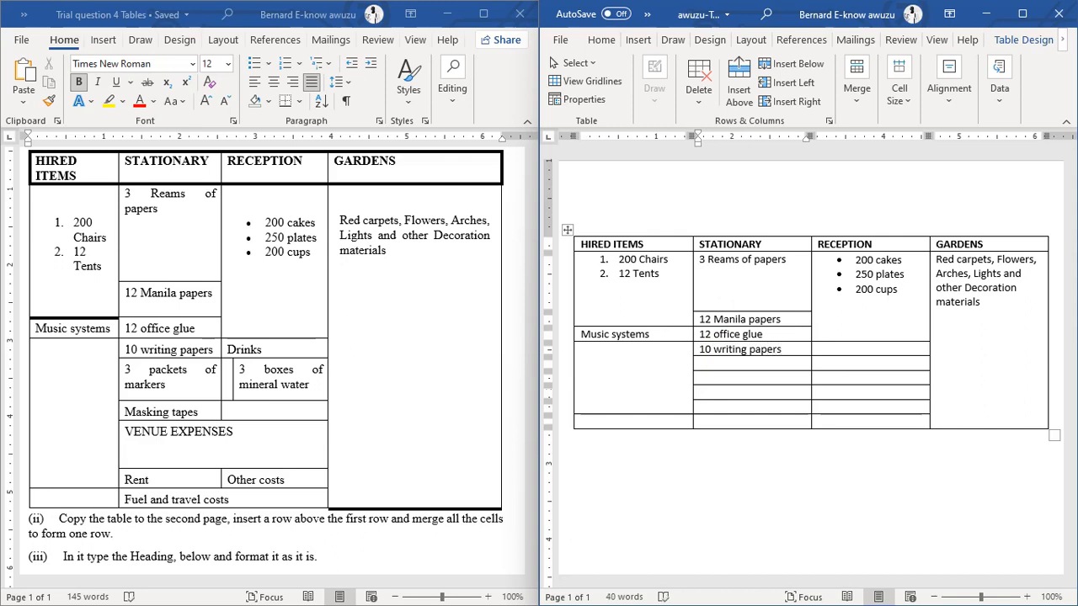
Enter "3 packets of markers" and "Masking tapes" in the two STATIONARY cells below "10 writing papers".
click(700, 364)
text(3 packets of markers)
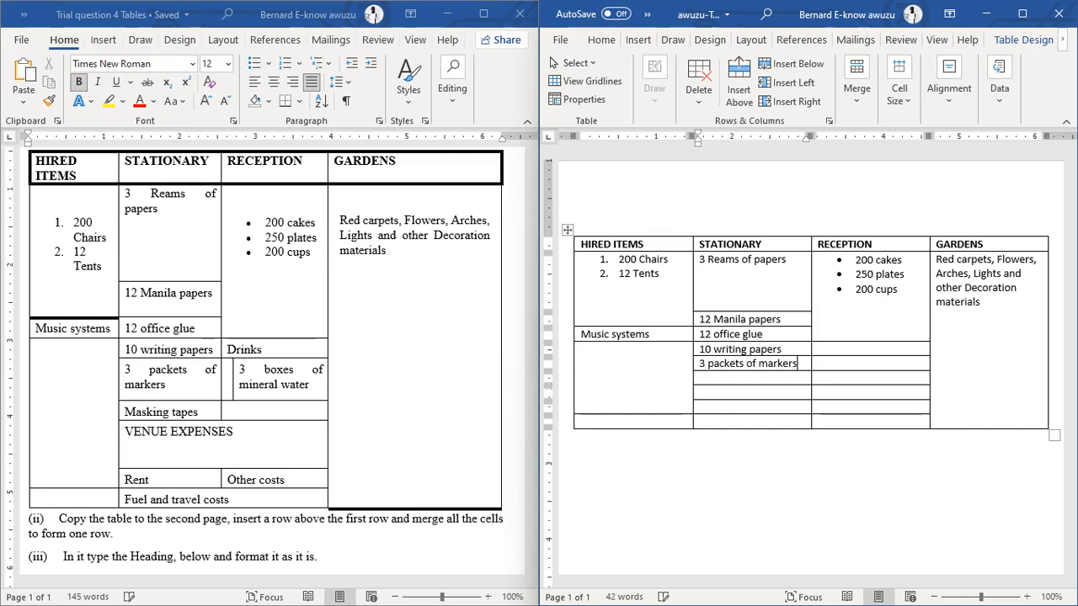
click(700, 378)
text(Masking tapes)
Merge the two empty cells in the row below "Masking tapes" across STATIONARY and RECEPTION, and make that row taller.
key(shift+Right)
key(shift+Right)
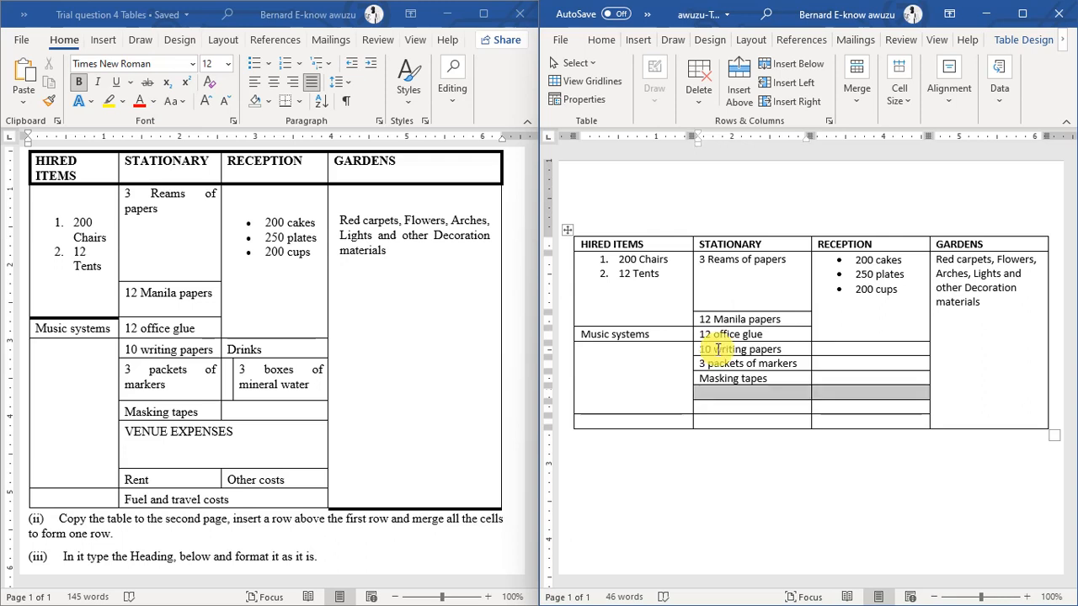
right_click(859, 401)
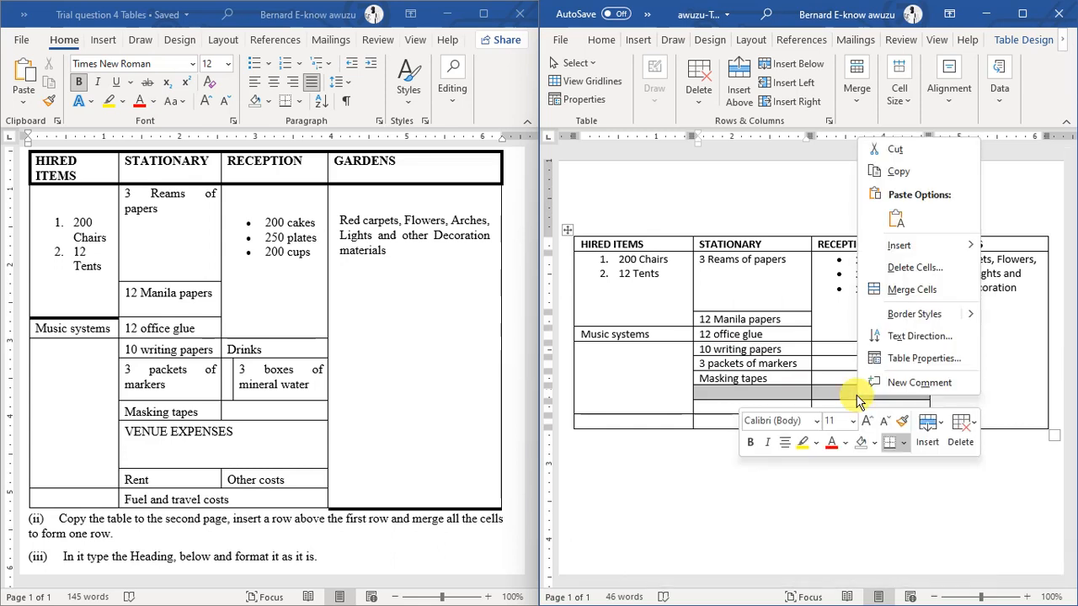
click(893, 289)
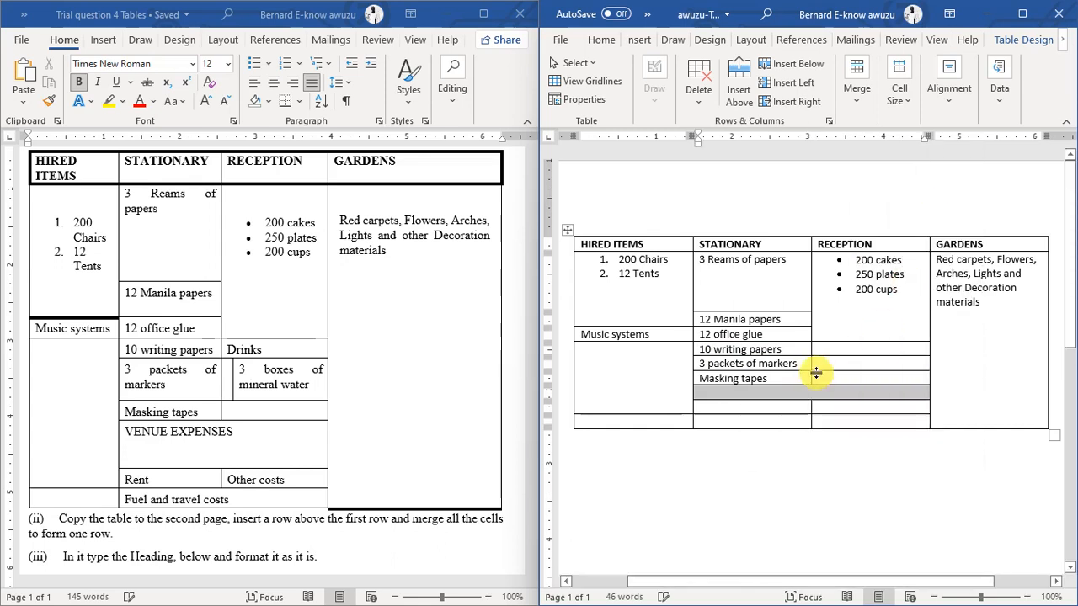
click(788, 395)
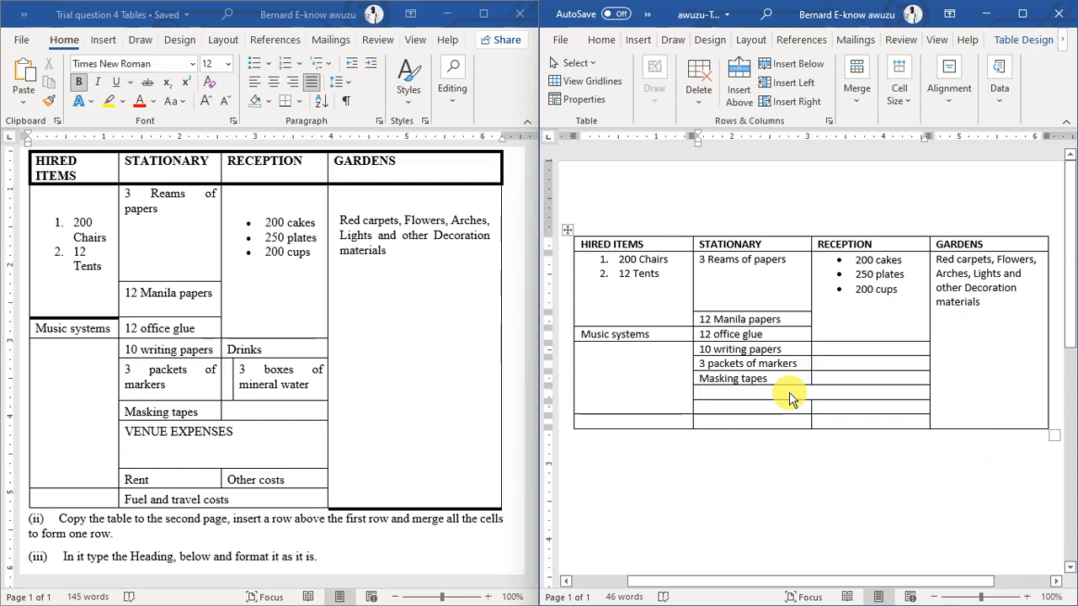
drag(805, 402, 804, 431)
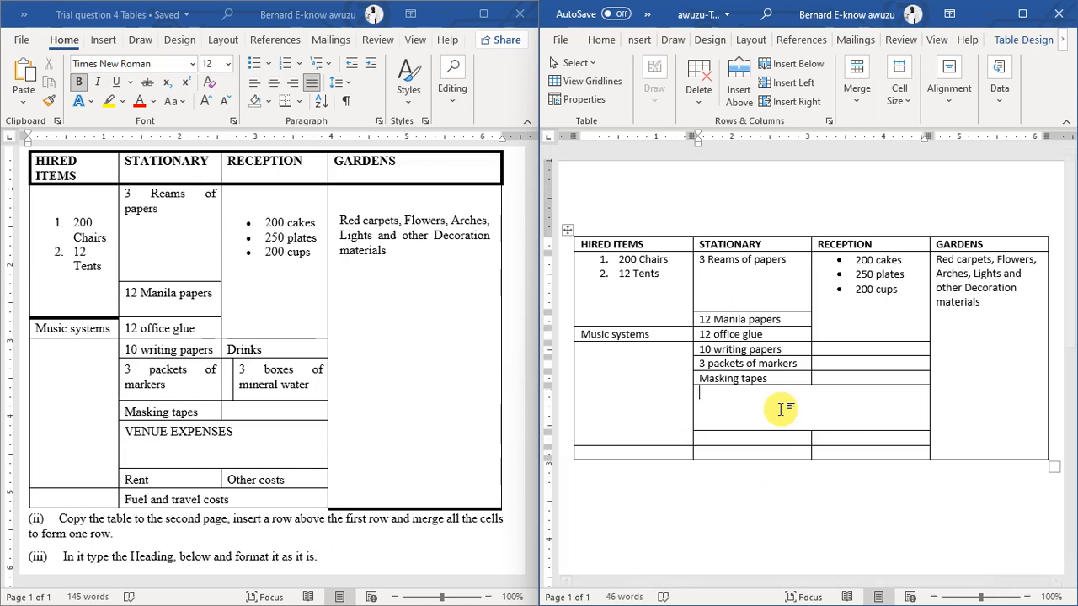
Enter "VENUE EXPENSES" in the tall merged cell, and "Rent" and "Other costs" in the two cells below it.
text(VENUE EXPENSES)
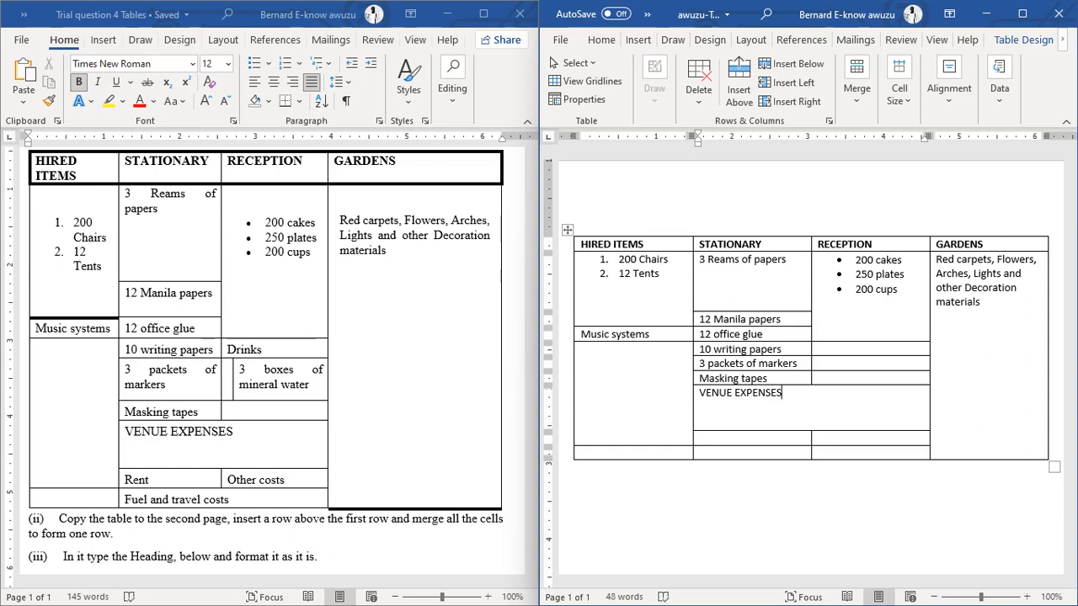
click(771, 438)
text(rENT)
key(BackSpace)
key(BackSpace)
key(BackSpace)
key(BackSpace)
text(Rent)
key(Tab)
text(Other costs)
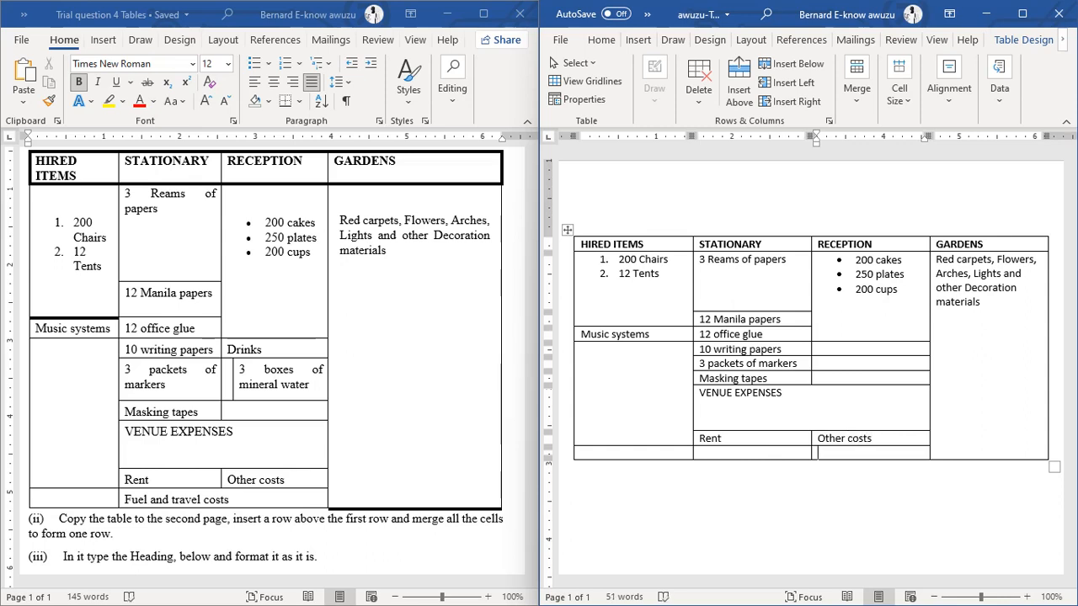
Merge the two last-row cells below "Rent" and "Other costs" and enter "Fuel and travel costs" in the merged cell.
click(722, 451)
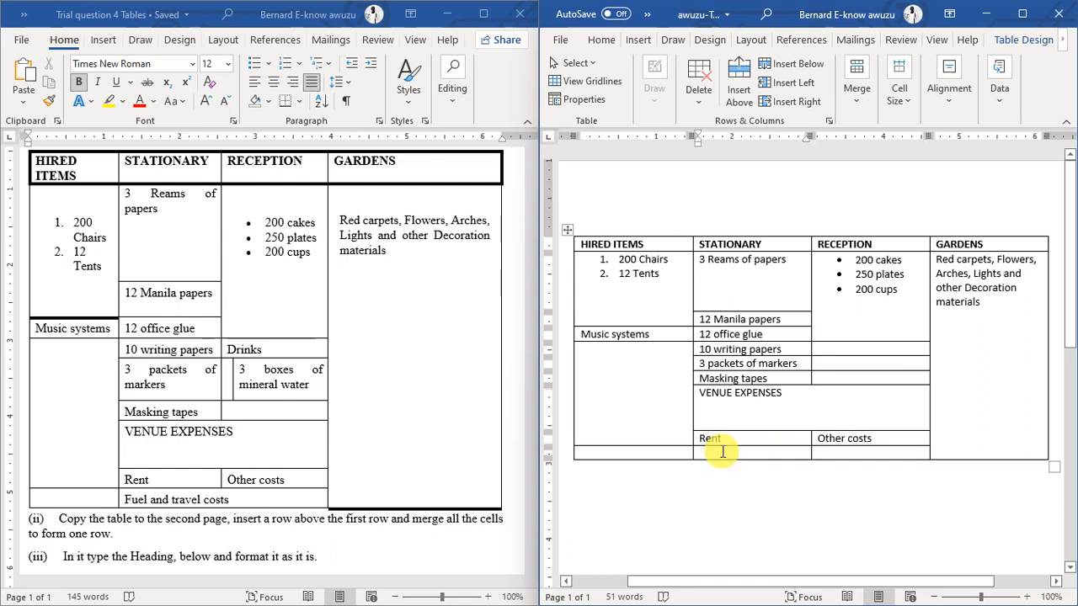
key(shift+Right)
key(shift+Right)
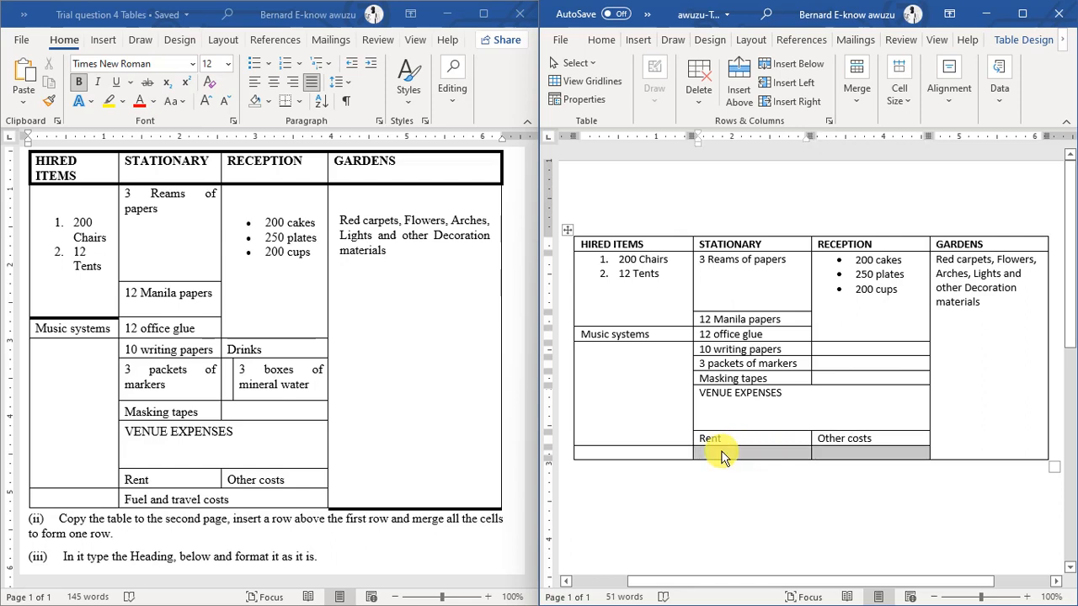
right_click(722, 456)
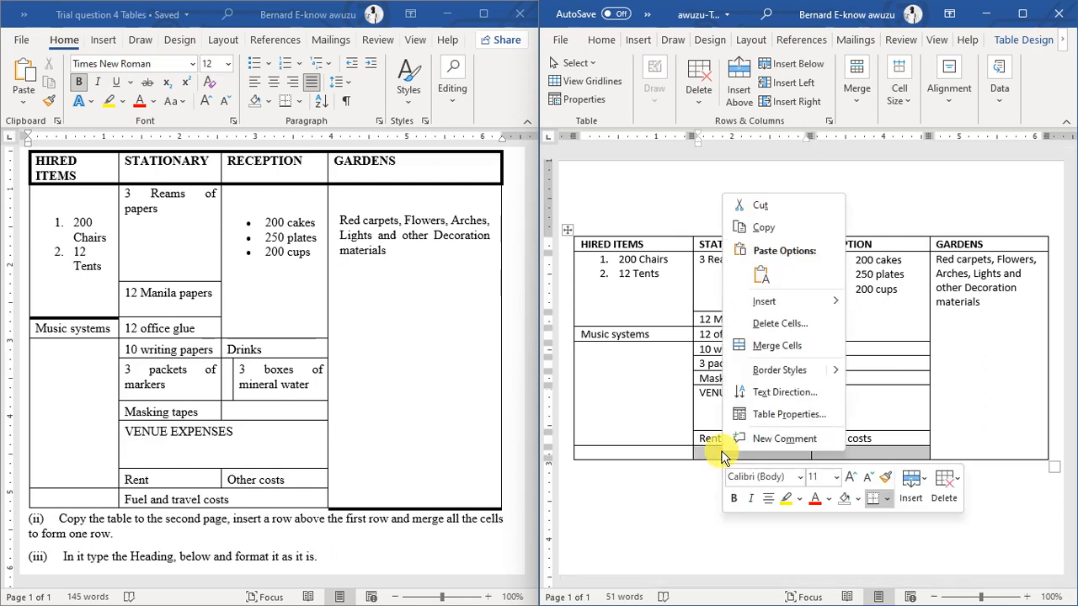
click(796, 344)
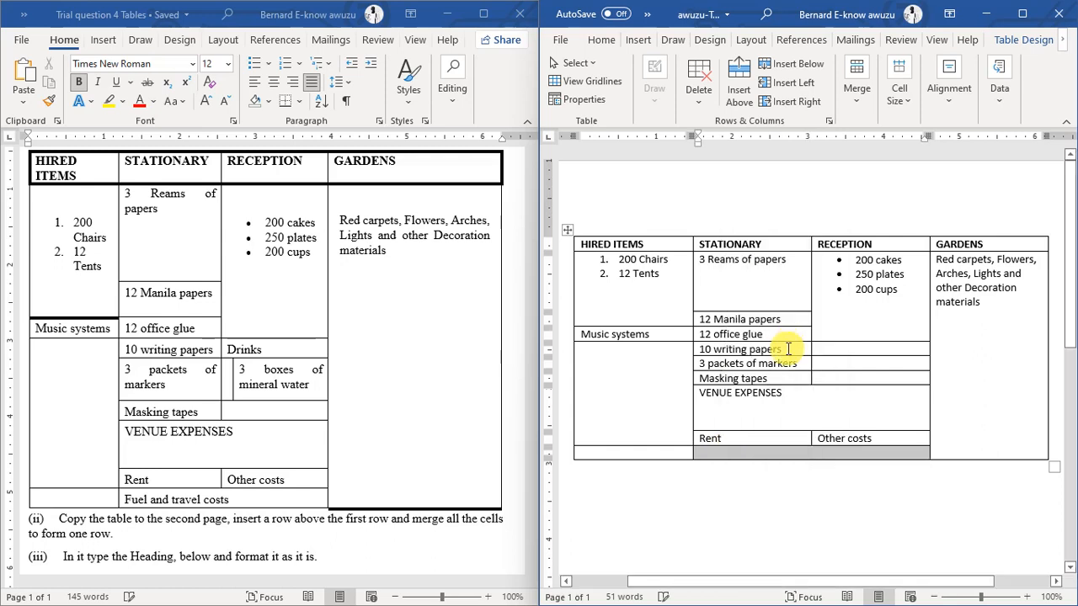
click(785, 455)
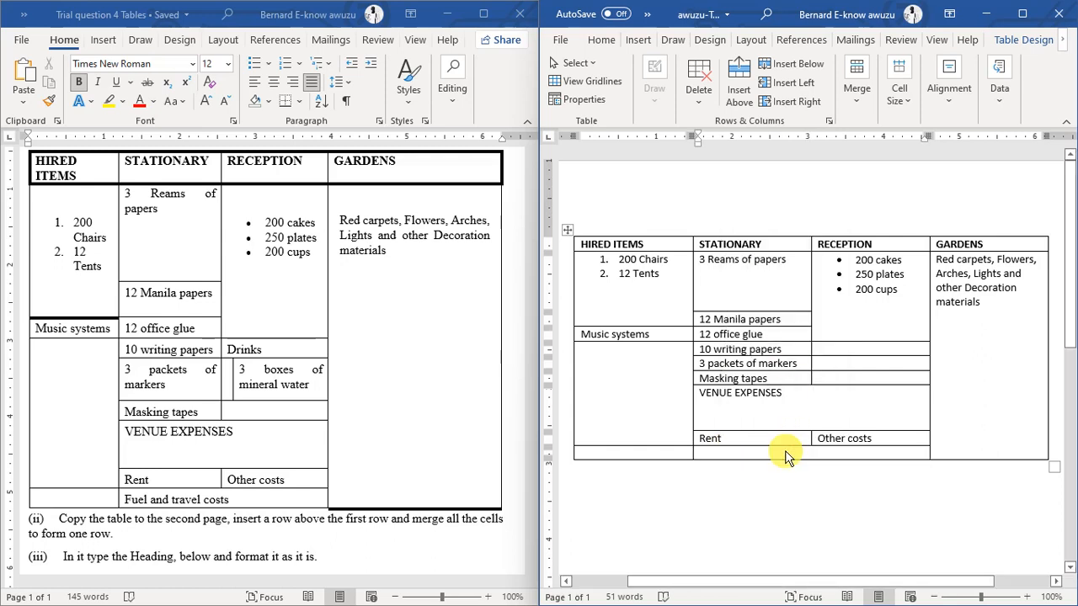
text(Fuel a)
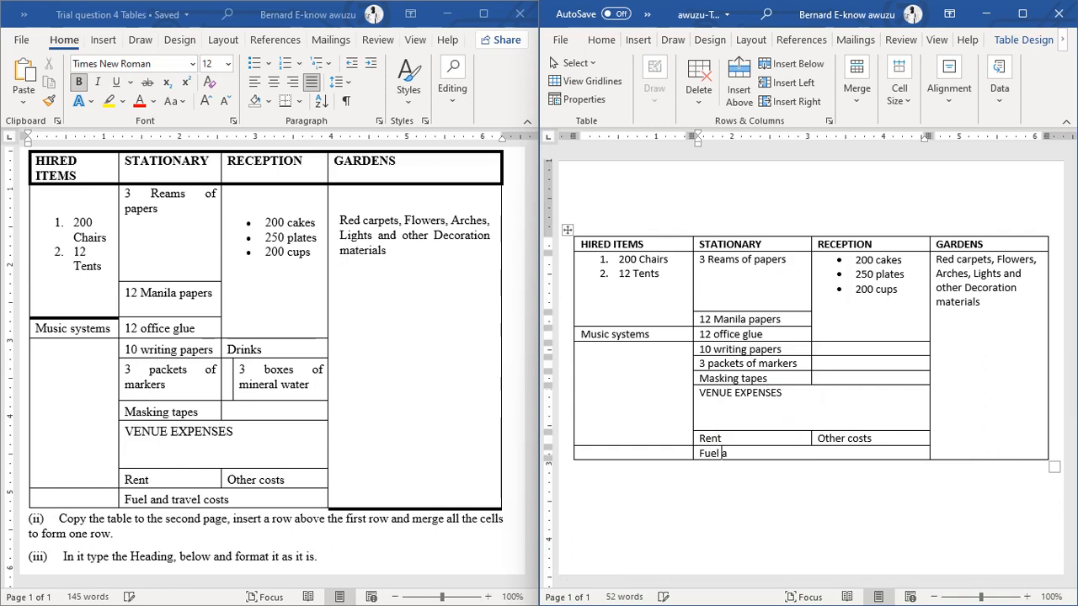
text(nd travel costs)
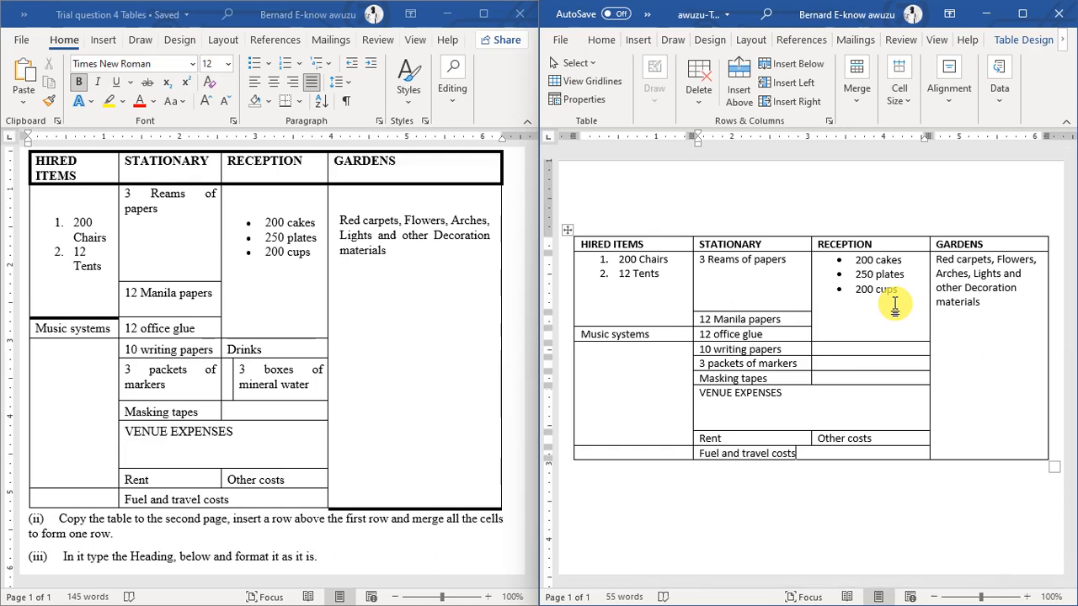
Enter "Drinks" in the RECEPTION cell beside "10 writing papers" and maximize the window of the table document.
click(853, 353)
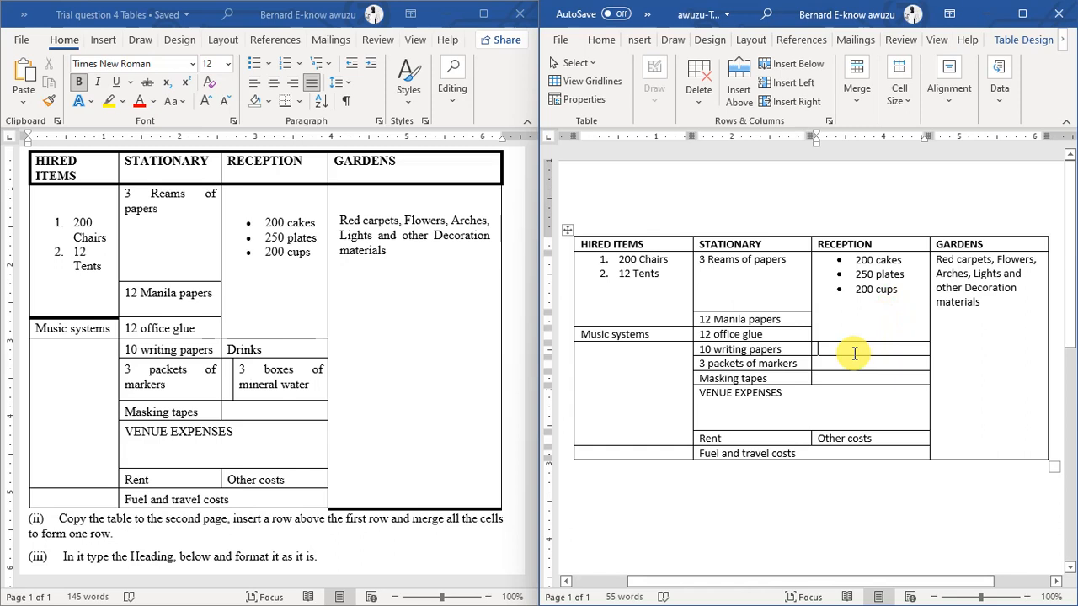
text(Drinks)
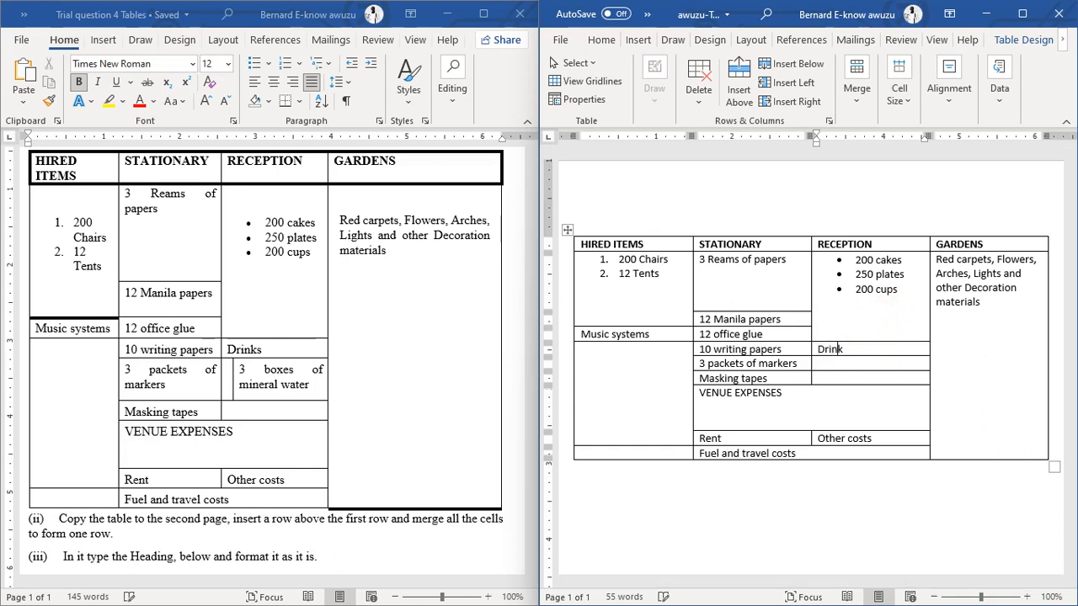
click(877, 364)
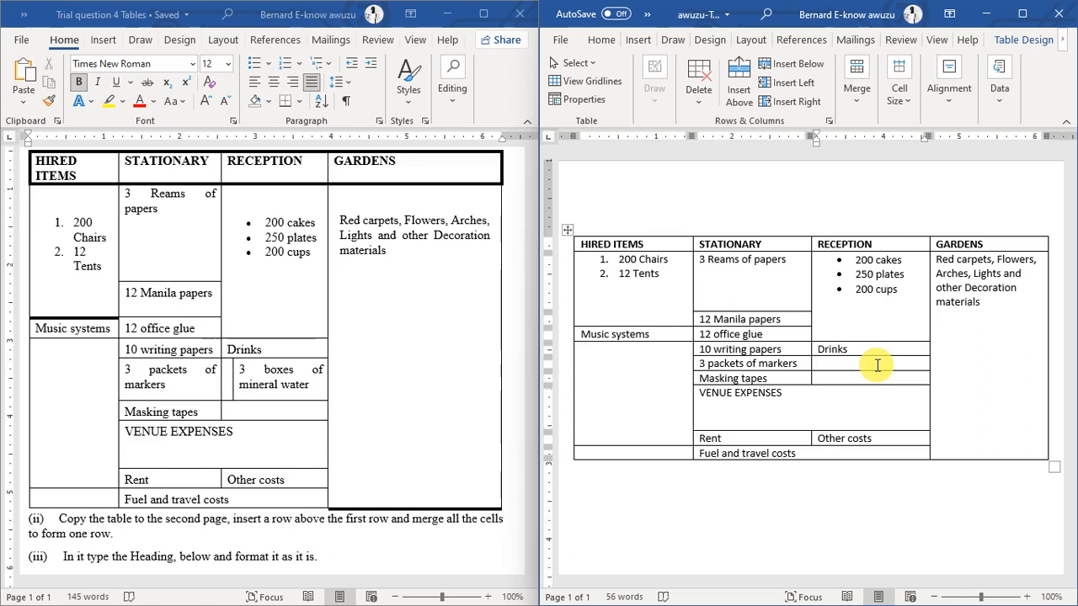
click(1022, 13)
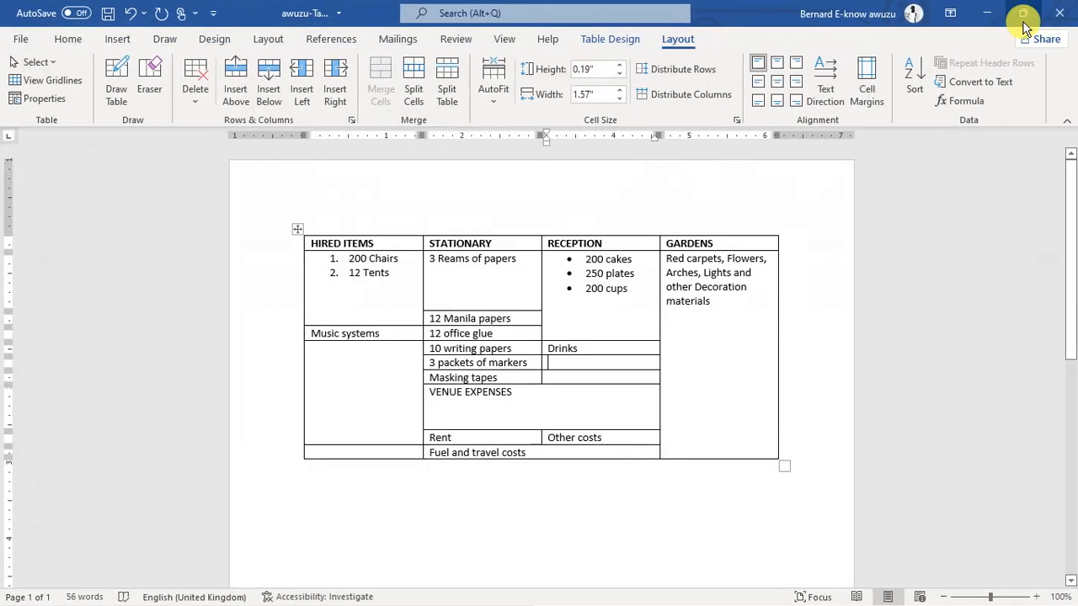
Try splitting the cell below "Drinks" into two columns and one row with a narrow first cell, compare it with the sample, and undo it.
mouse_move(1023, 23)
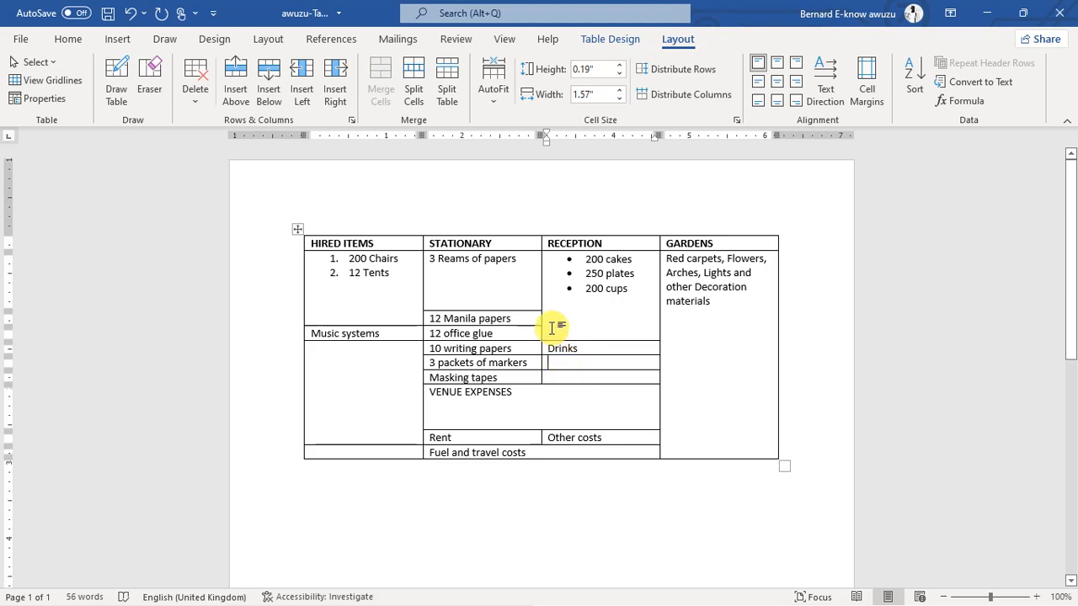
click(423, 100)
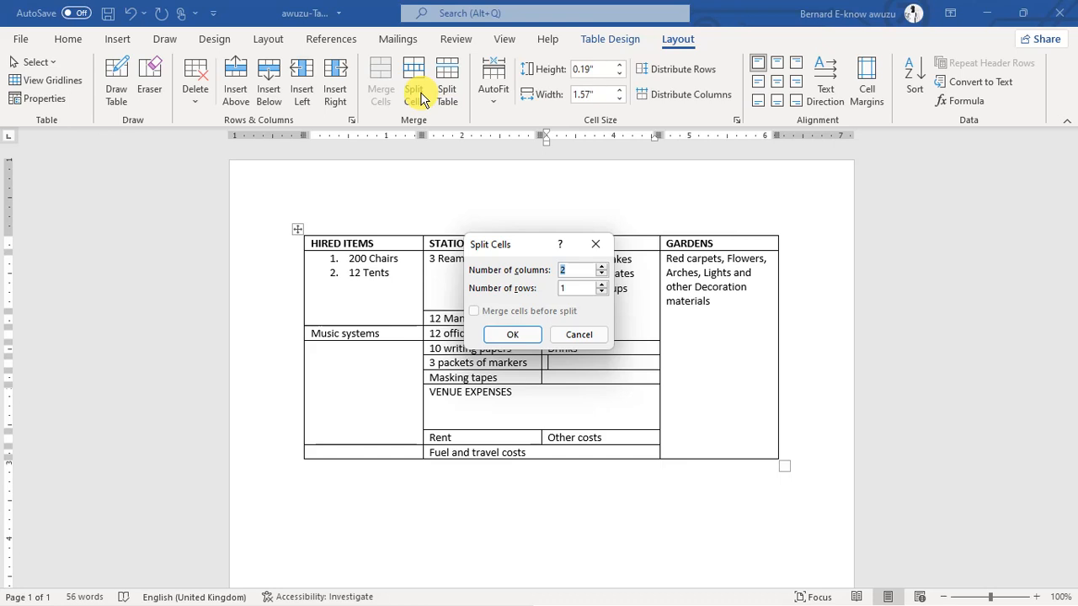
click(519, 334)
click(518, 336)
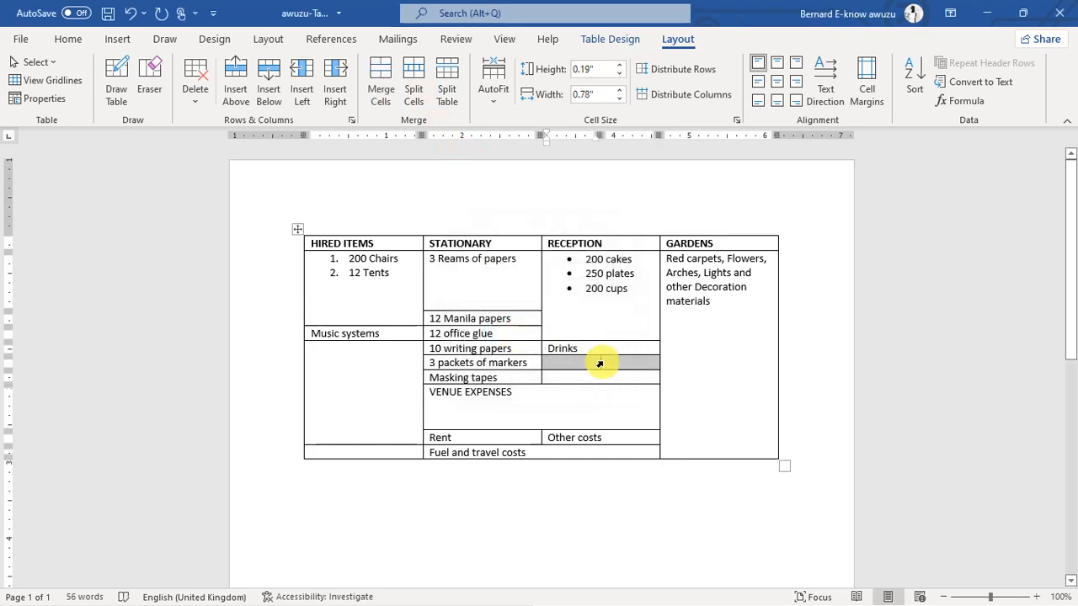
click(626, 370)
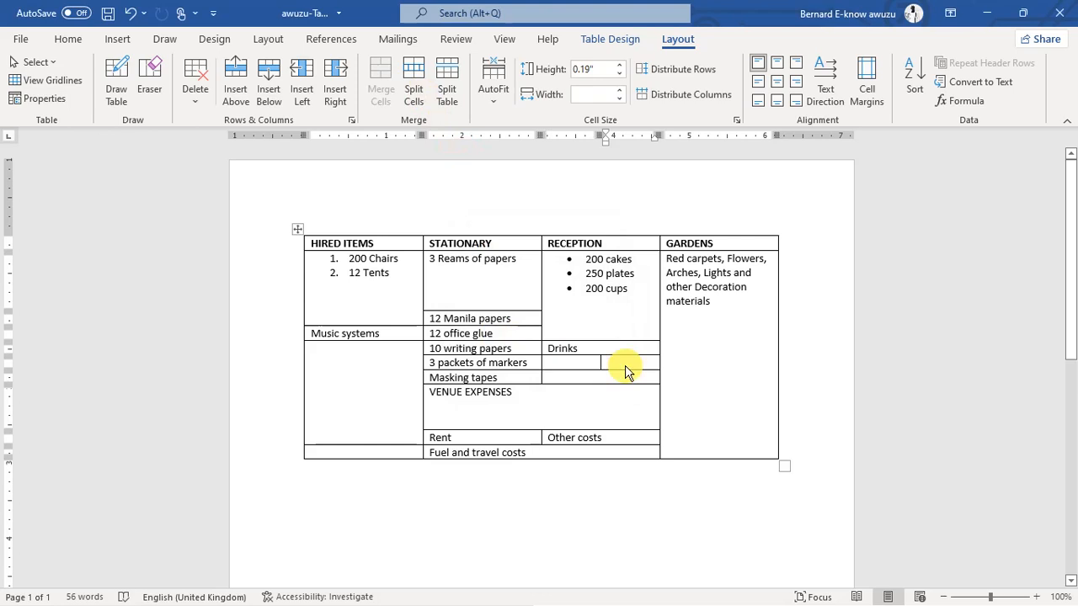
drag(598, 363, 554, 364)
key(alt+Tab)
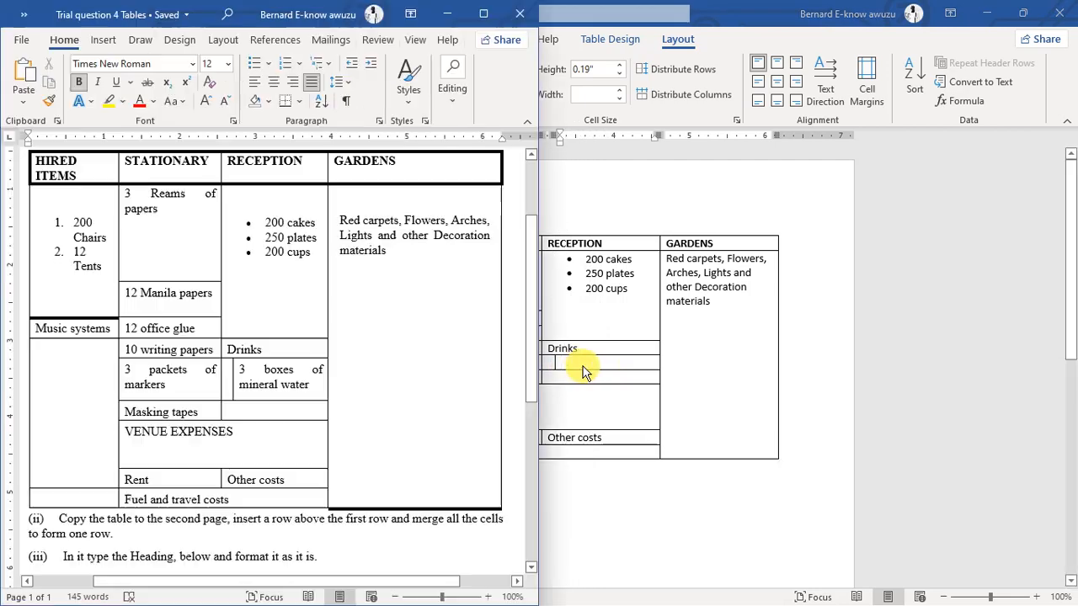
key(alt+Tab)
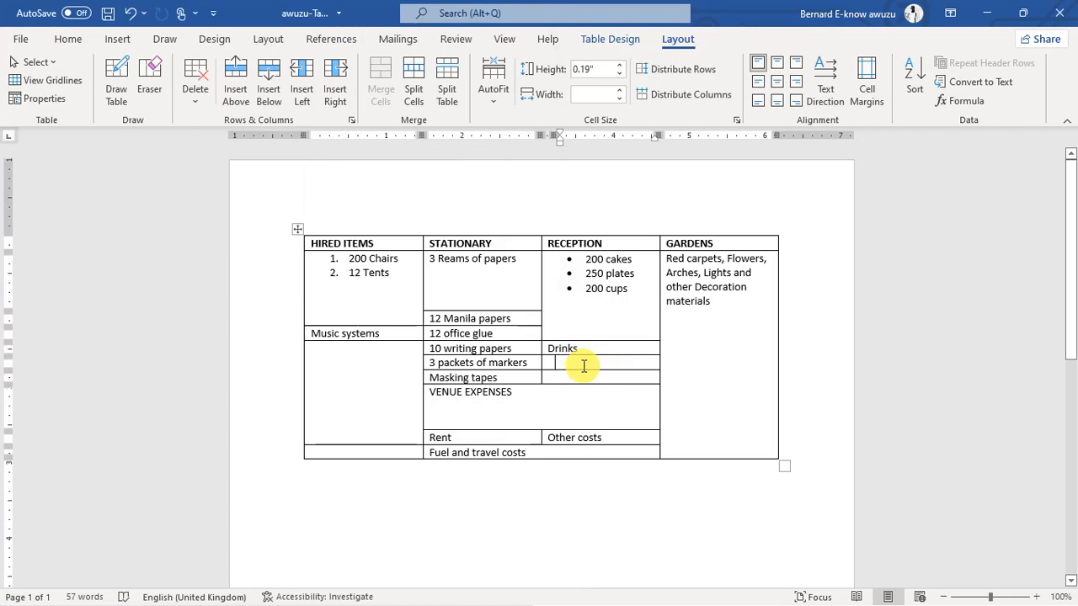
key(alt+Tab)
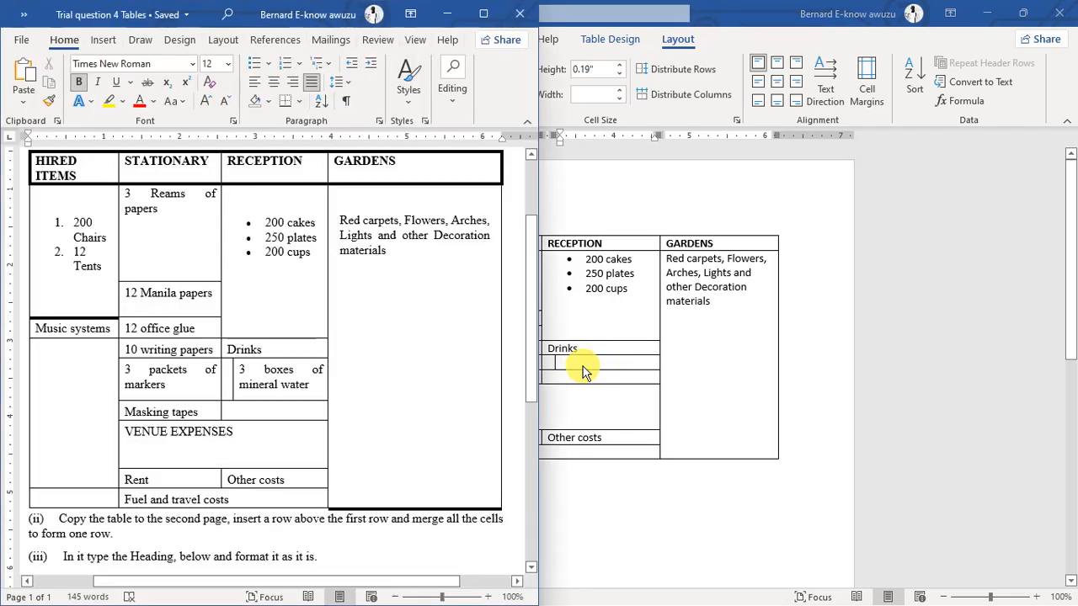
key(alt+Tab)
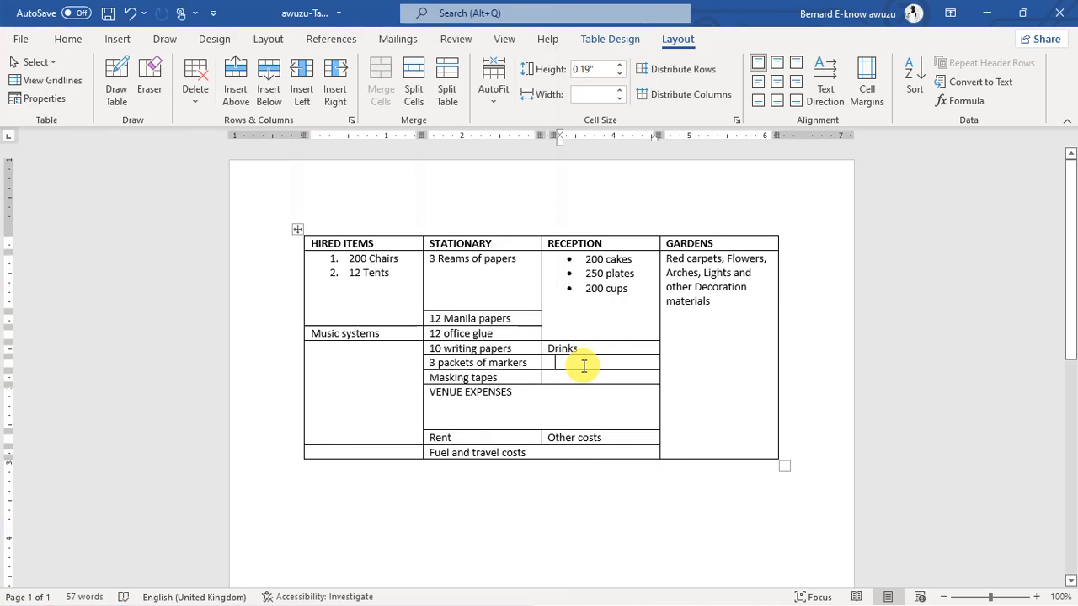
click(583, 366)
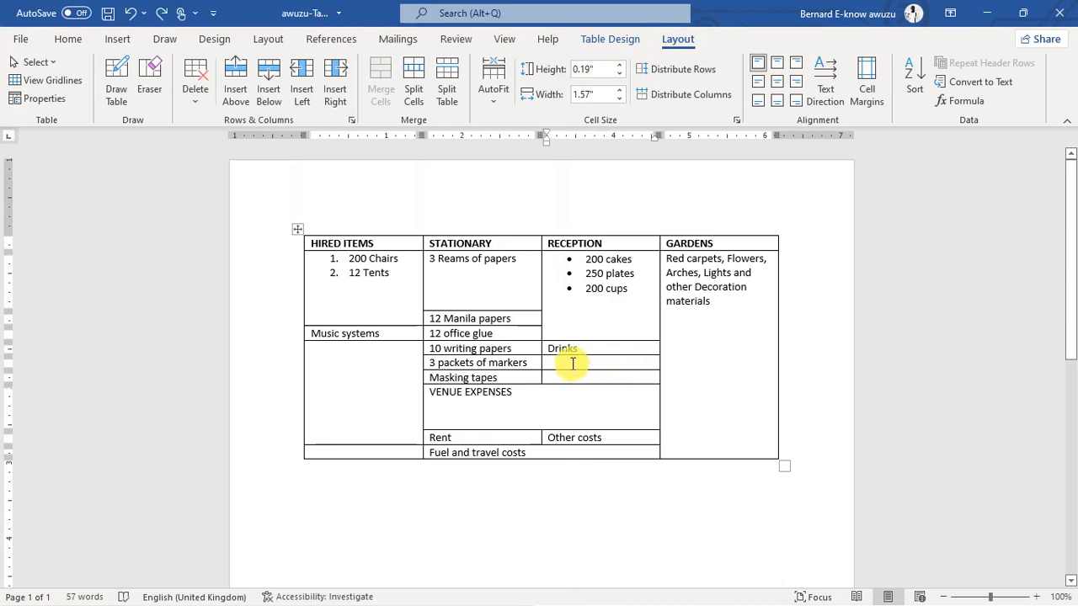
Split the cell below "Drinks" into two columns and one row, and narrow the first of the two cells.
right_click(573, 364)
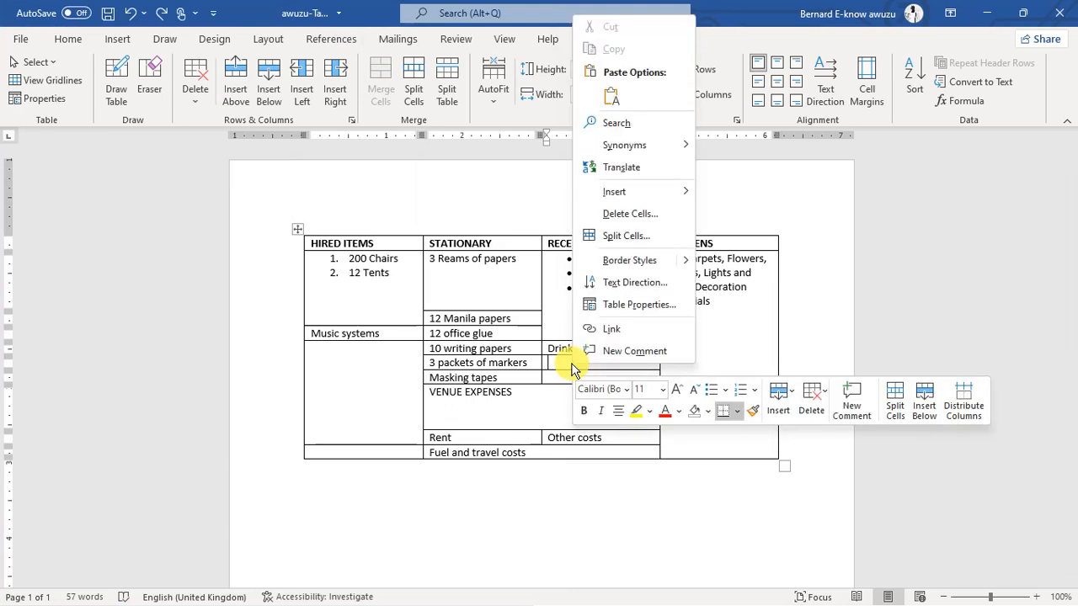
click(612, 239)
click(610, 244)
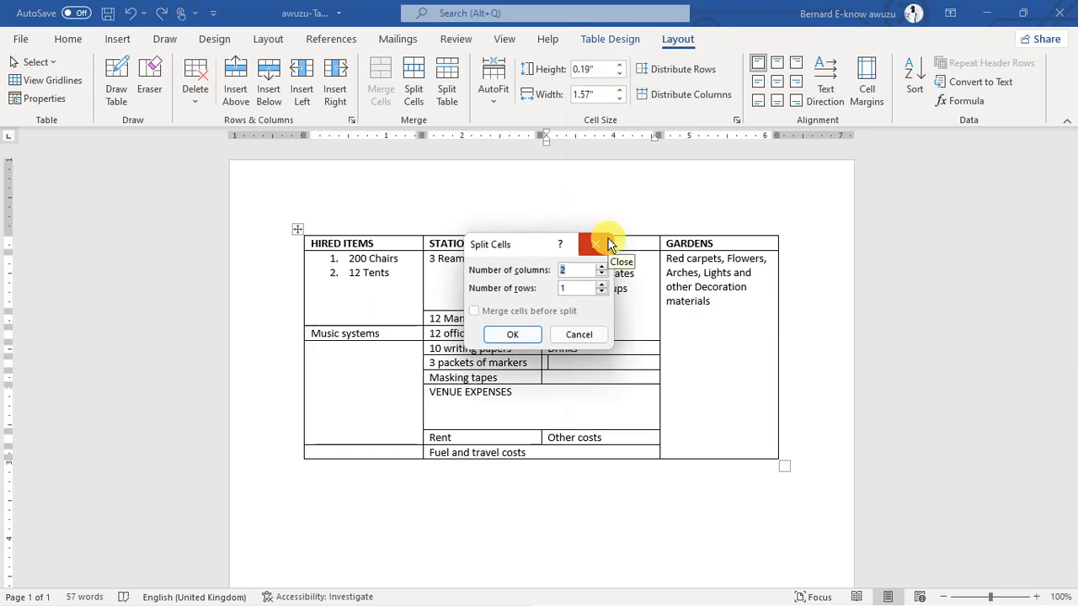
click(523, 336)
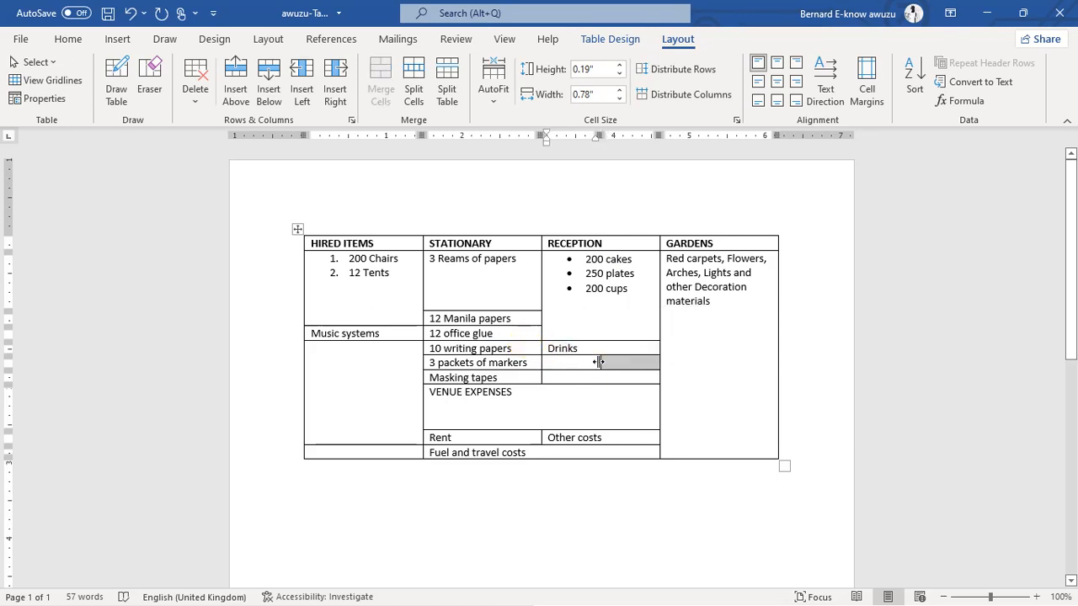
drag(597, 361, 555, 362)
Enter "3 boxes of mineral water" in the wider of the two split cells below "Drinks".
click(578, 367)
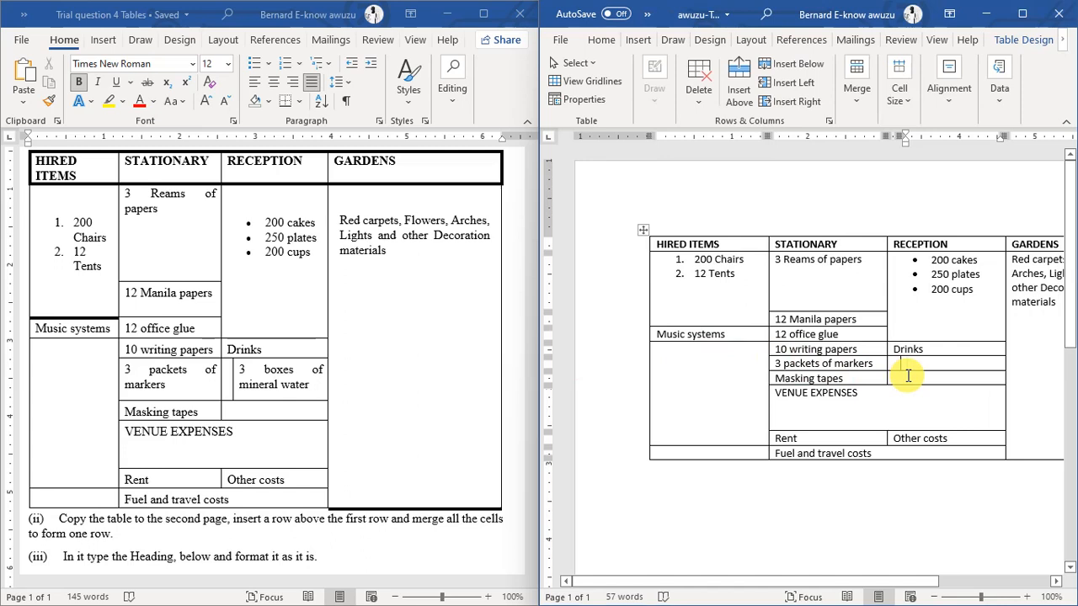
text(3 box)
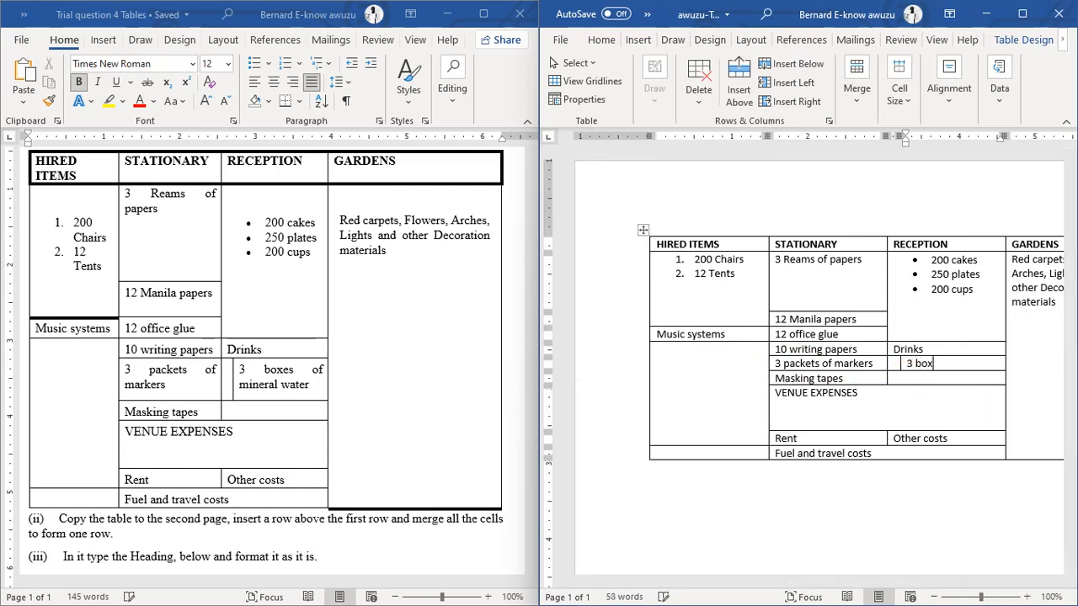
text(es of mineral water)
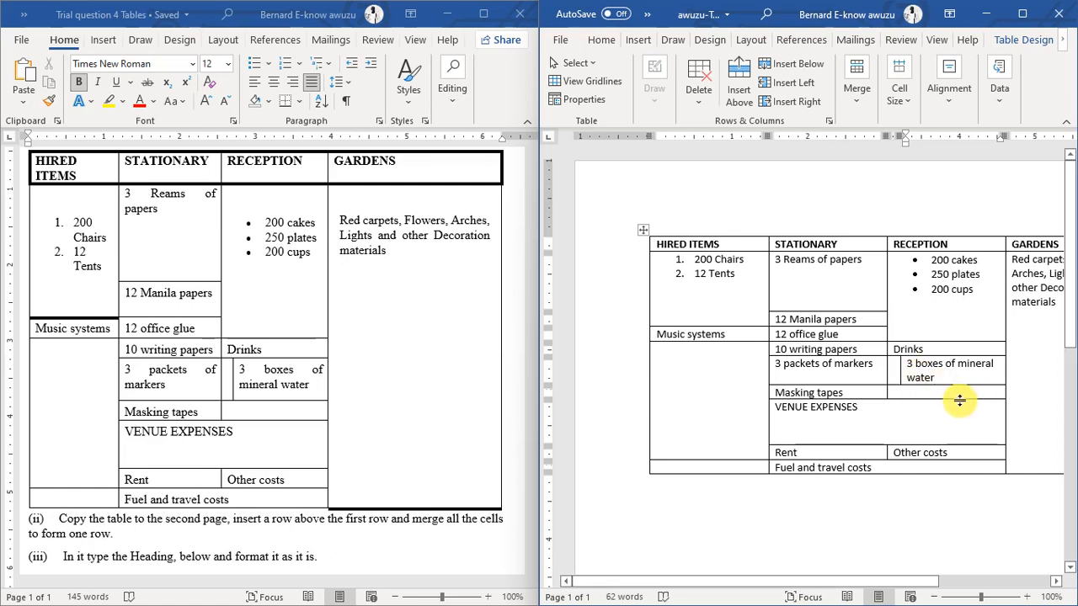
scroll(674, 399, right, 2)
scroll(674, 399, right, 2)
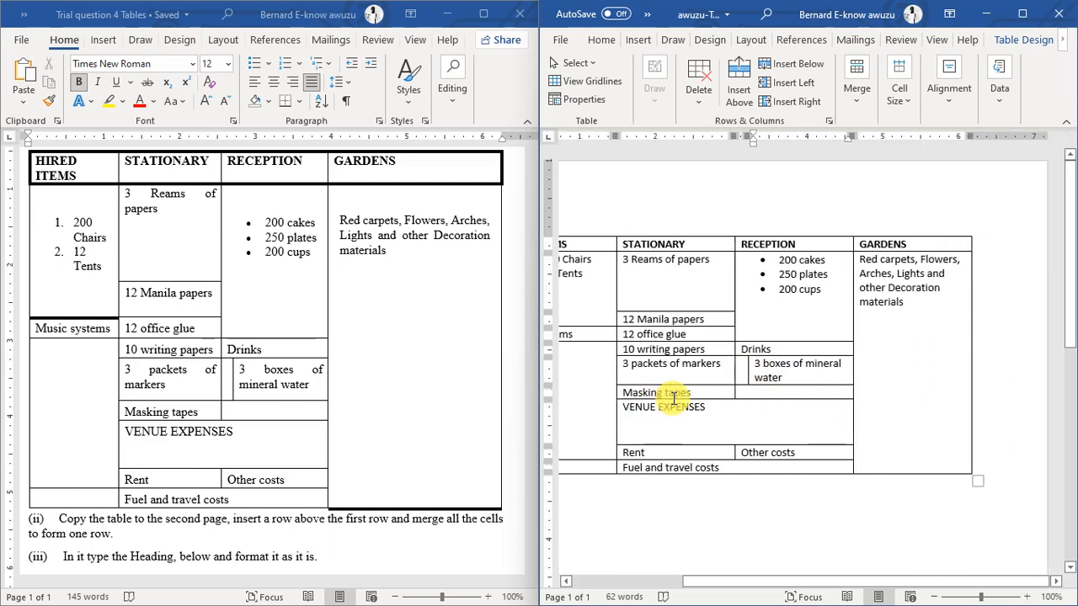
Break the "HIRED ITEMS" heading so that "ITEMS" sits on a second line in its cell.
scroll(671, 399, left, 3)
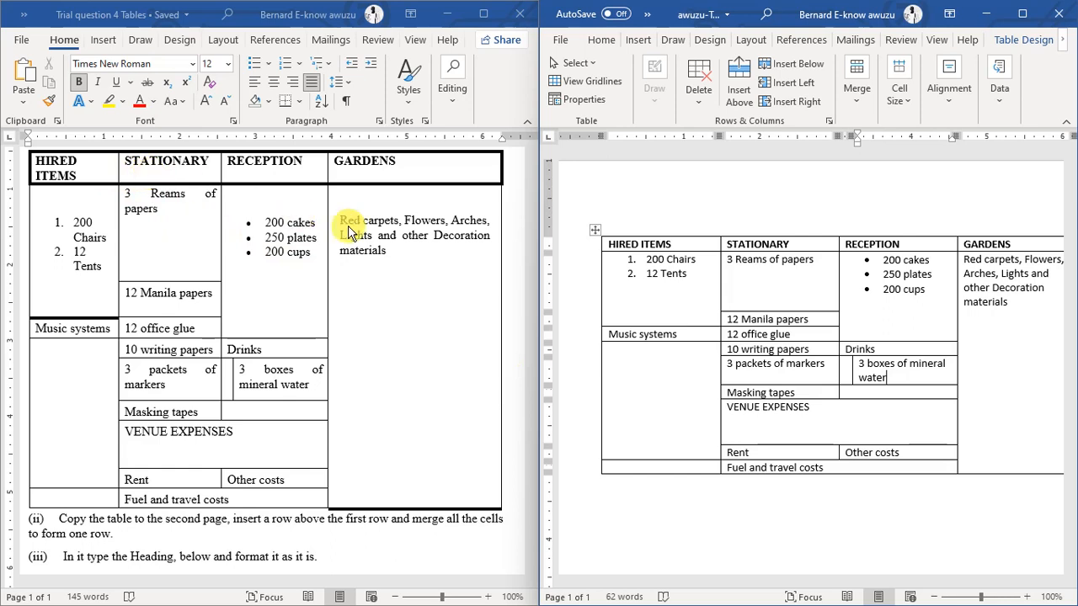
click(641, 244)
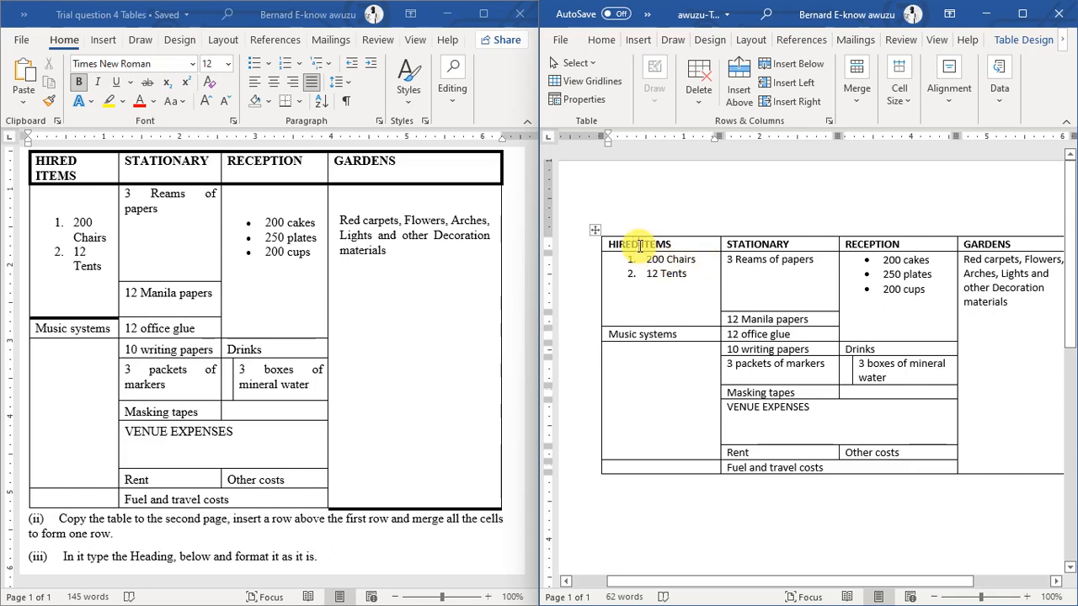
key(Return)
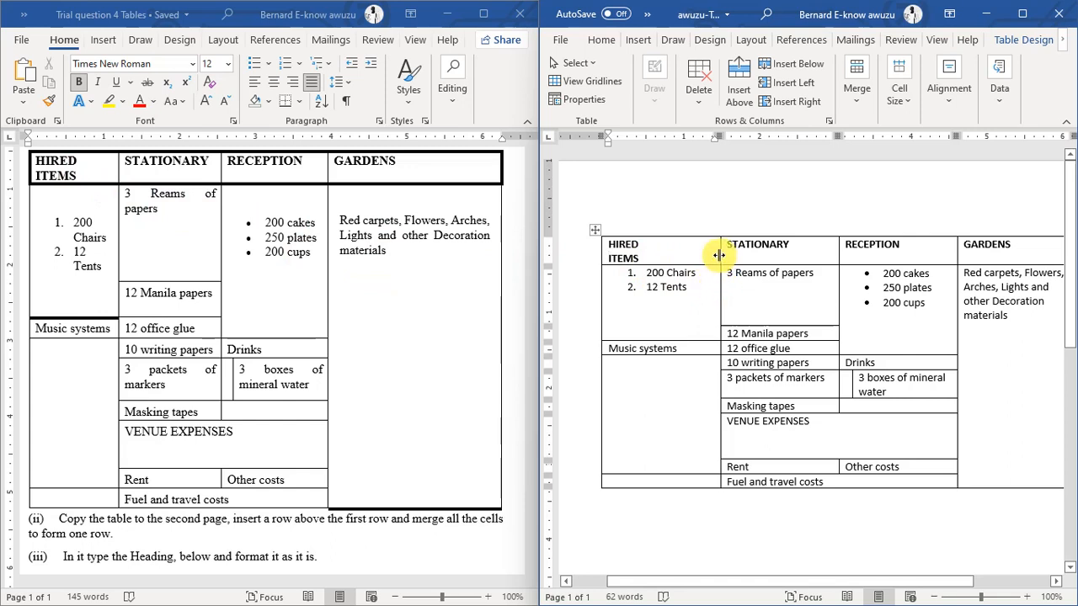
Narrow the HIRED ITEMS column and lower the border above "Music systems" to make the cells above it taller.
drag(720, 255, 685, 259)
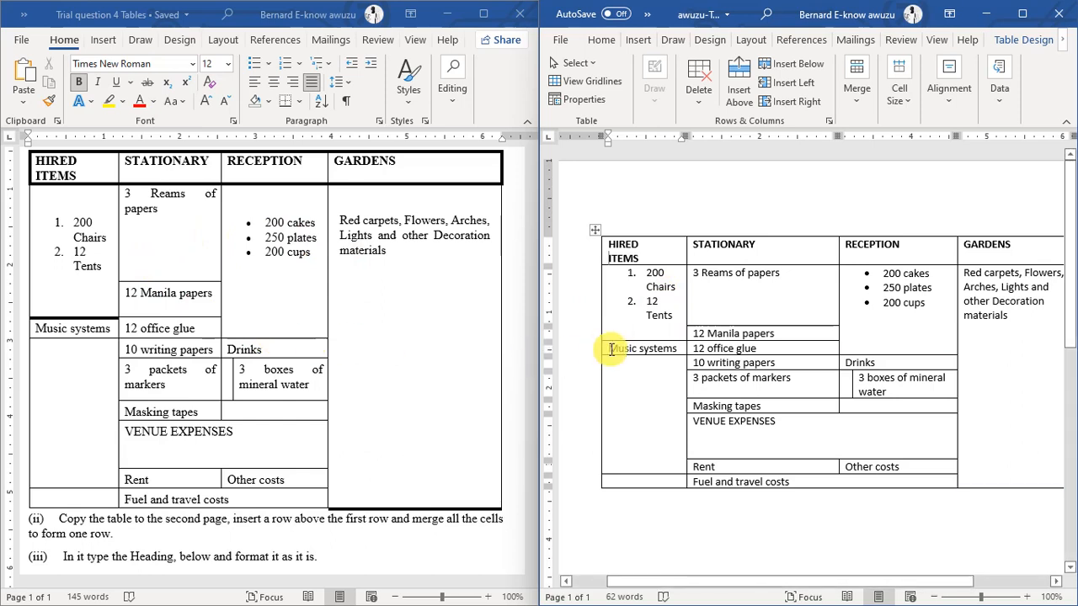
drag(647, 341, 648, 369)
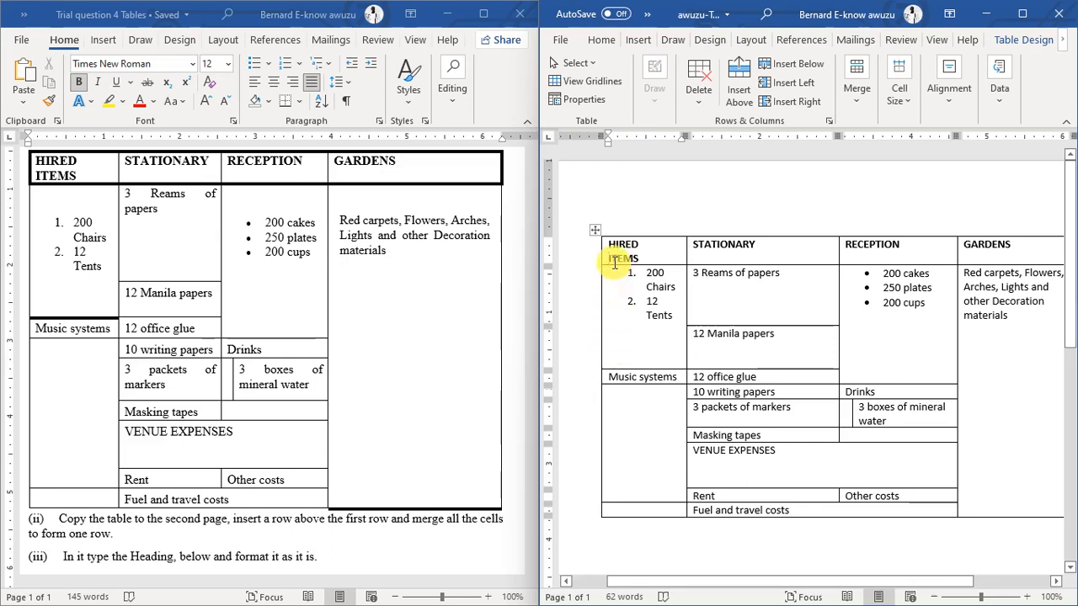
Maximize the window of the table document and select all four header cells from HIRED ITEMS to GARDENS.
click(1022, 13)
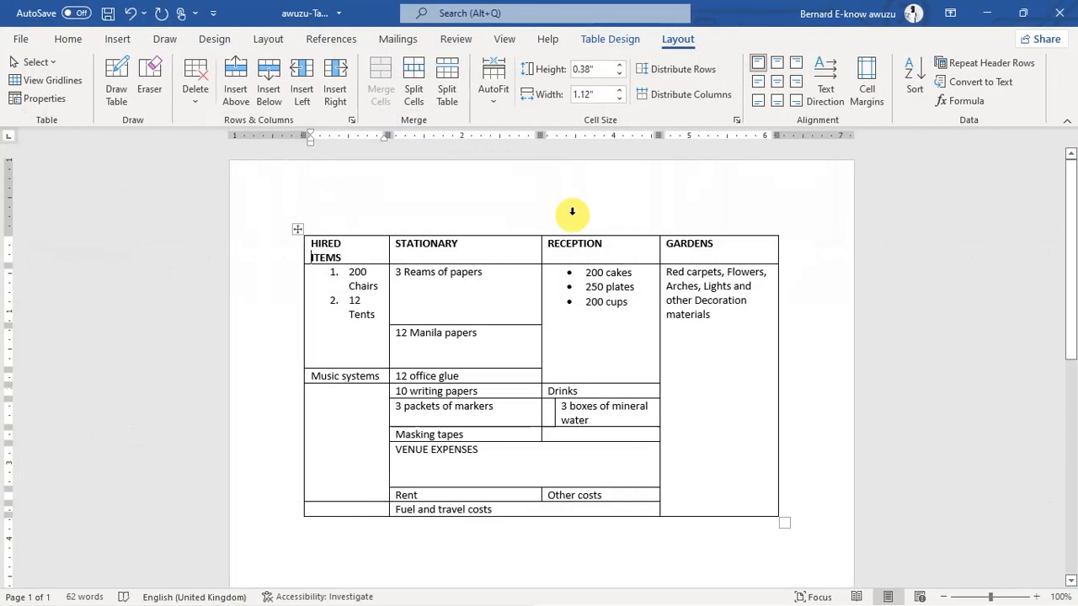
click(303, 251)
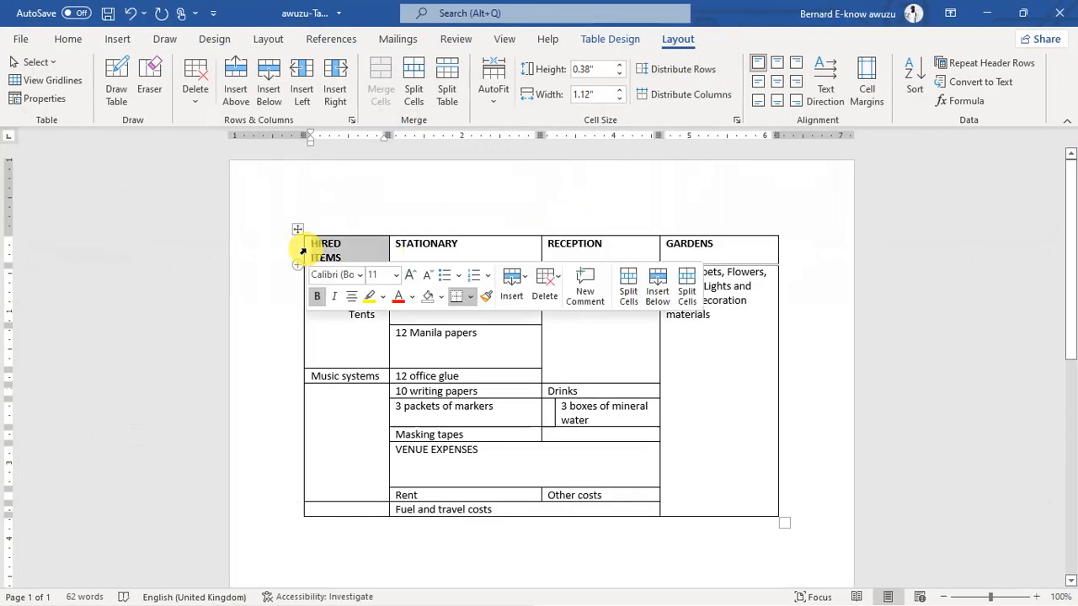
key(shift+Right)
key(shift+Right)
key(shift+Right)
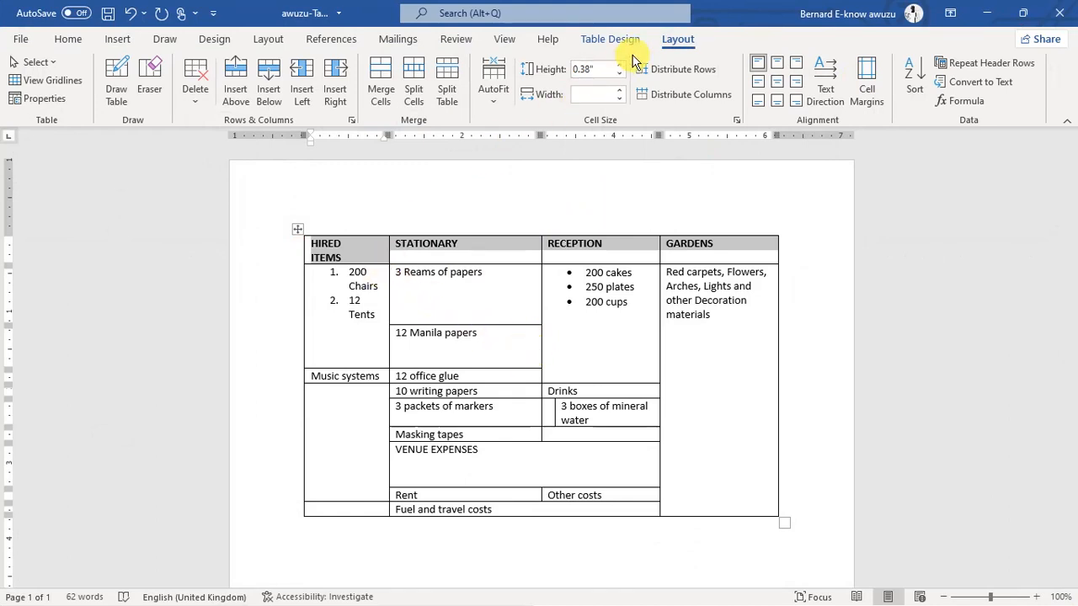
Try applying a 3 pt Grid border to the whole table through Borders and Shading, and undo it.
click(628, 40)
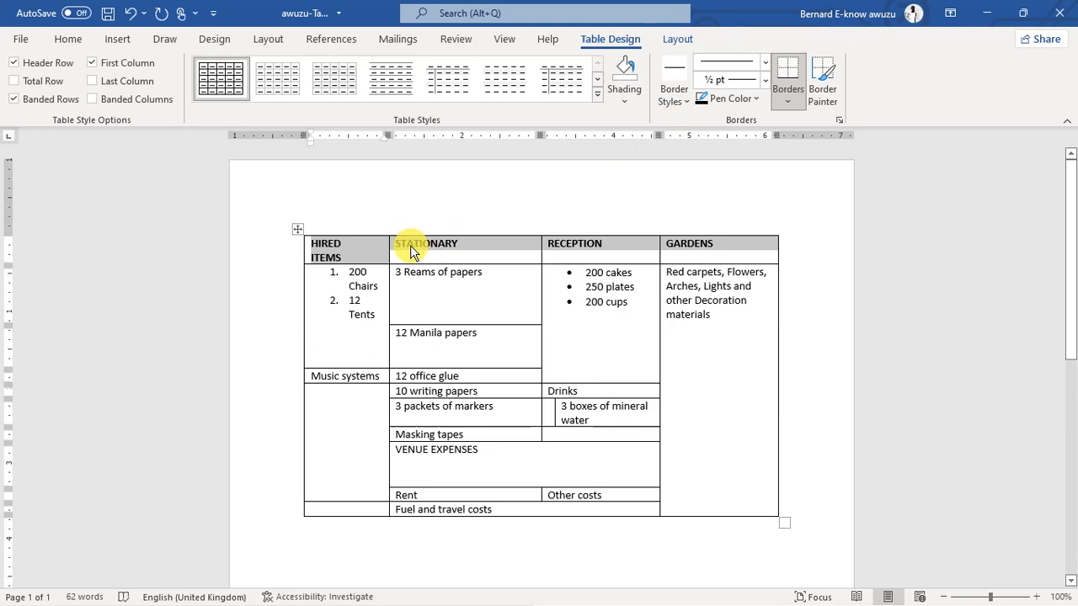
right_click(360, 254)
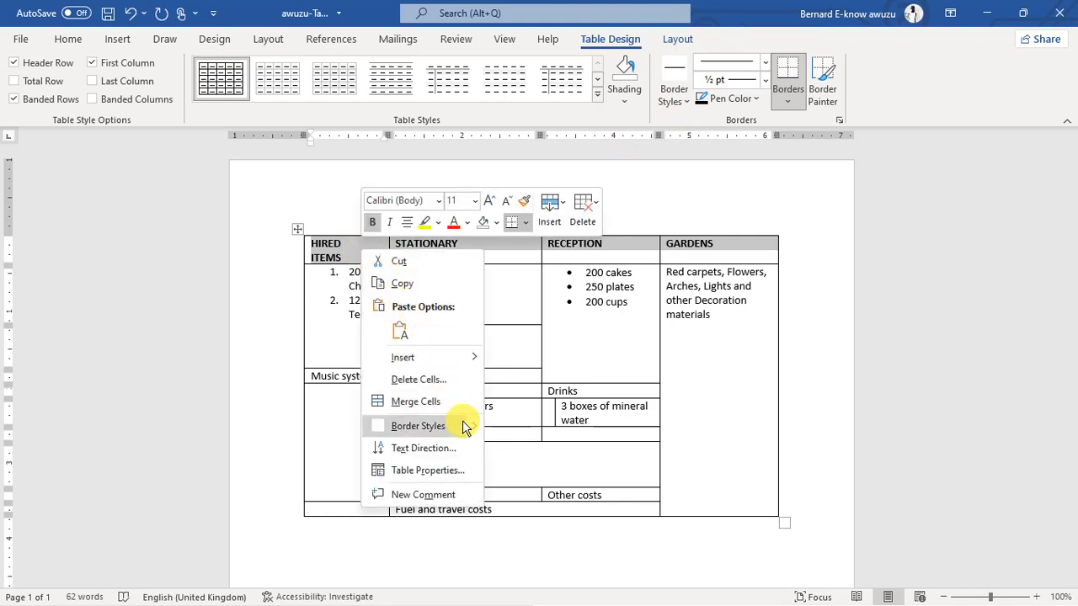
click(451, 471)
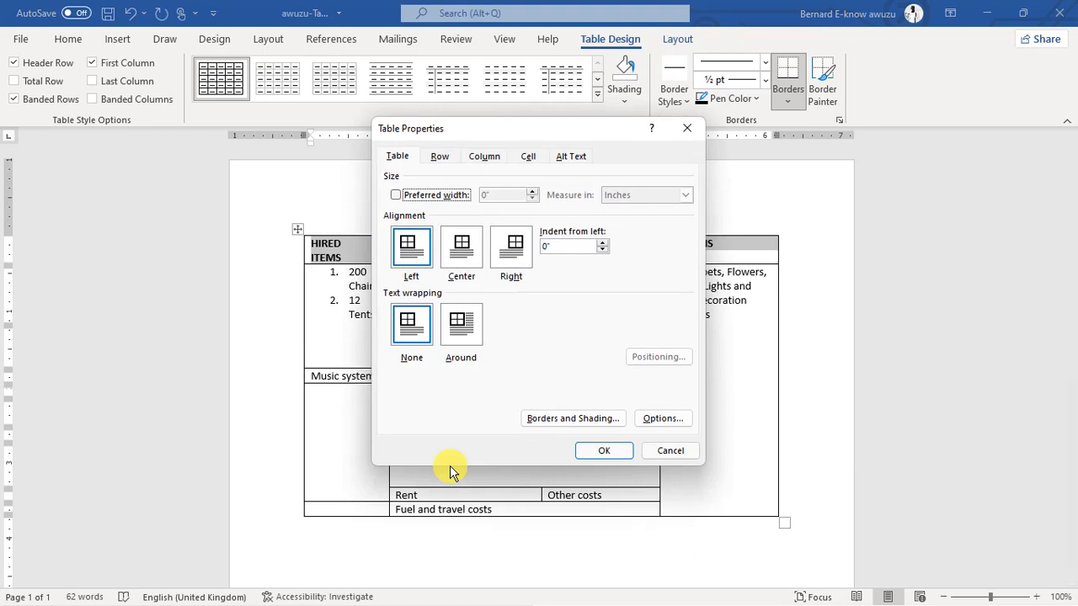
click(554, 423)
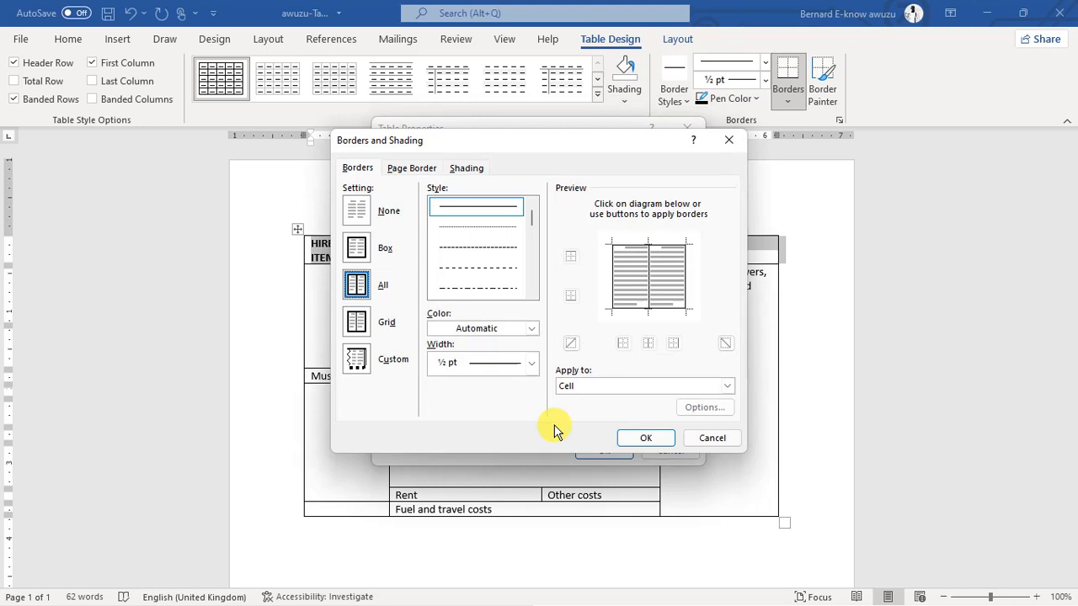
click(531, 363)
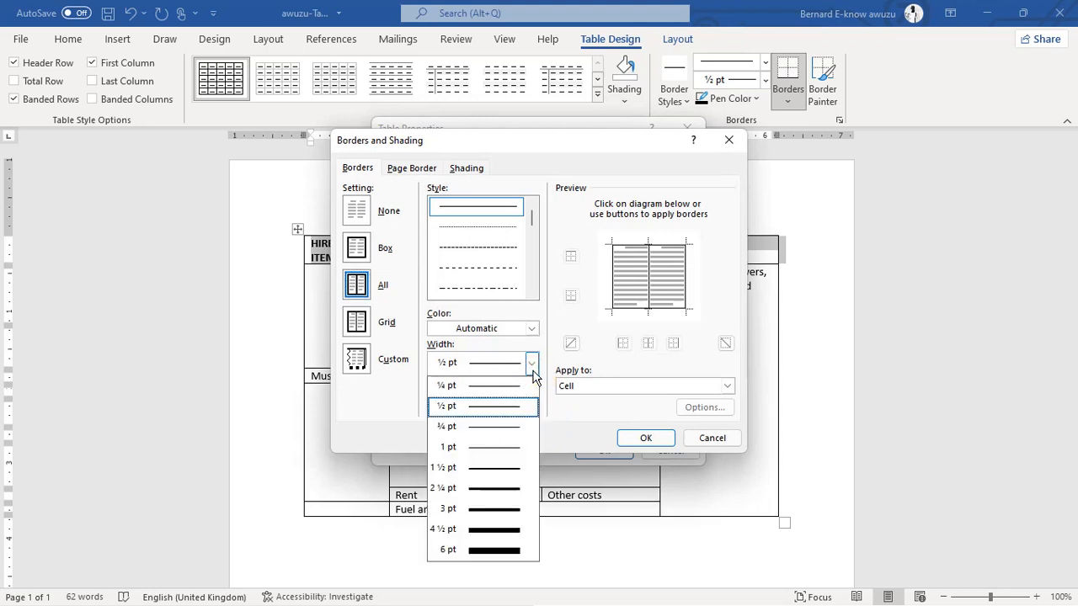
click(502, 510)
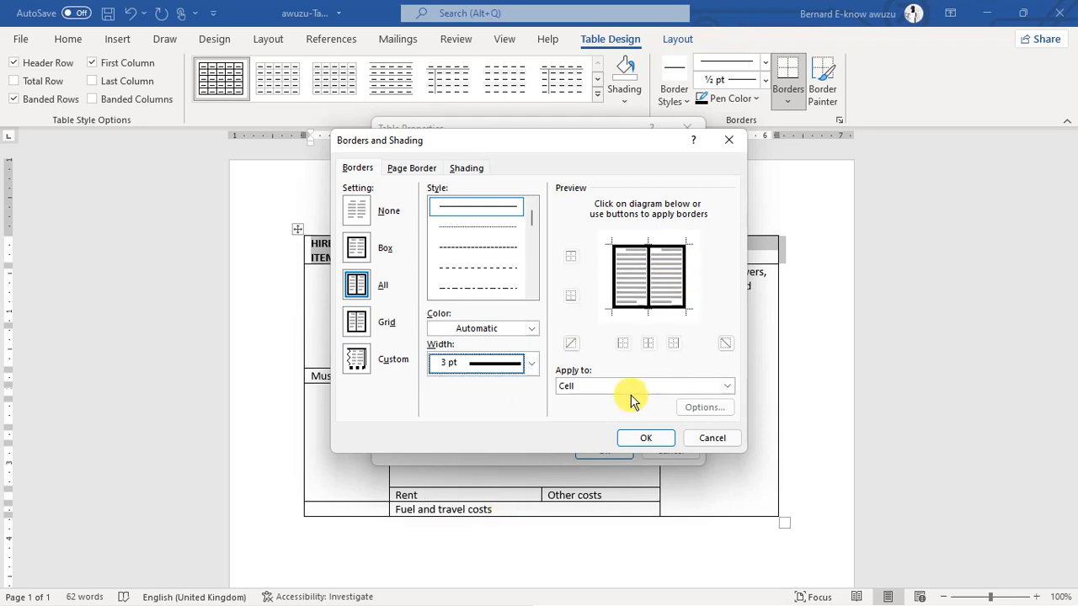
click(590, 386)
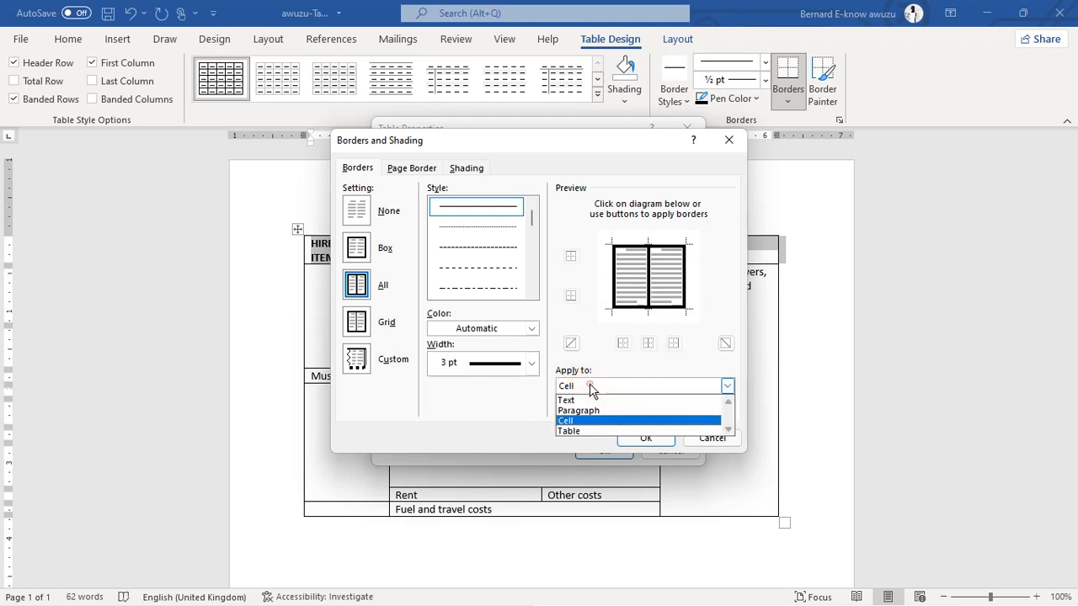
click(587, 431)
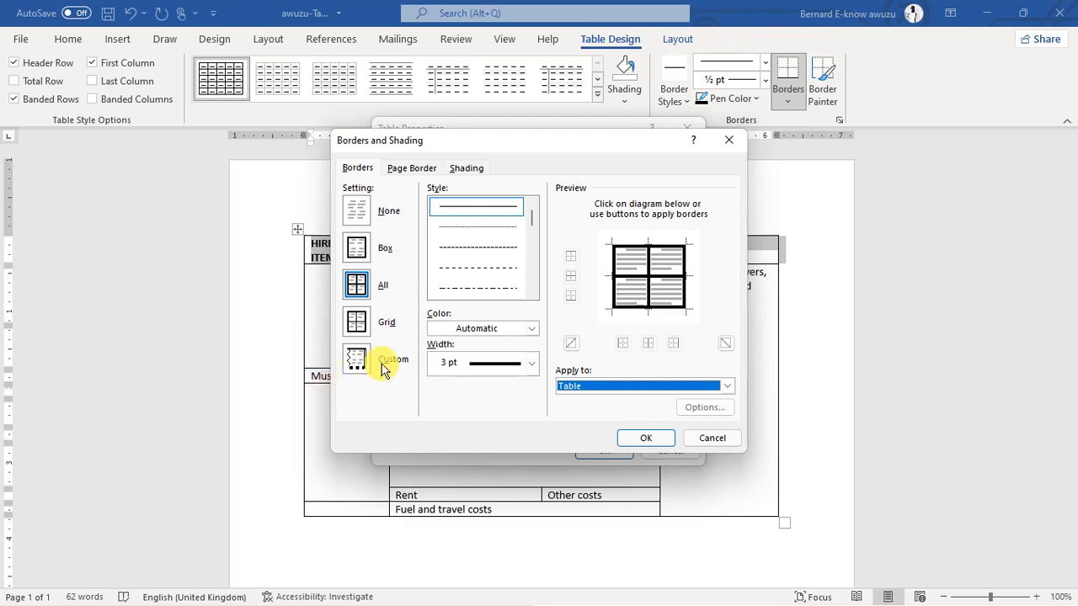
click(358, 323)
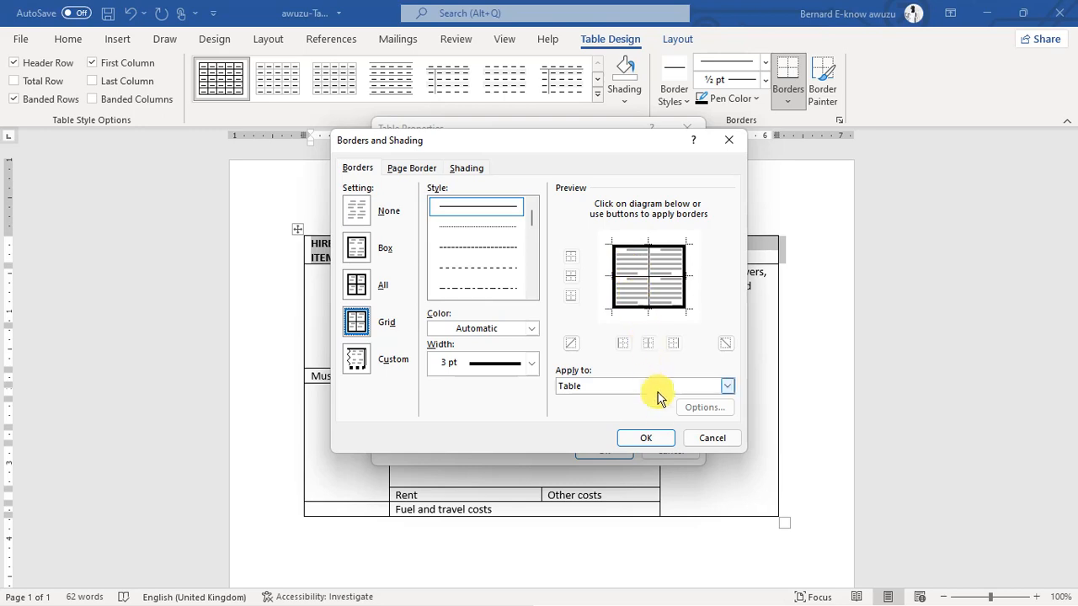
click(646, 438)
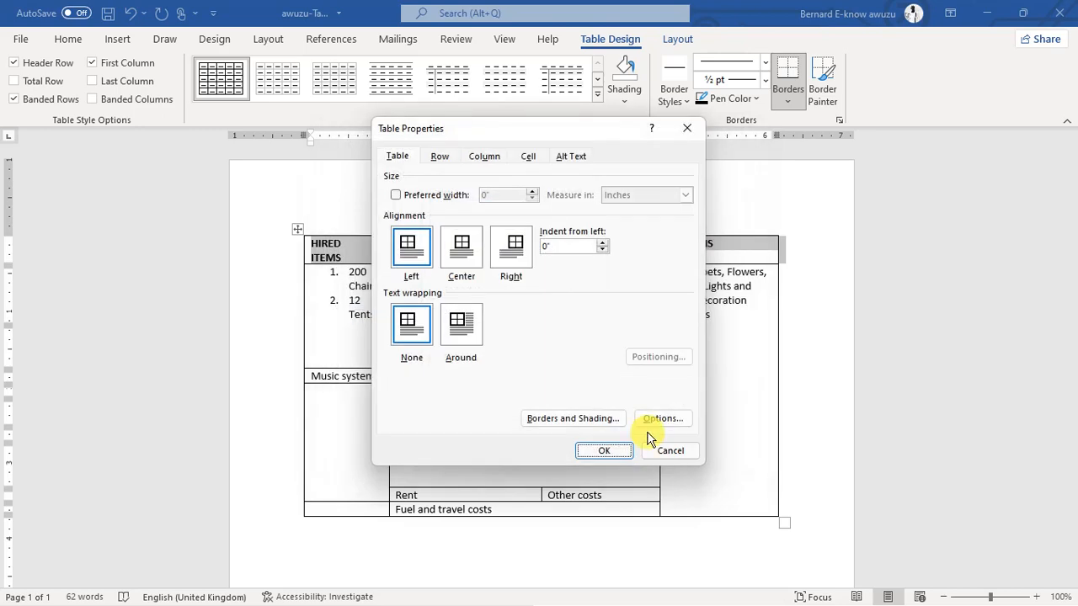
click(605, 450)
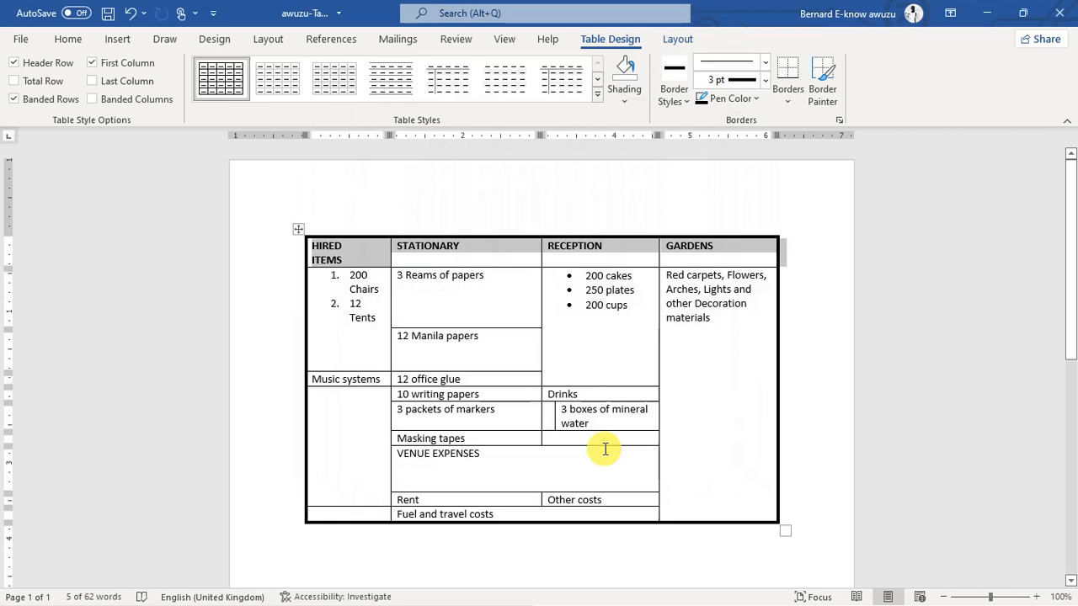
key(ctrl+z)
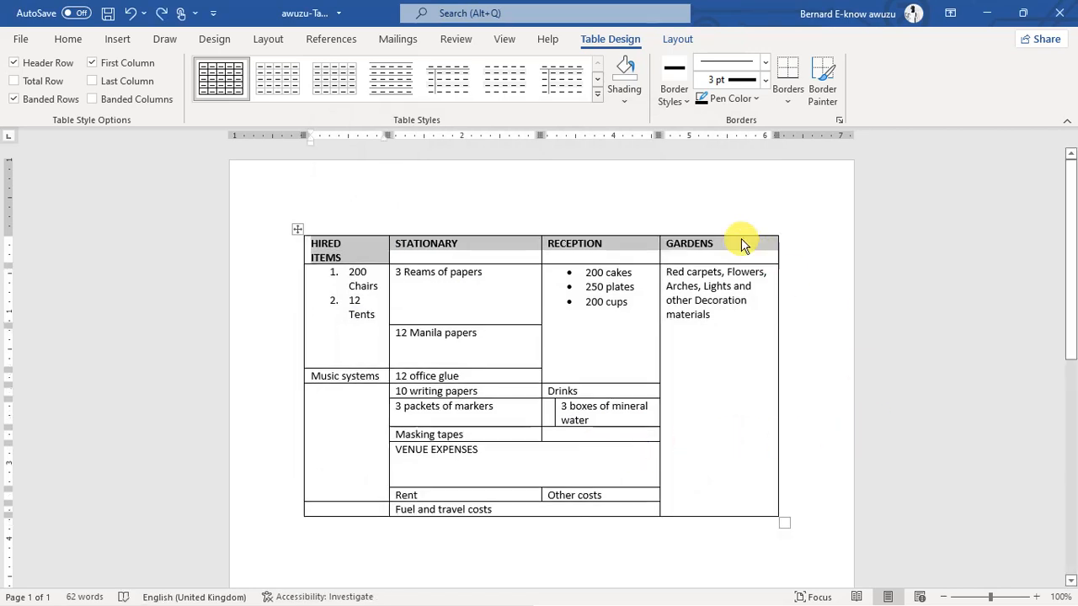
Apply a 3 pt Grid border to only the selected header cells through Borders and Shading, and clear the selection.
right_click(684, 248)
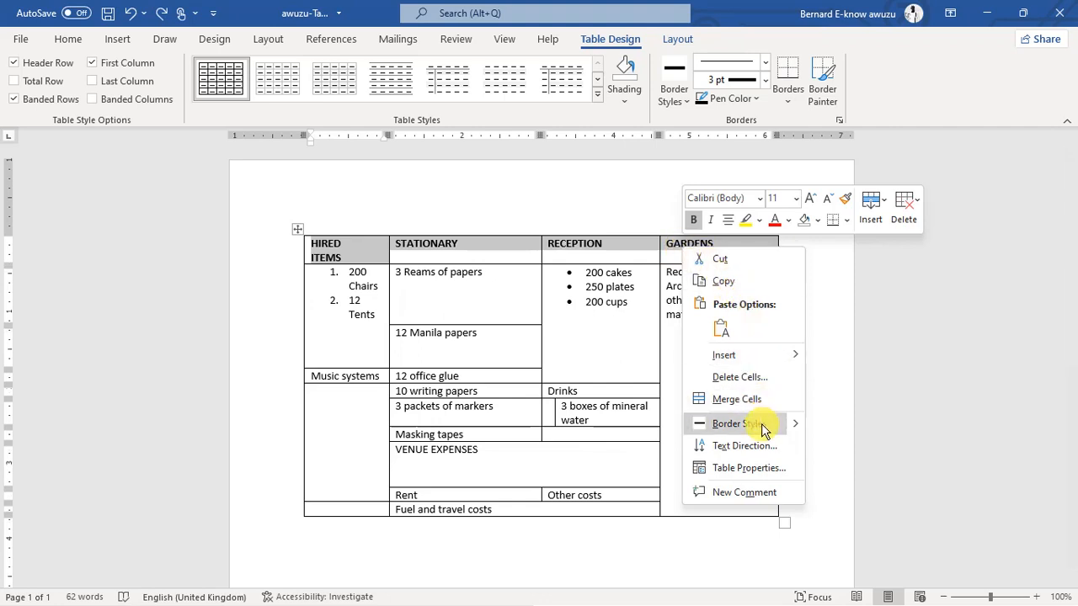
click(757, 470)
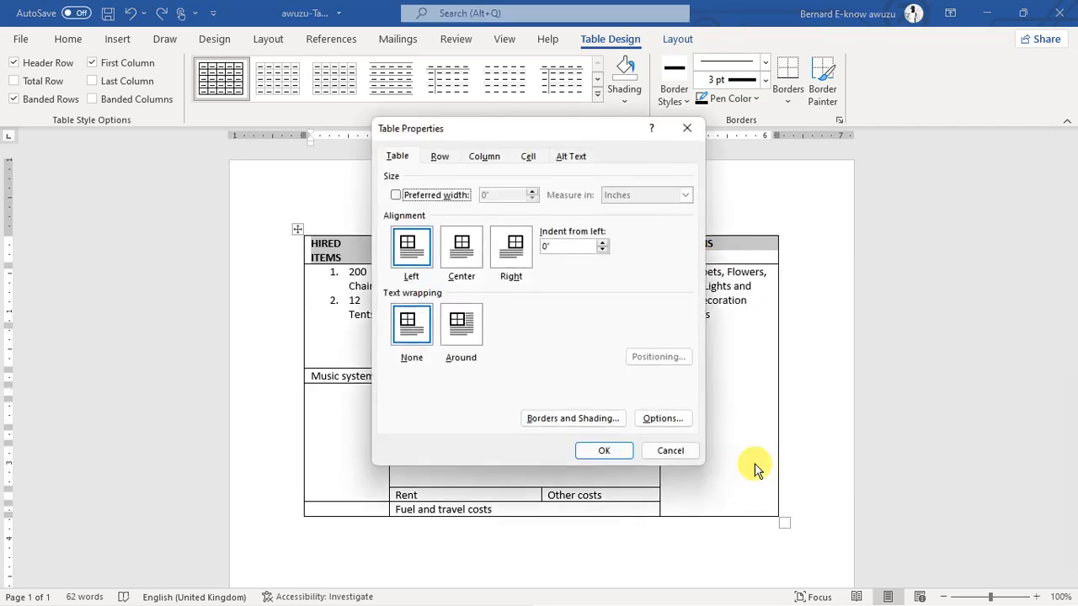
click(566, 418)
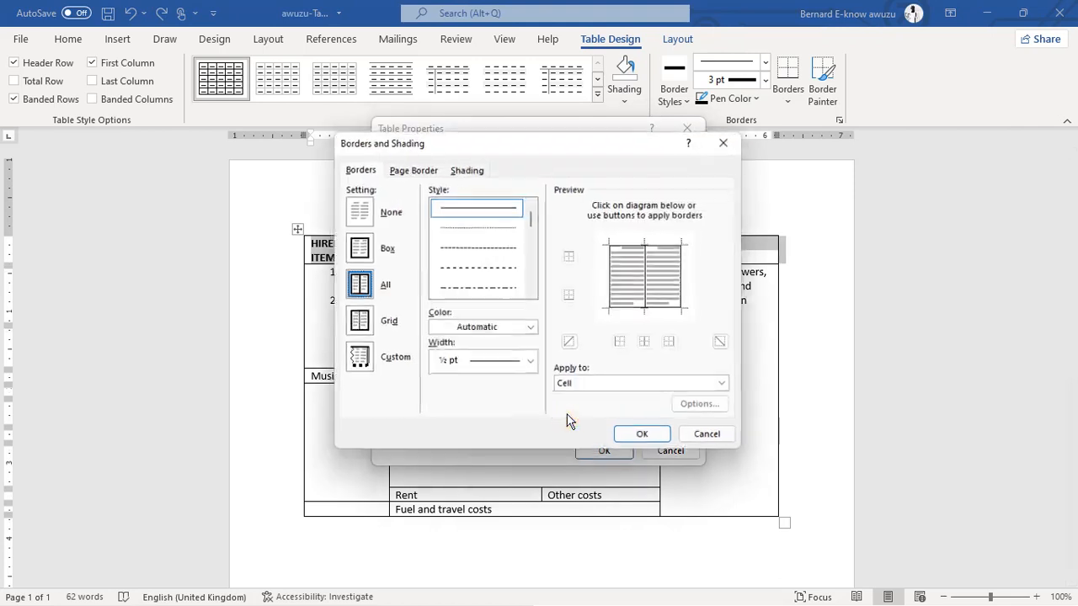
click(689, 389)
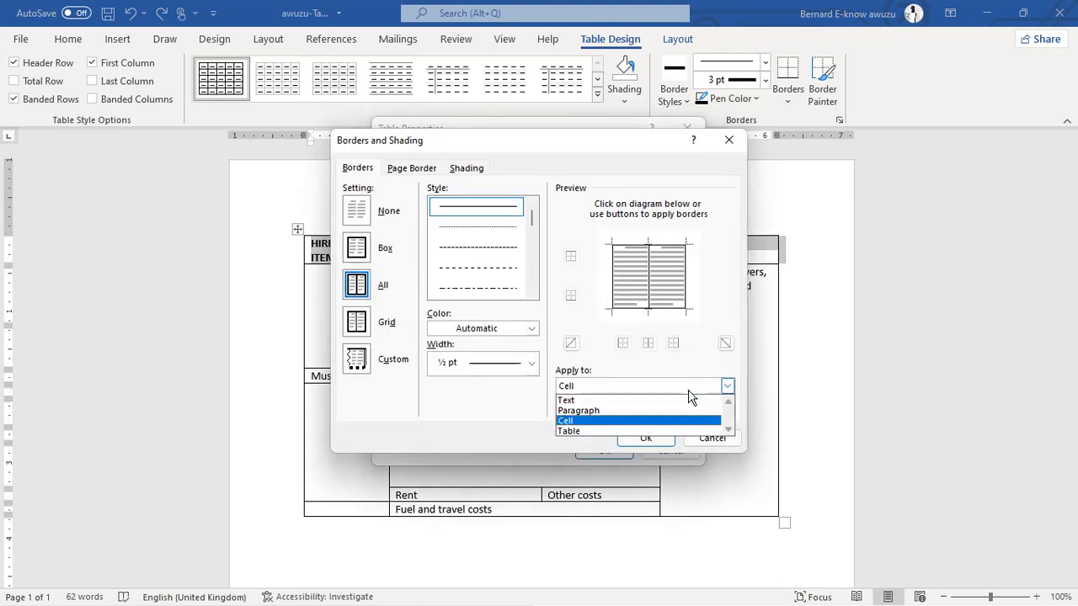
click(689, 391)
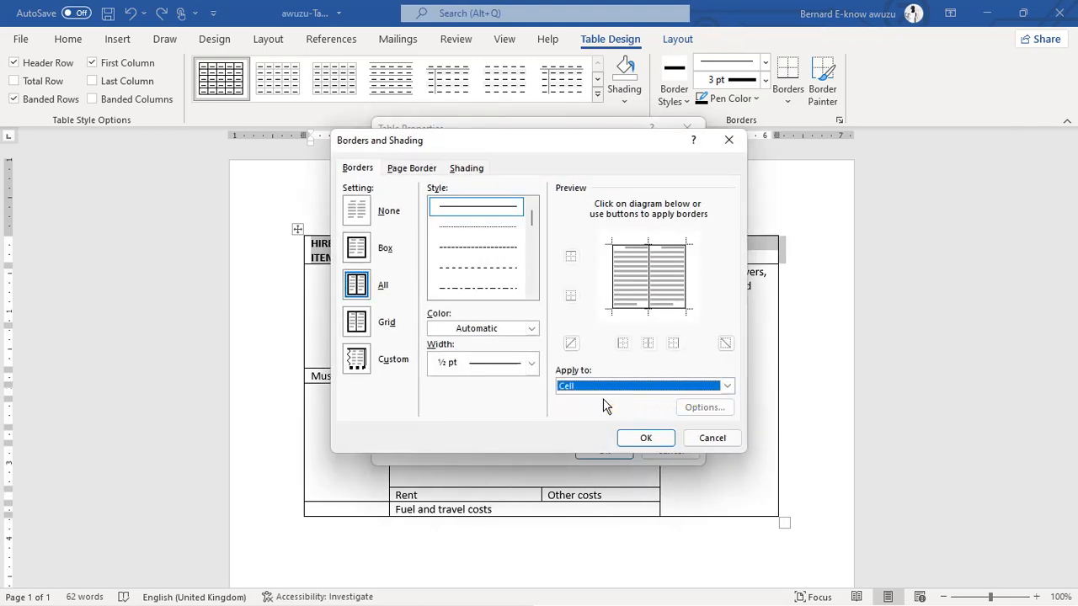
click(530, 362)
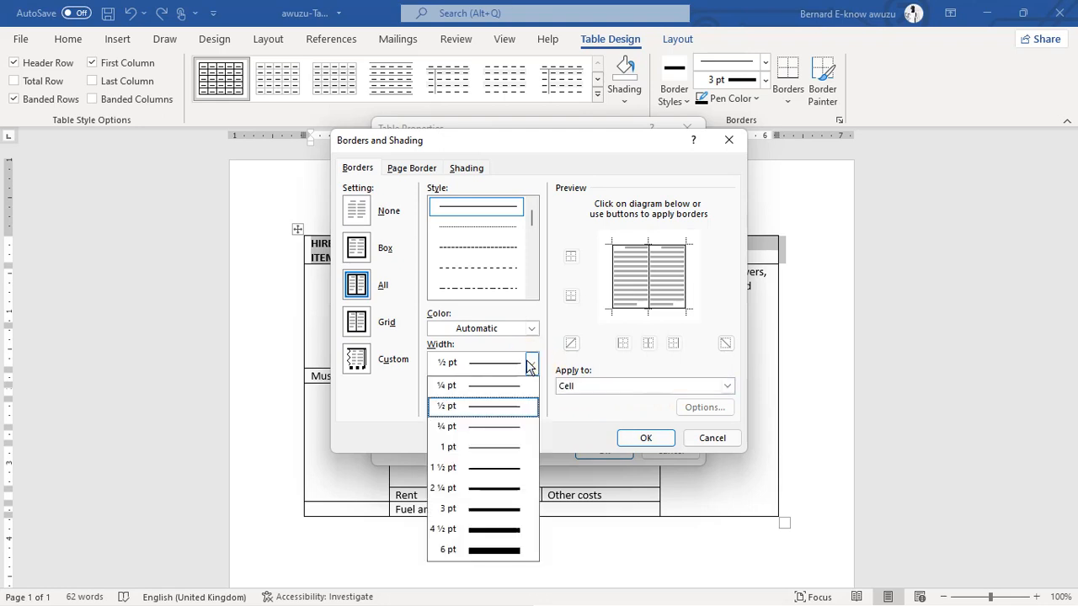
click(481, 508)
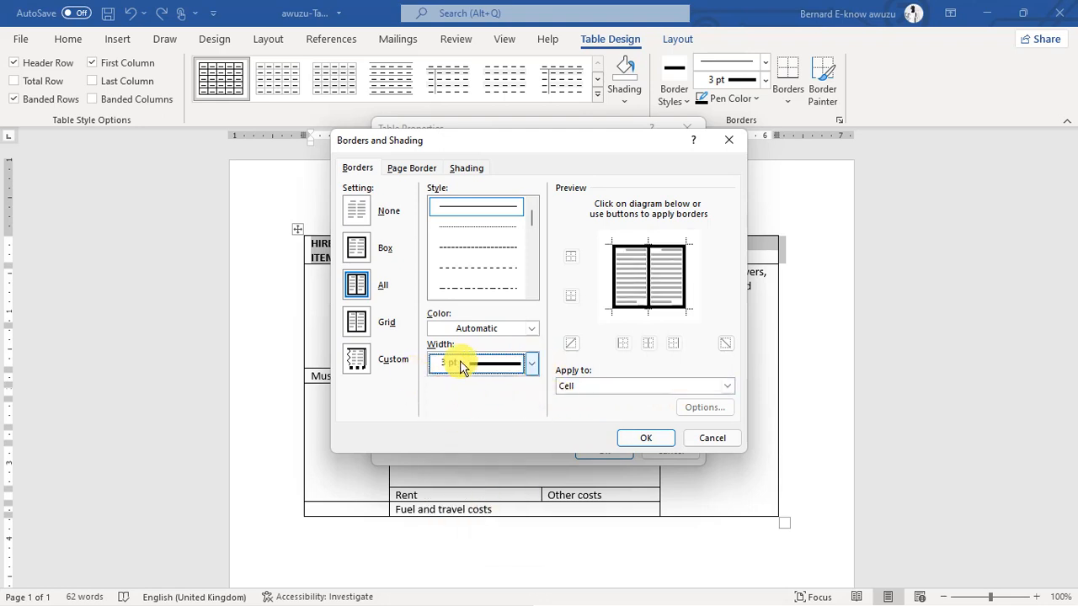
click(364, 325)
click(363, 325)
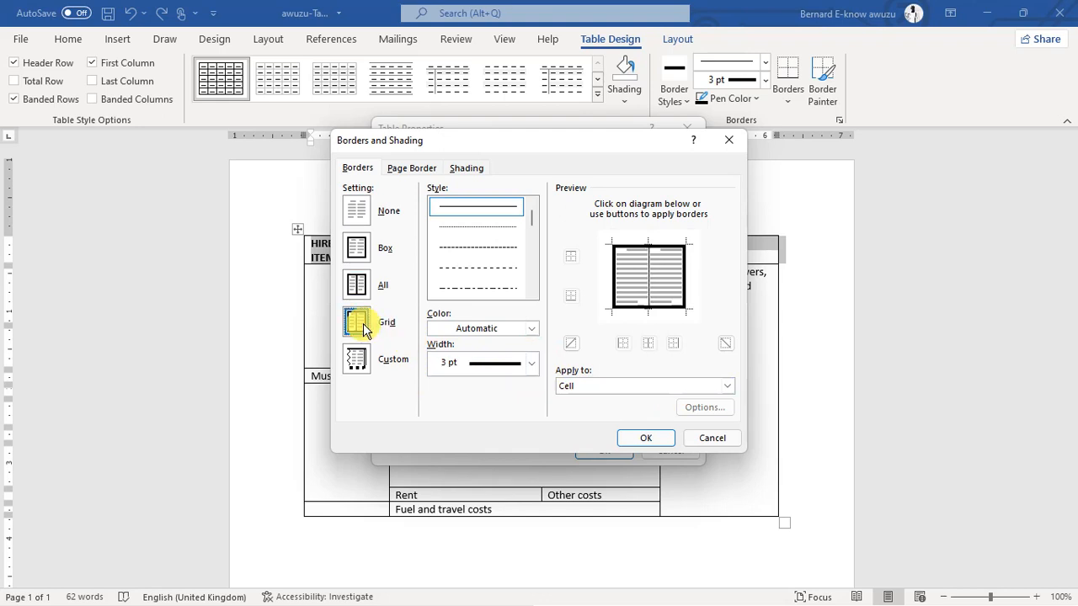
click(645, 438)
click(609, 449)
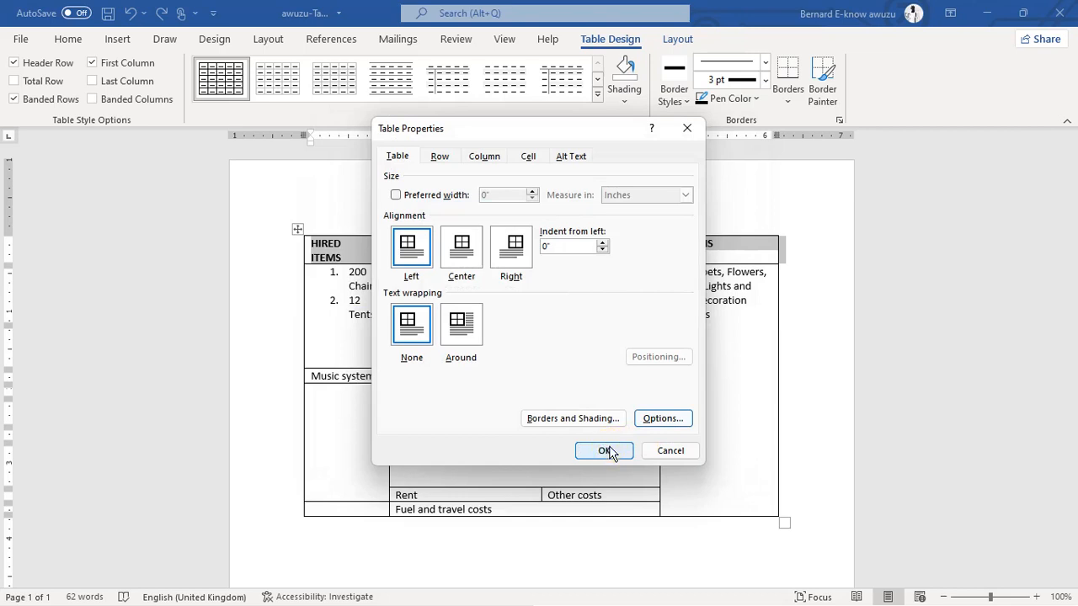
click(717, 387)
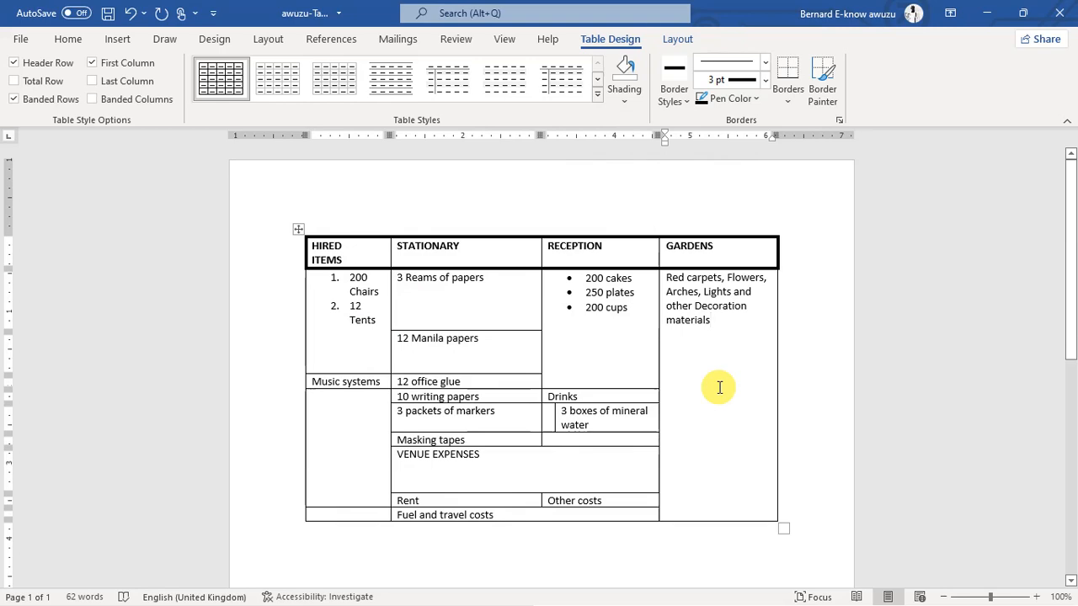
Check the sample table's borders in the other document, return, and select the "Music systems" cell.
key(alt+Tab)
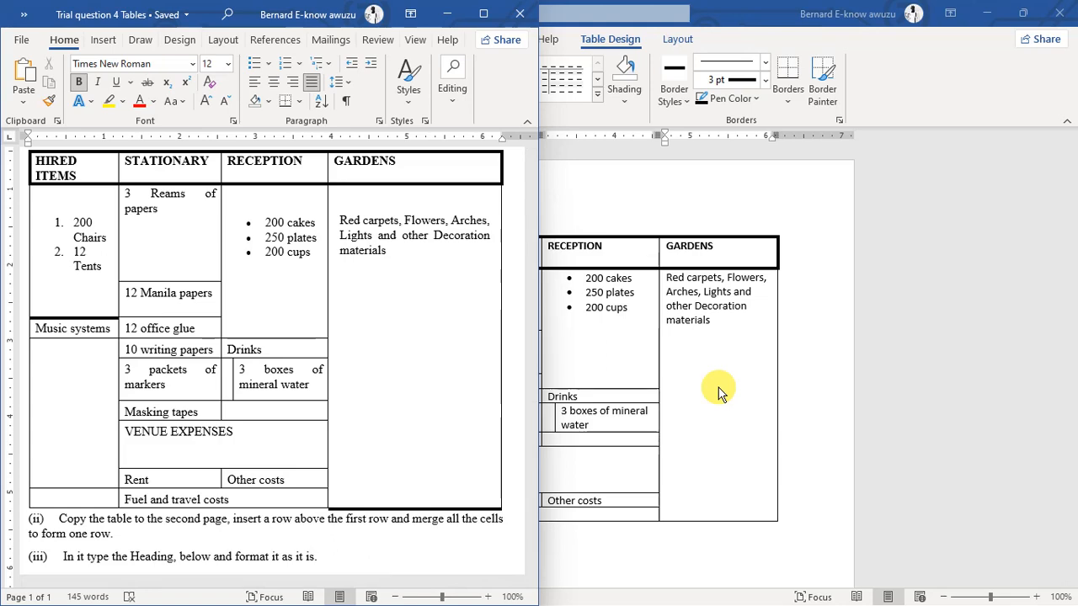
click(718, 392)
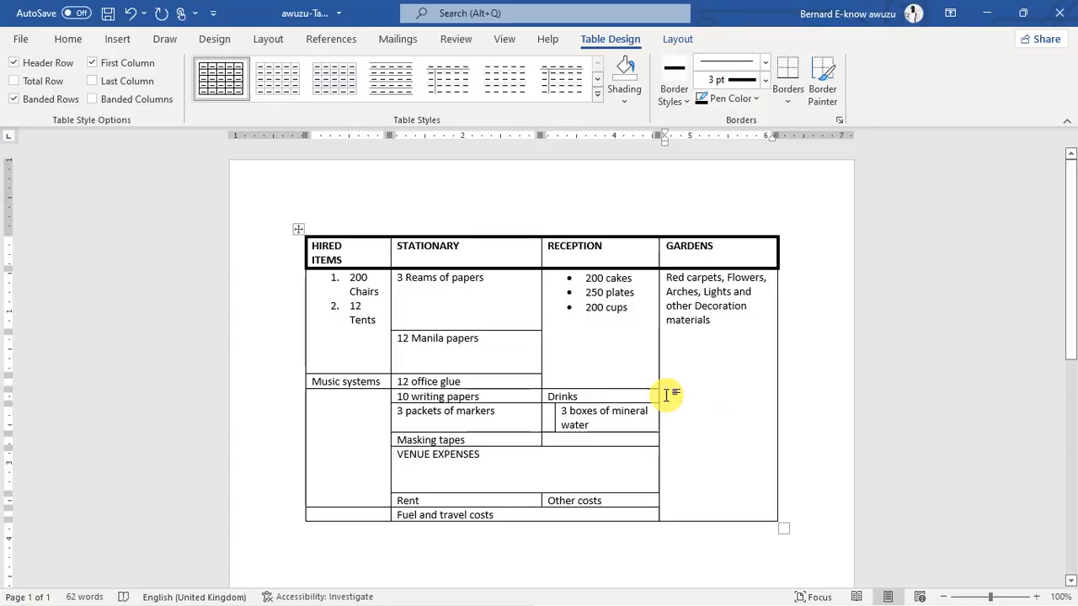
click(308, 381)
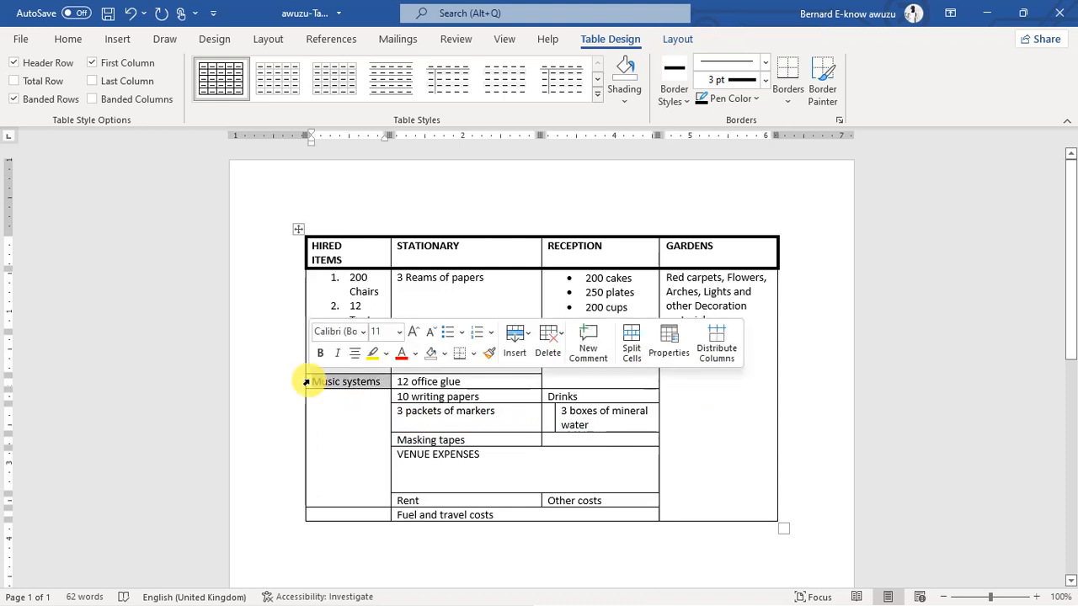
right_click(355, 386)
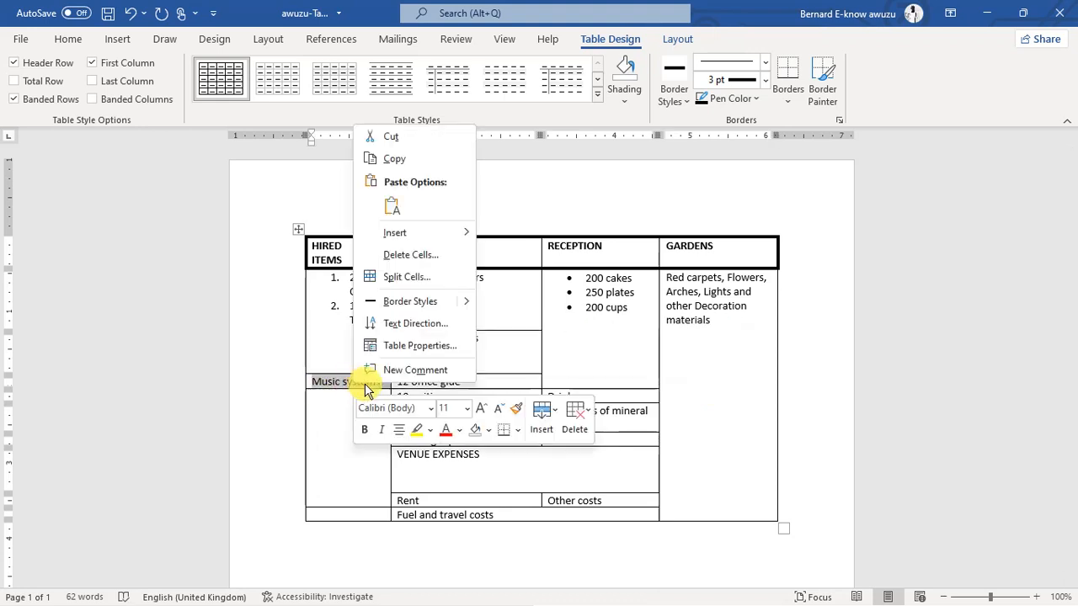
click(413, 356)
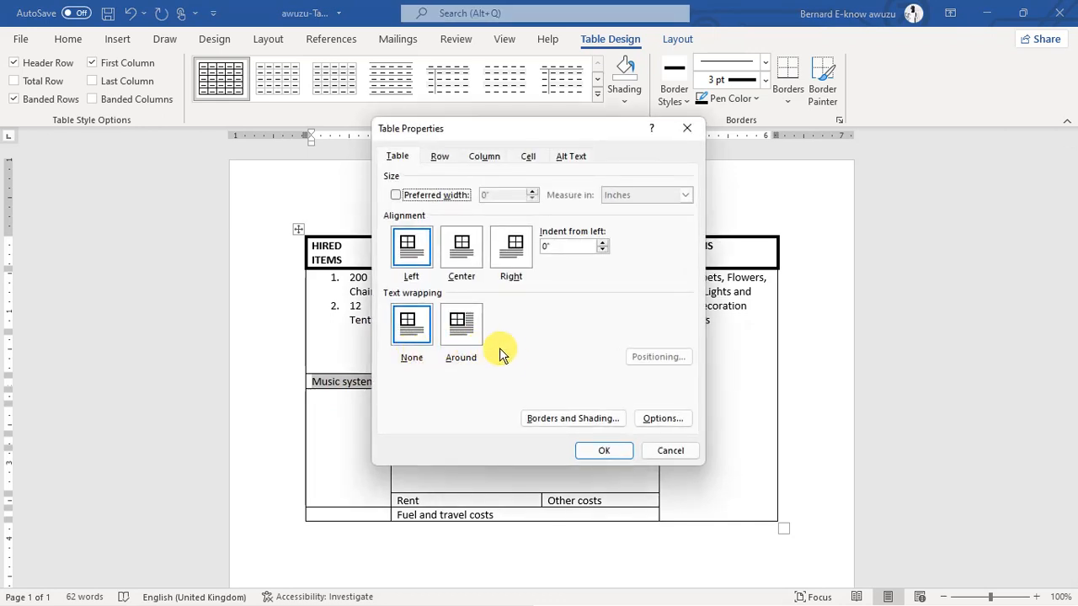
click(545, 423)
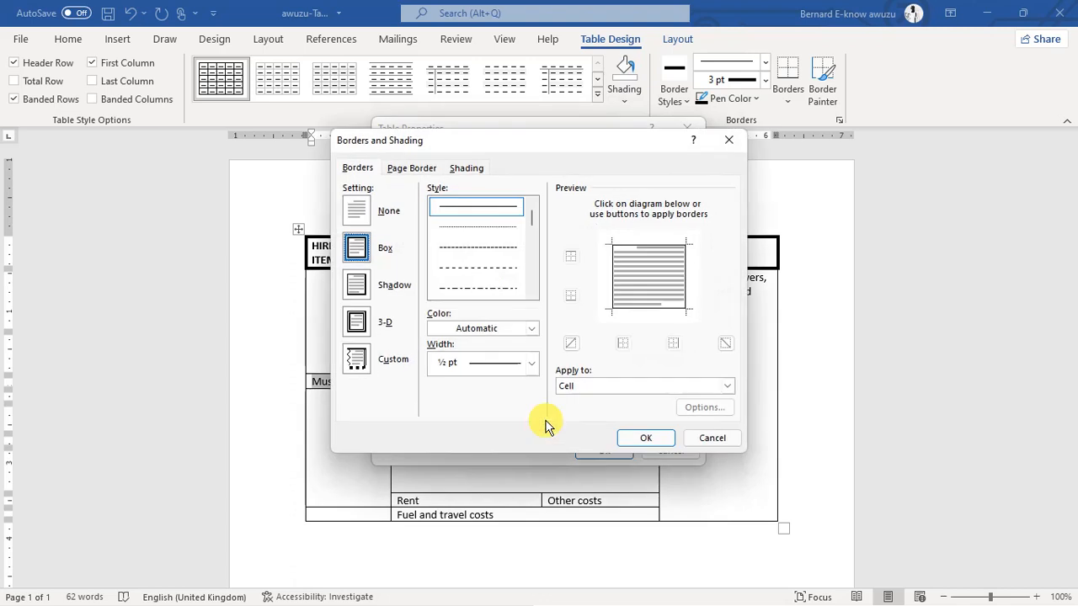
click(501, 368)
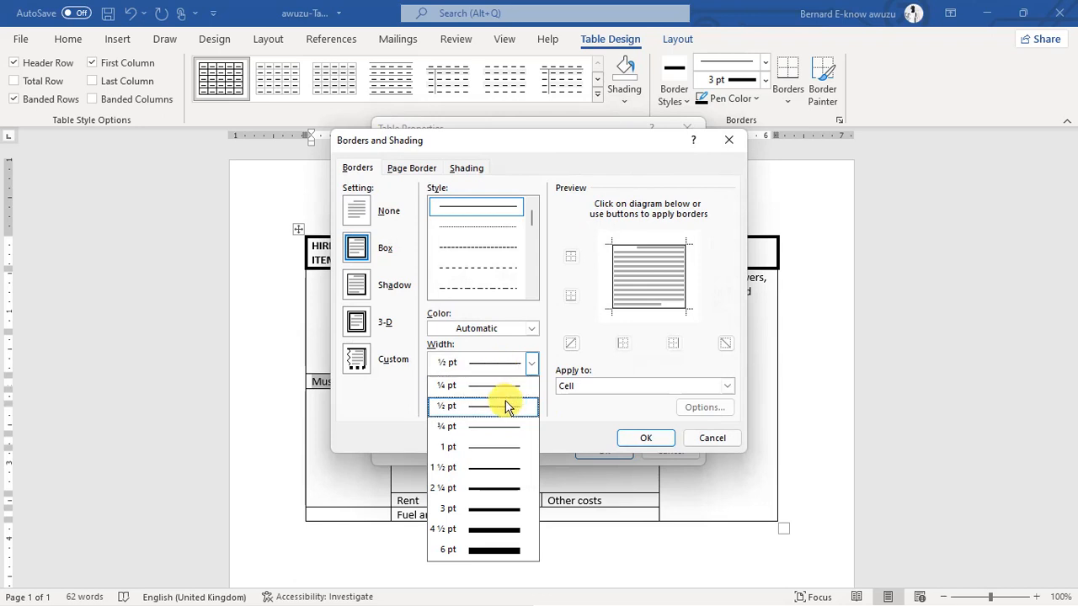
click(495, 509)
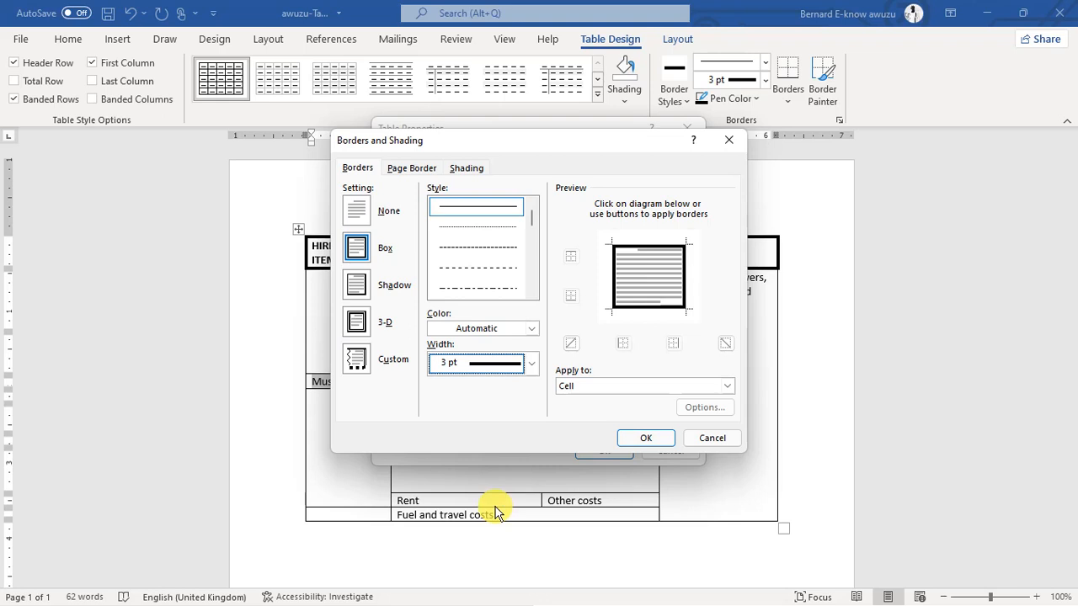
click(713, 437)
click(686, 450)
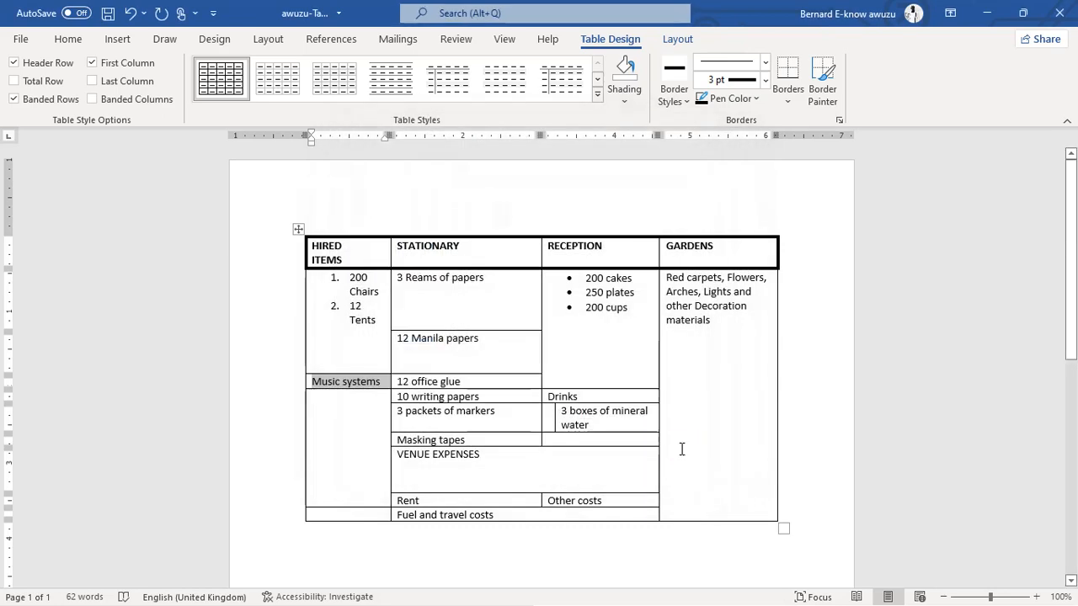
Apply a custom 3 pt border to only the upper edge of the "Music systems" cell through Borders and Shading, and clear the selection.
right_click(345, 387)
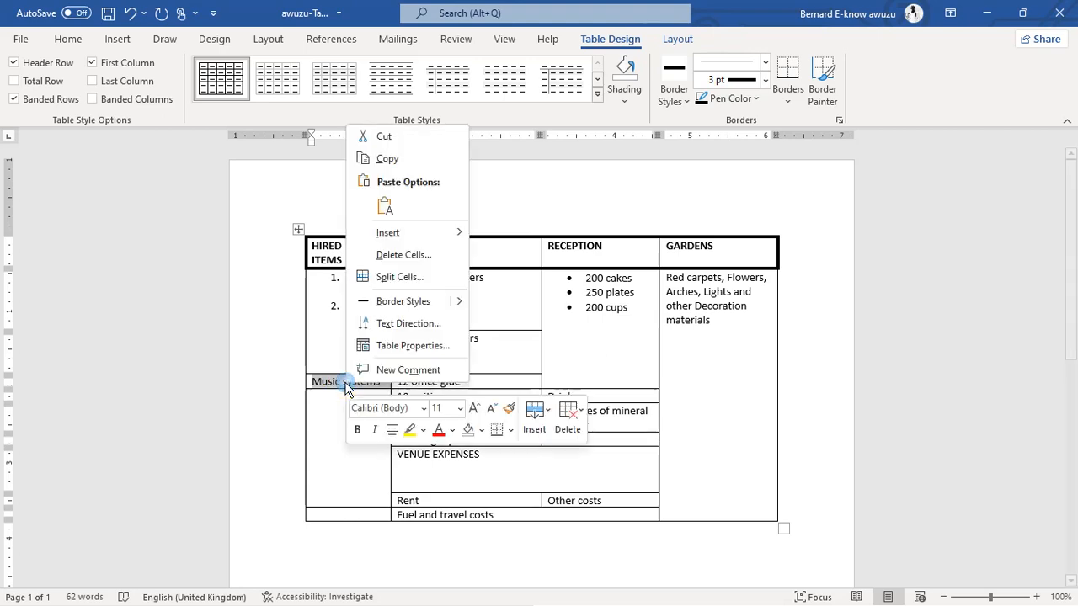
click(390, 354)
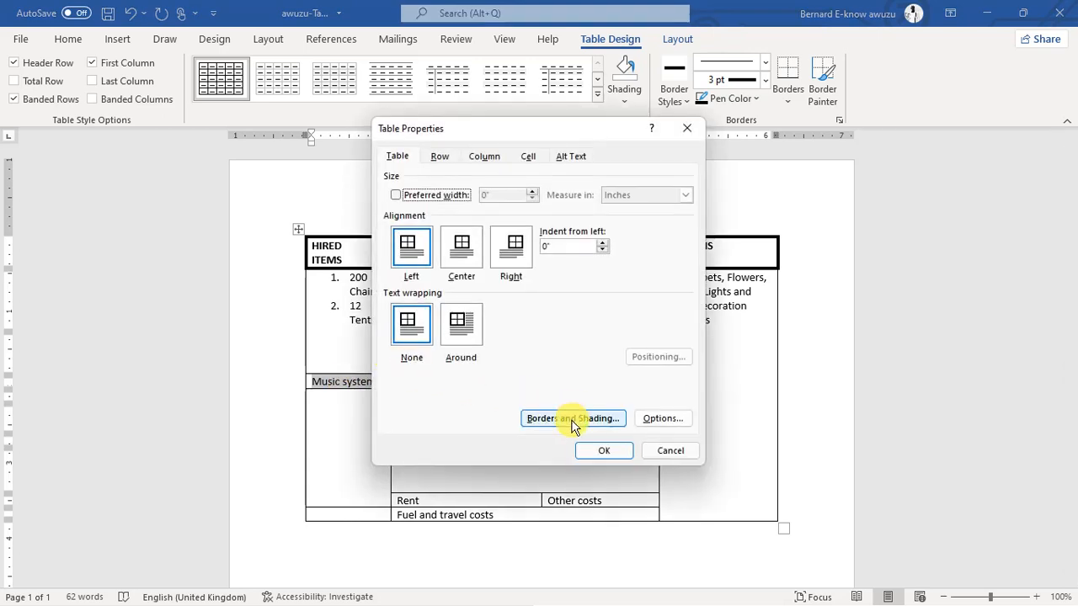
click(573, 421)
click(361, 366)
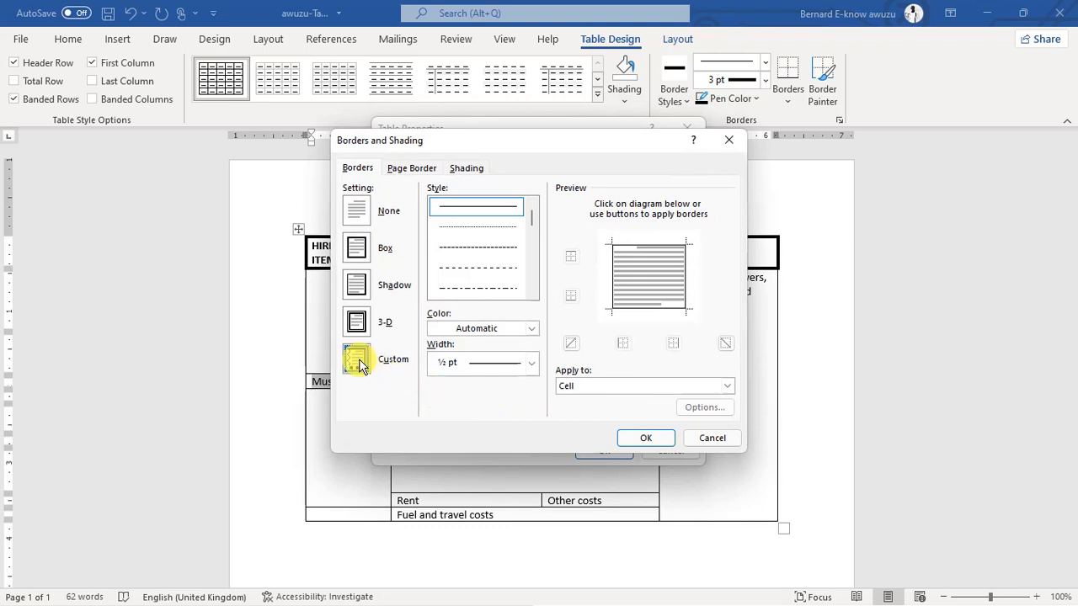
click(501, 368)
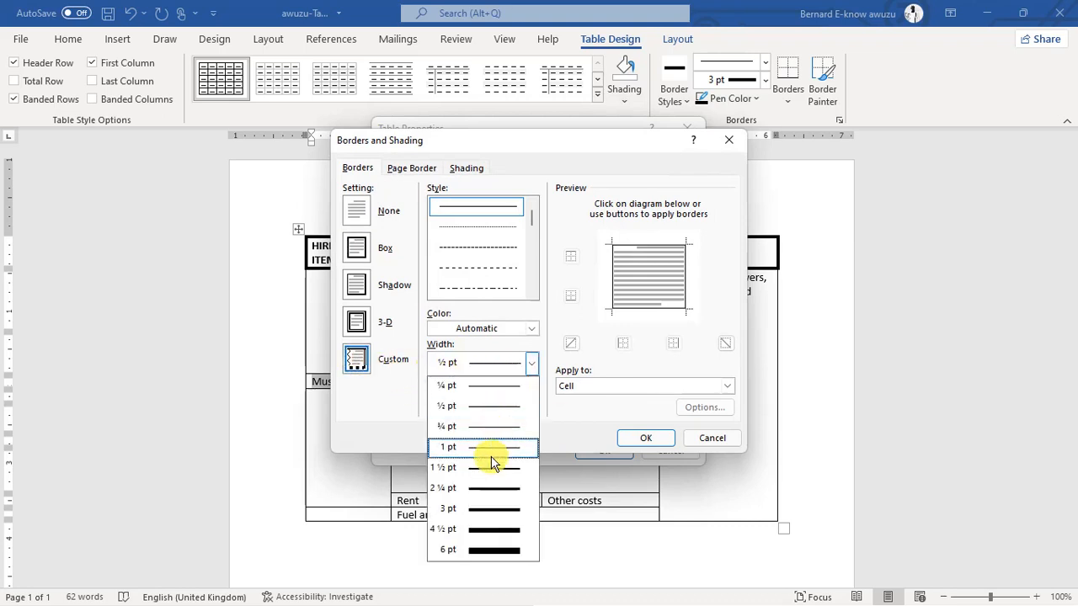
click(486, 512)
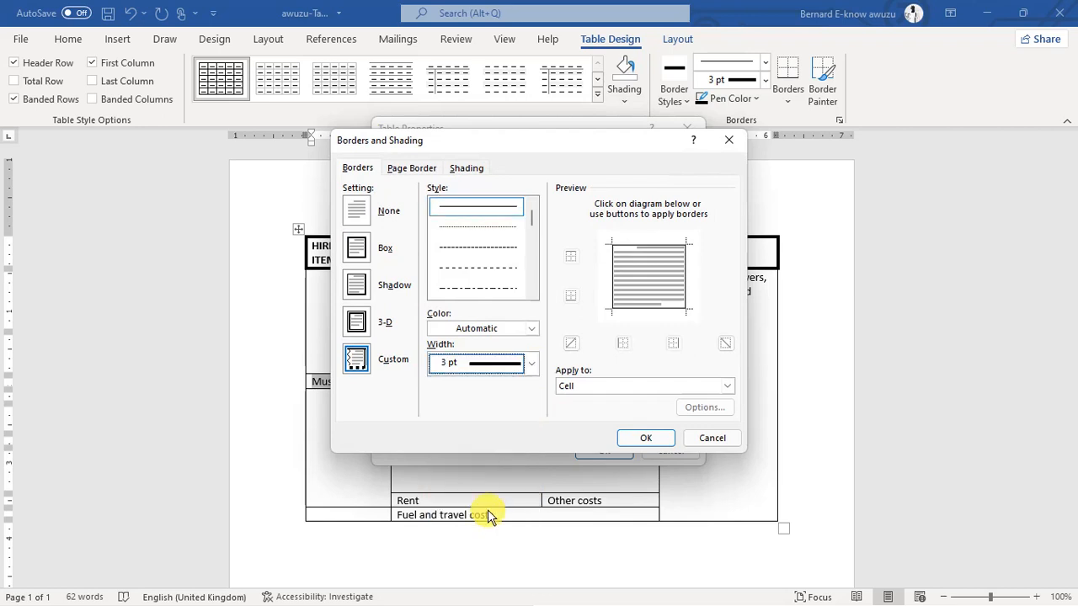
click(647, 249)
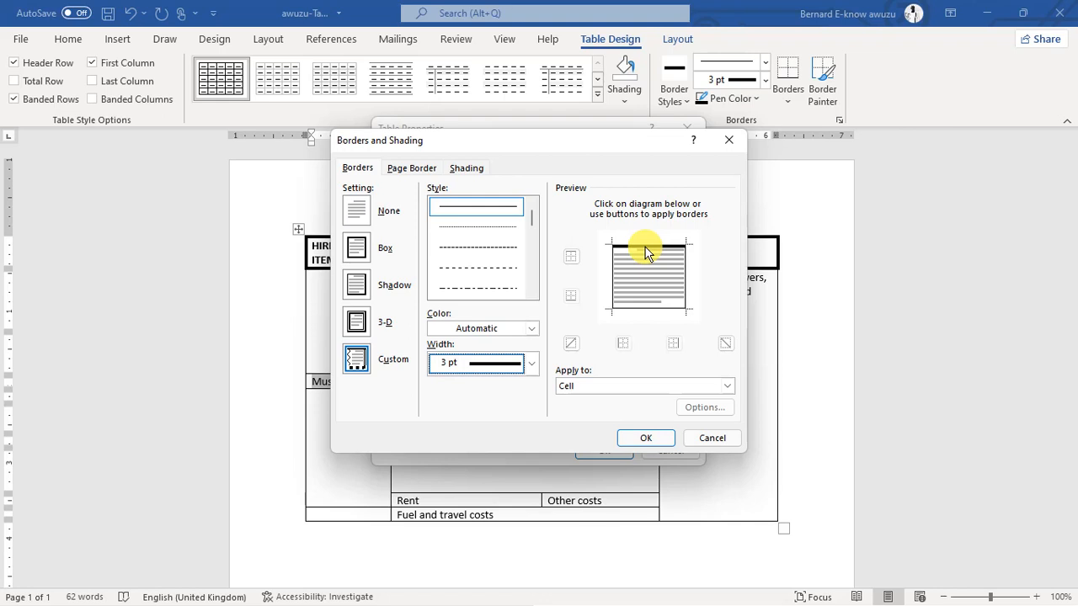
click(646, 439)
click(609, 450)
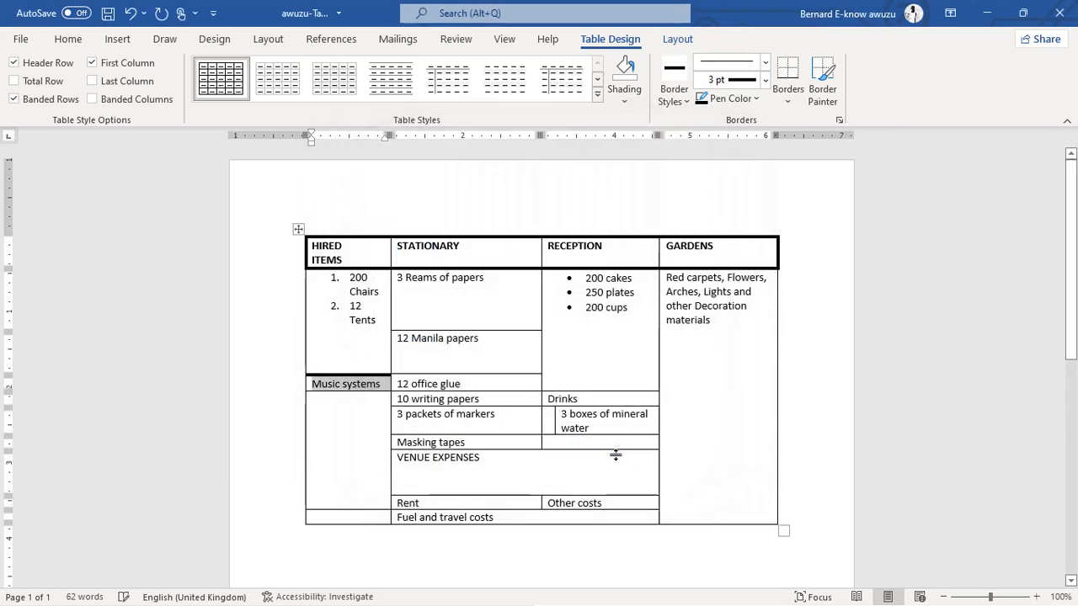
click(385, 418)
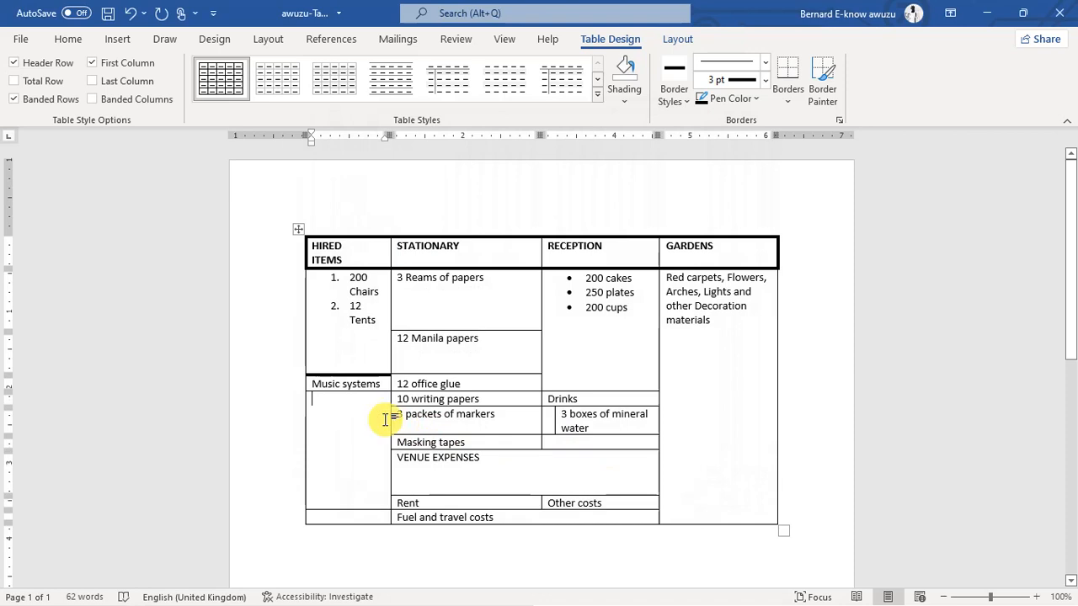
Examine the sample table's borders, marking the header row, the upper edge of "Music systems" and the lower edge under GARDENS, and return to the table document.
key(alt+Tab)
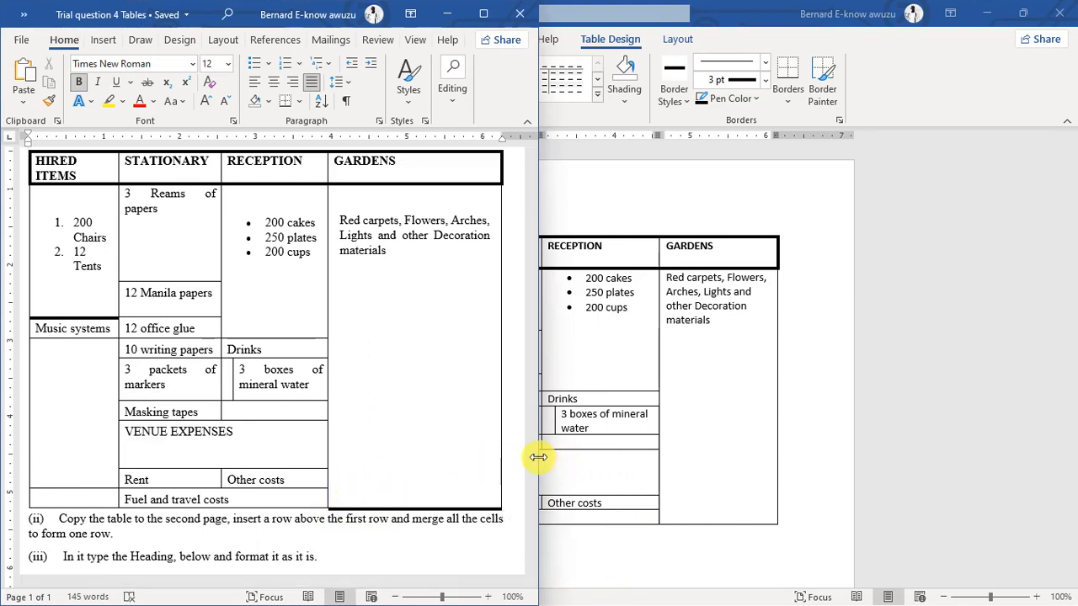
key(ctrl+alt+d)
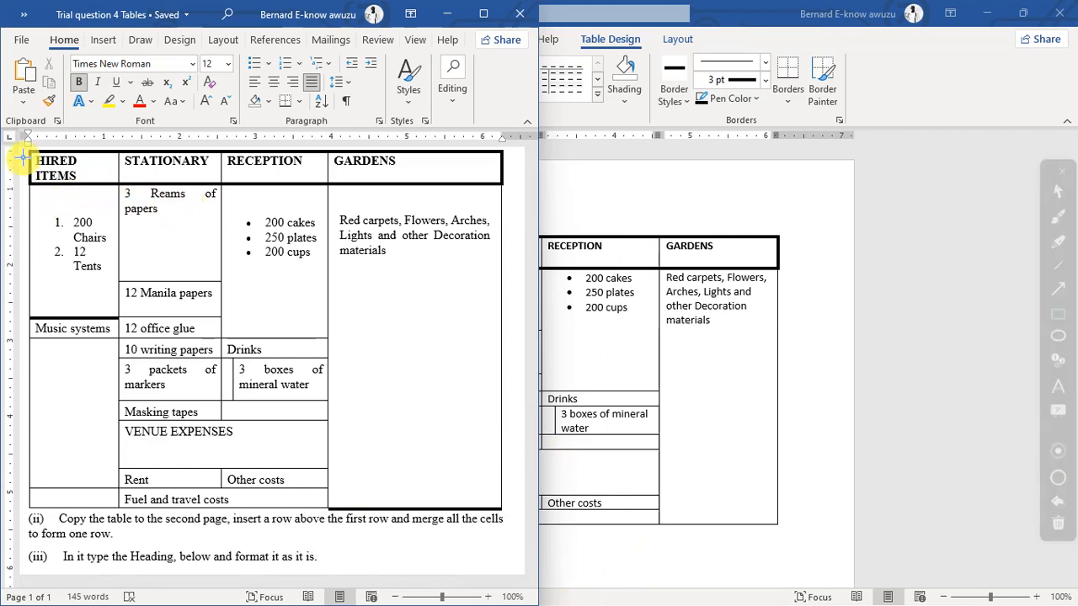
drag(17, 149, 105, 163)
drag(495, 177, 518, 198)
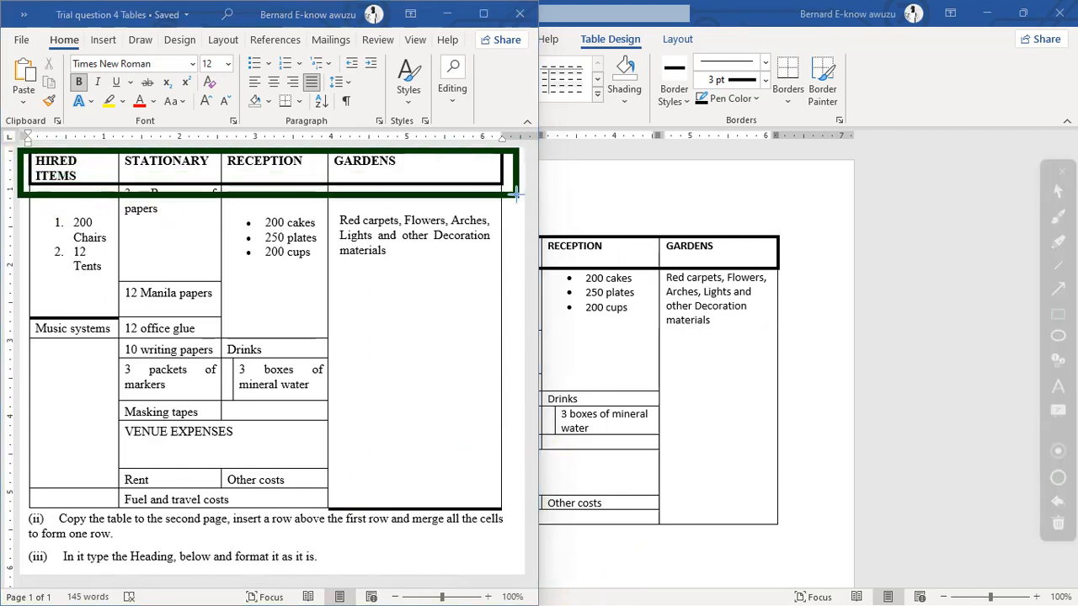
mouse_move(30, 298)
mouse_down()
mouse_move(113, 349)
mouse_move(137, 343)
mouse_up()
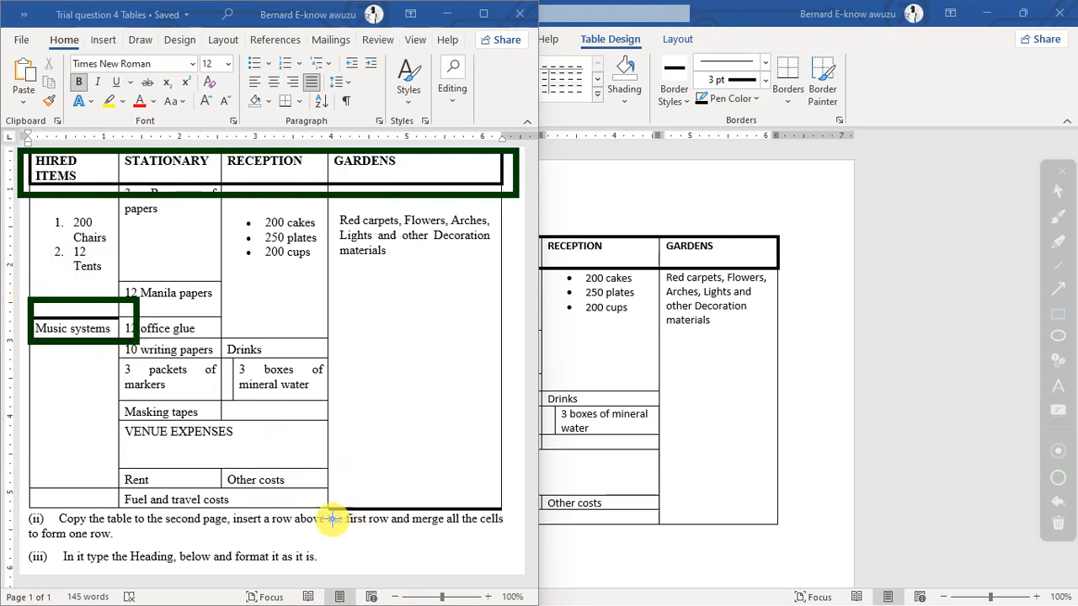
mouse_move(319, 498)
mouse_down()
mouse_move(391, 529)
mouse_move(513, 528)
mouse_up()
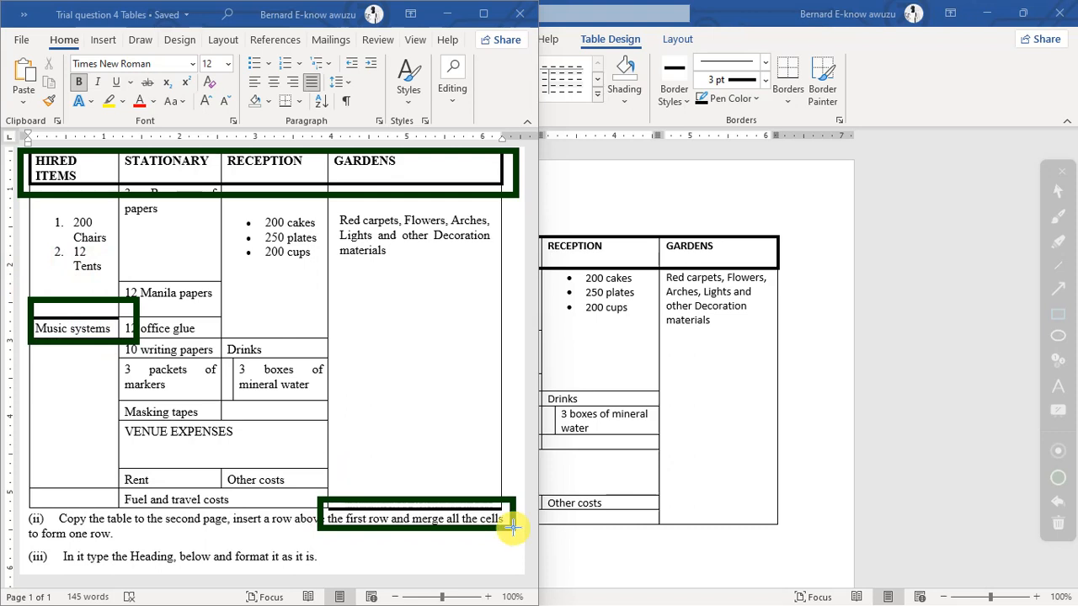
key(Escape)
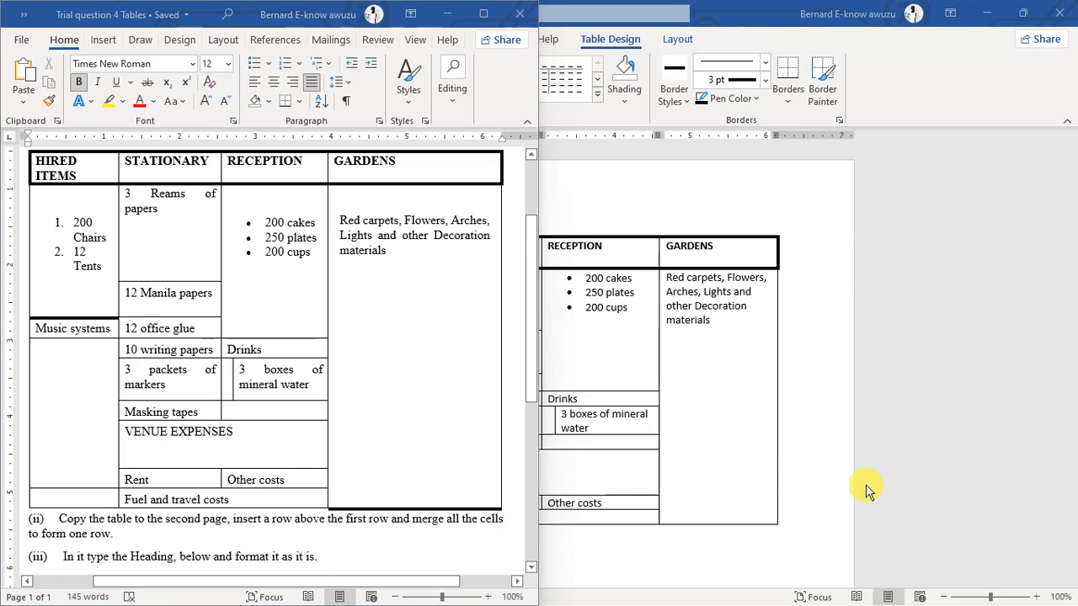
click(771, 482)
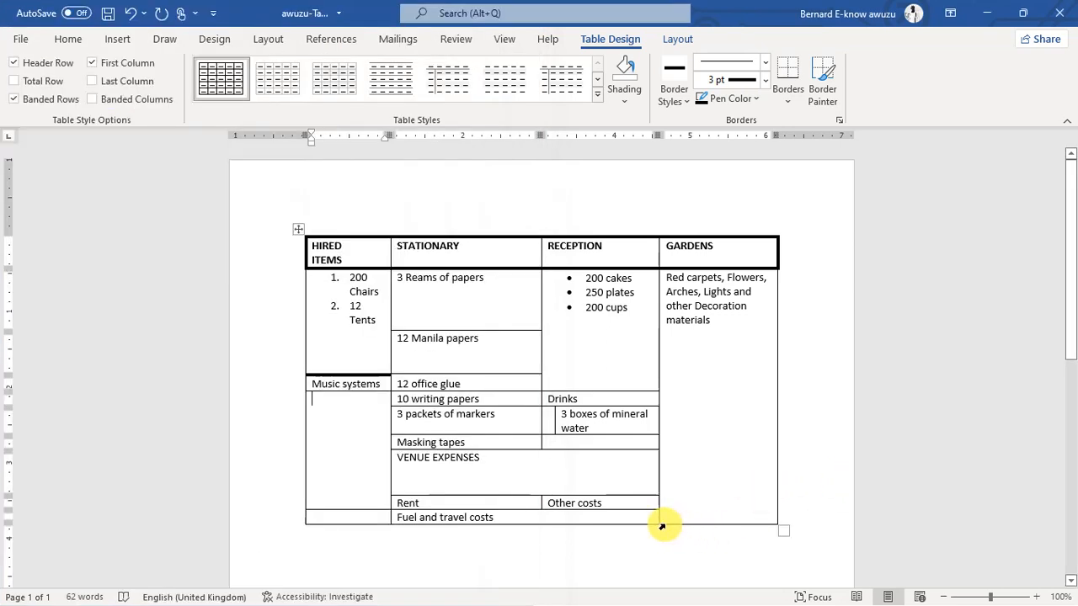
Select the merged cell below GARDENS and set its upper edge to a ½ pt custom border in Borders and Shading.
click(662, 526)
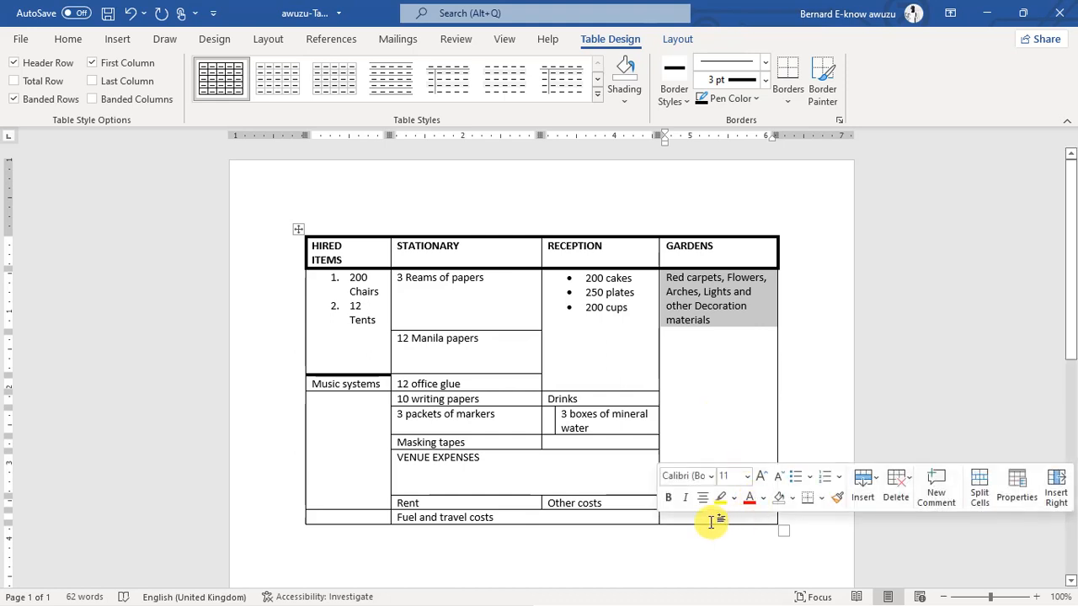
right_click(738, 314)
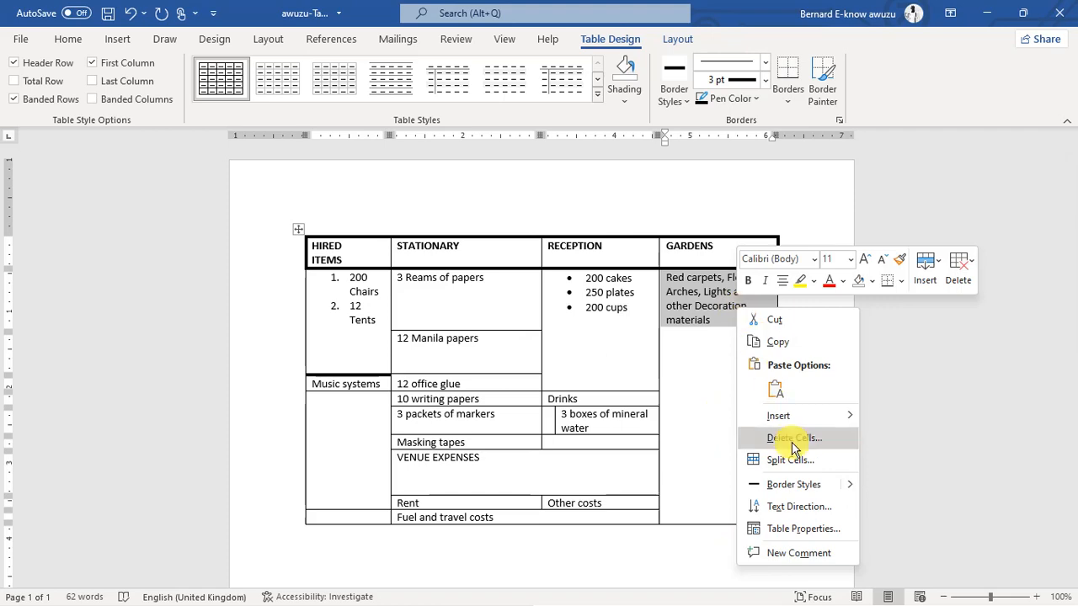
click(780, 529)
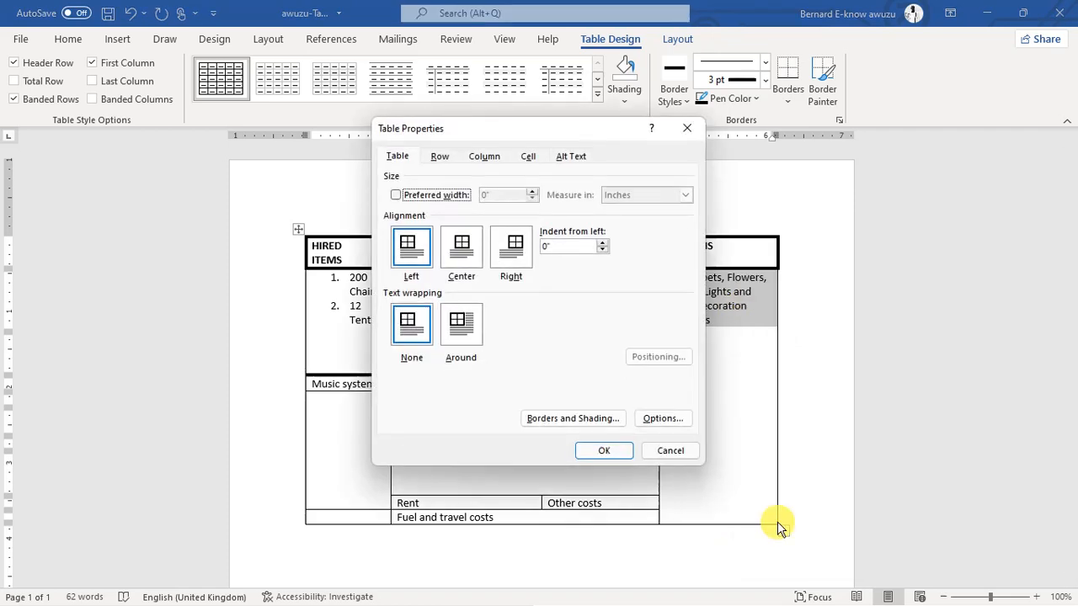
click(592, 419)
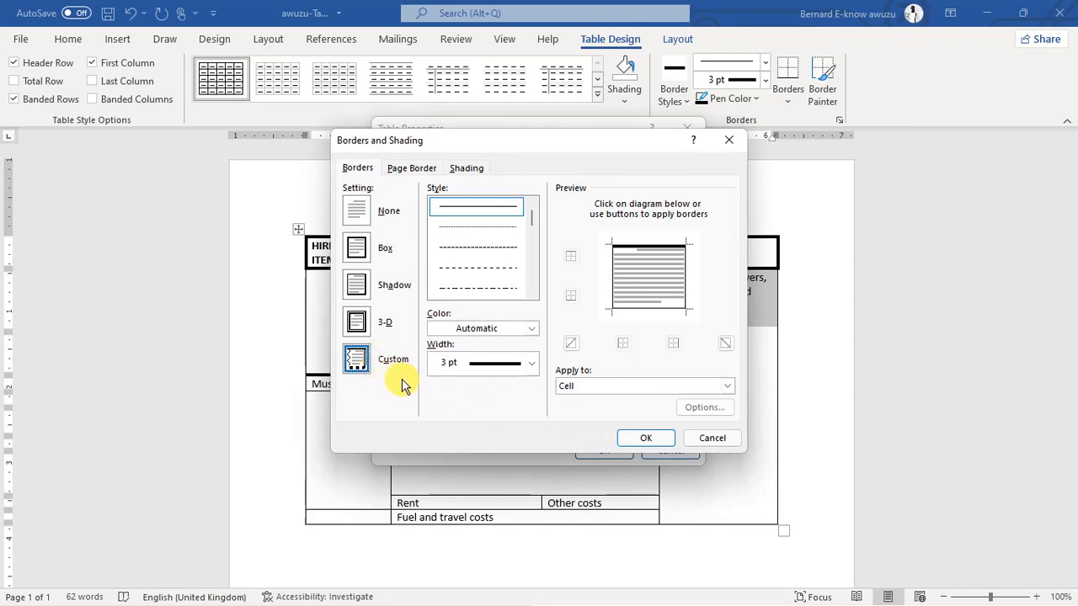
click(529, 363)
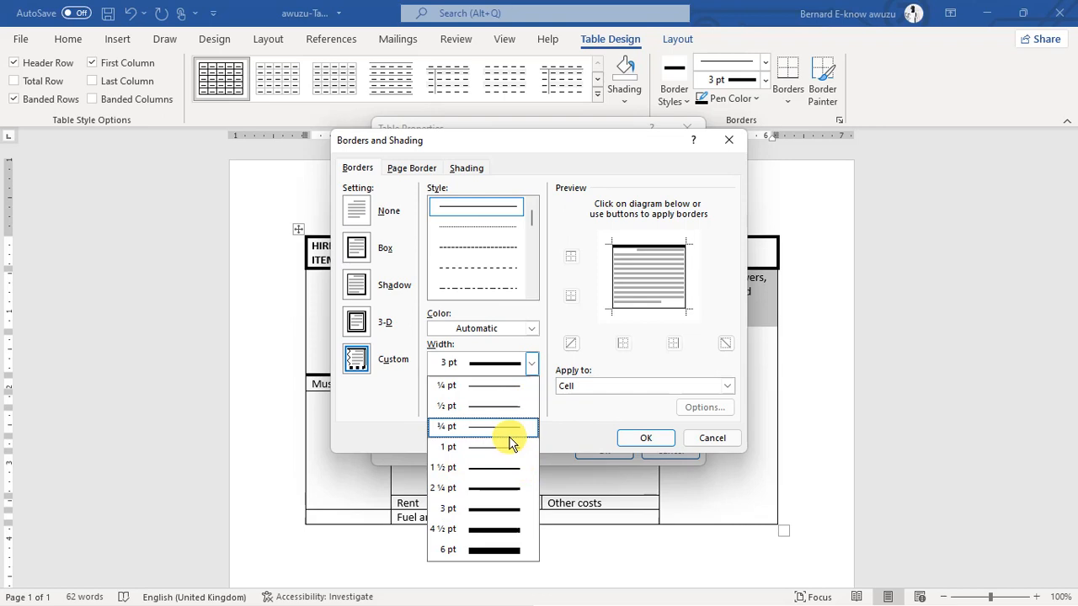
click(487, 409)
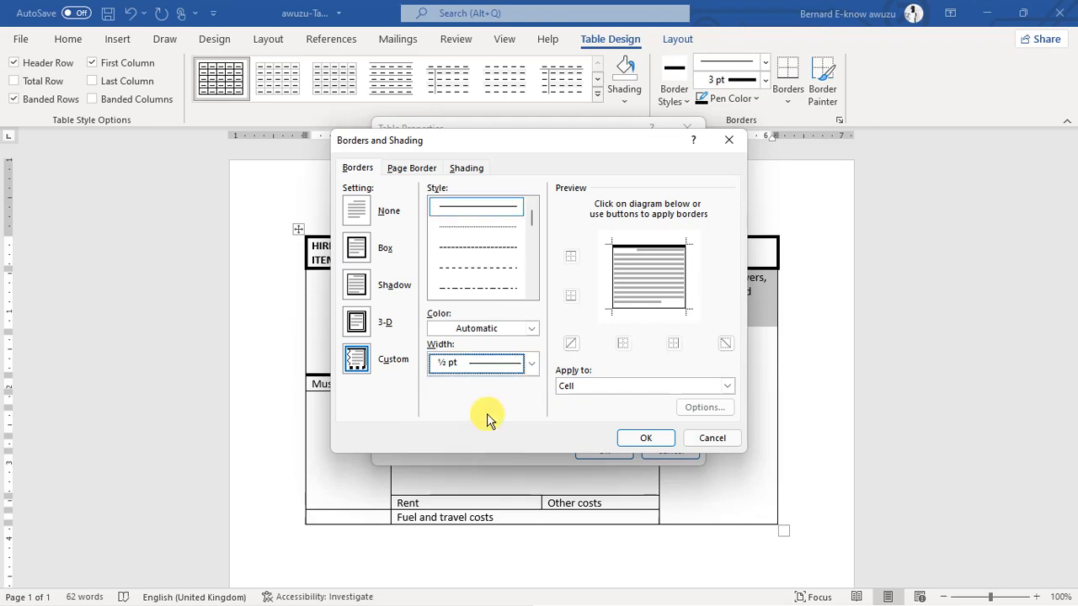
click(650, 245)
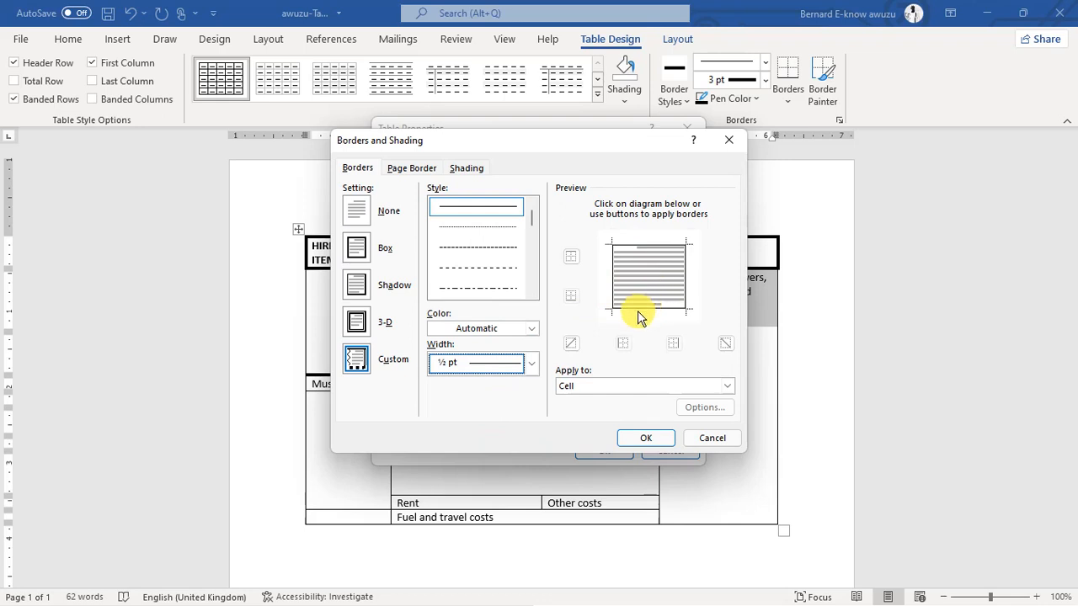
Set the lower edge of the merged GARDENS cell to 3 pt, apply the border changes, and clear the selection.
click(529, 363)
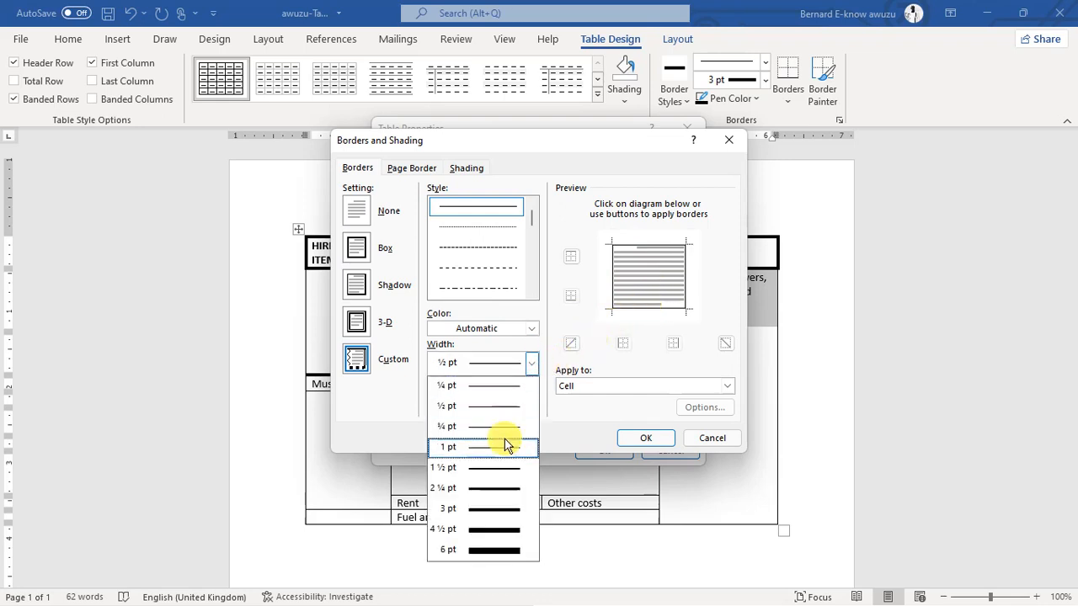
click(495, 509)
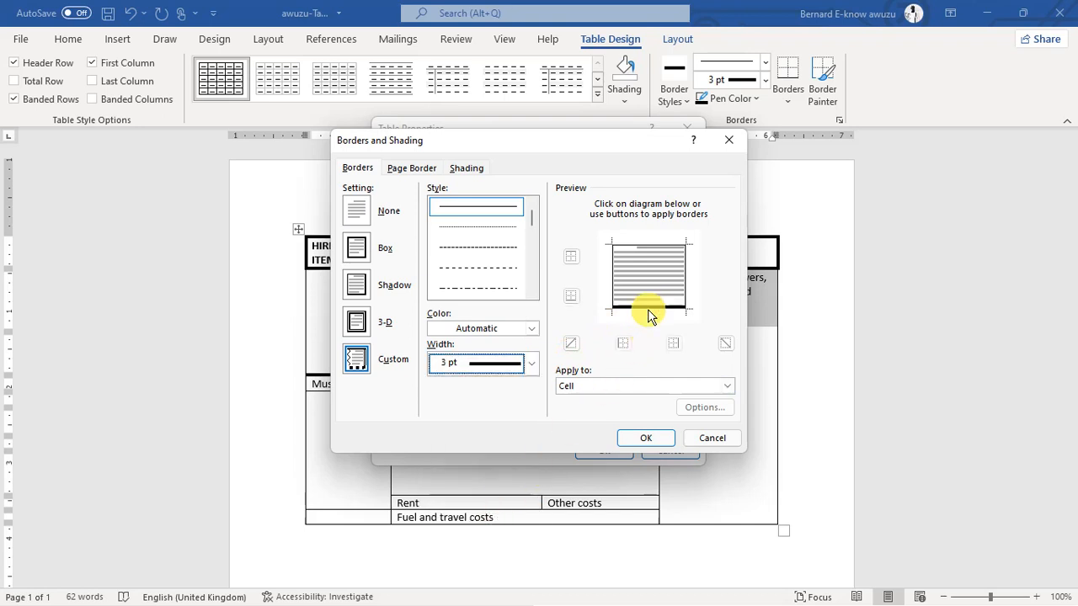
click(647, 438)
click(621, 450)
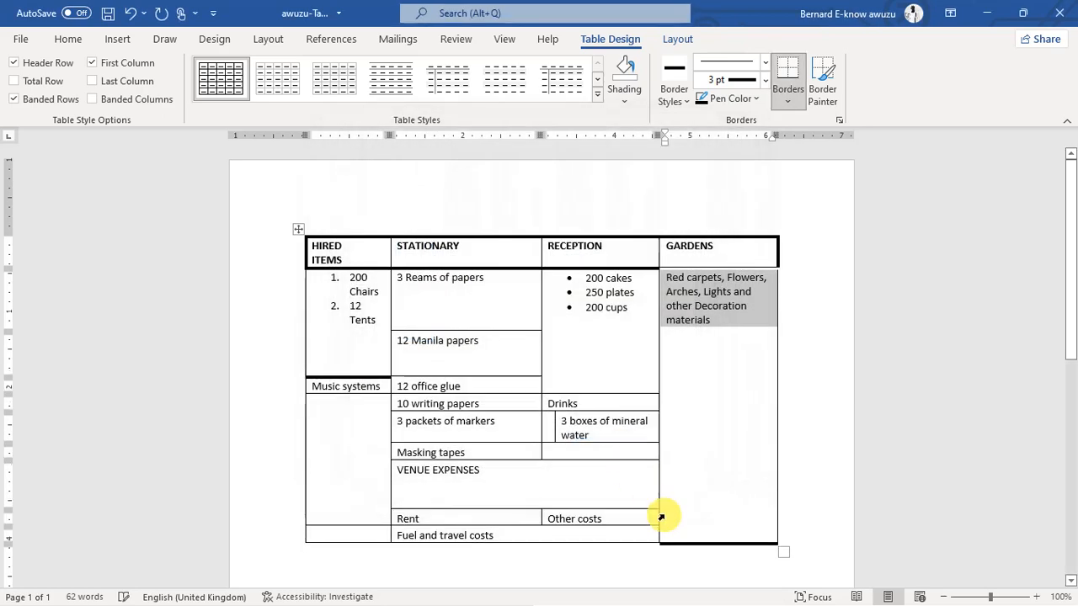
click(688, 530)
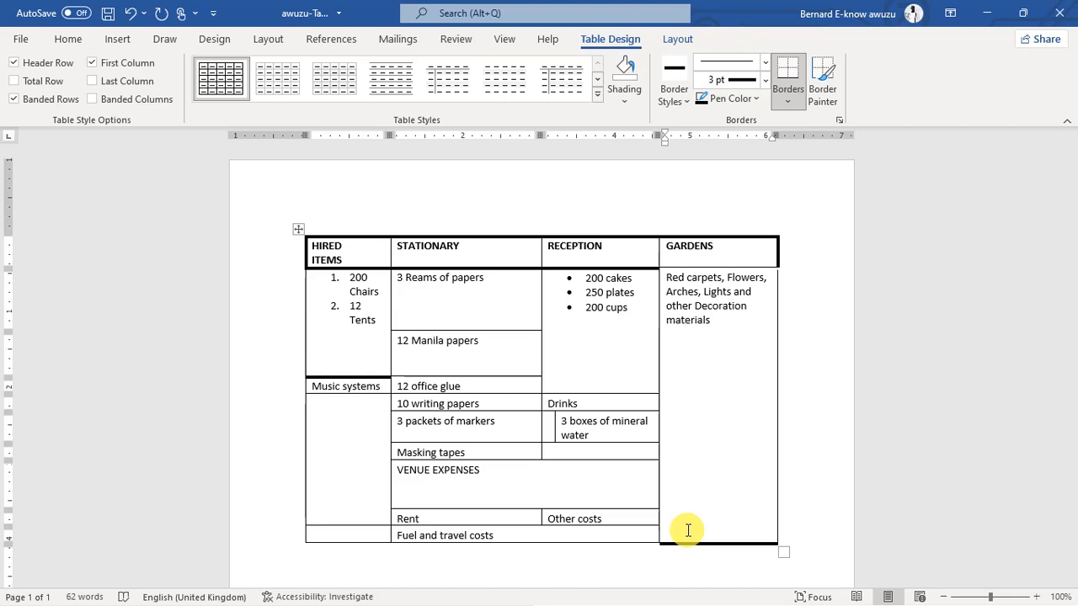
Snap the table document beside the sample and narrow the STATIONARY and RECEPTION columns to match the sample's proportions.
key(super+Right)
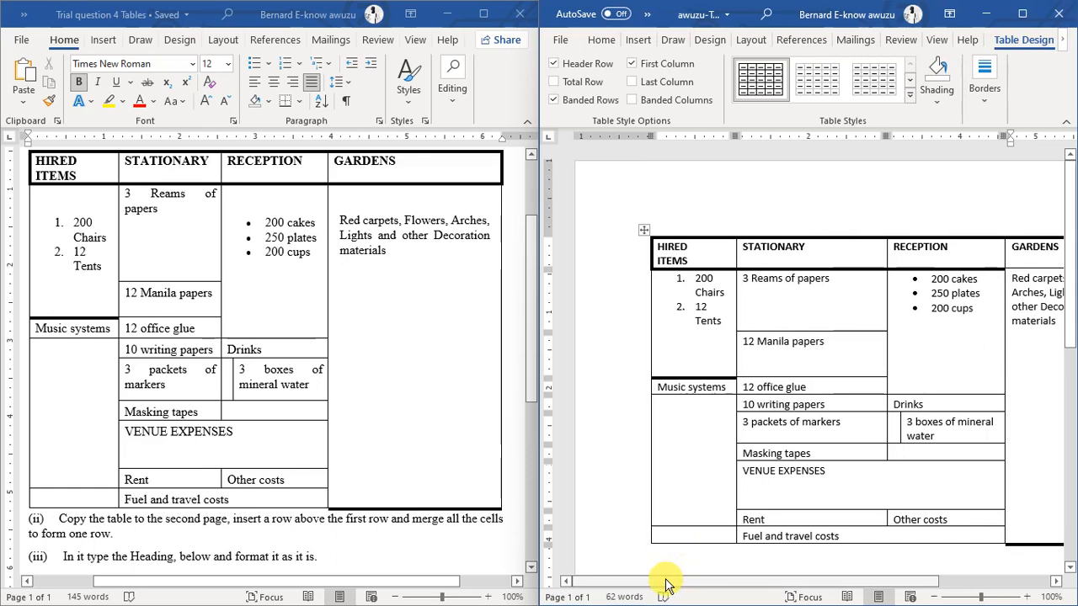
drag(669, 583, 720, 589)
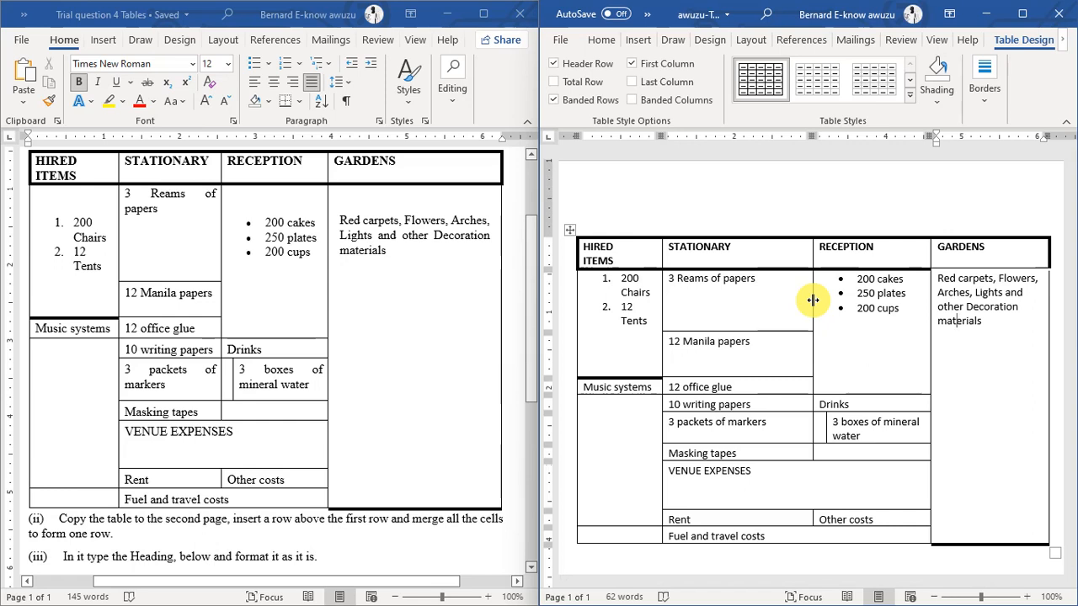
drag(813, 299, 769, 302)
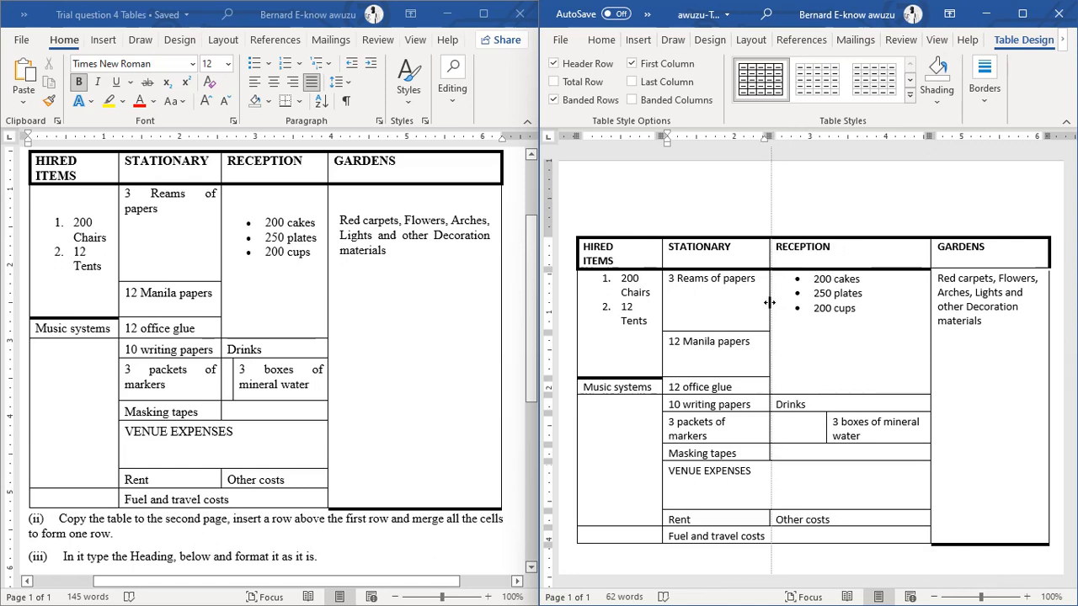
drag(770, 302, 769, 304)
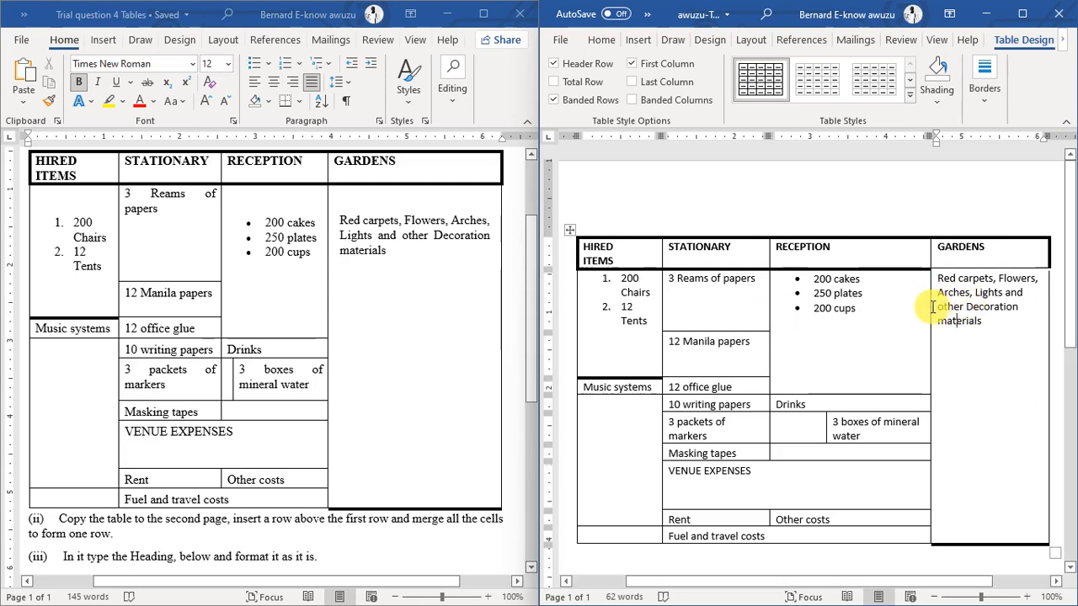
drag(929, 309, 881, 320)
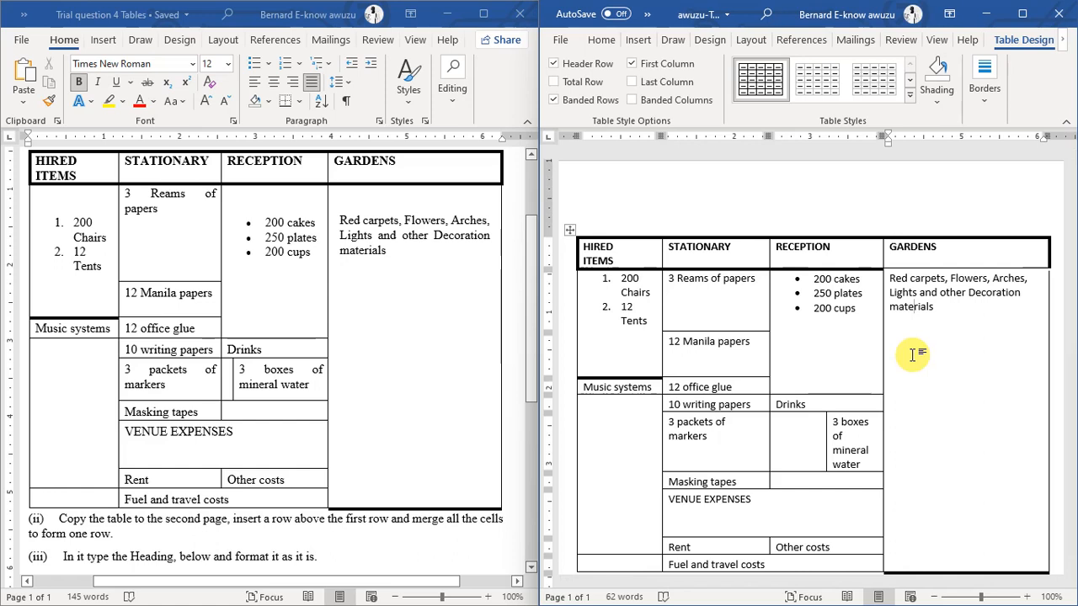
Centre the numbered chairs and tents list vertically in its cell under HIRED ITEMS, and clear the selection.
click(592, 368)
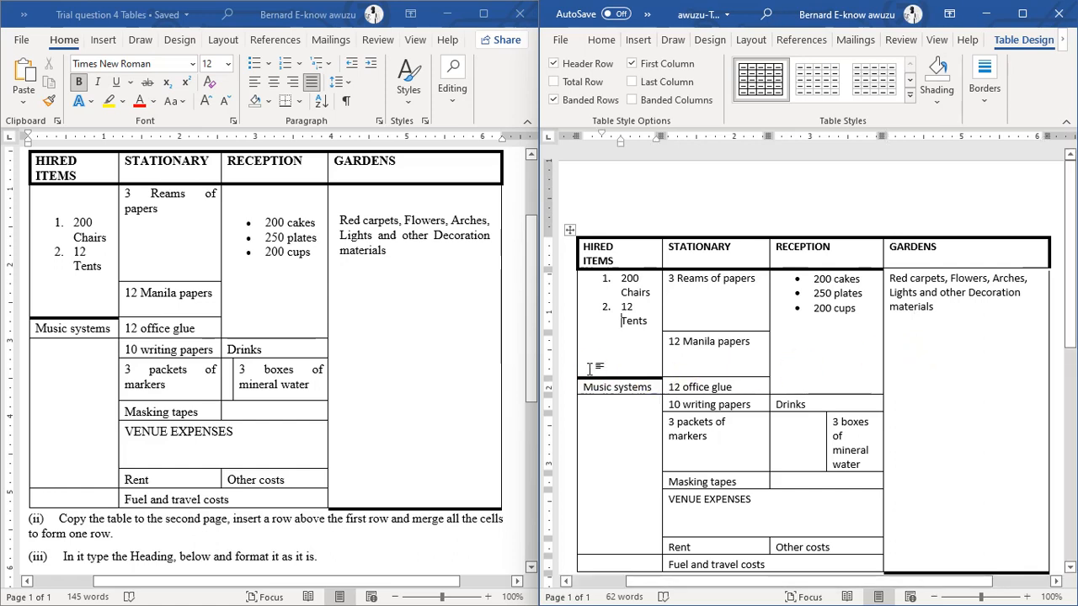
key(shift+Up)
key(shift+Up)
key(shift+Up)
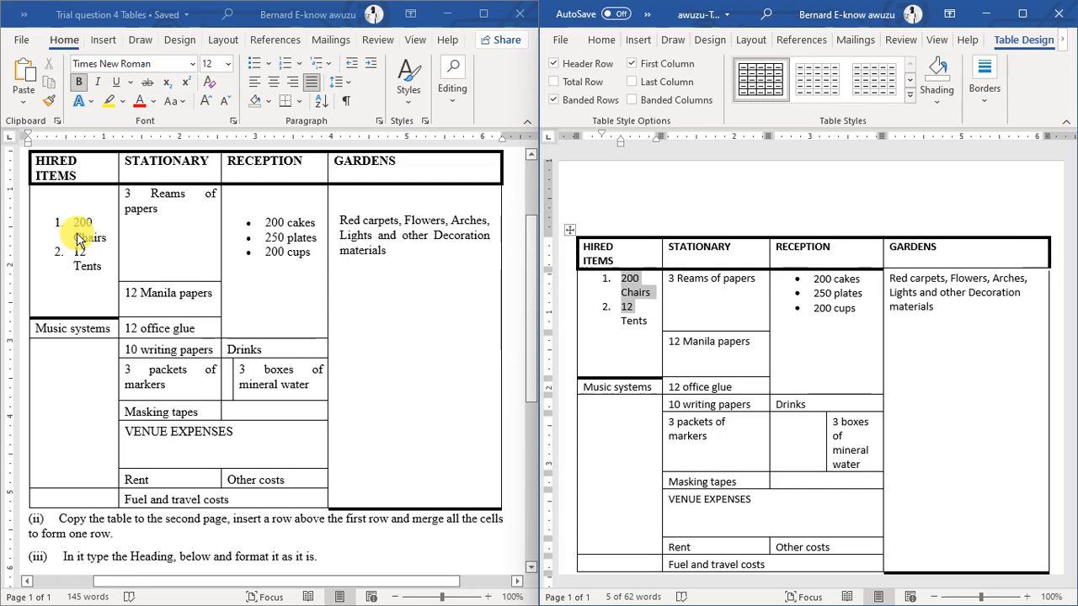
click(578, 373)
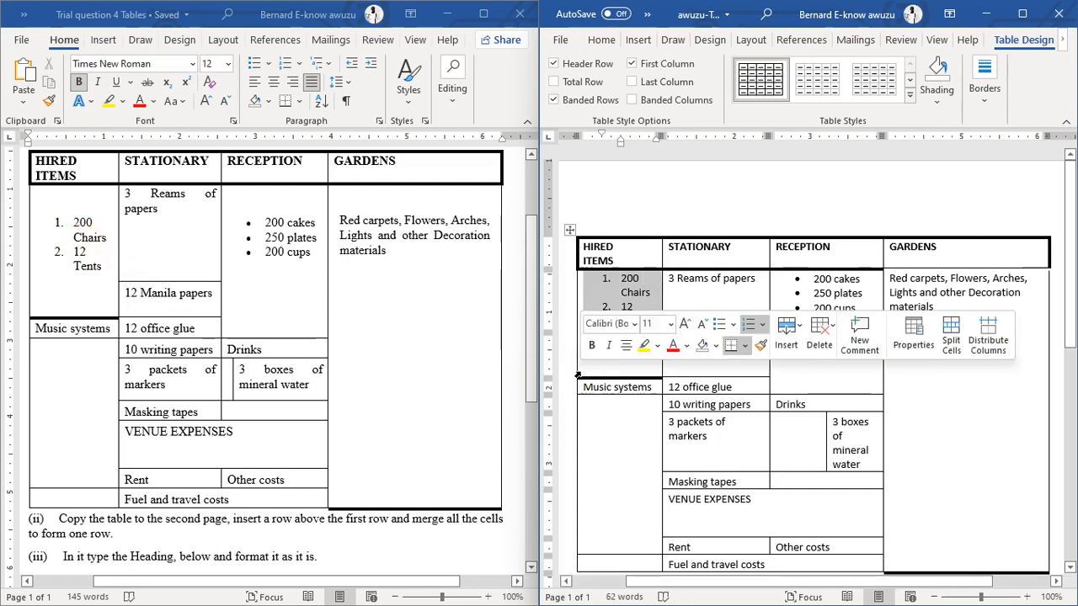
right_click(625, 279)
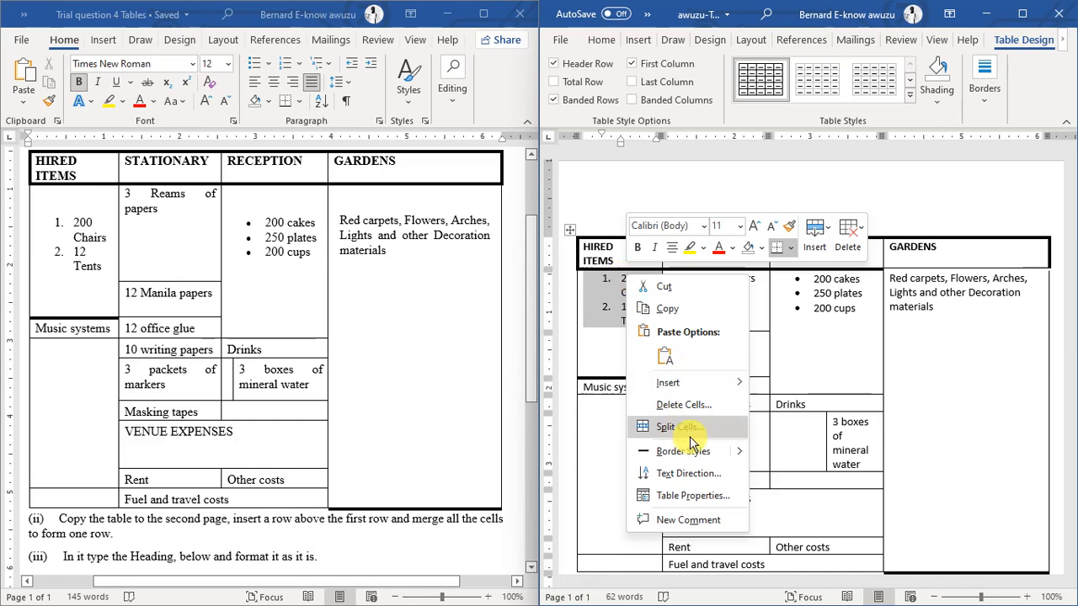
click(705, 497)
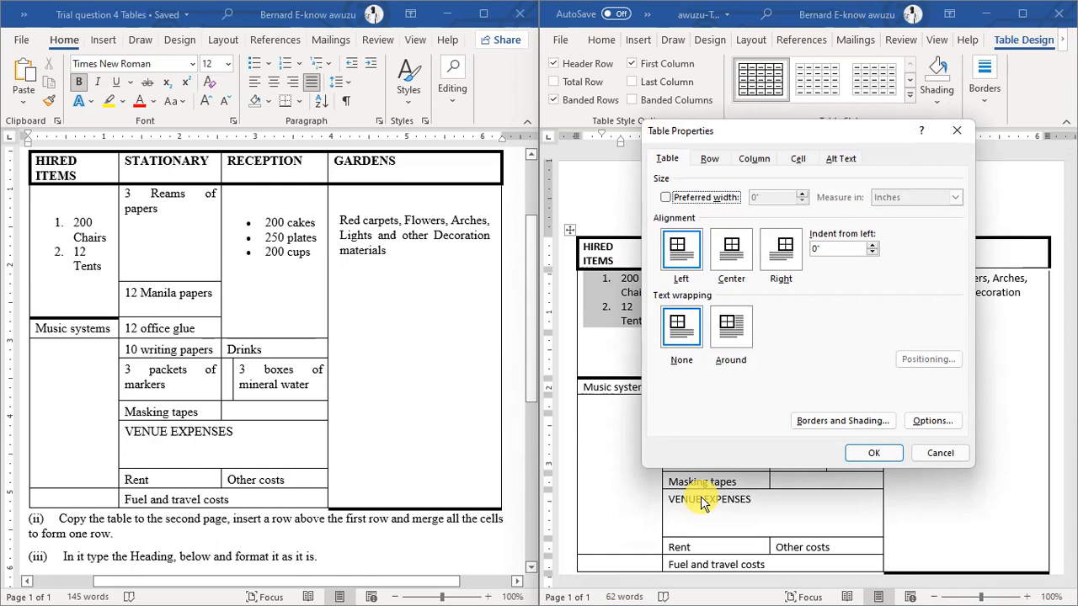
click(797, 160)
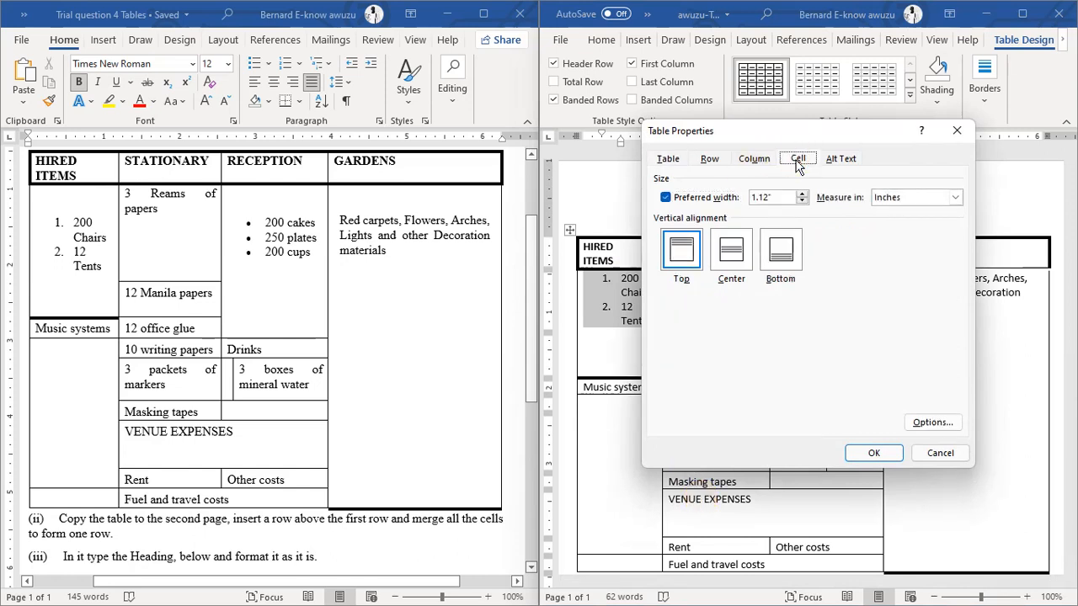
click(732, 254)
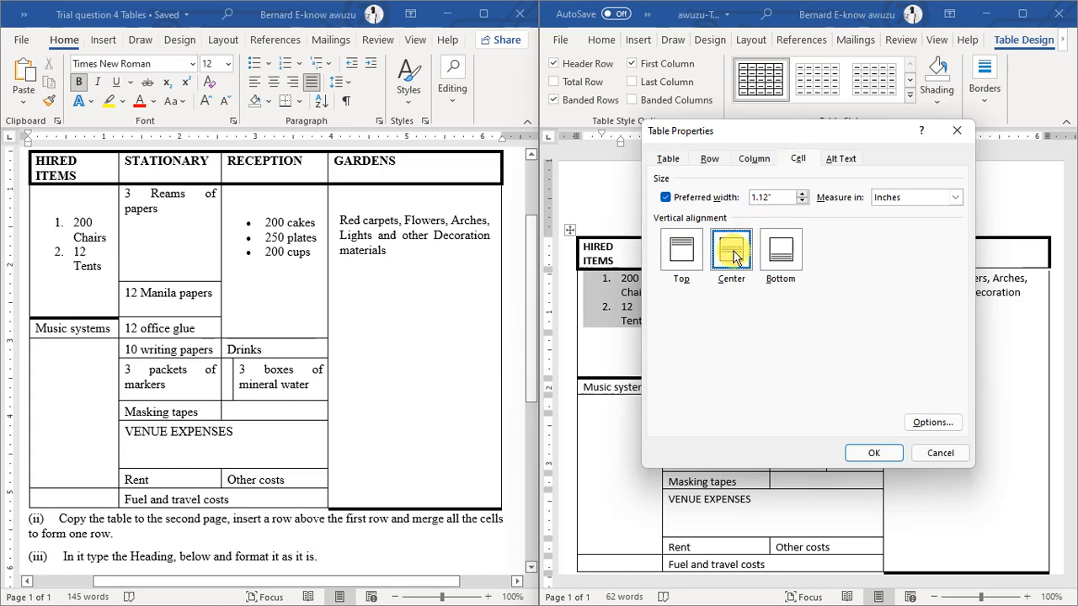
click(883, 453)
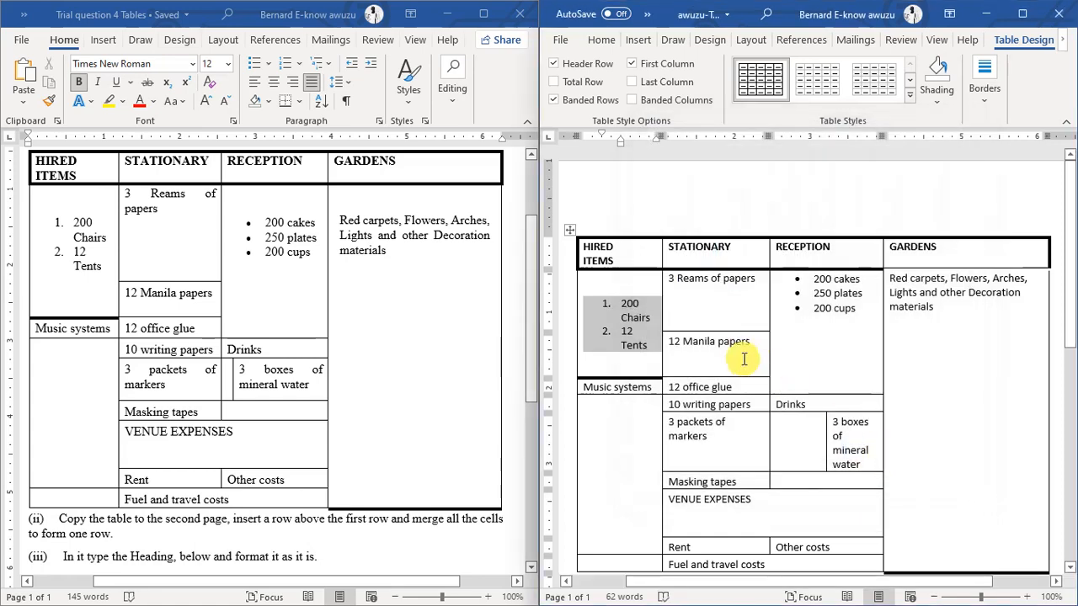
click(605, 362)
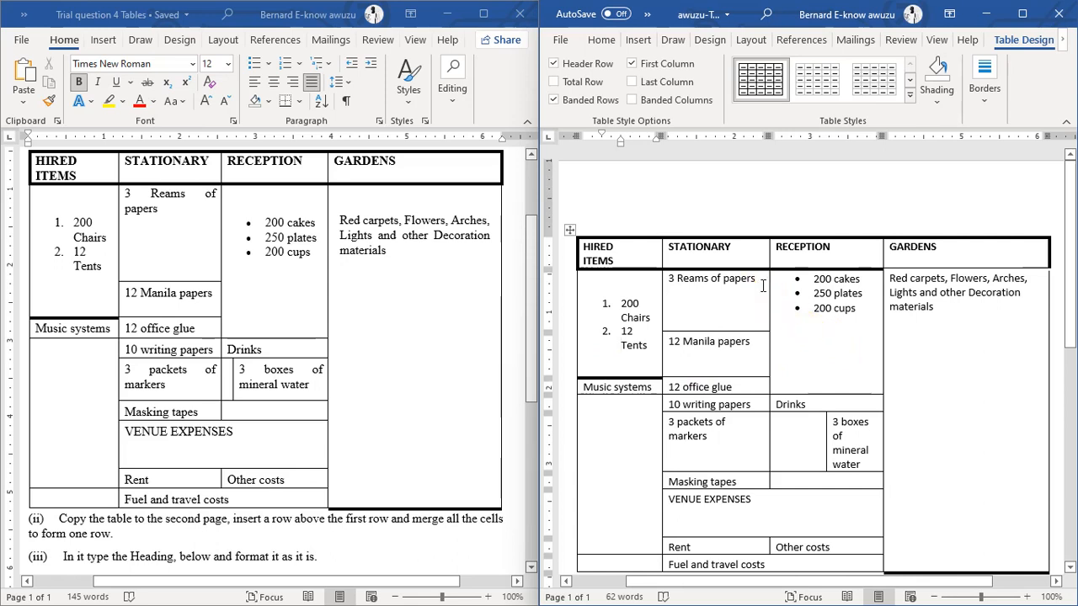
Apply justified alignment to the "3 Reams of papers" cell under STATIONARY.
drag(755, 281, 663, 286)
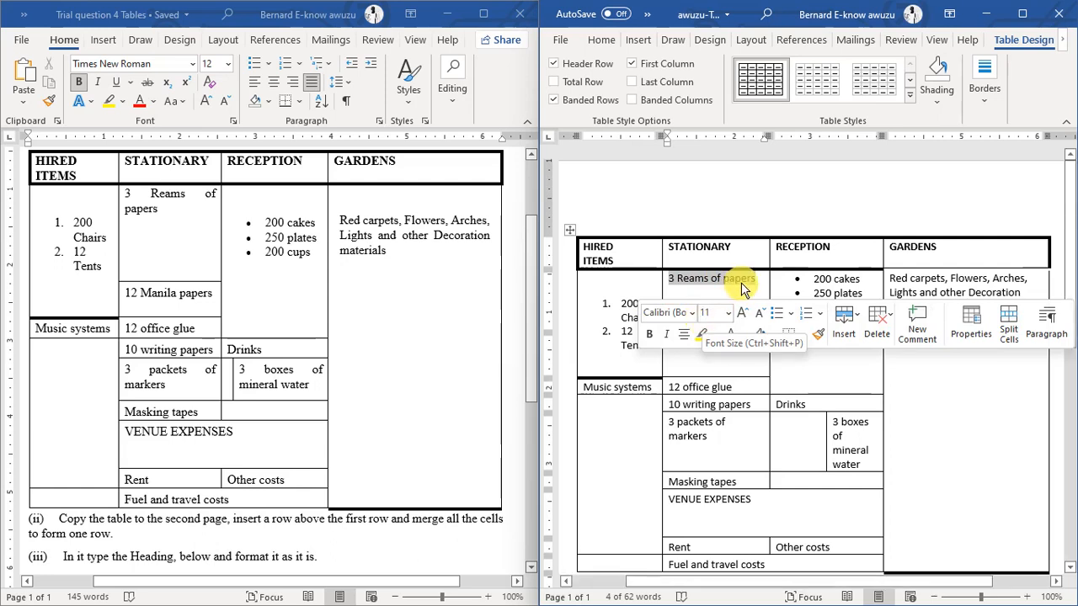
click(607, 41)
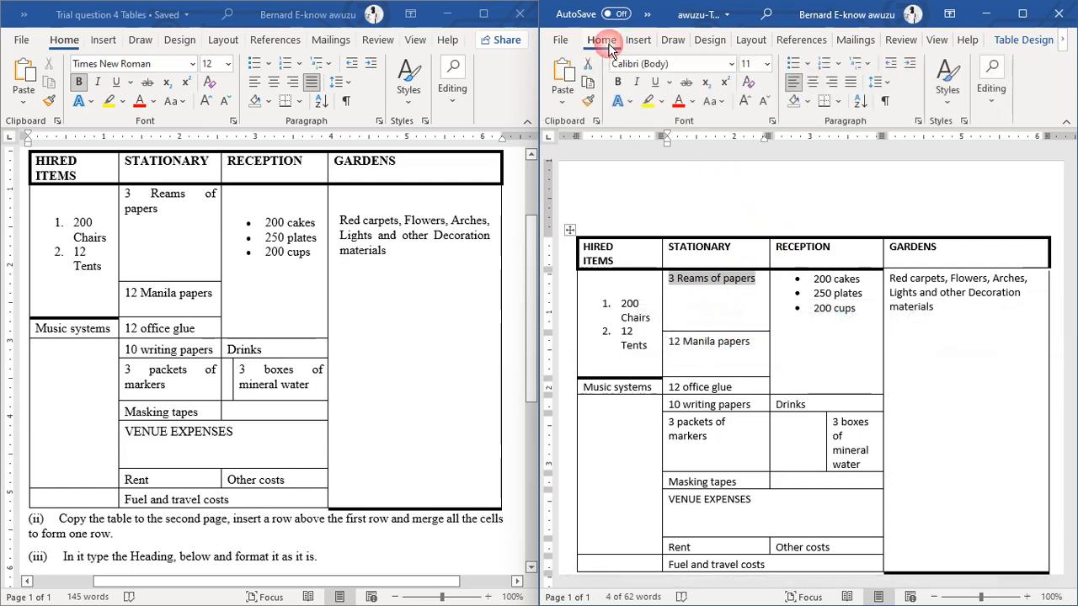
click(851, 82)
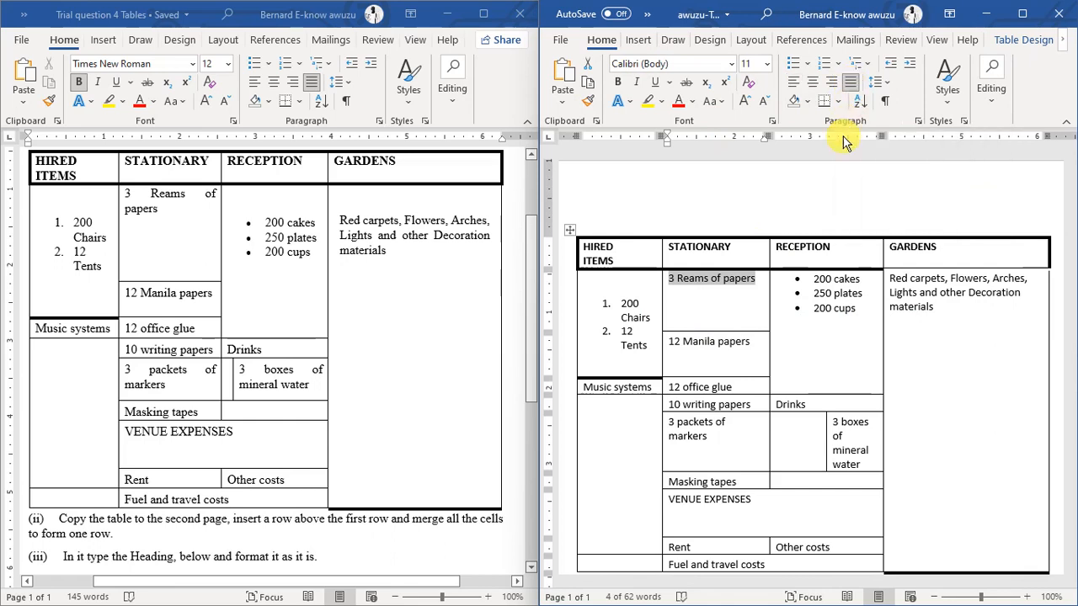
click(754, 311)
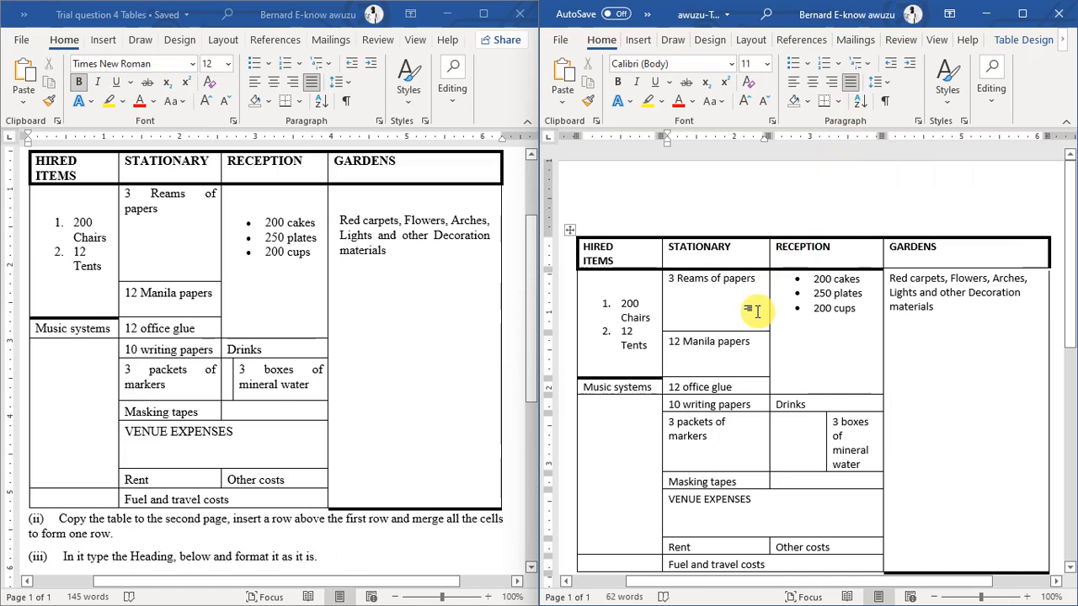
click(663, 330)
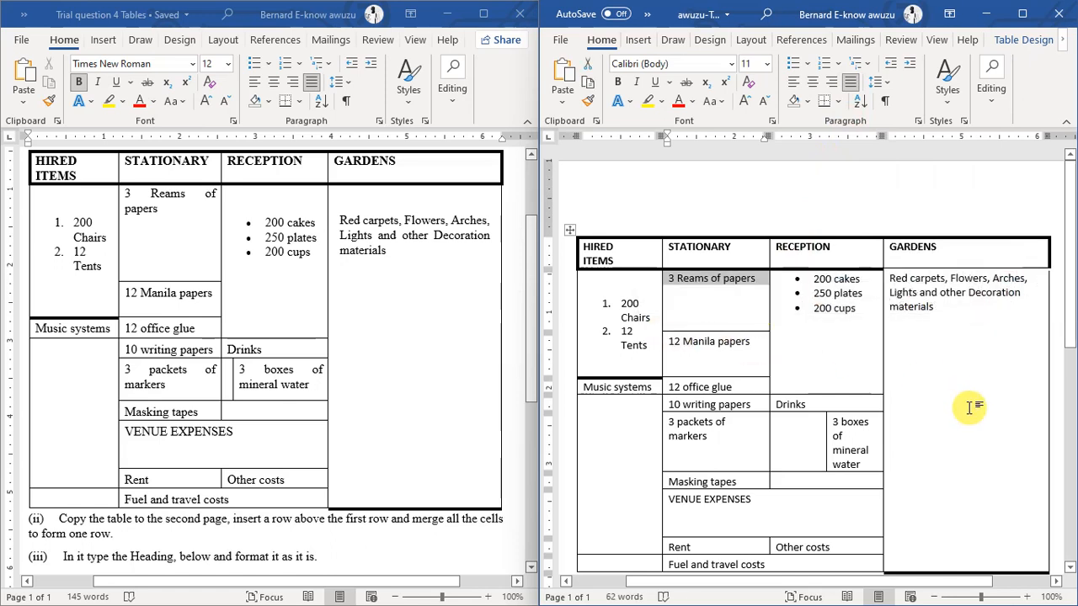
key(ctrl+j)
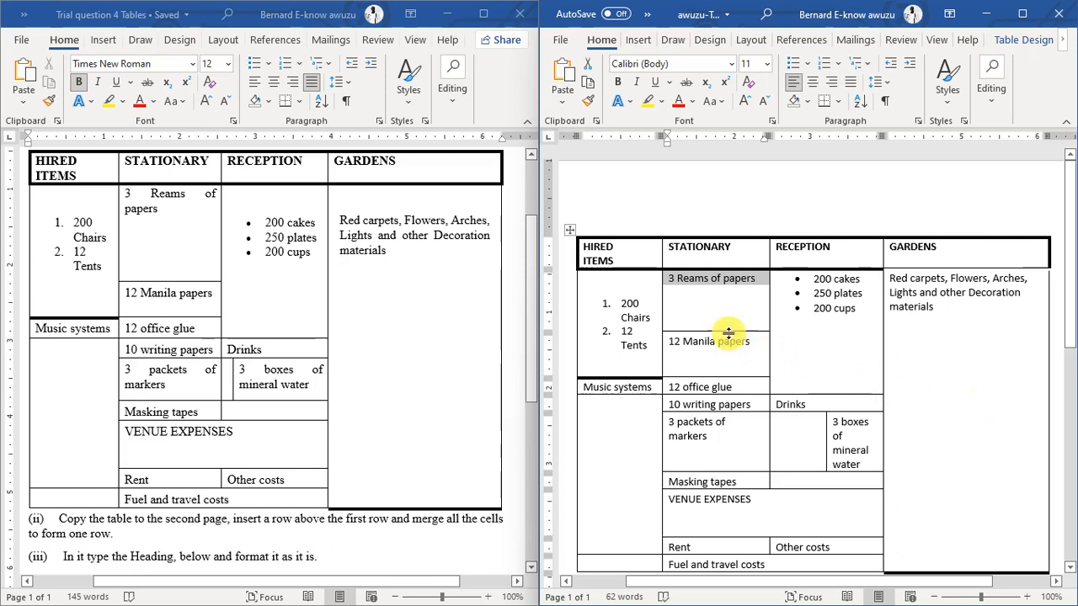
click(850, 84)
click(733, 310)
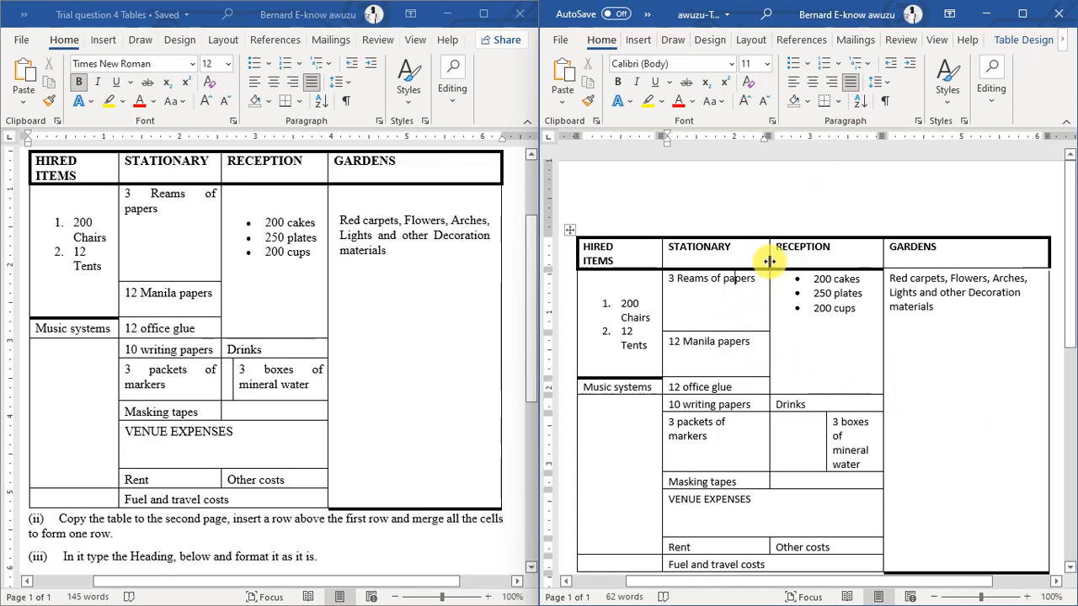
Try a wider STATIONARY column with justified alignment reapplied to "3 Reams of papers", and return the column to its narrower width.
drag(769, 262, 721, 282)
click(691, 279)
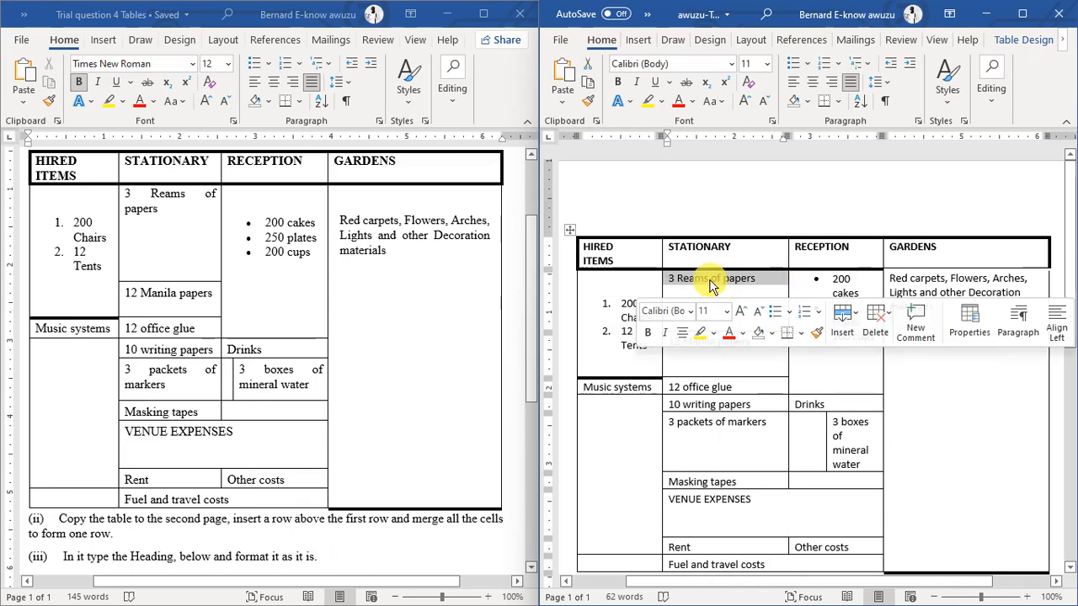
right_click(710, 285)
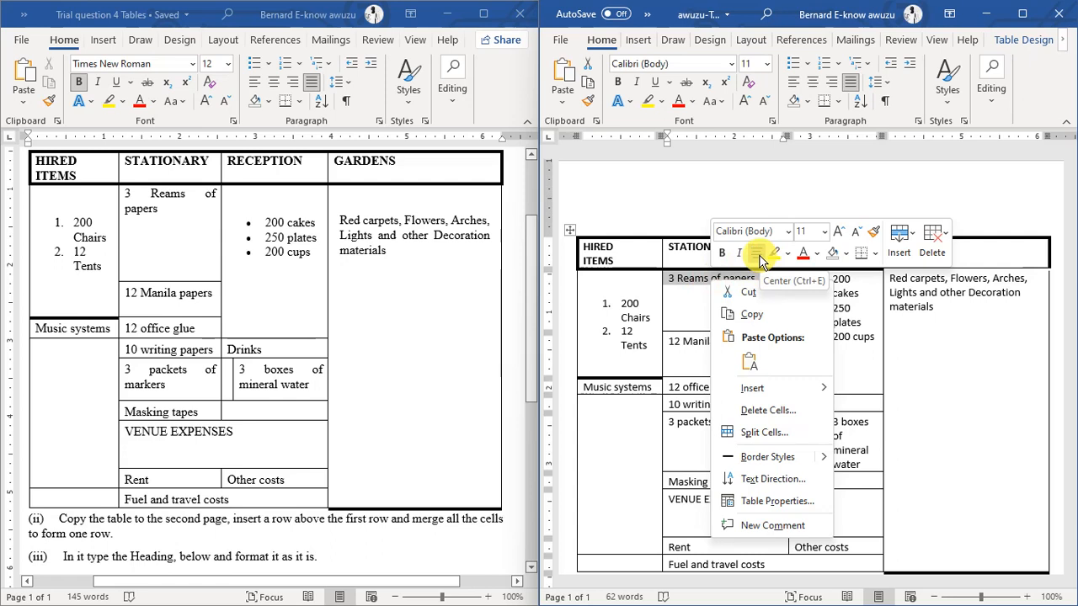
click(851, 87)
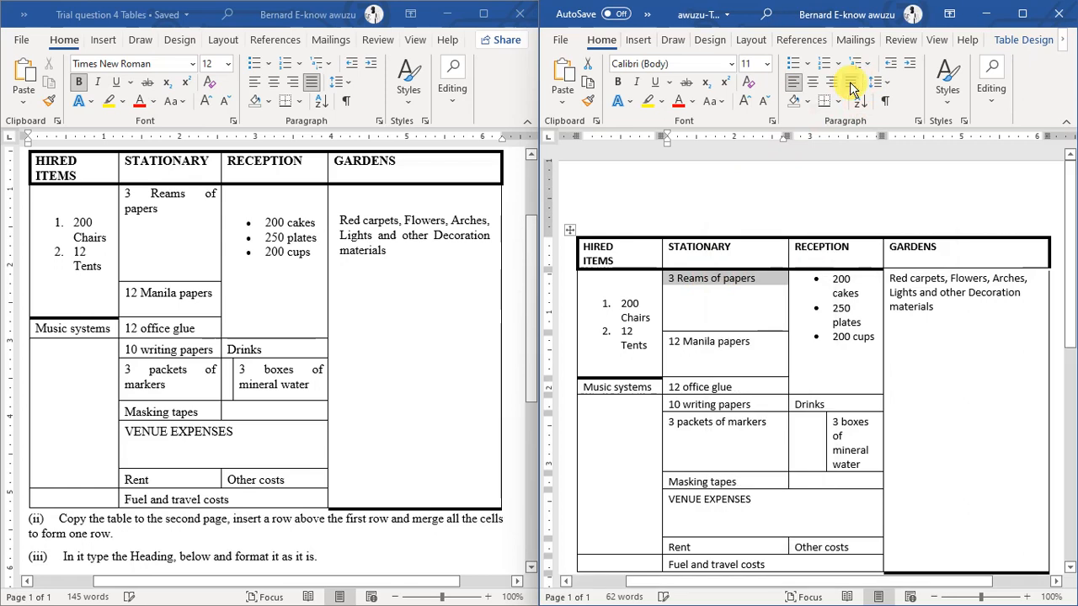
click(850, 84)
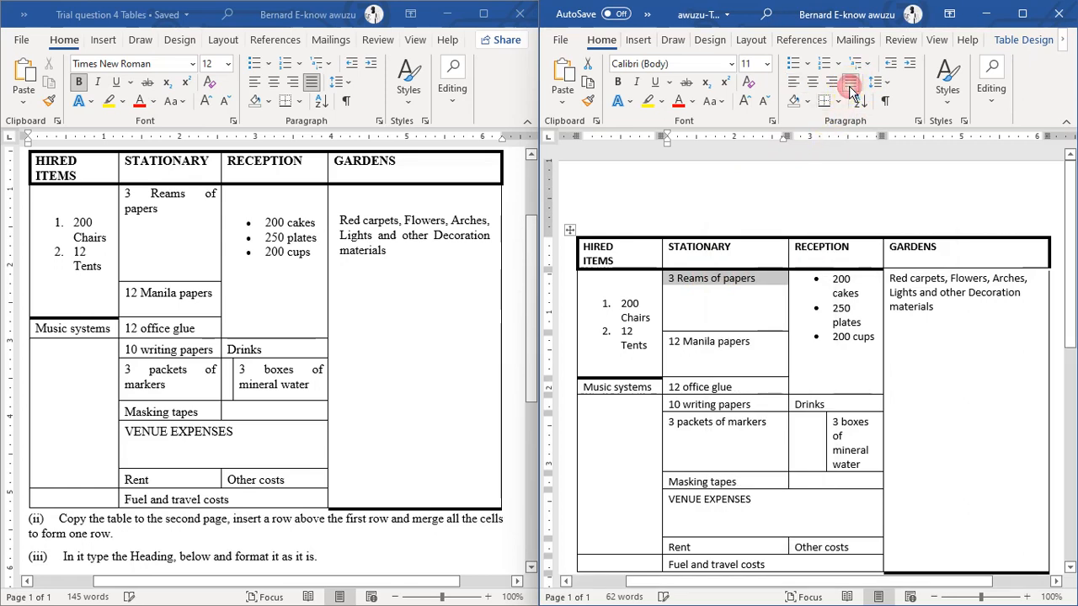
click(852, 90)
click(850, 87)
click(731, 322)
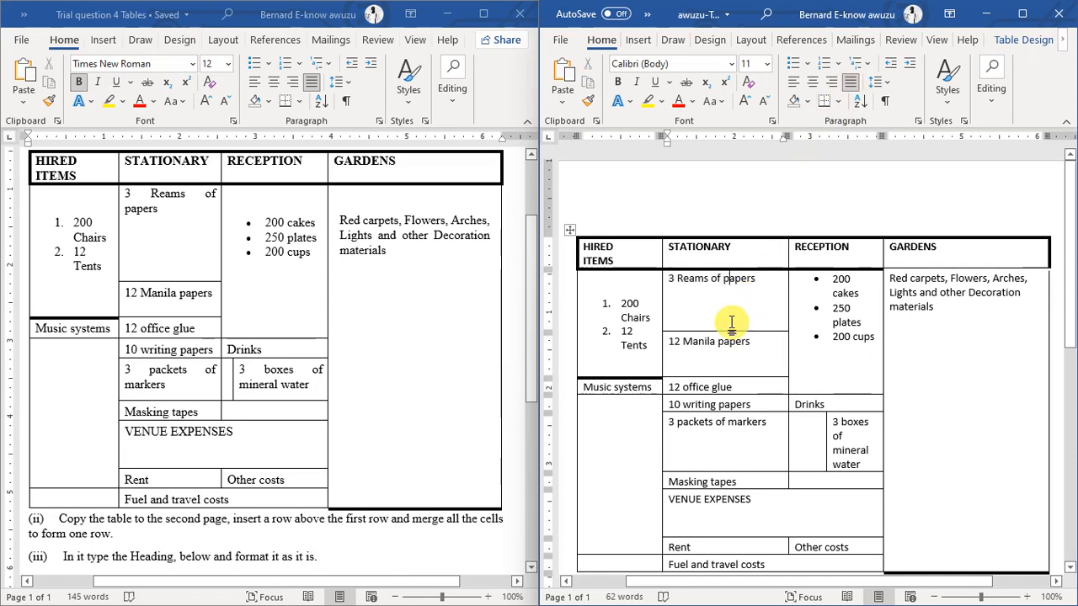
drag(787, 263, 767, 261)
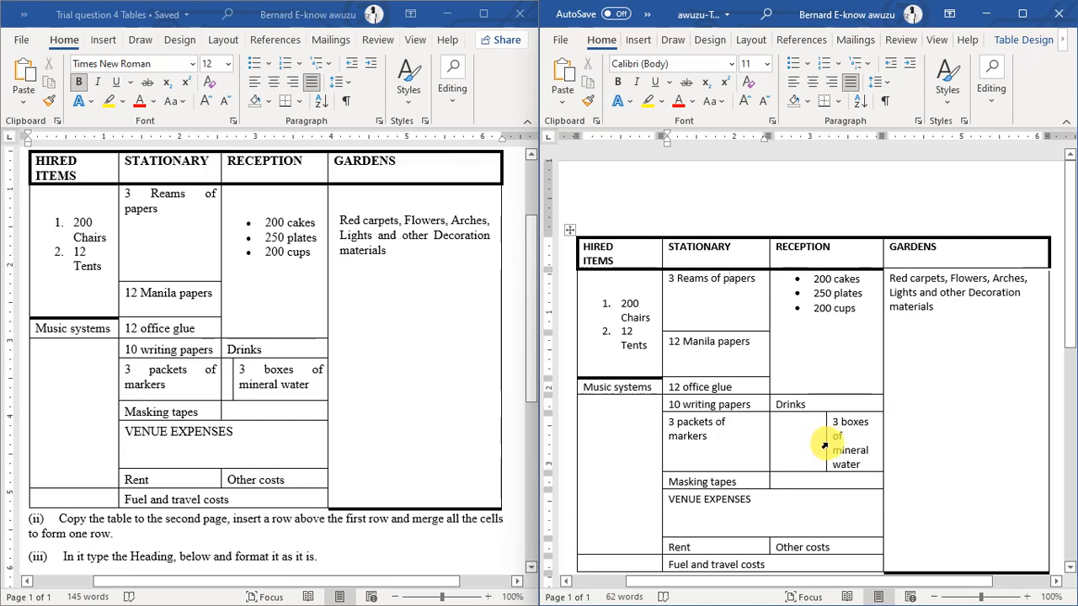
Widen the "3 boxes of mineral water" cell by moving its inner divider toward the STATIONARY column, and justify its text.
drag(826, 445, 792, 427)
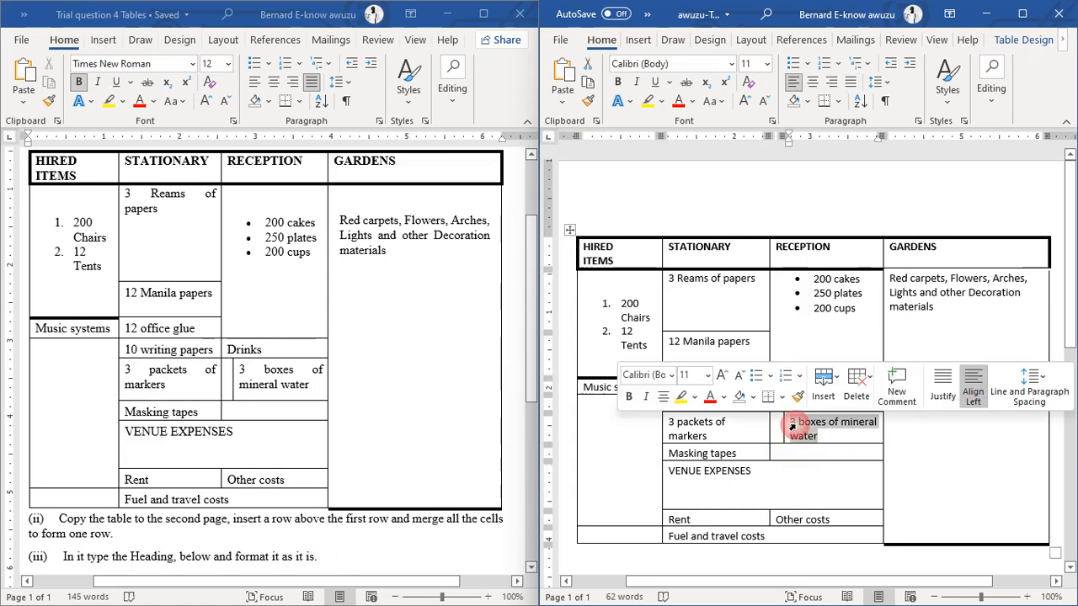
click(947, 395)
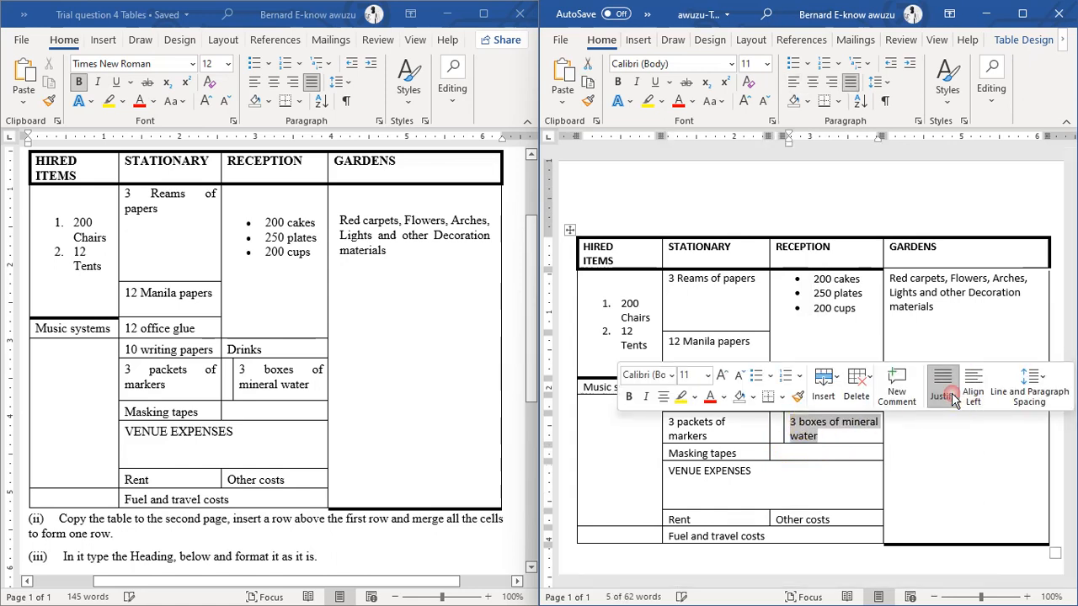
click(845, 434)
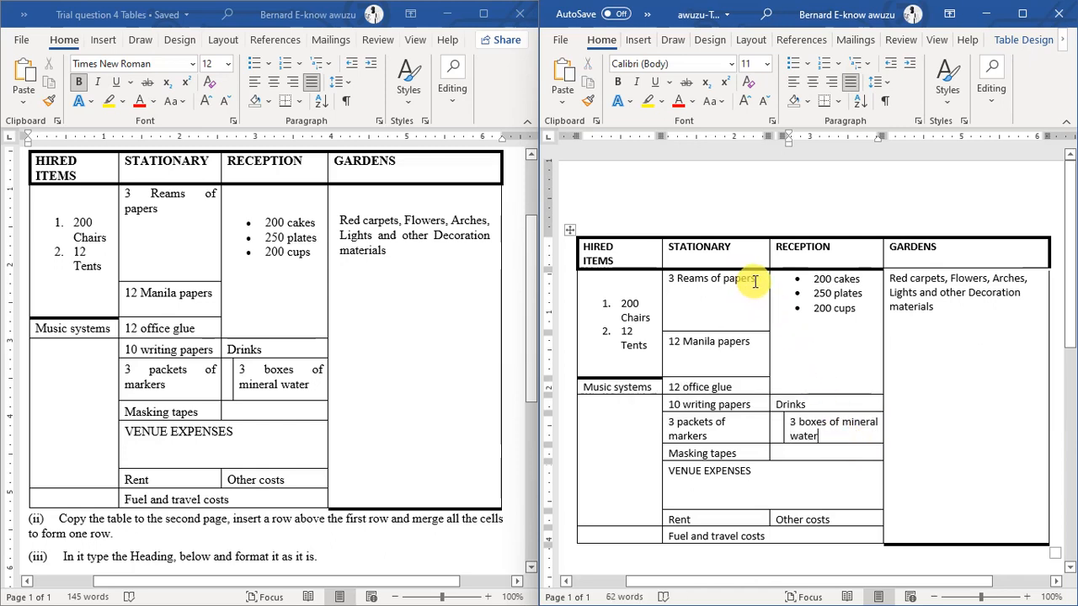
drag(757, 279, 671, 282)
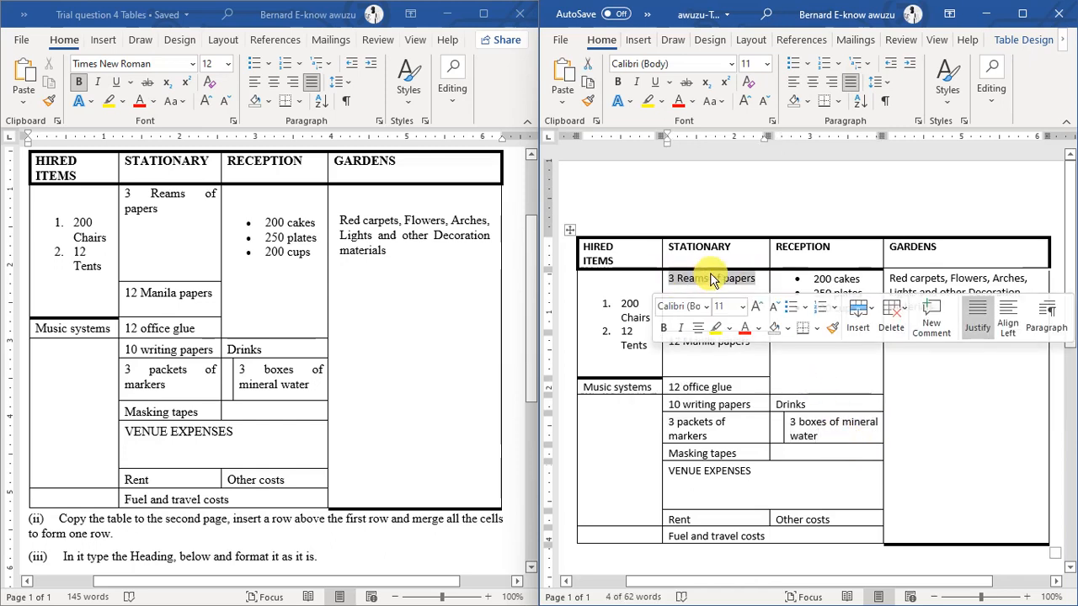
click(830, 425)
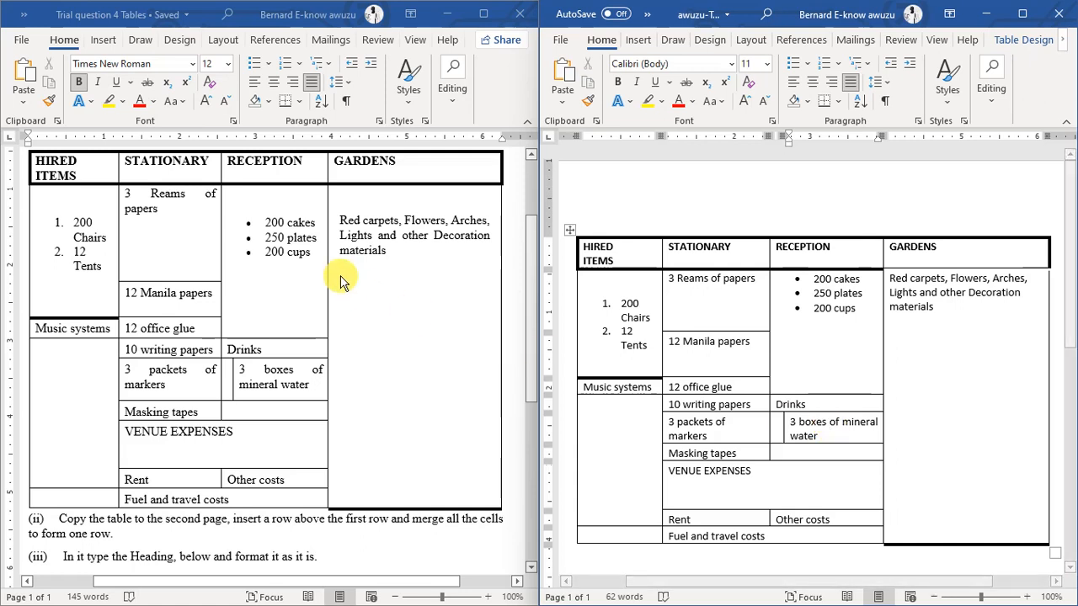
Justify the "Red carpets, Flowers, Arches, Lights and other Decoration materials" paragraph under GARDENS.
click(386, 250)
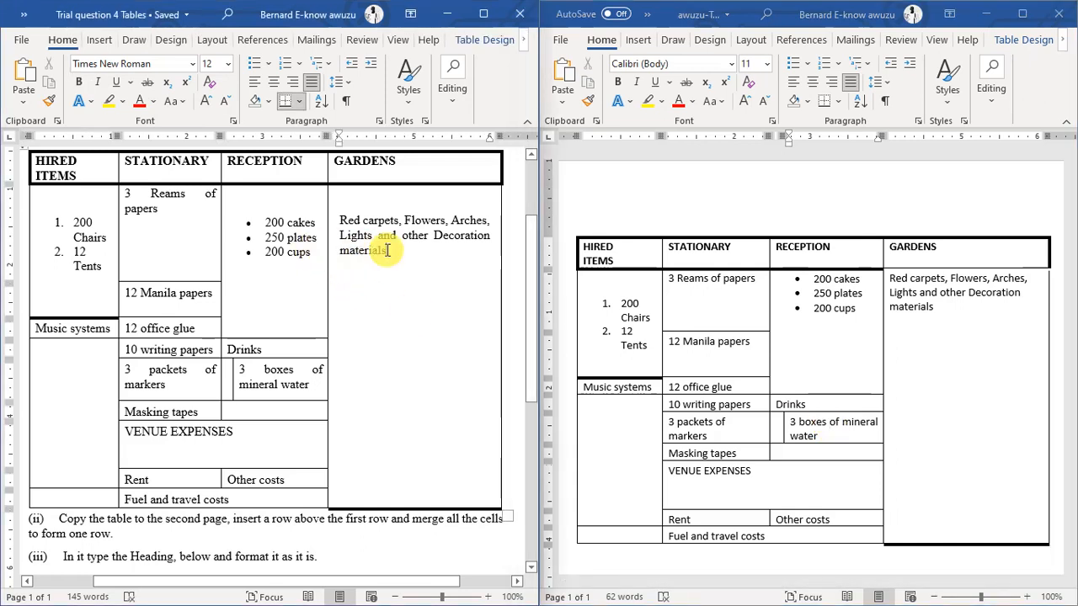
click(953, 294)
click(917, 307)
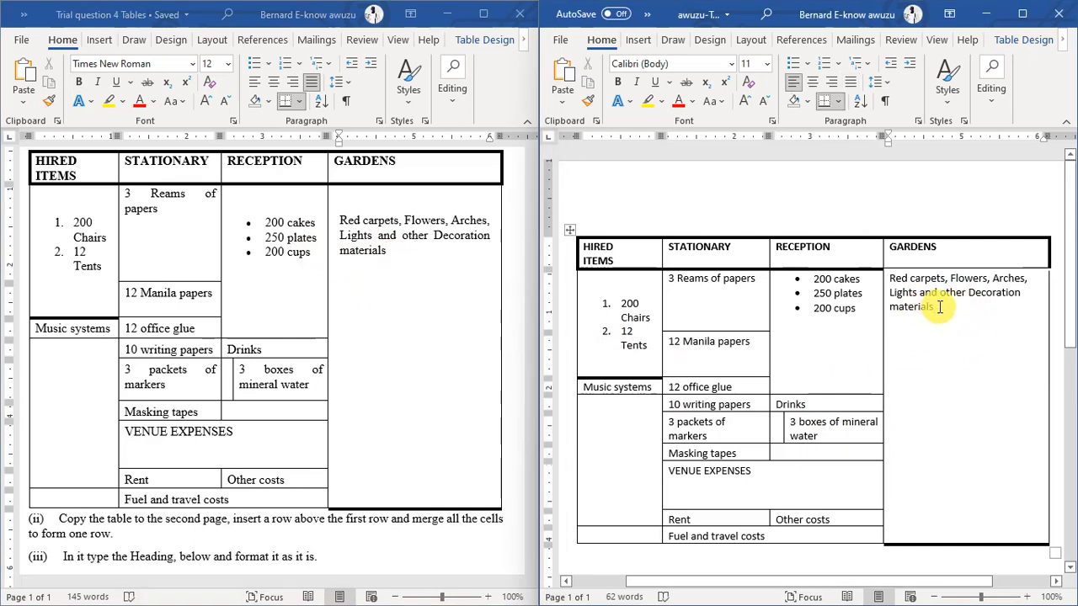
drag(942, 308, 883, 283)
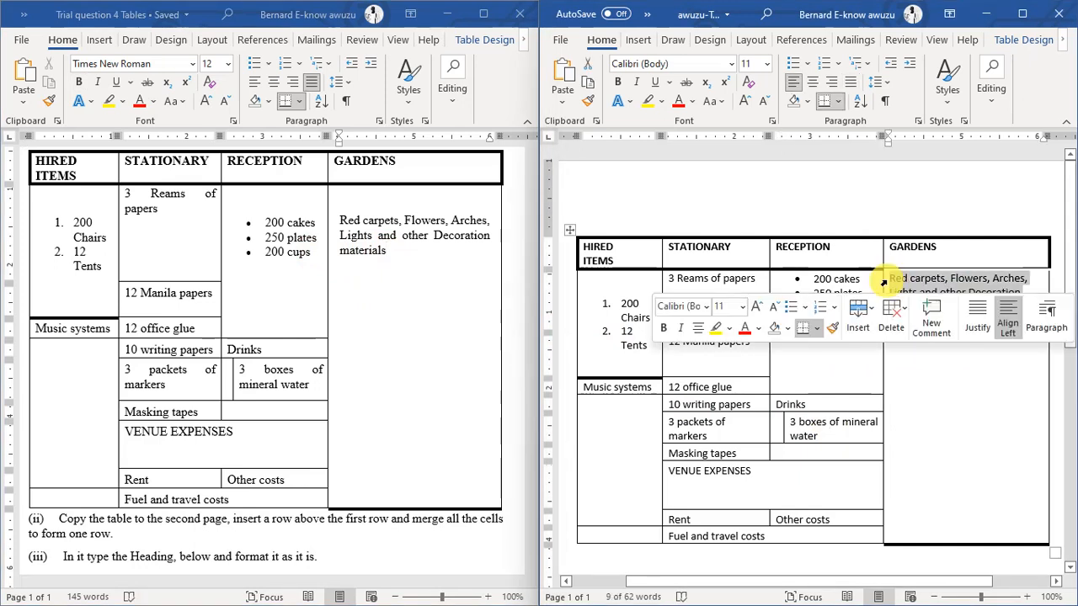
click(975, 313)
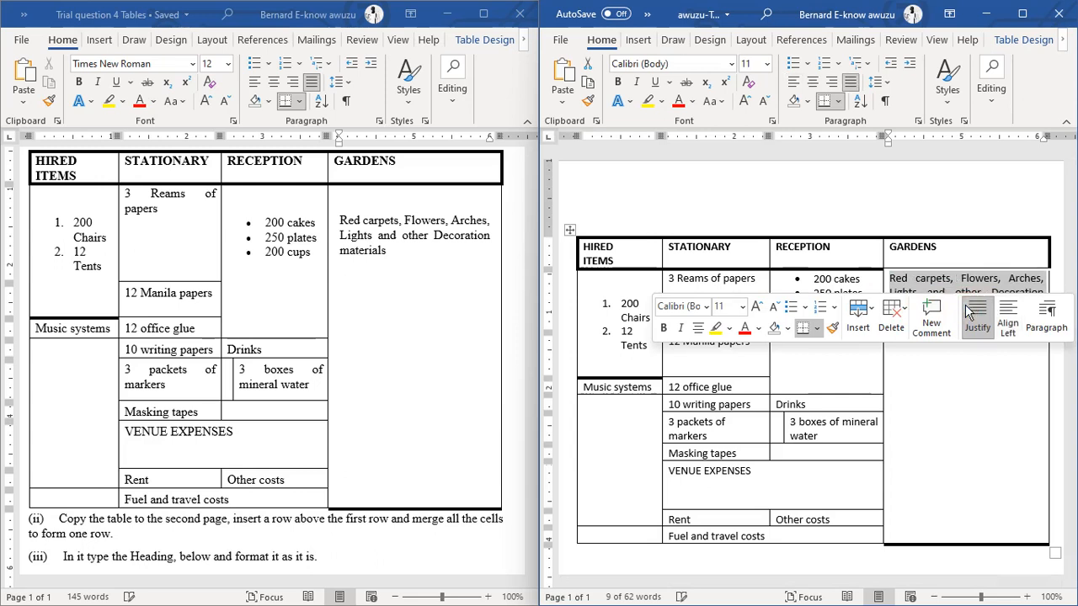
click(995, 416)
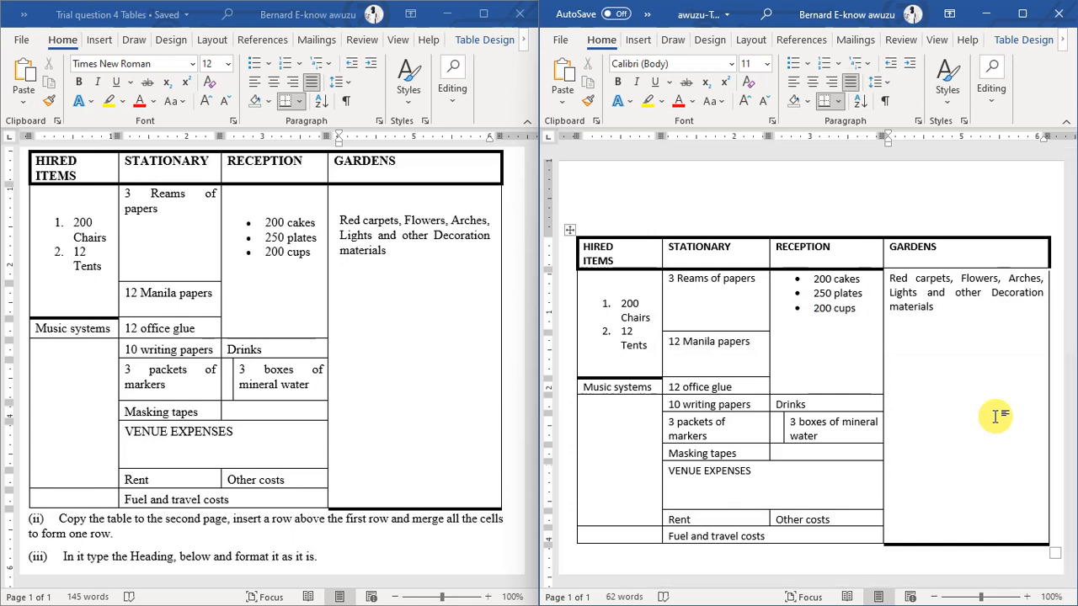
Insert a blank line above the justified paragraph in the GARDENS cell.
click(886, 281)
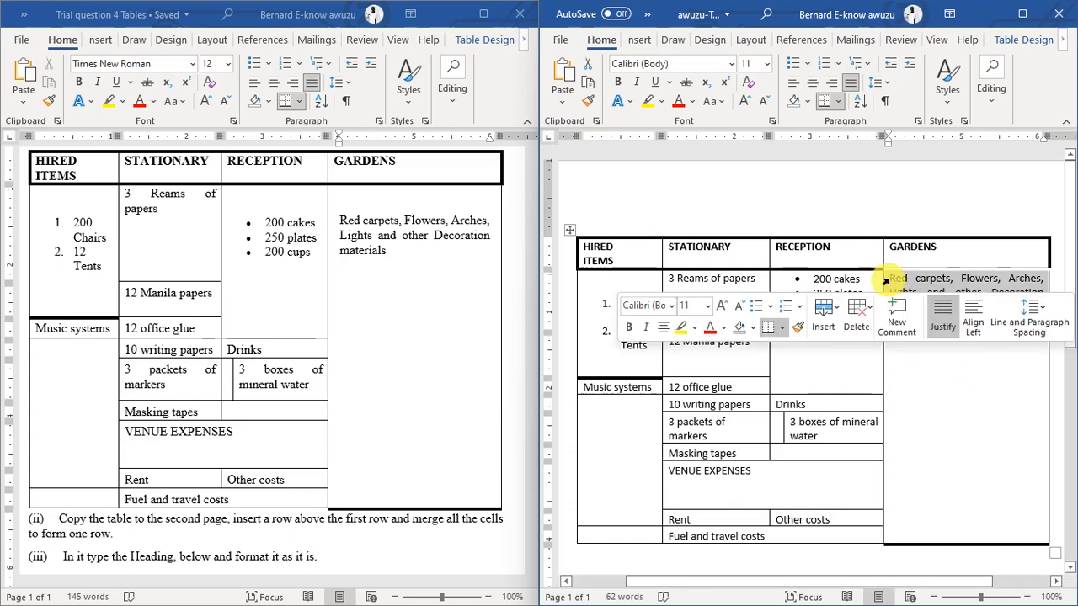
click(917, 338)
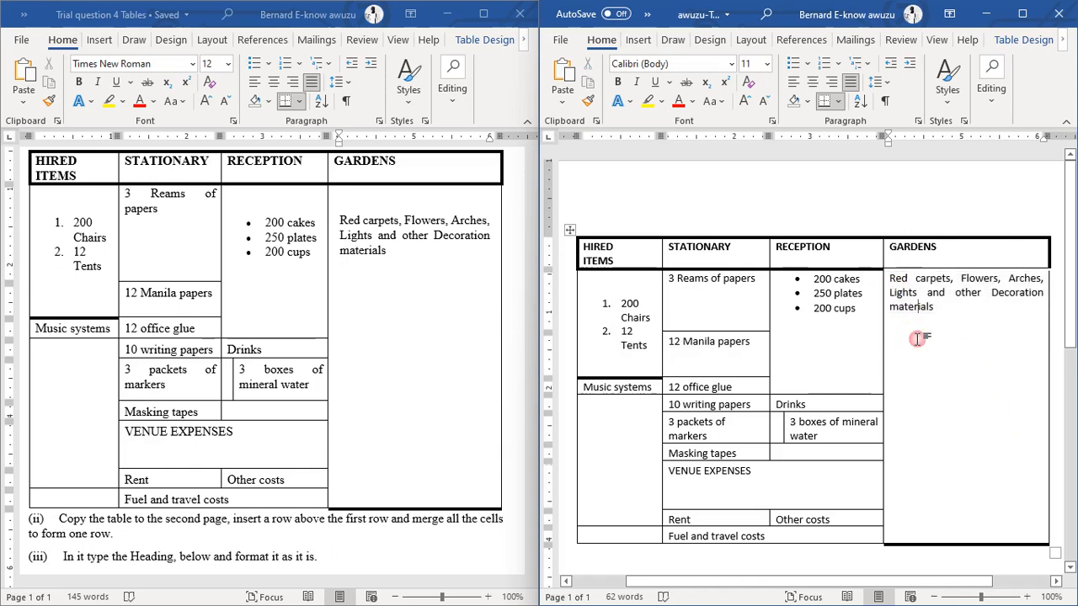
click(891, 284)
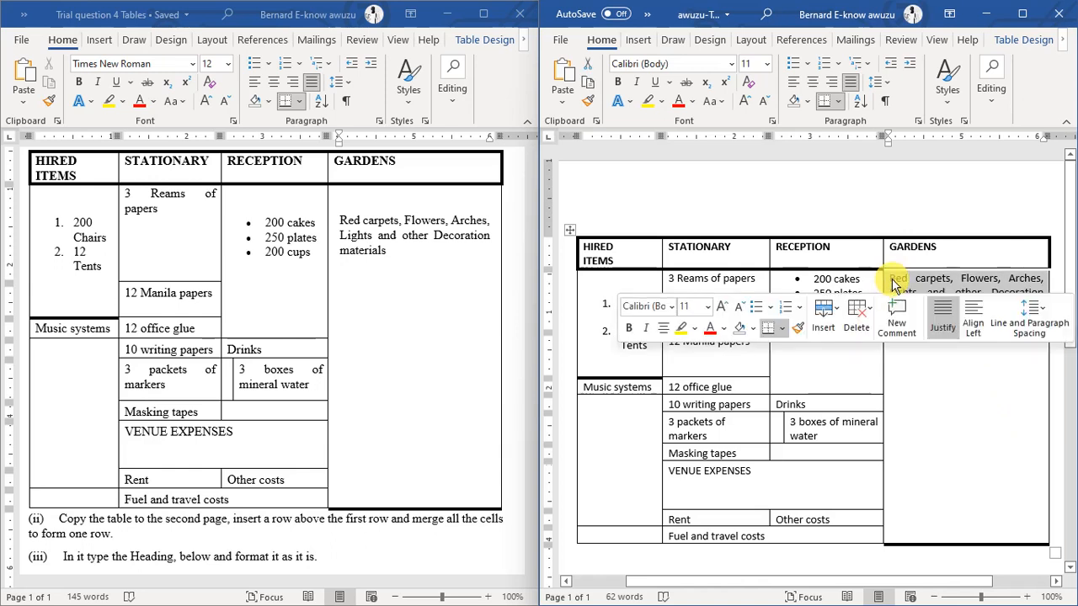
click(892, 282)
key(Return)
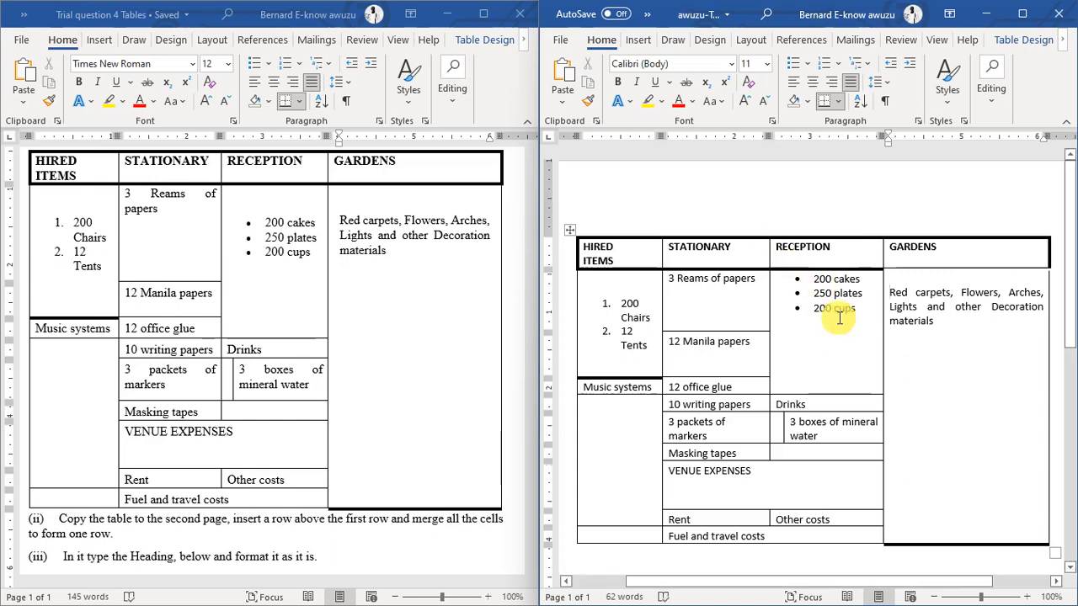
Centre the bulleted cakes, plates and cups list vertically in its RECEPTION cell, and lower the GARDENS paragraph with two more blank lines.
drag(851, 355, 843, 290)
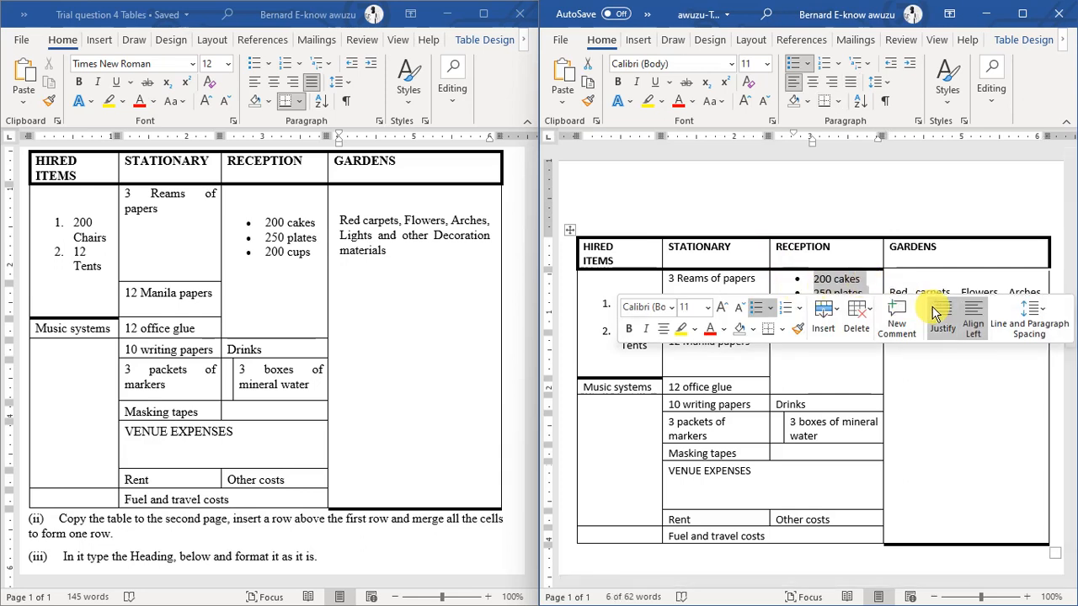
right_click(839, 291)
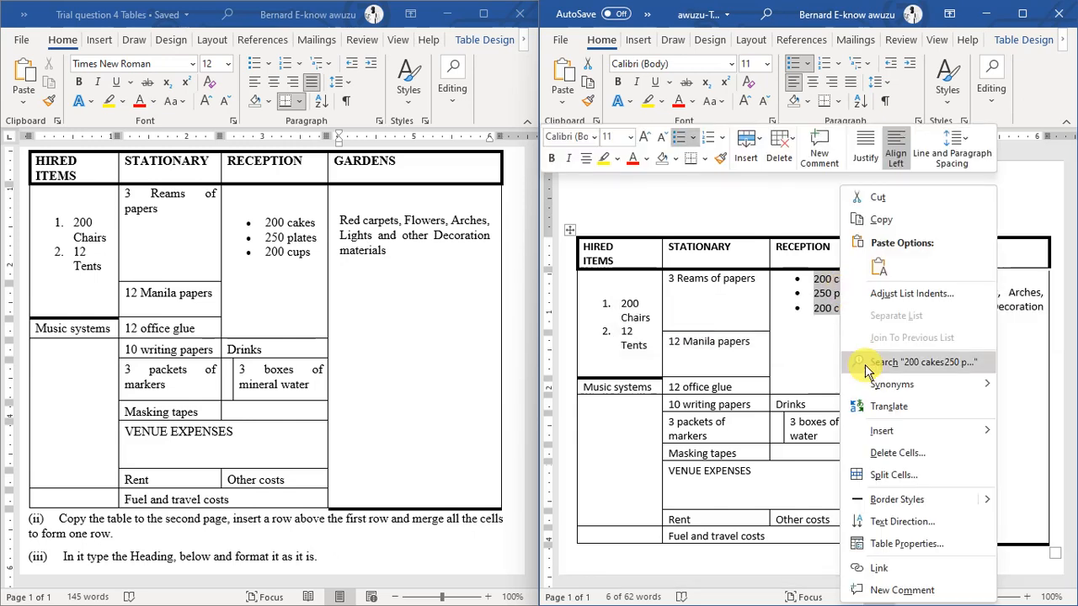
click(925, 544)
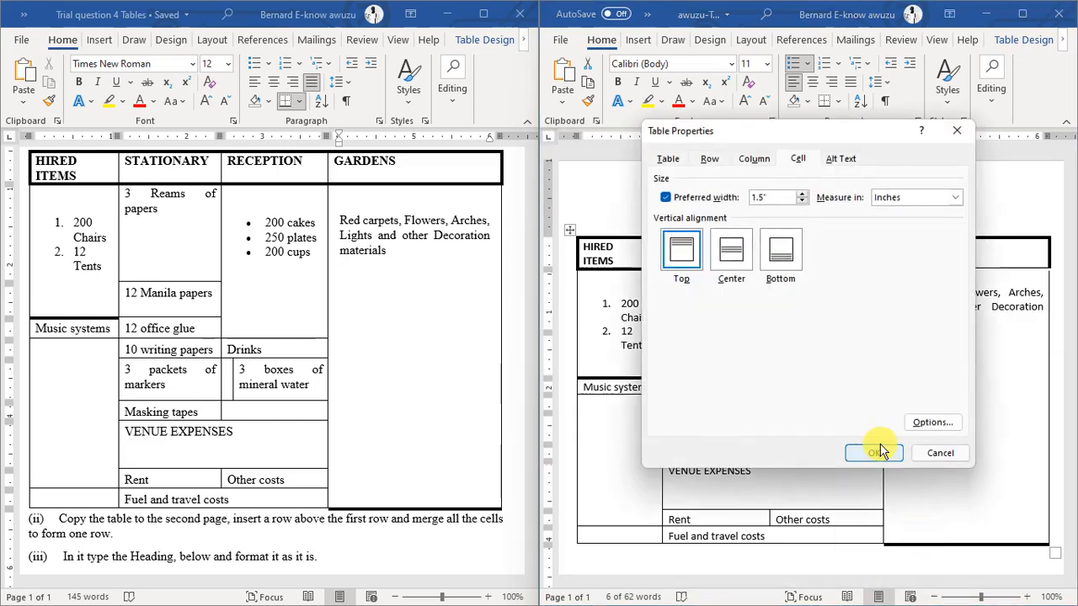
click(732, 256)
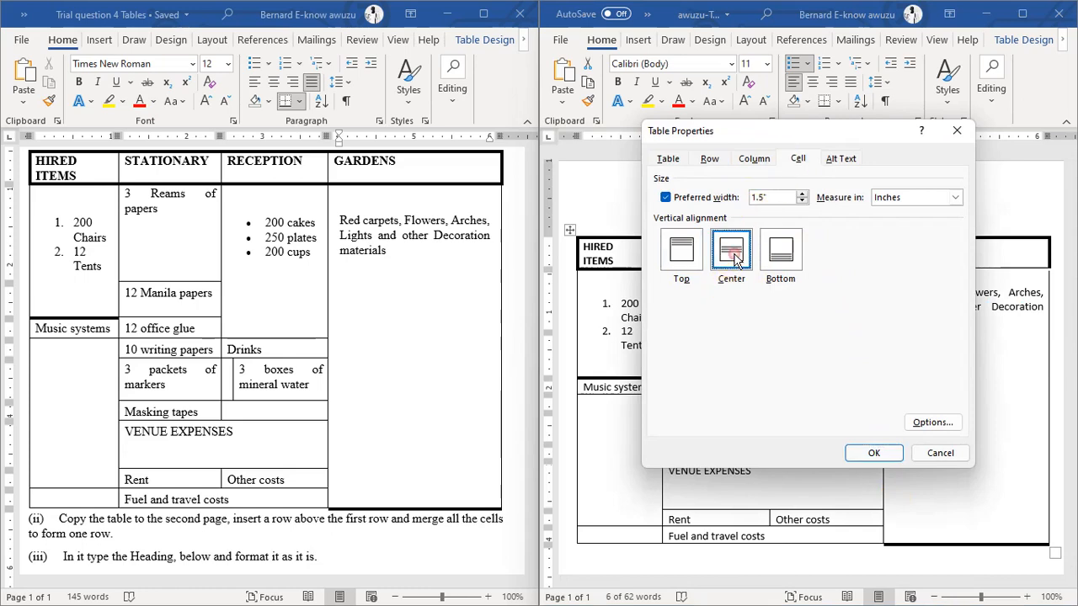
click(874, 454)
click(846, 371)
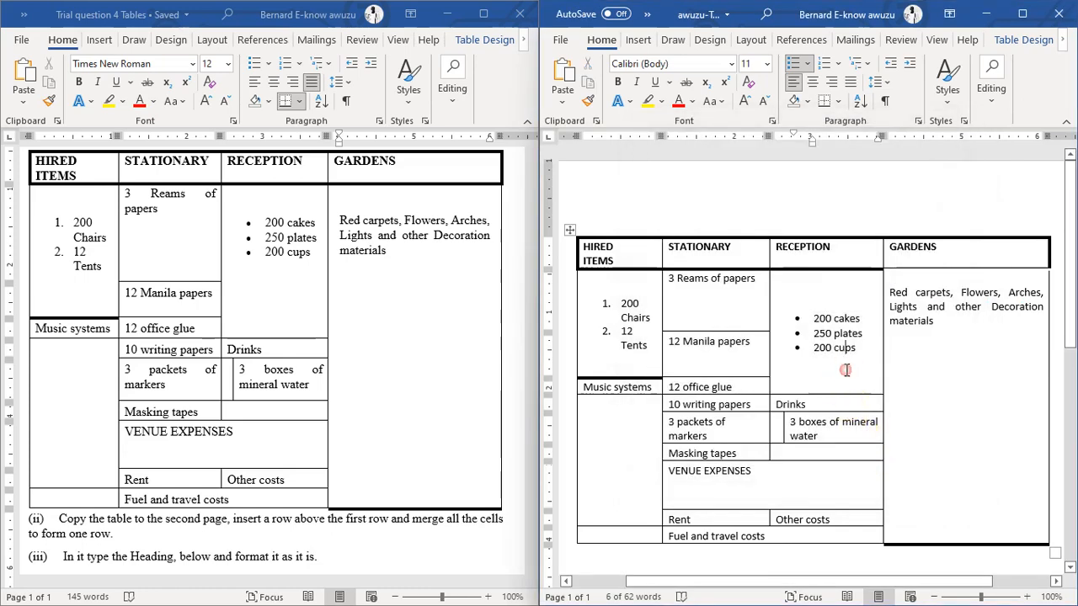
click(893, 296)
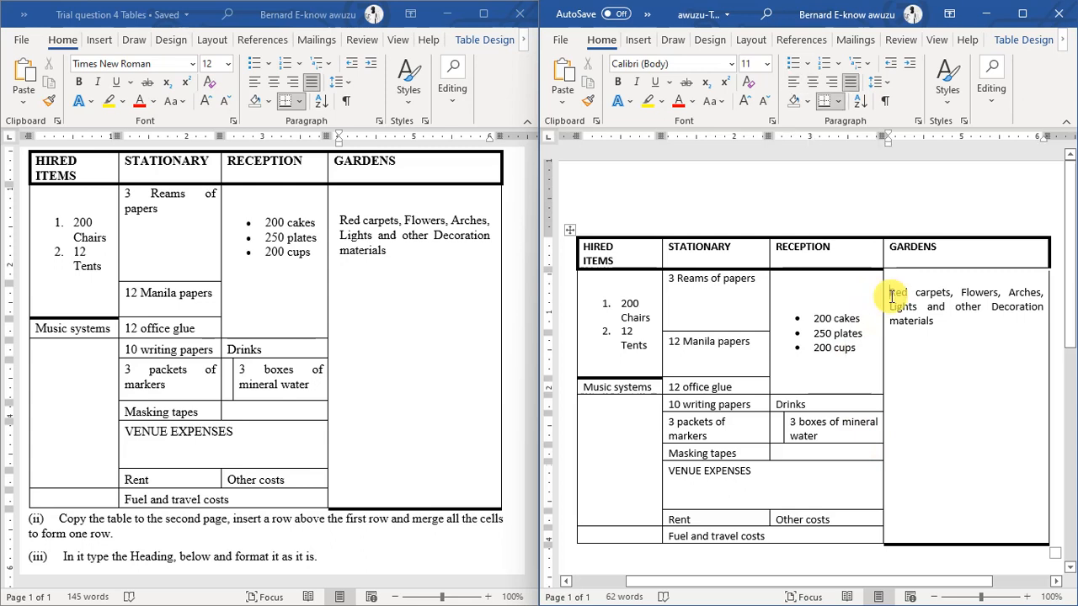
key(Return)
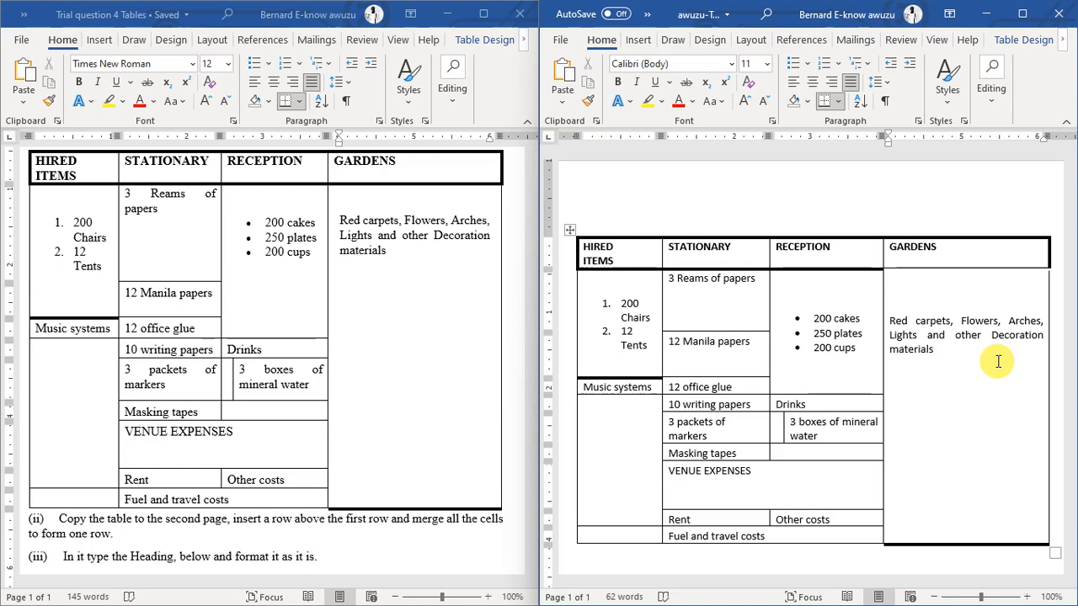
Set the whole table's text to Times New Roman, size 12, and clear the selection.
click(570, 231)
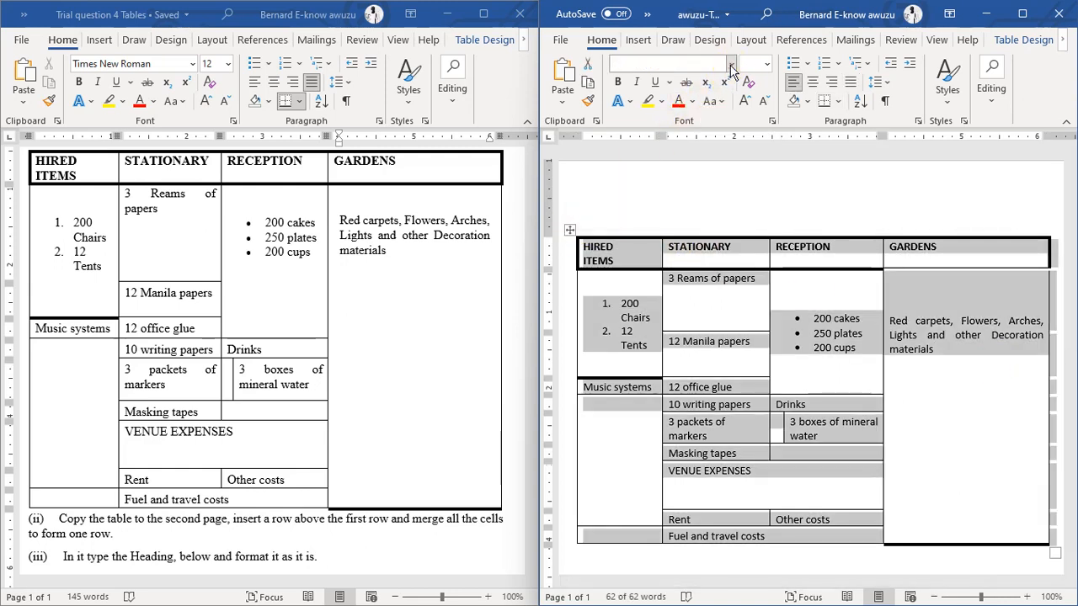
click(730, 66)
click(653, 176)
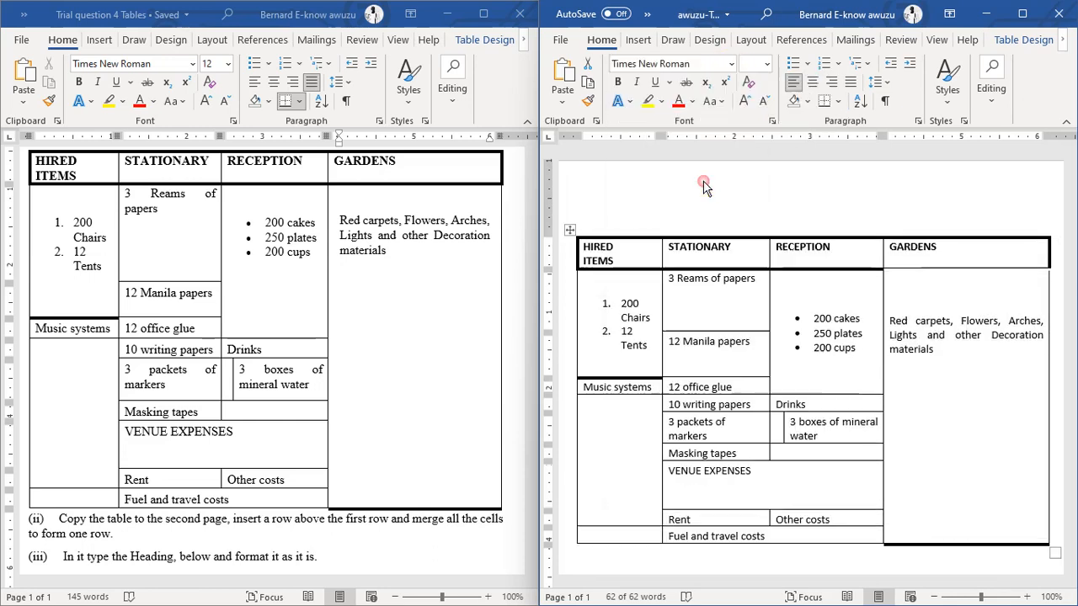
click(766, 65)
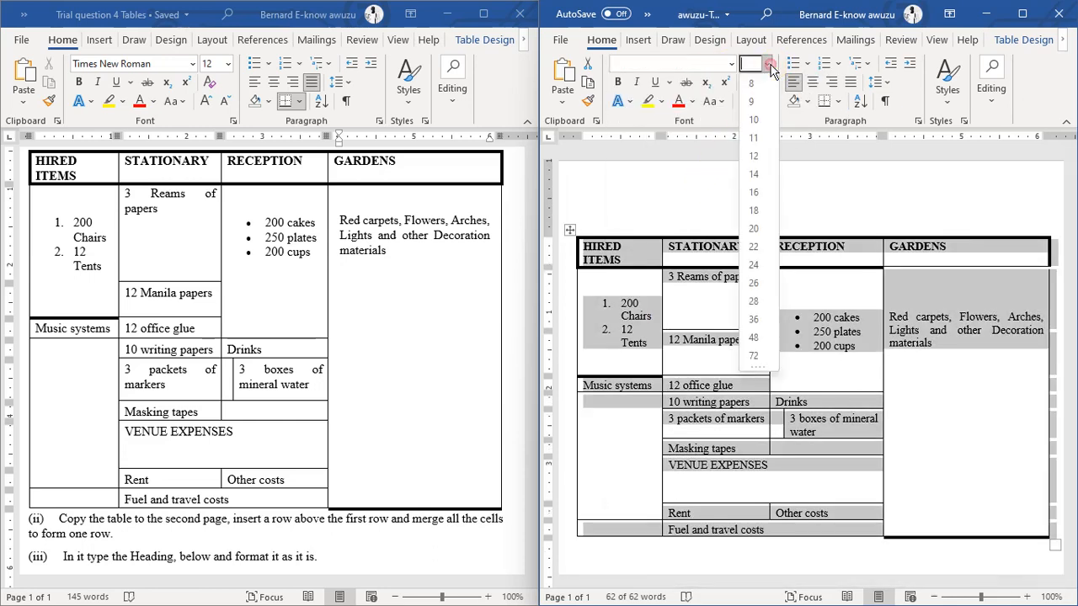
click(754, 157)
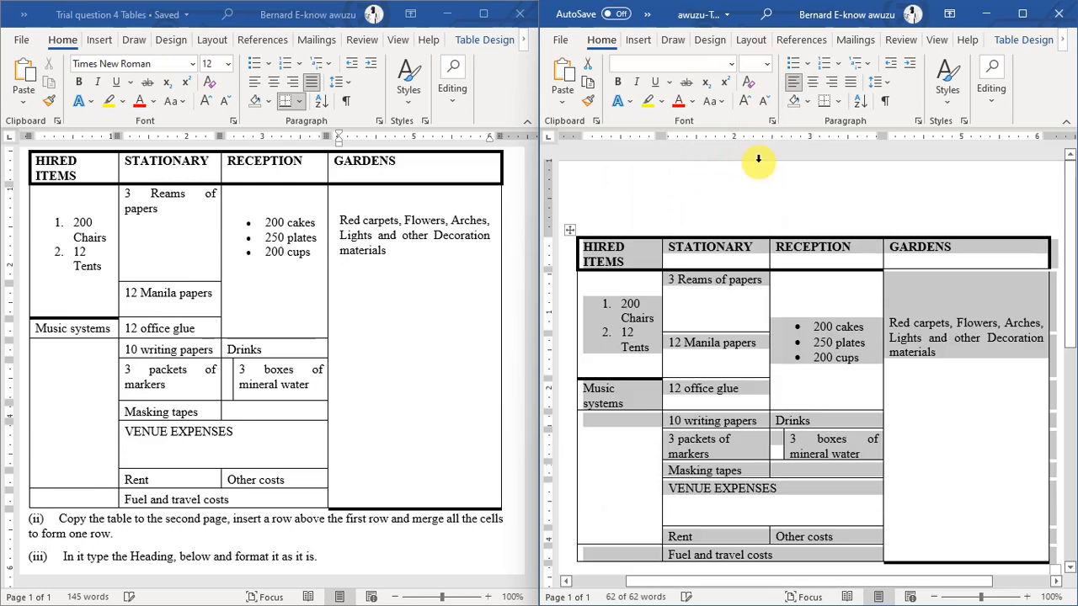
click(751, 310)
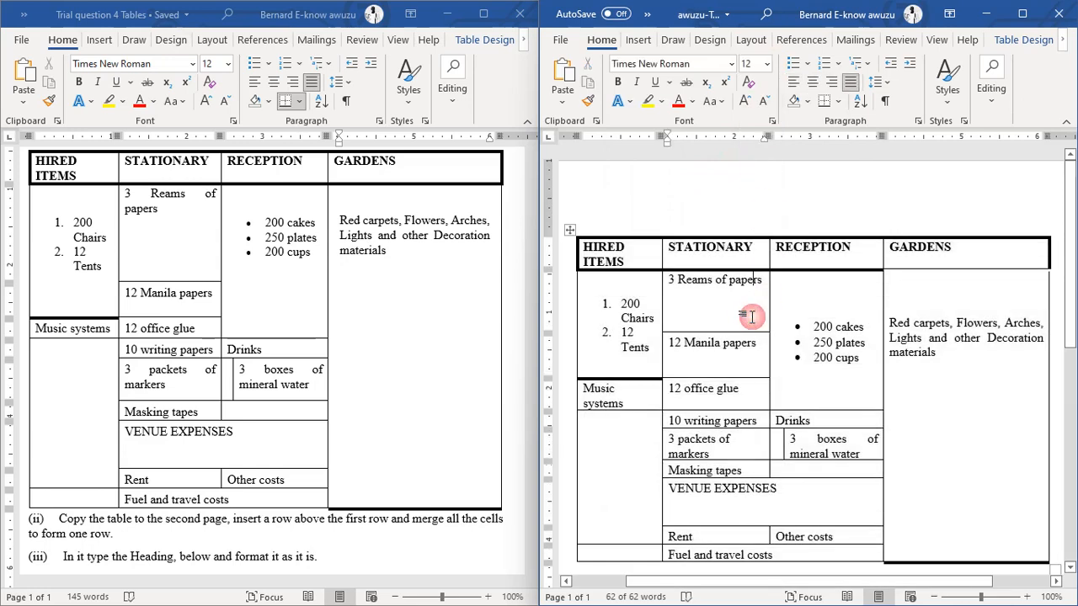
Narrow the STATIONARY column slightly, and move the inner divider beside "3 boxes of mineral water" toward that column.
drag(769, 260, 758, 260)
click(759, 259)
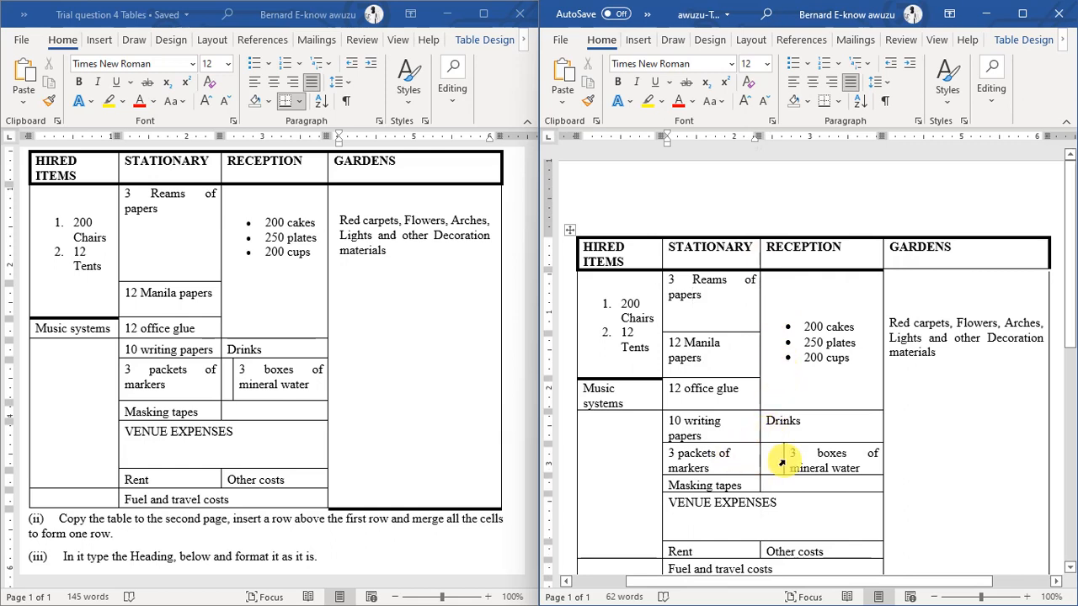
drag(782, 464, 761, 456)
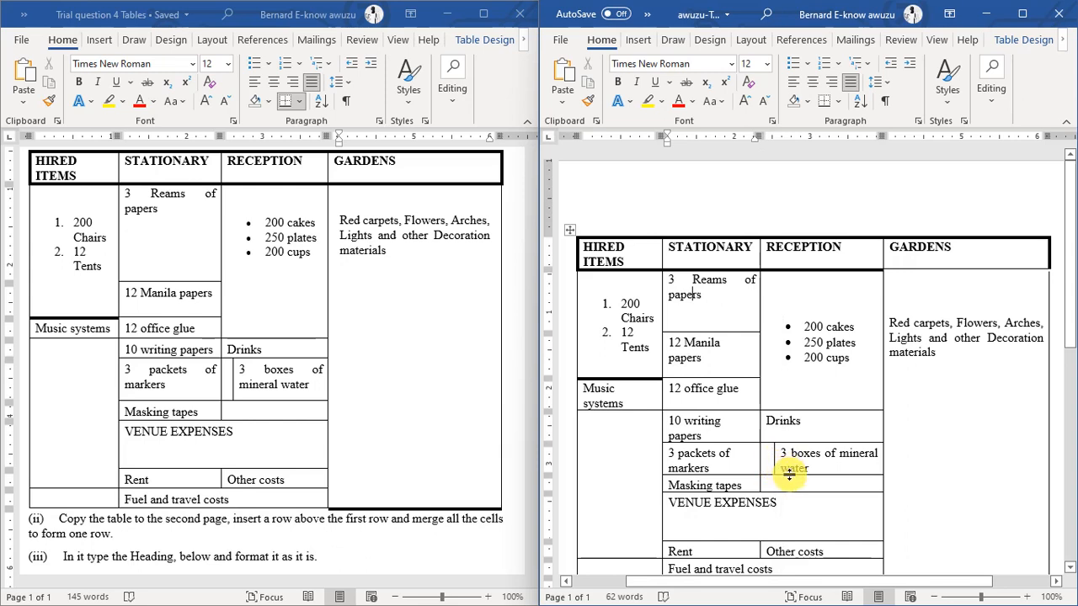
Increase the height of the "3 packets of markers" row, and justify that cell's text.
drag(789, 477, 789, 487)
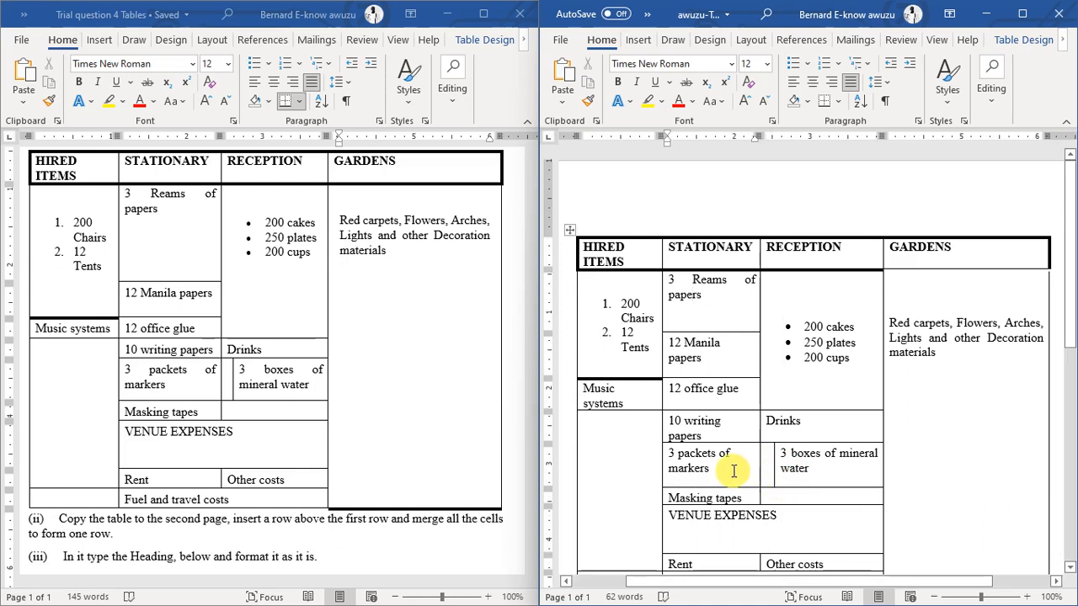
drag(724, 470, 670, 455)
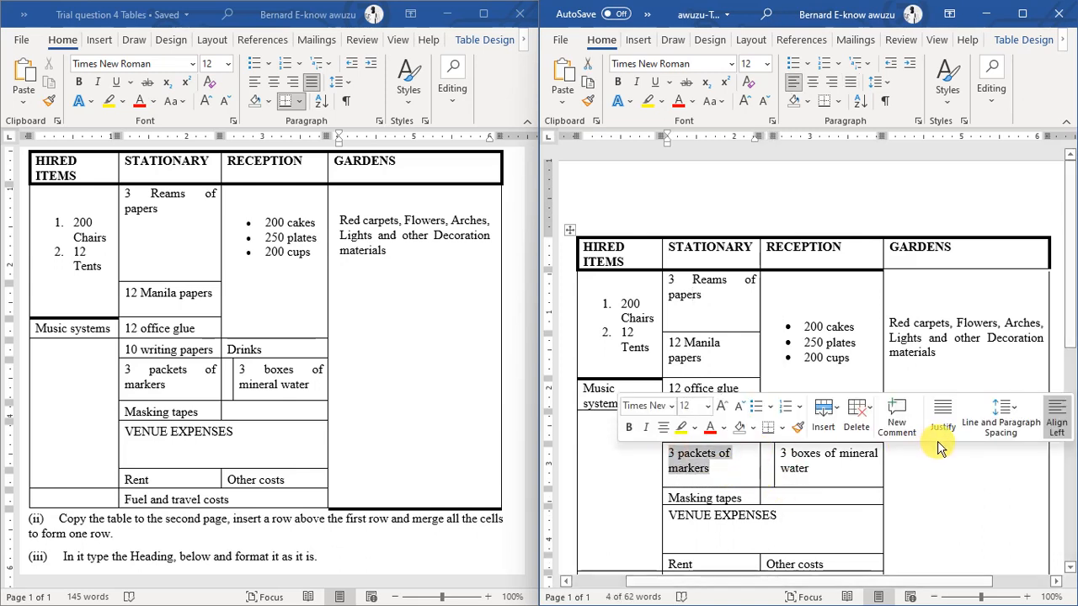
click(940, 431)
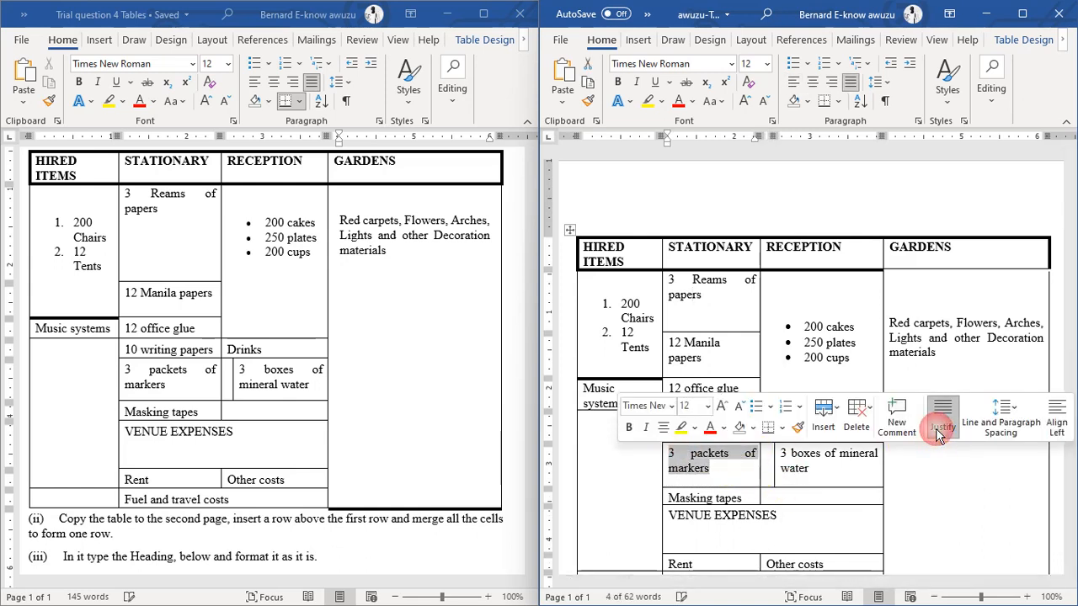
click(722, 486)
Try small width adjustments to the STATIONARY column by shifting its border with RECEPTION.
scroll(721, 487, down, 2)
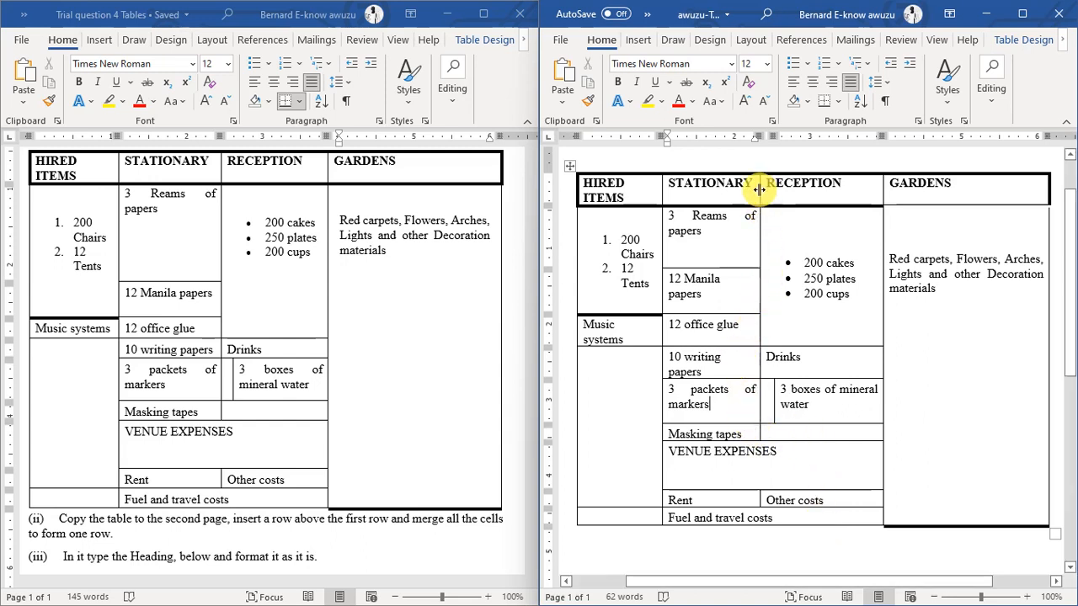
drag(760, 190, 764, 189)
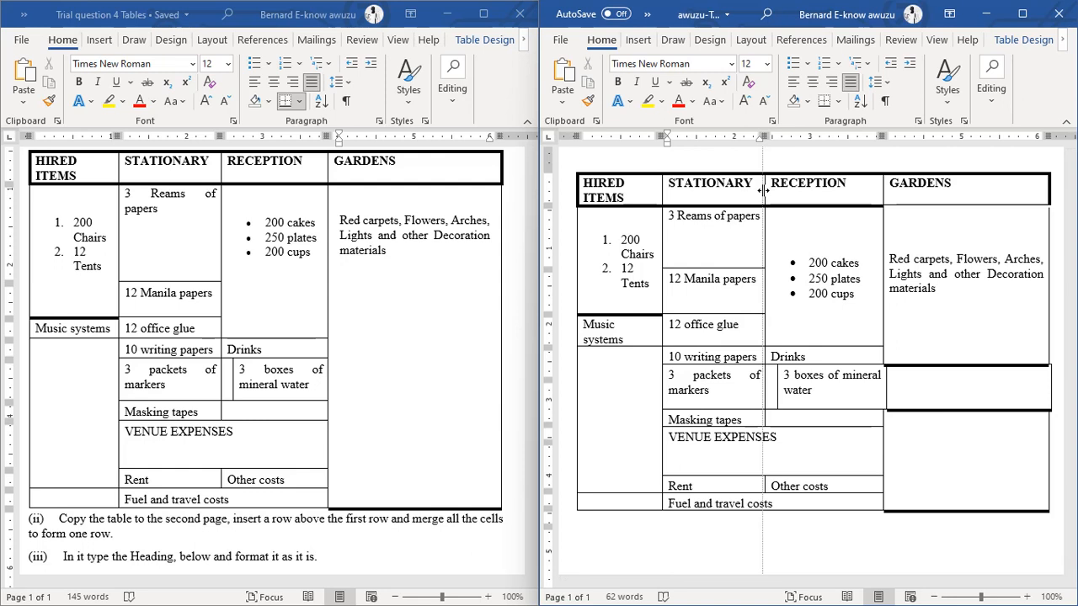
drag(763, 192, 762, 192)
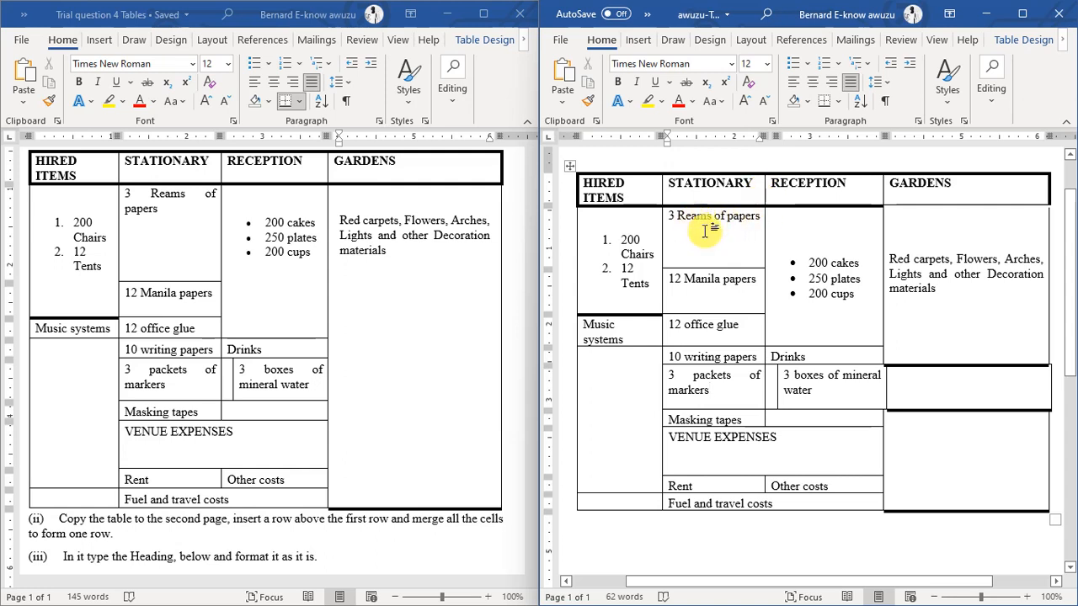
drag(764, 191, 761, 192)
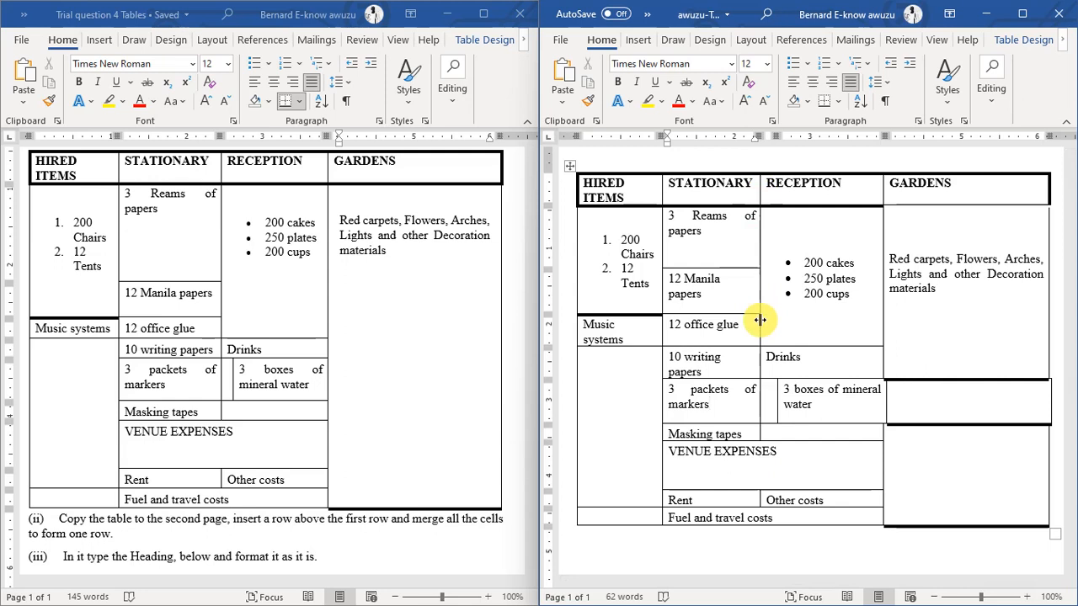
Maximize the new table document's window, and undo the trial changes to the STATIONARY column's width.
click(1022, 14)
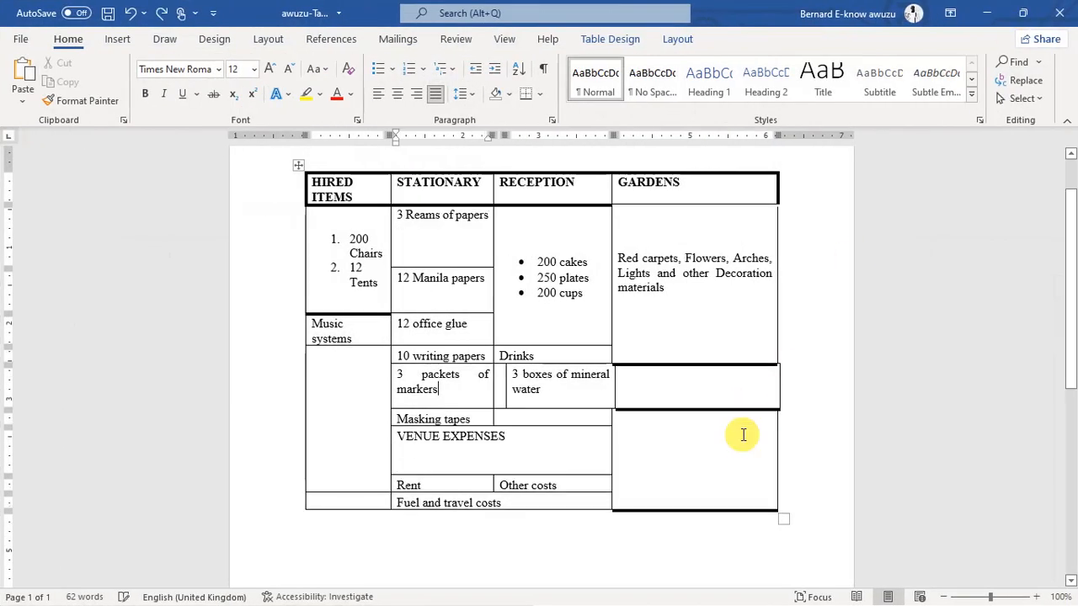
key(ctrl+z)
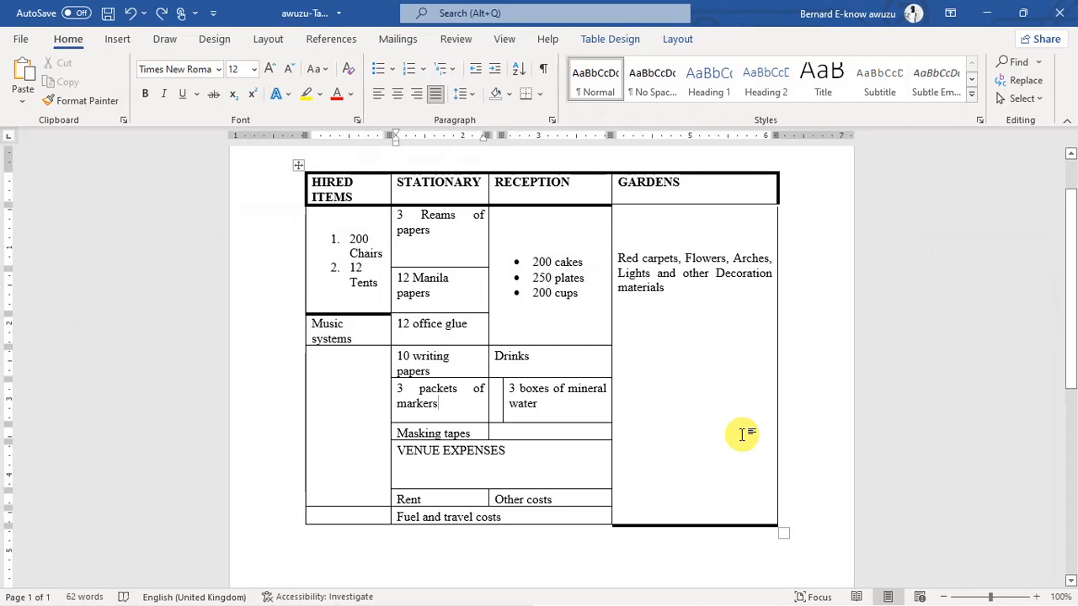
drag(447, 404, 402, 393)
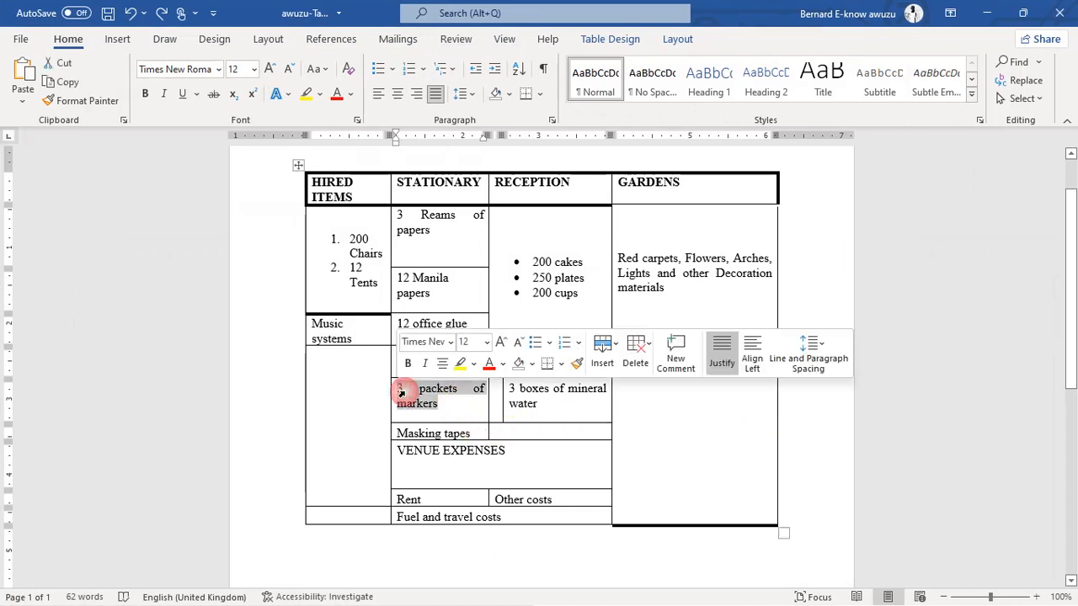
click(456, 402)
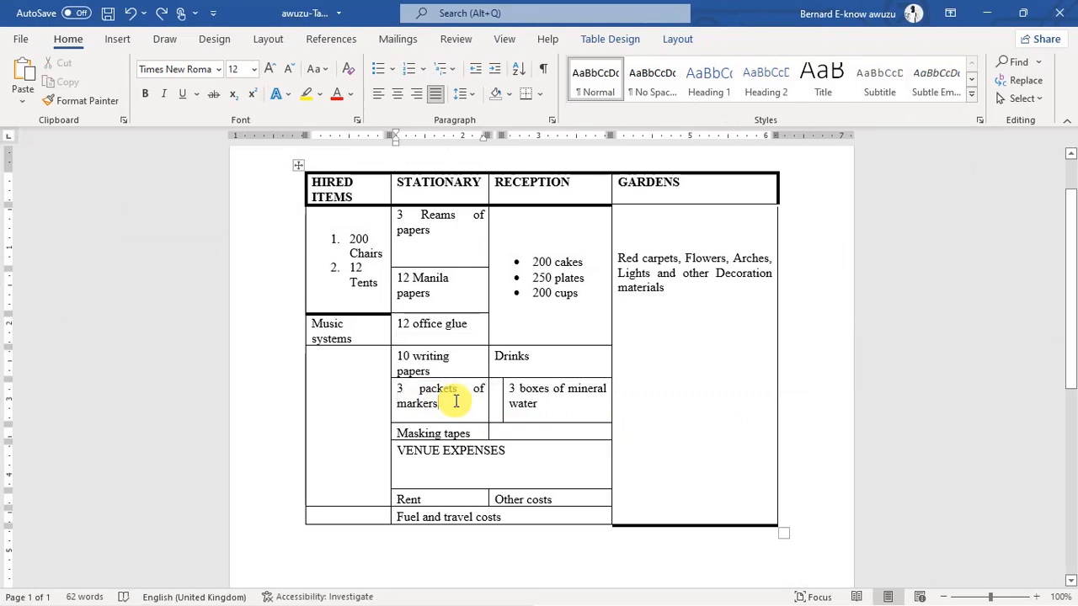
Apply a 3 pt bottom border to all the header cells from HIRED ITEMS to GARDENS.
click(308, 192)
key(shift+Right)
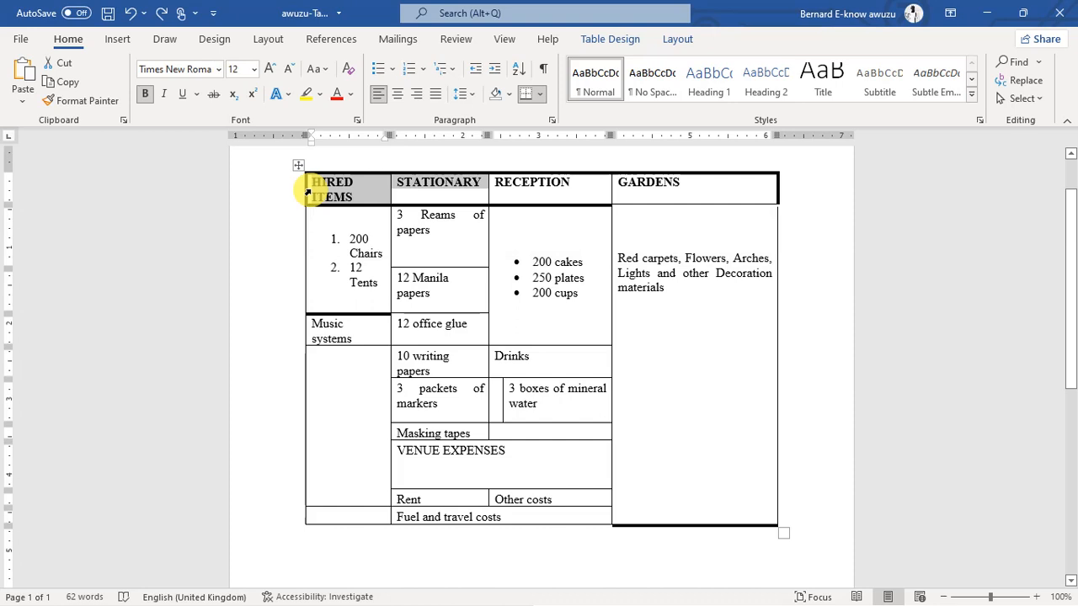
key(shift+Right)
key(shift+Right)
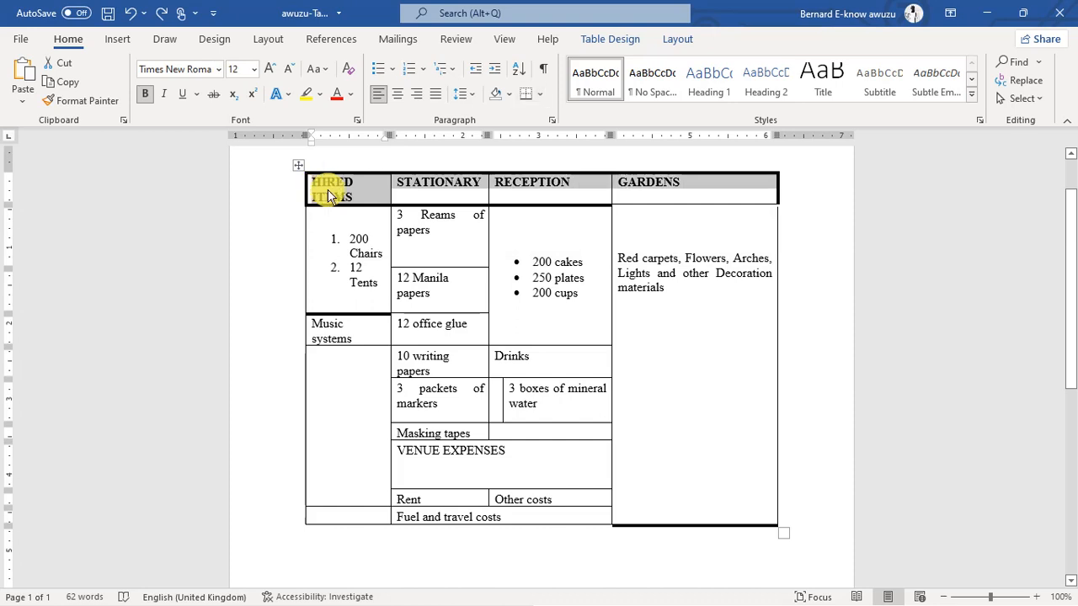
right_click(334, 195)
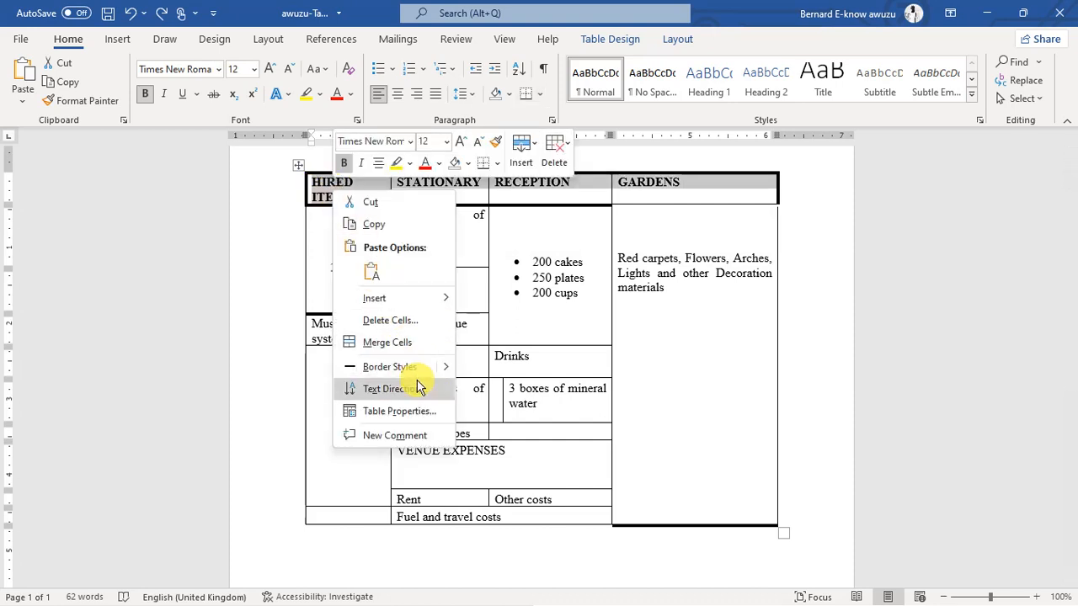
click(420, 410)
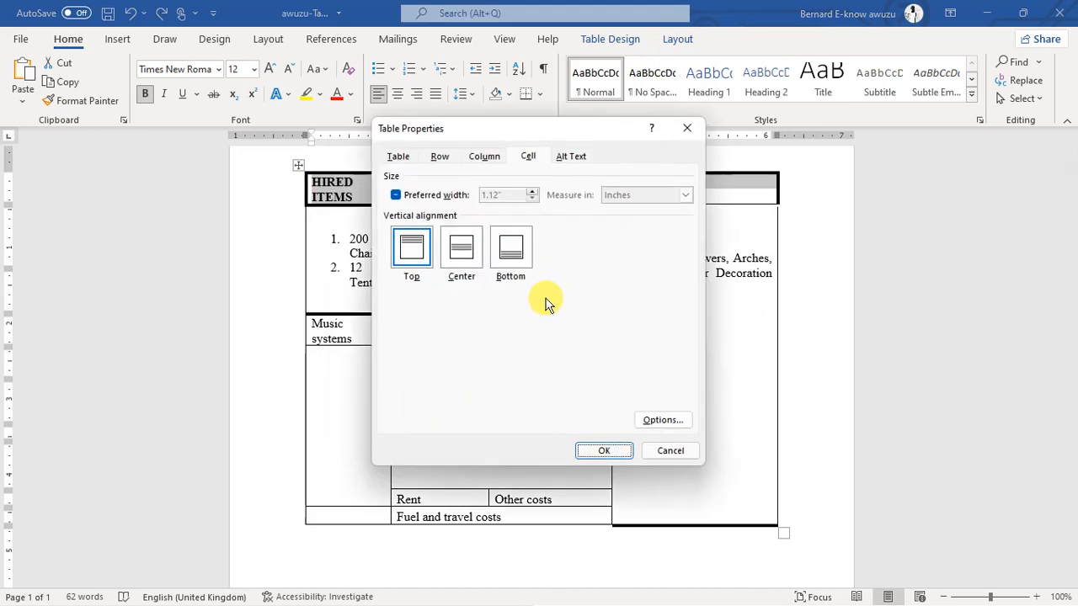
click(397, 159)
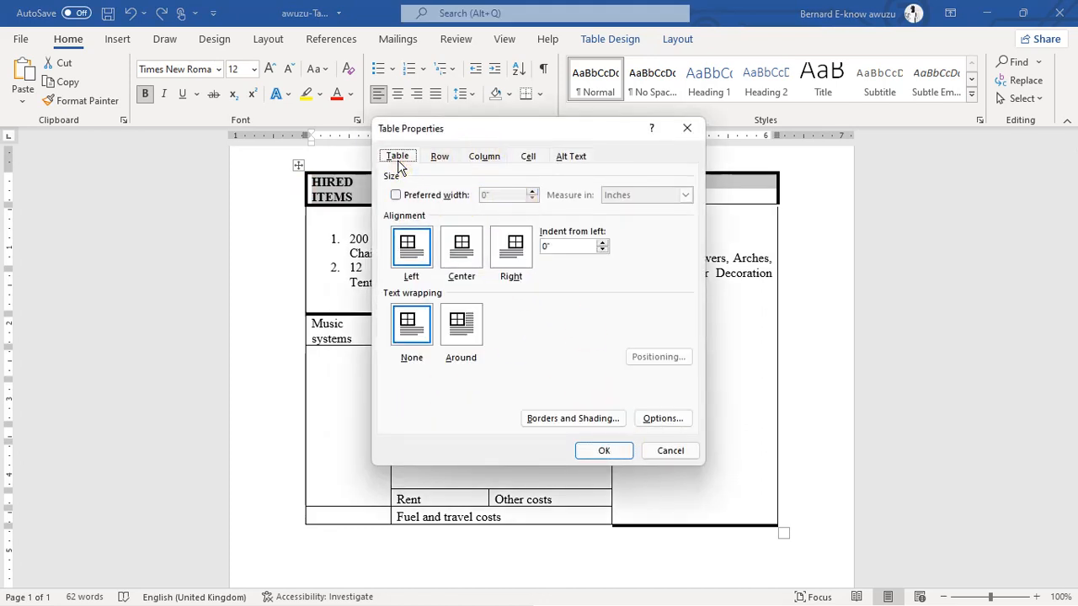
click(576, 419)
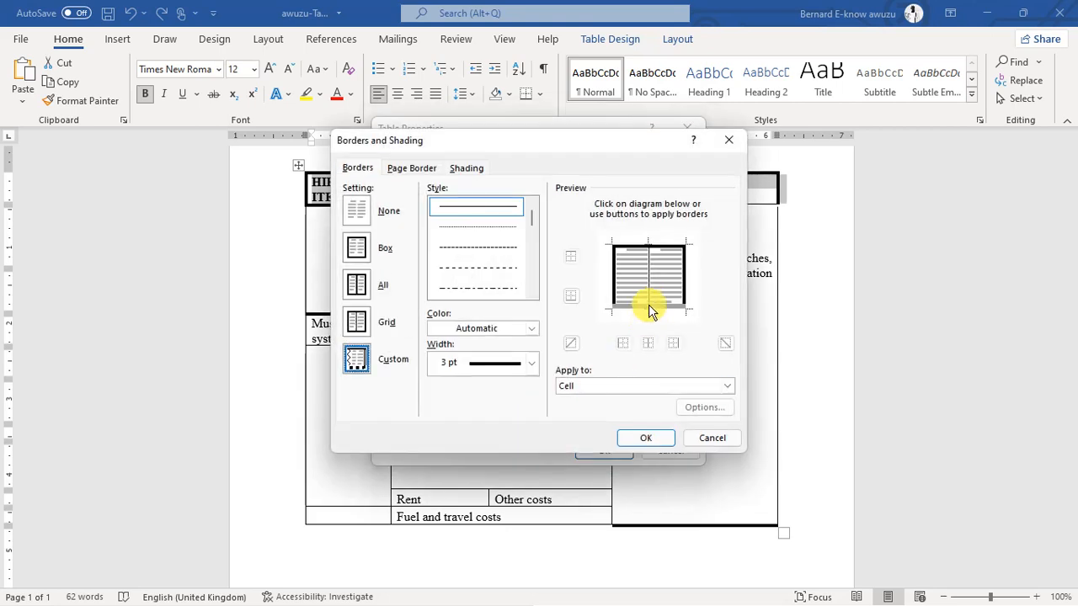
click(649, 308)
click(647, 439)
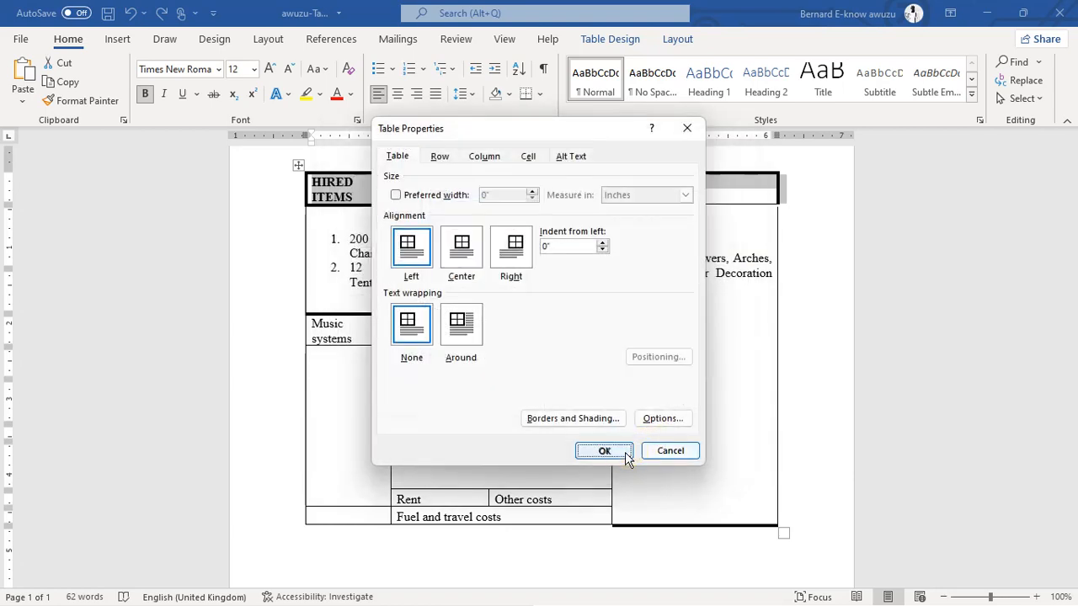
click(628, 452)
click(642, 317)
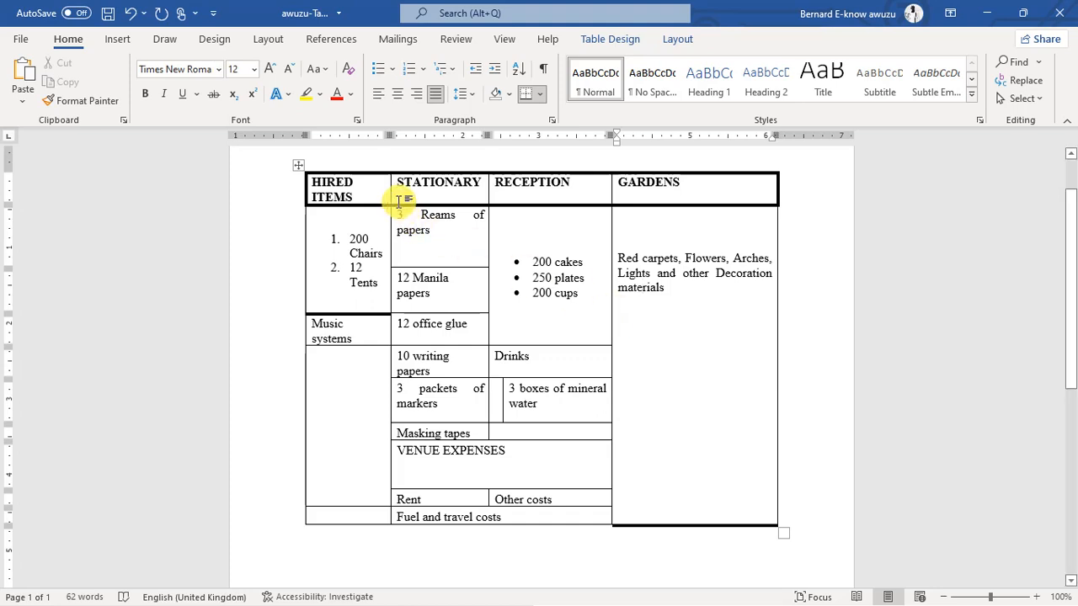
Try shifting the STATIONARY header cell's side borders, and undo the change to its border with RECEPTION.
mouse_move(391, 195)
mouse_down()
mouse_move(411, 197)
mouse_move(397, 196)
mouse_up()
click(414, 265)
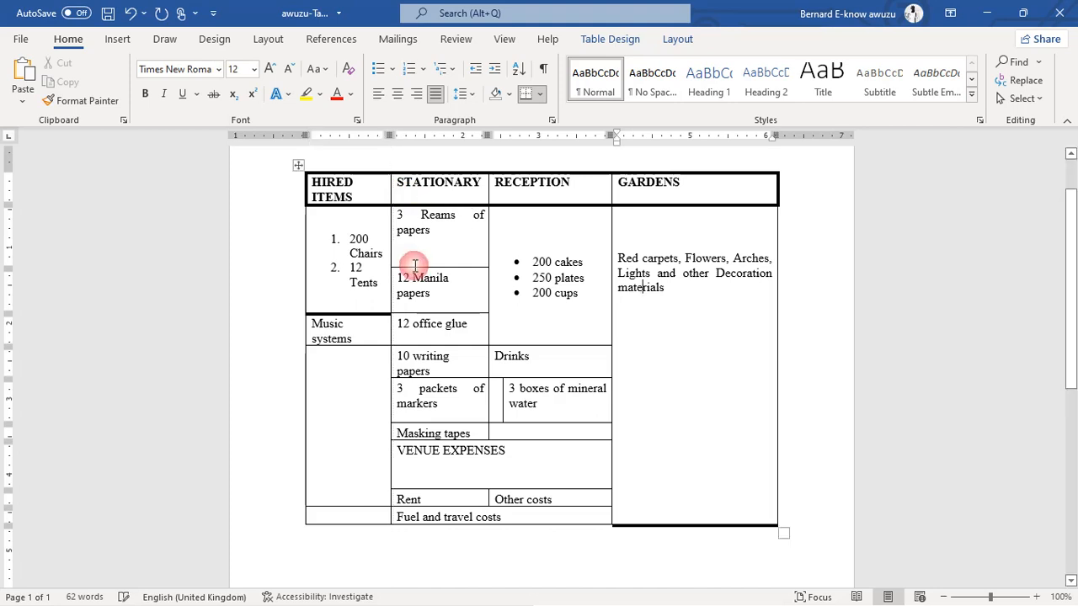
drag(486, 199, 498, 197)
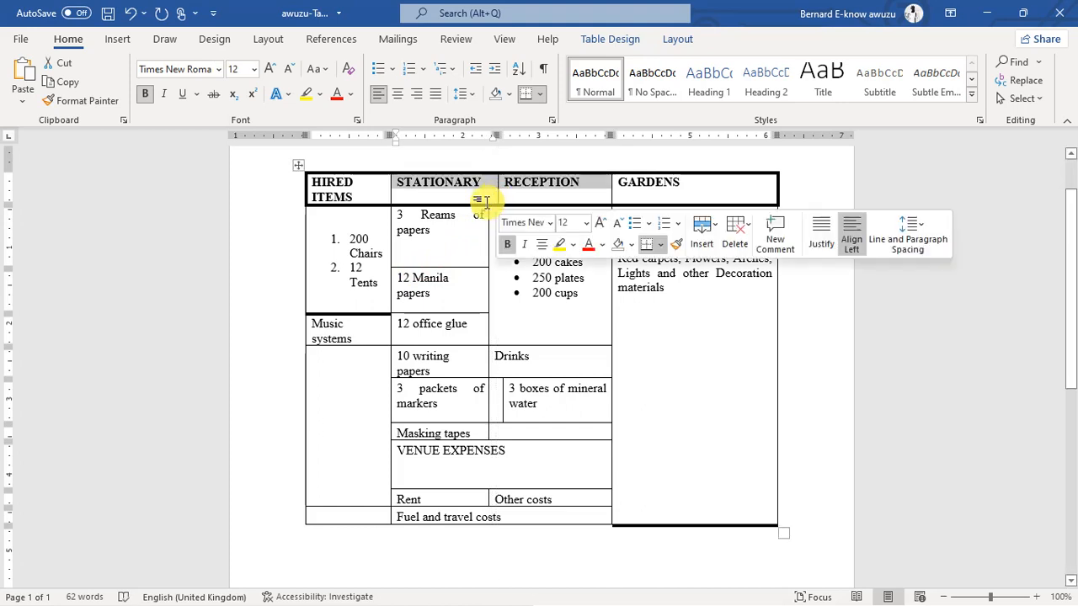
click(486, 201)
key(ctrl+z)
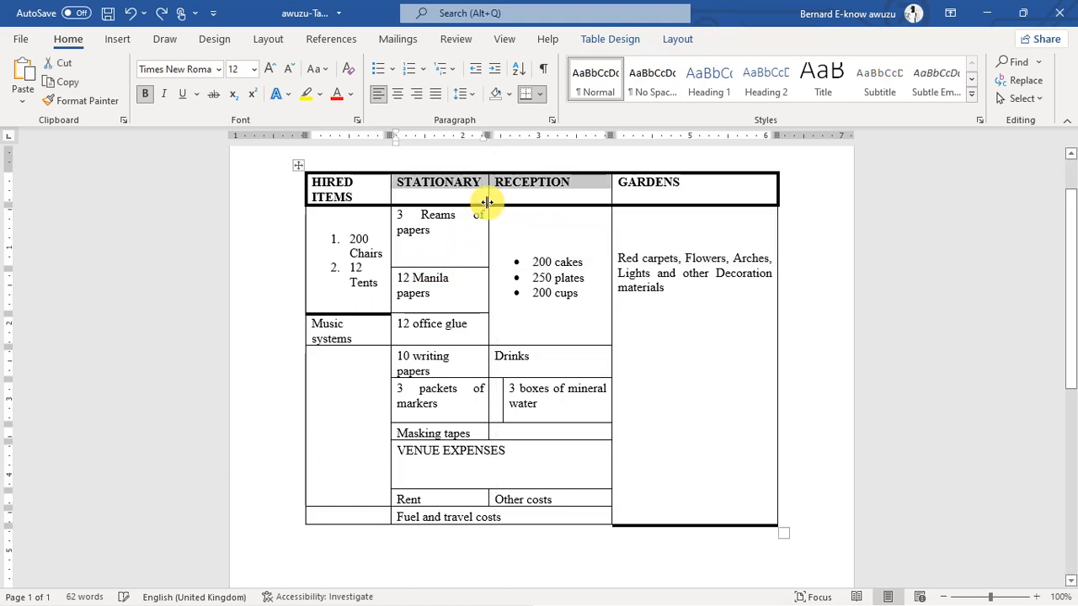
Try widening the STATIONARY column by shifting its border with RECEPTION, and move the border back.
drag(489, 200, 489, 200)
click(488, 202)
right_click(489, 228)
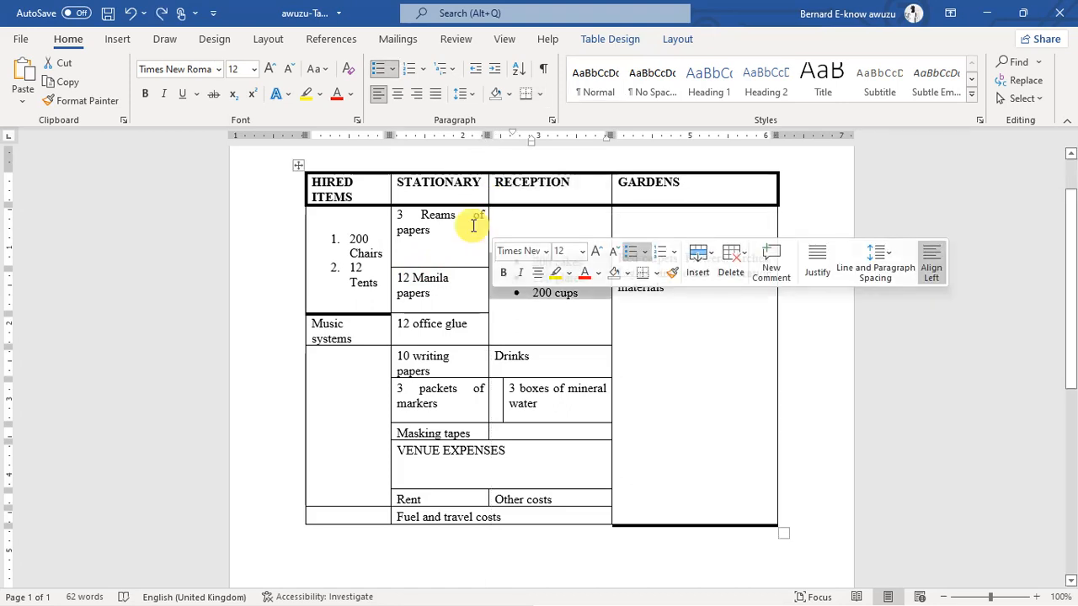
drag(489, 224, 489, 223)
drag(489, 323, 497, 326)
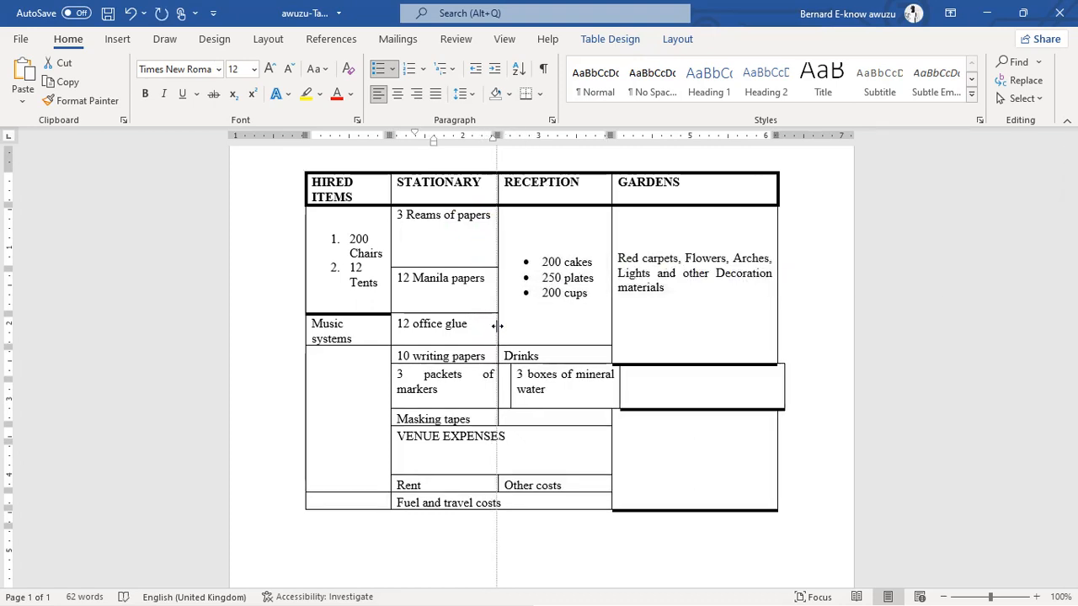
drag(497, 326, 489, 325)
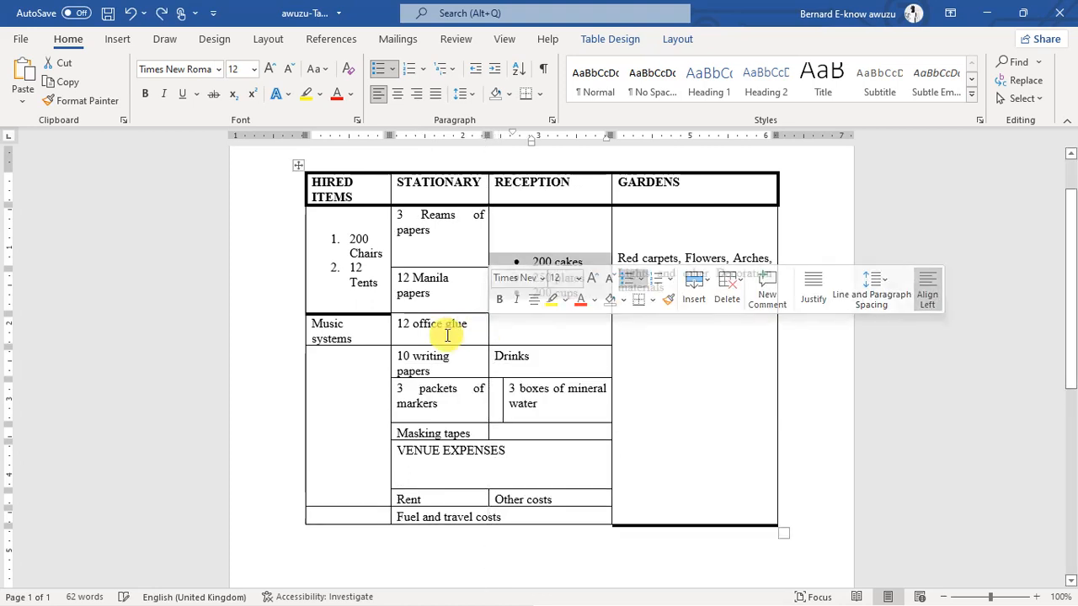
Save the table document, and read the remaining instructions (ii) to (v) in the Trial question 4 Tables document.
click(350, 339)
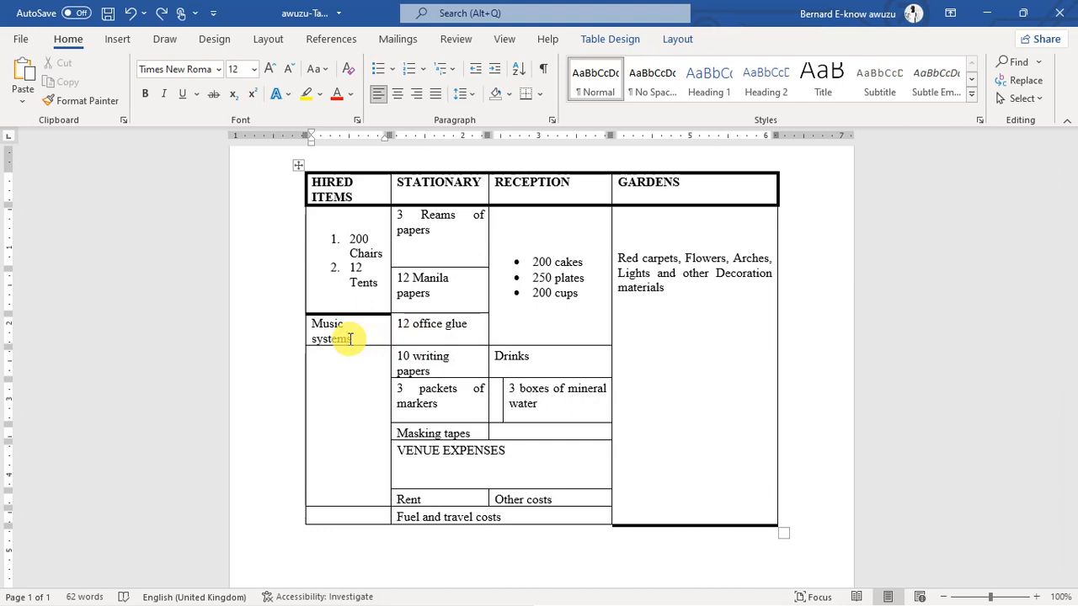
key(ctrl+s)
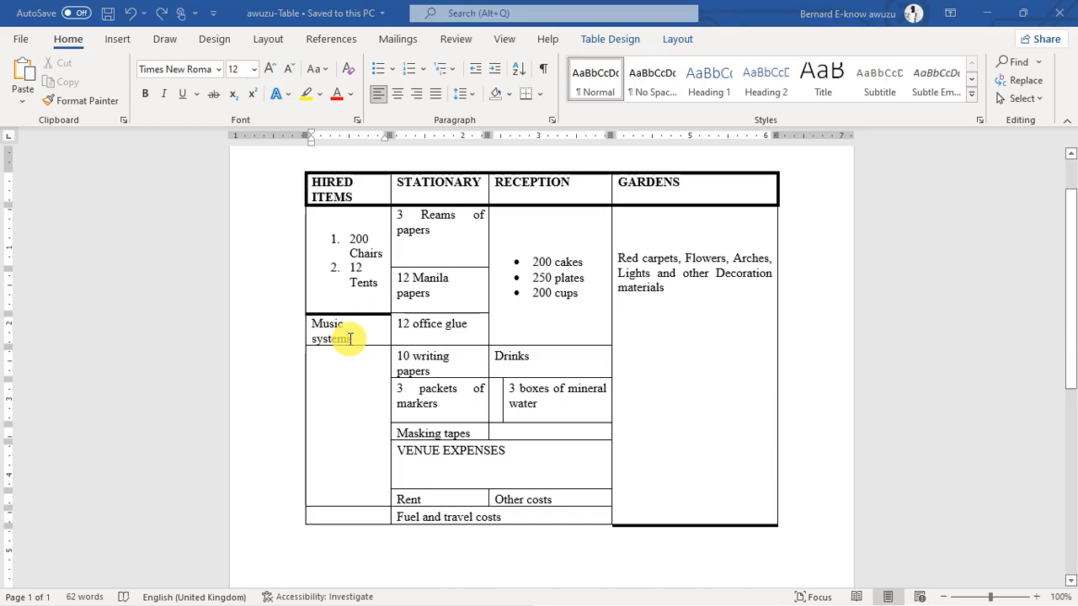
key(super+Tab)
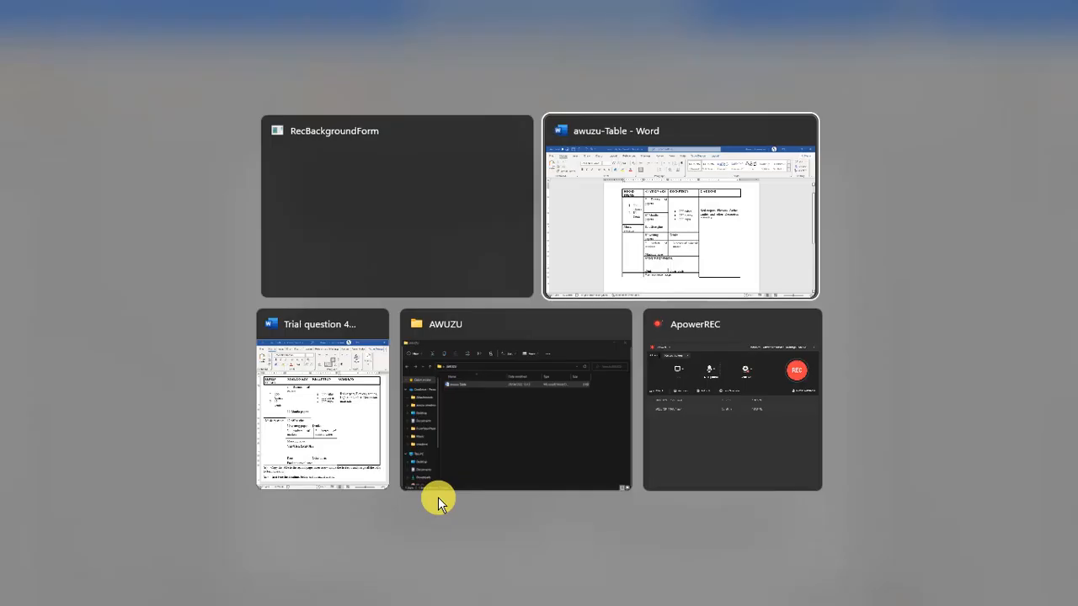
click(438, 498)
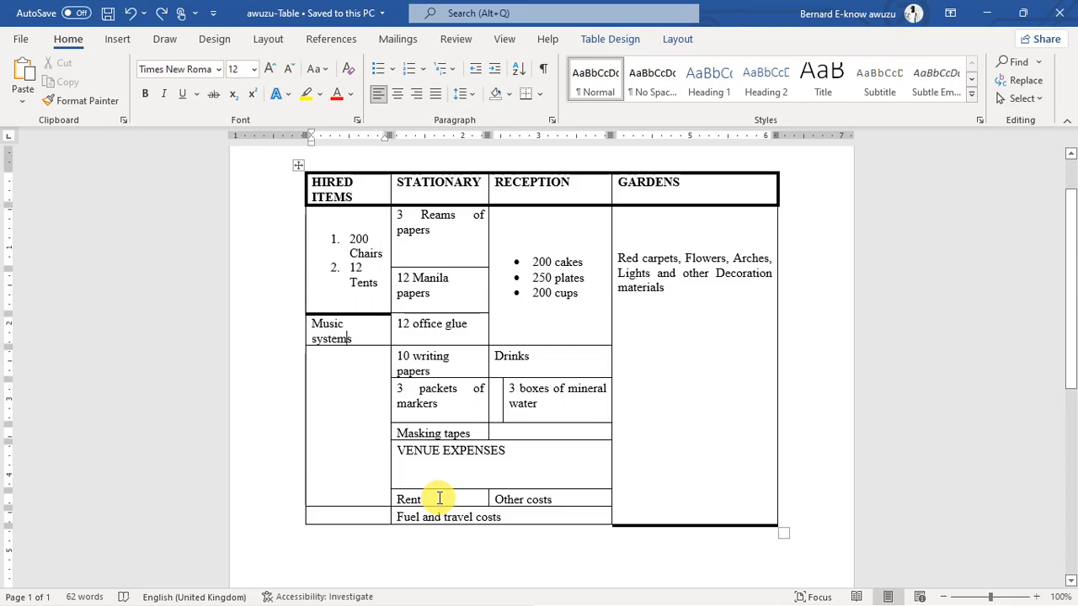
scroll(579, 477, down, 8)
key(alt+Tab)
key(alt+Tab)
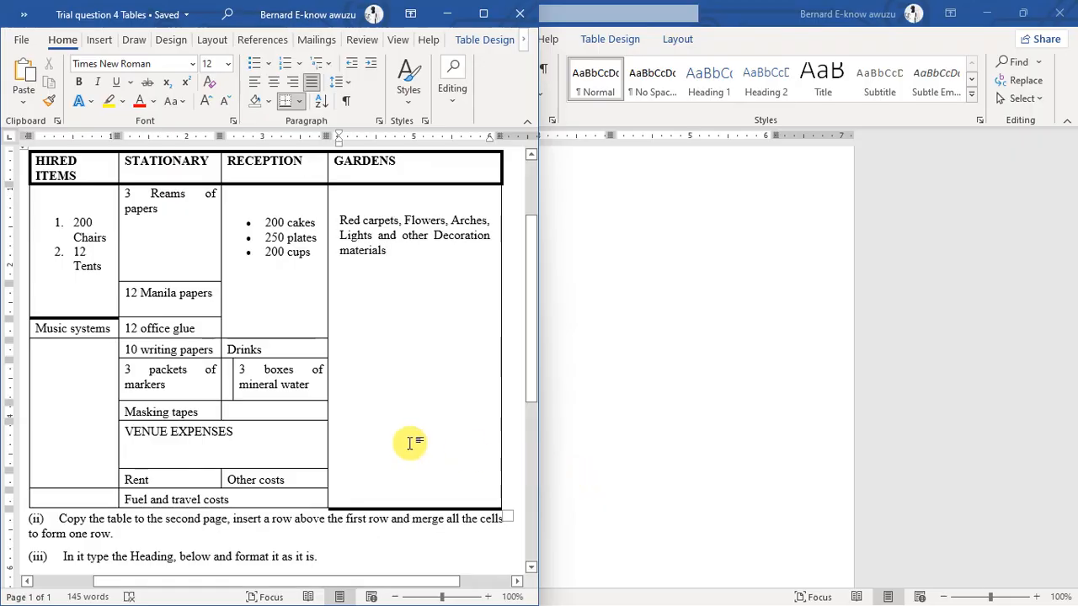
scroll(411, 442, down, 4)
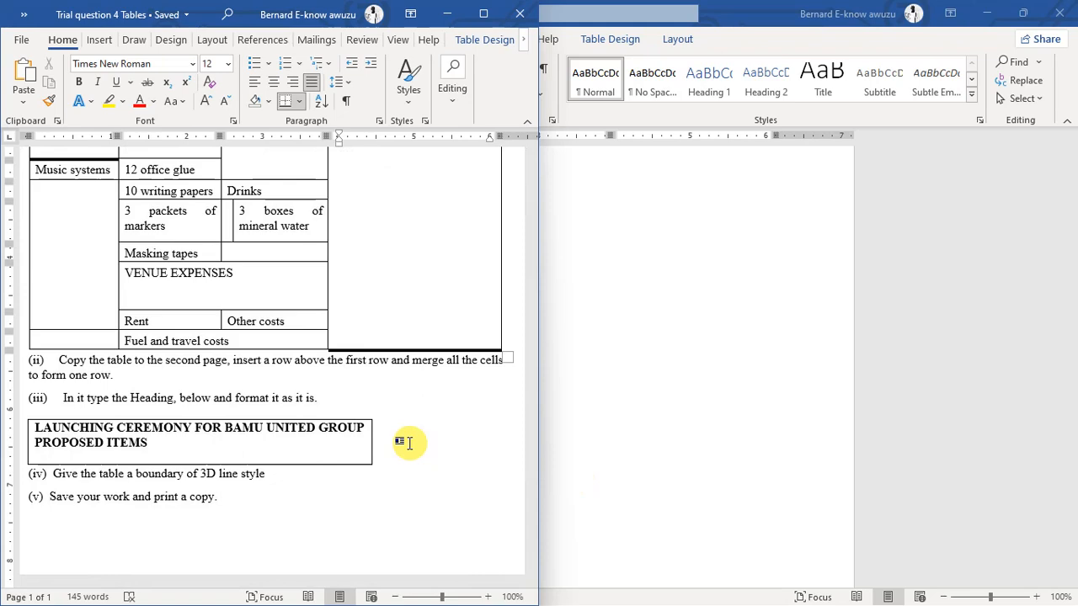
key(alt+Tab)
Insert a blank page after the finished table to give the document a second page.
scroll(411, 443, up, 4)
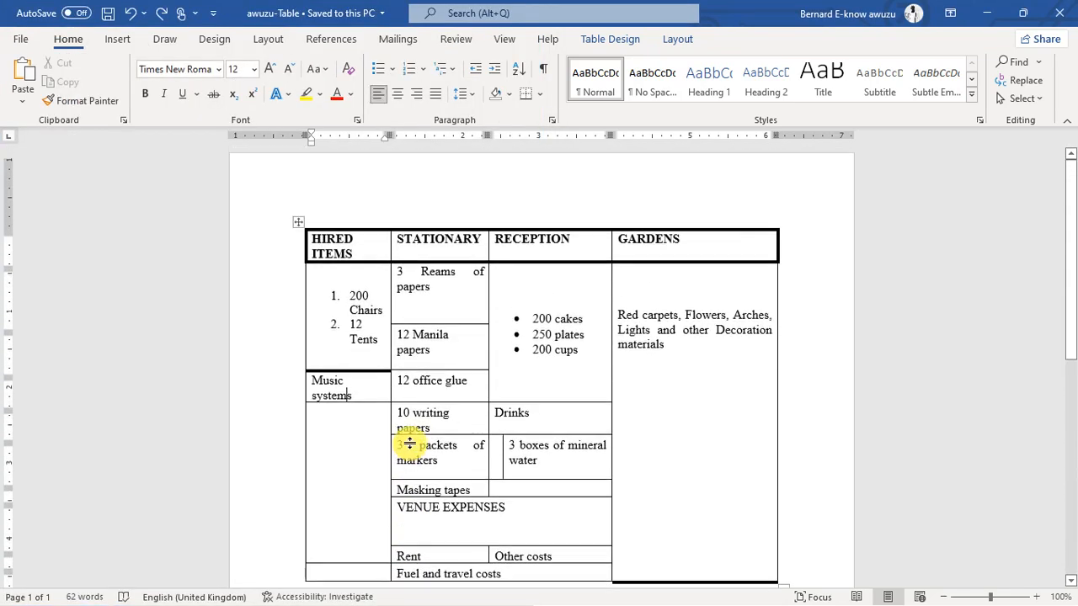
click(299, 230)
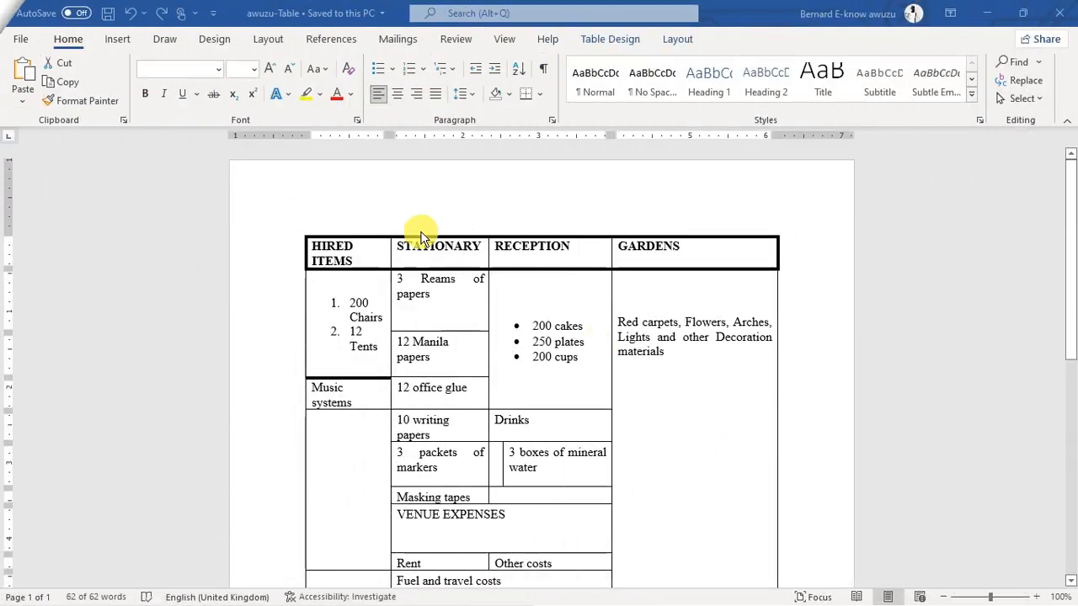
click(299, 229)
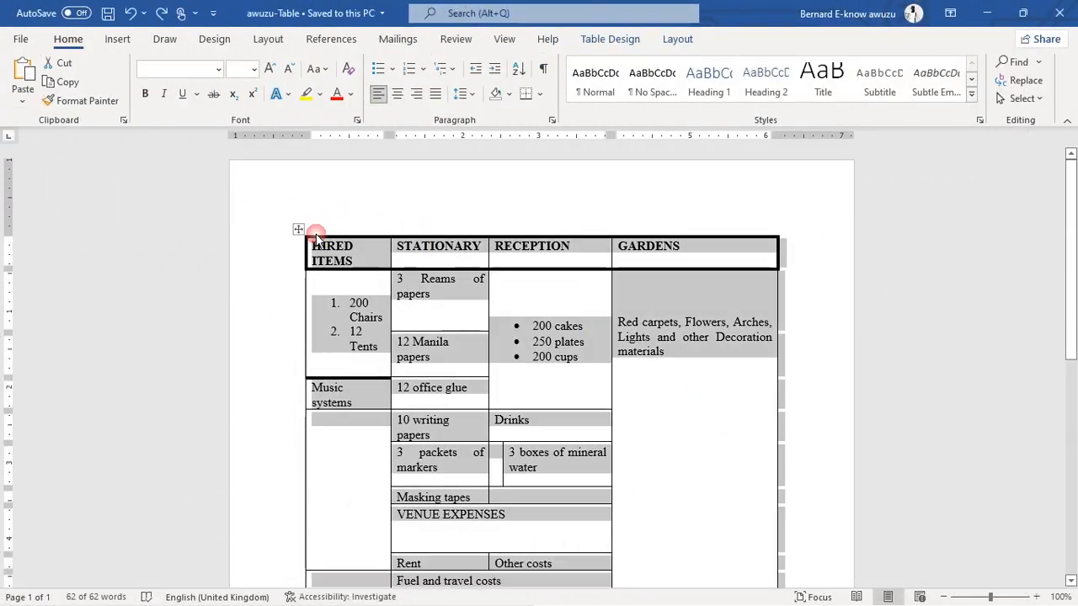
scroll(446, 354, down, 10)
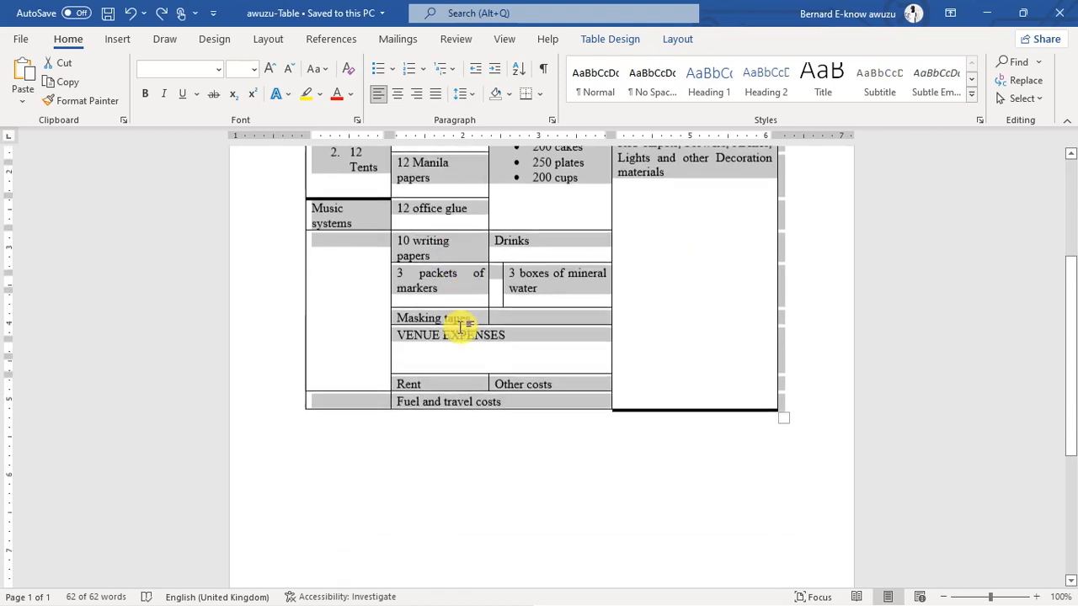
scroll(419, 396, down, 1)
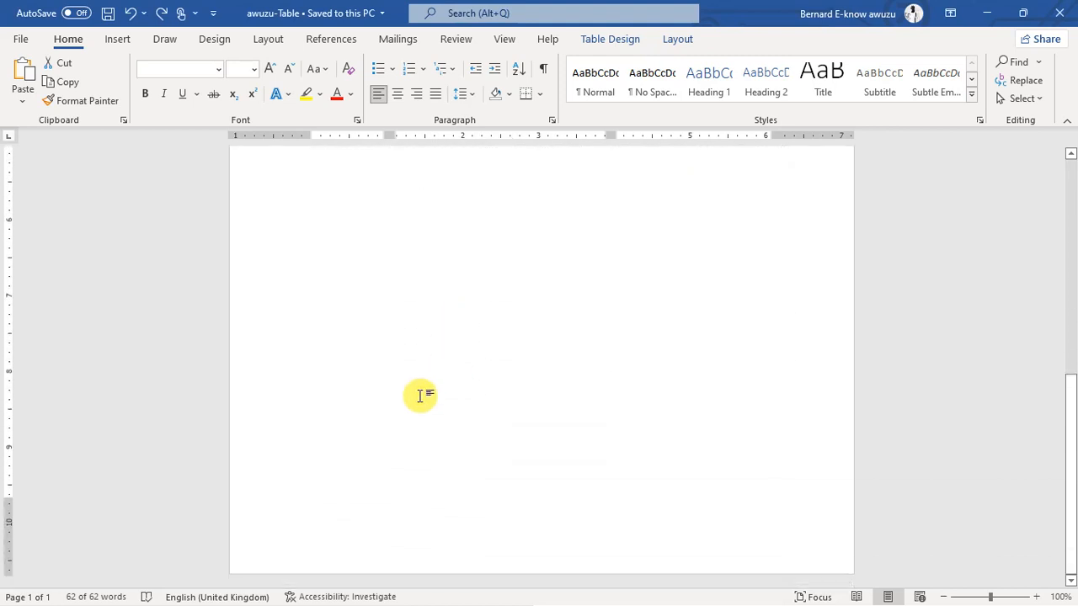
click(431, 320)
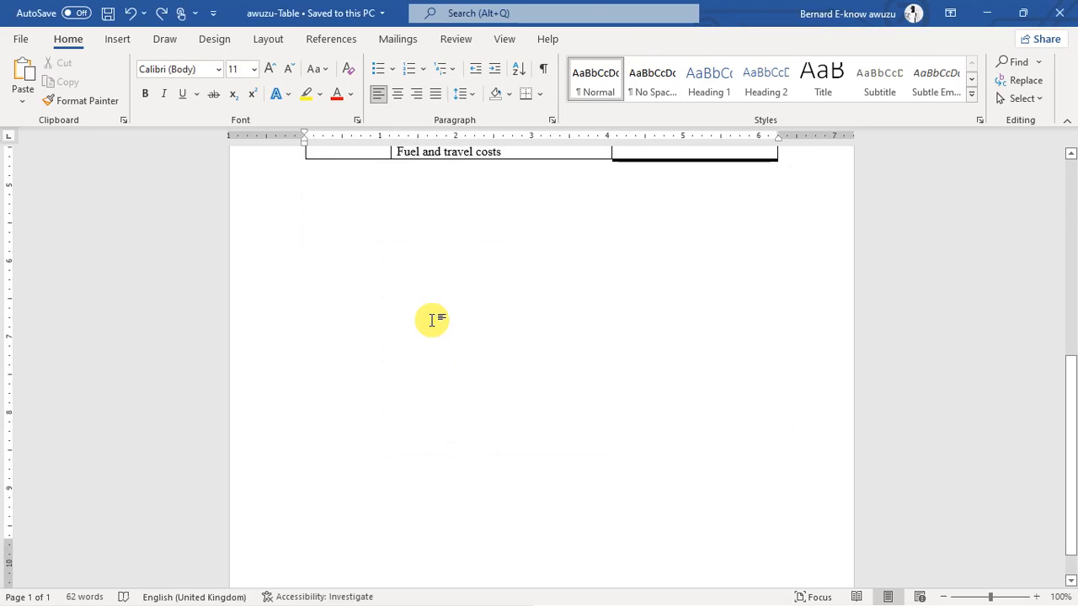
click(110, 42)
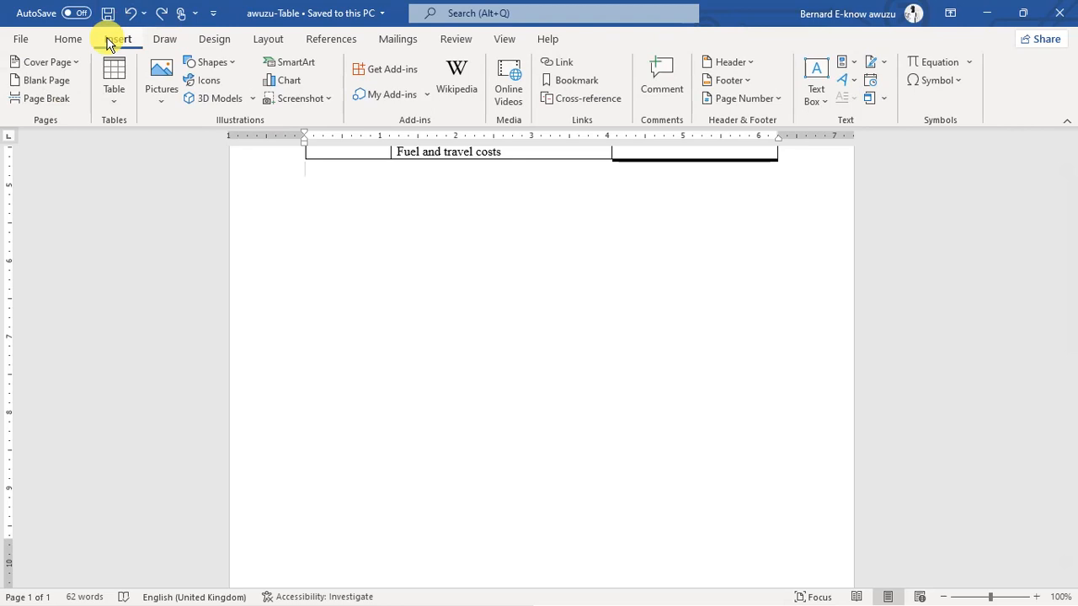
click(55, 81)
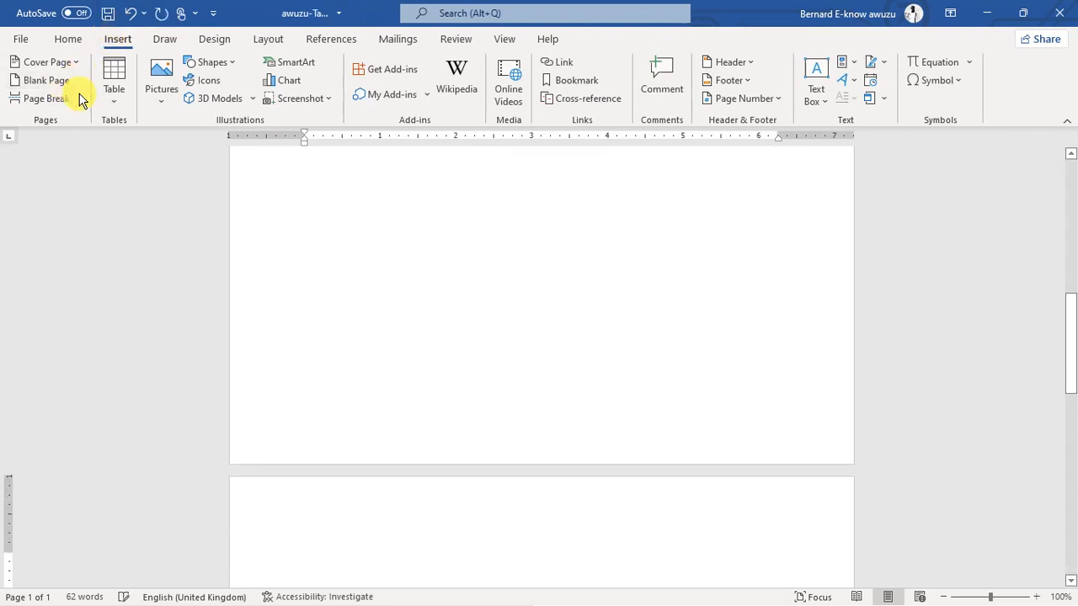
Try pasting the clipboard content at the start of the second page, and undo the paste.
scroll(479, 321, down, 5)
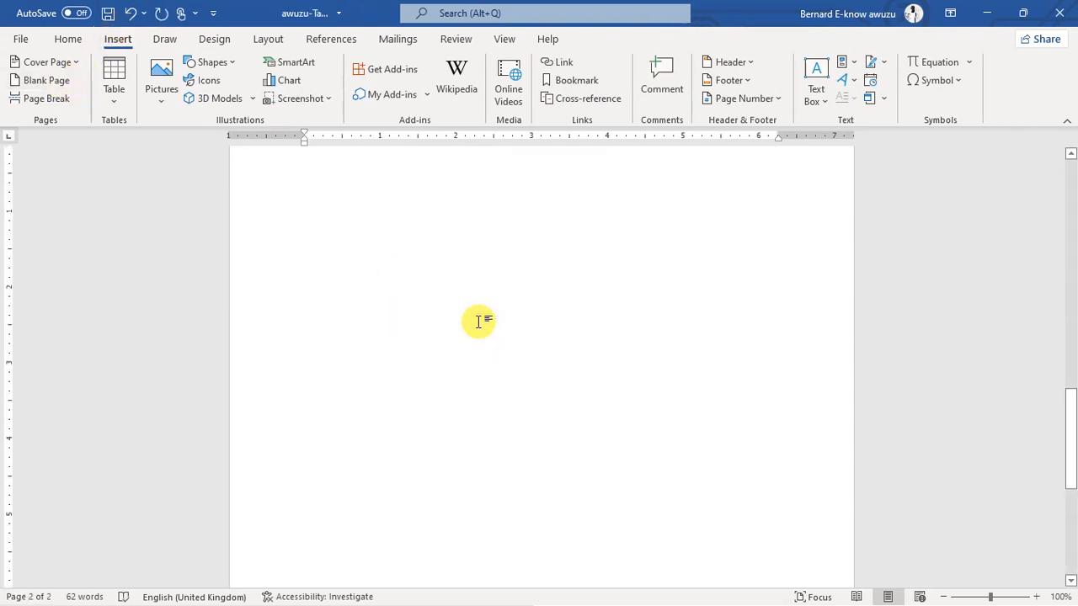
scroll(479, 322, up, 1)
key(ctrl+v)
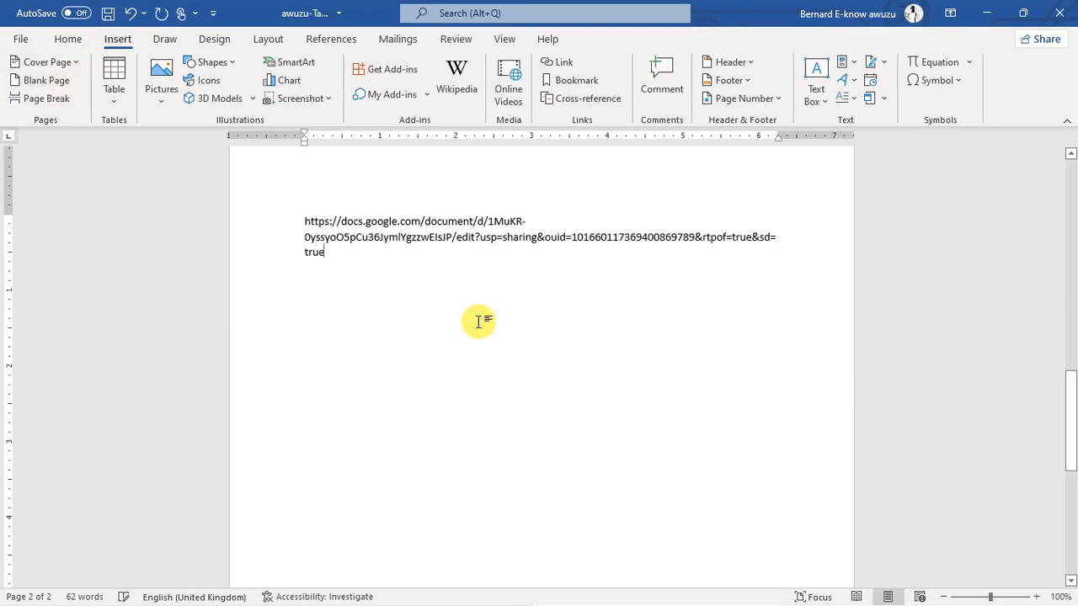
key(ctrl+z)
key(ctrl+z)
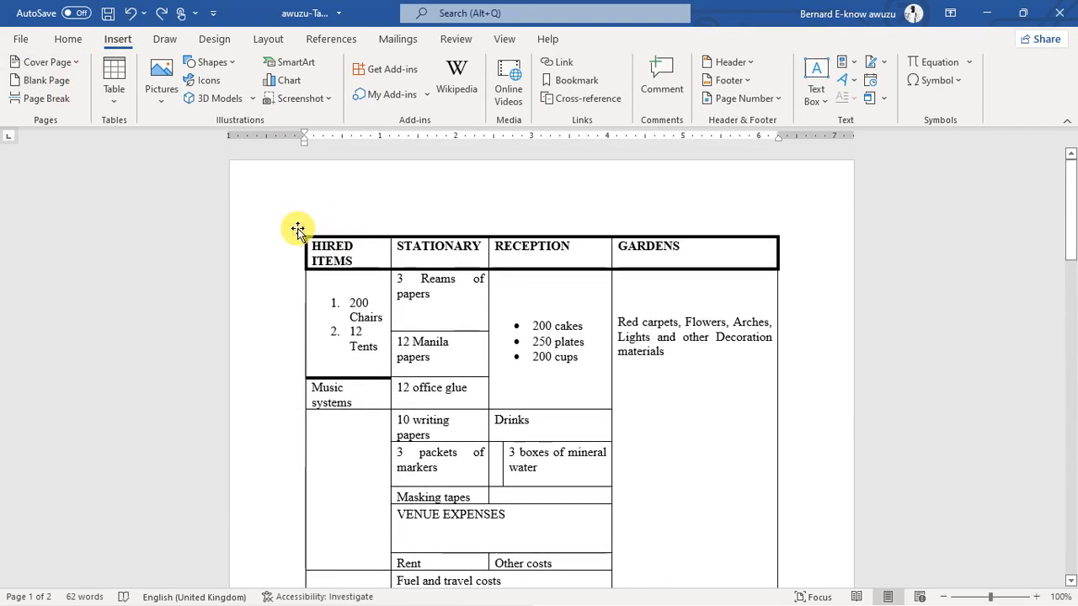
Copy the whole table from the first page and paste it onto the second page.
click(298, 229)
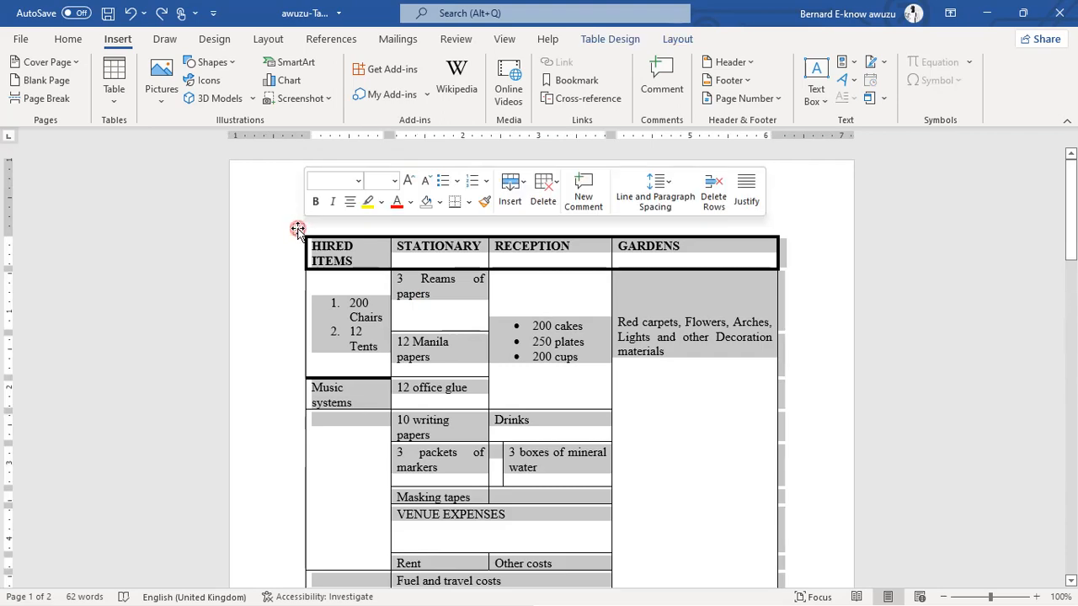
right_click(420, 352)
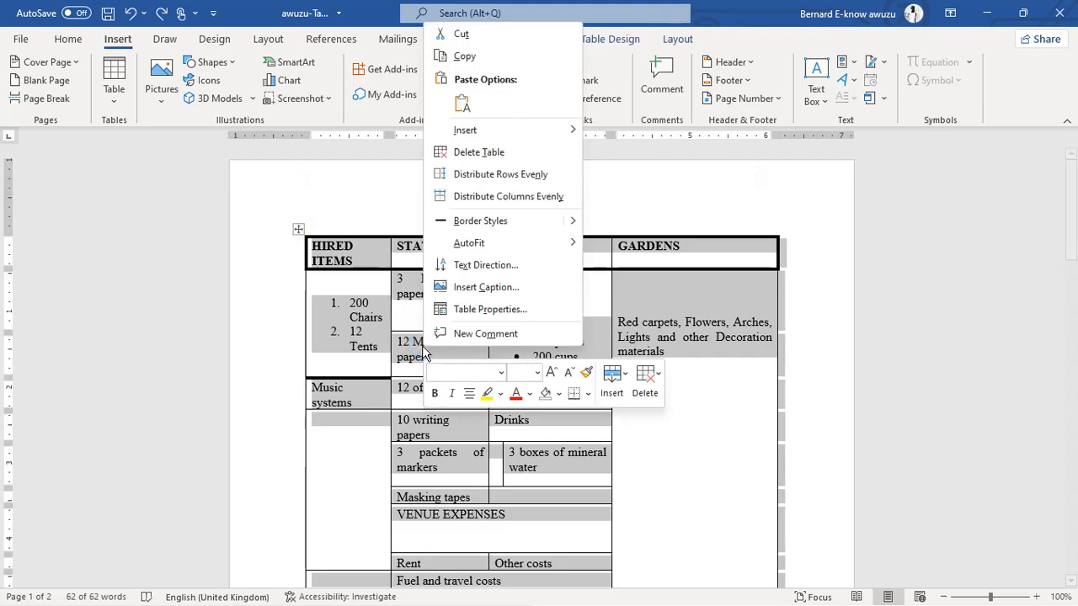
click(471, 57)
scroll(493, 287, down, 6)
scroll(493, 286, down, 5)
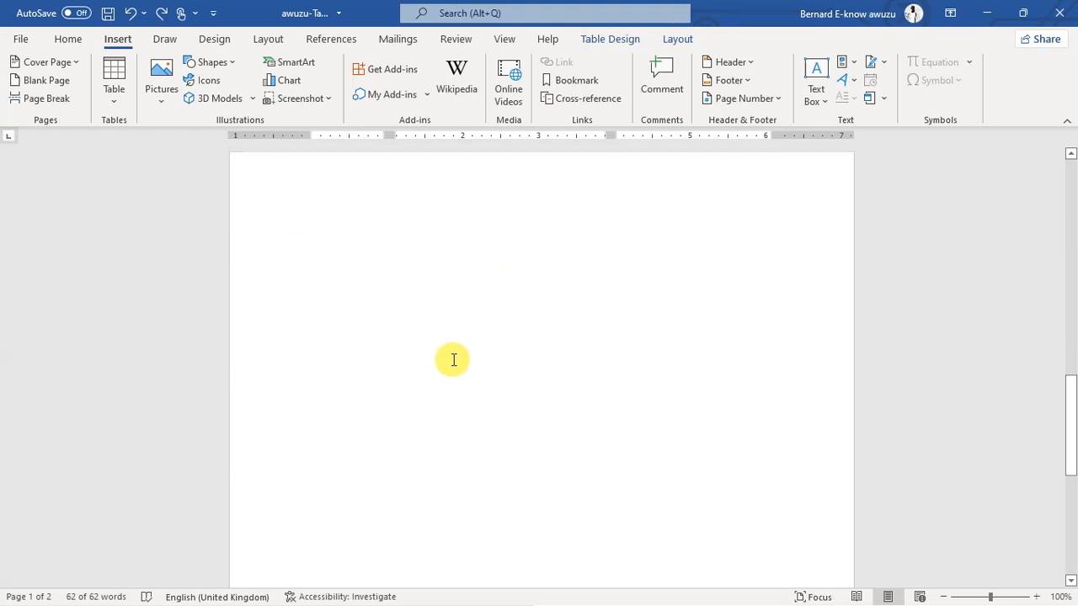
click(444, 364)
key(ctrl+v)
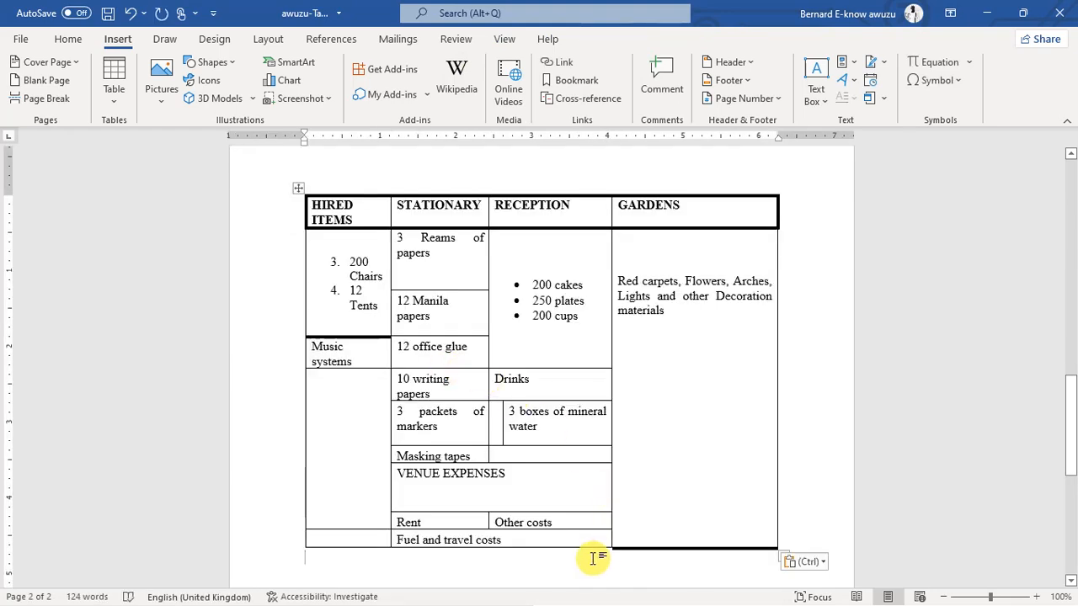
Check instruction (ii) in the Trial question 4 Tables document, and return to the copied table on the second page.
key(alt+Tab)
key(Tab)
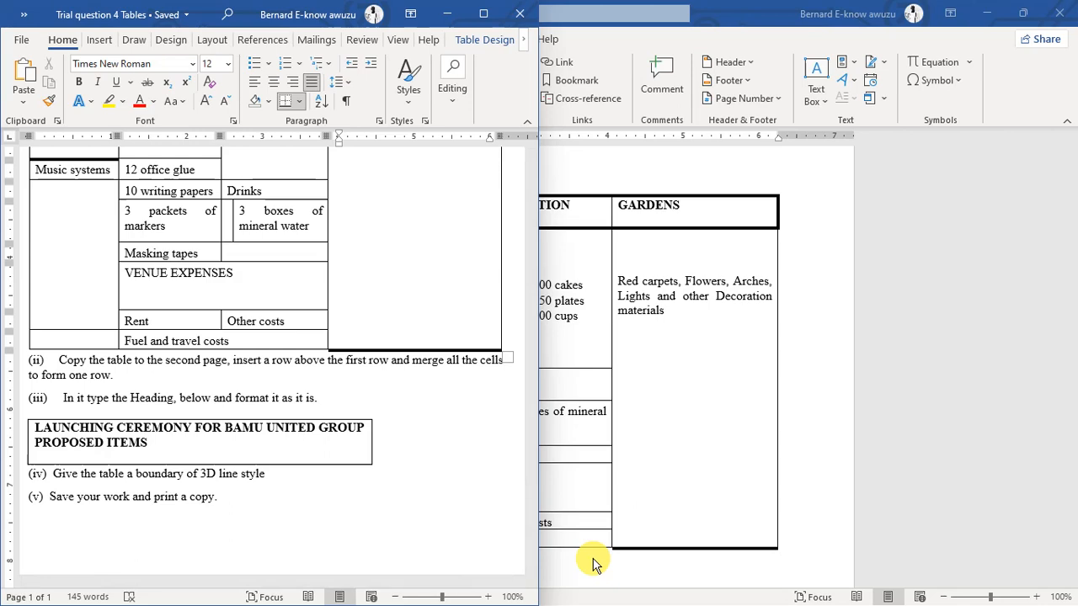
click(593, 563)
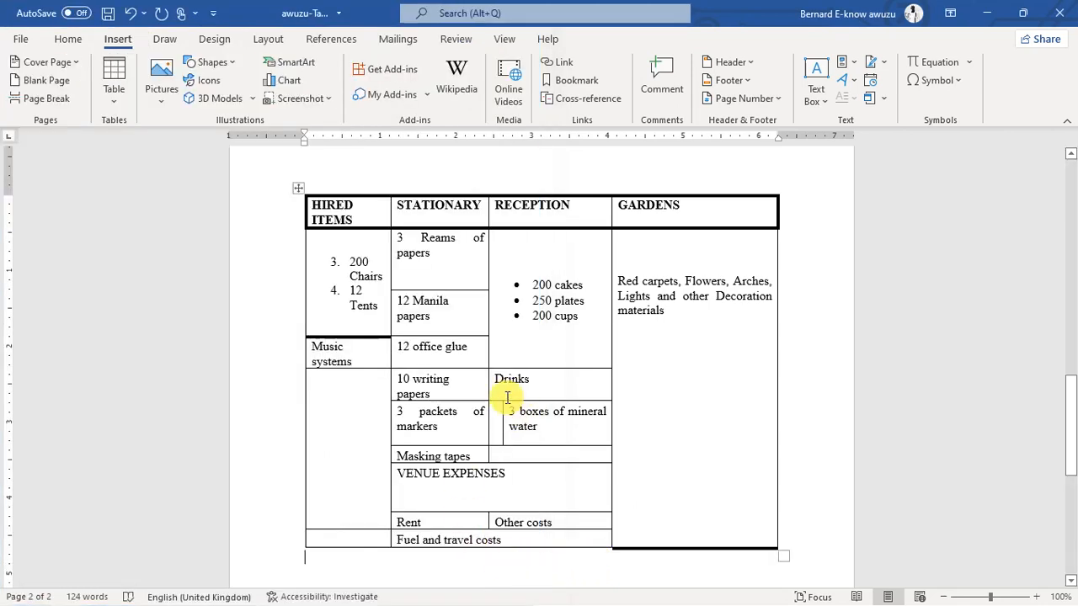
scroll(509, 397, up, 2)
scroll(510, 397, down, 4)
scroll(486, 378, up, 1)
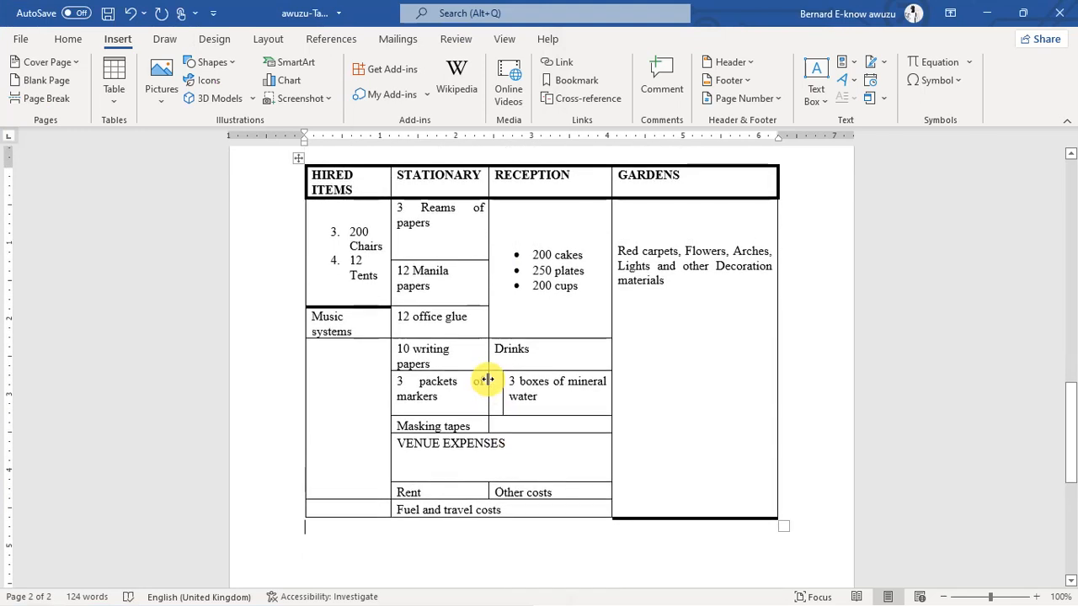
key(ctrl+v)
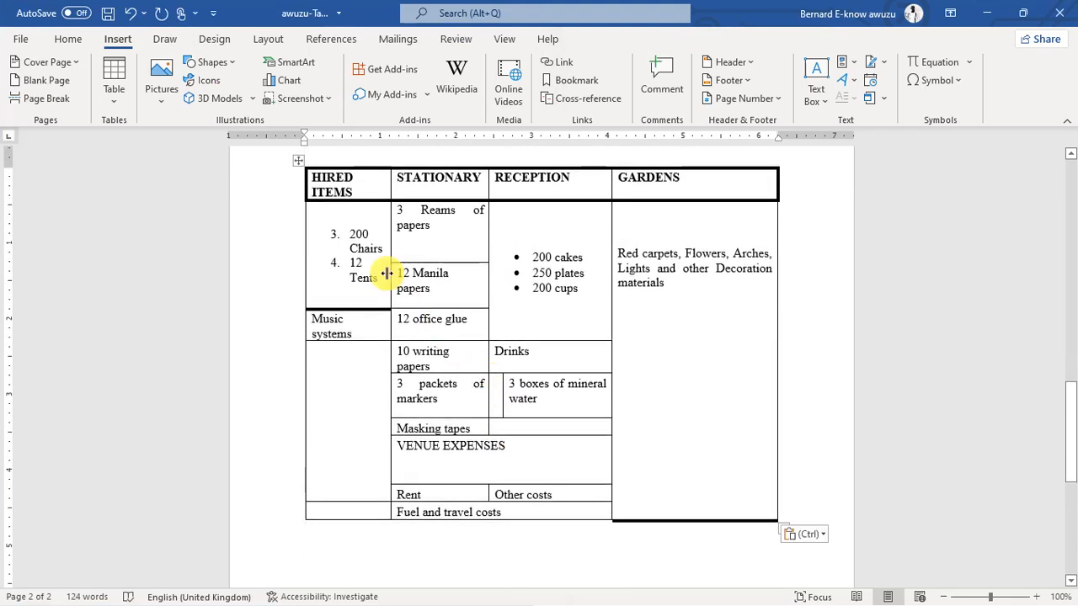
Insert an empty row above the HIRED ITEMS header row of the table on the second page.
click(305, 191)
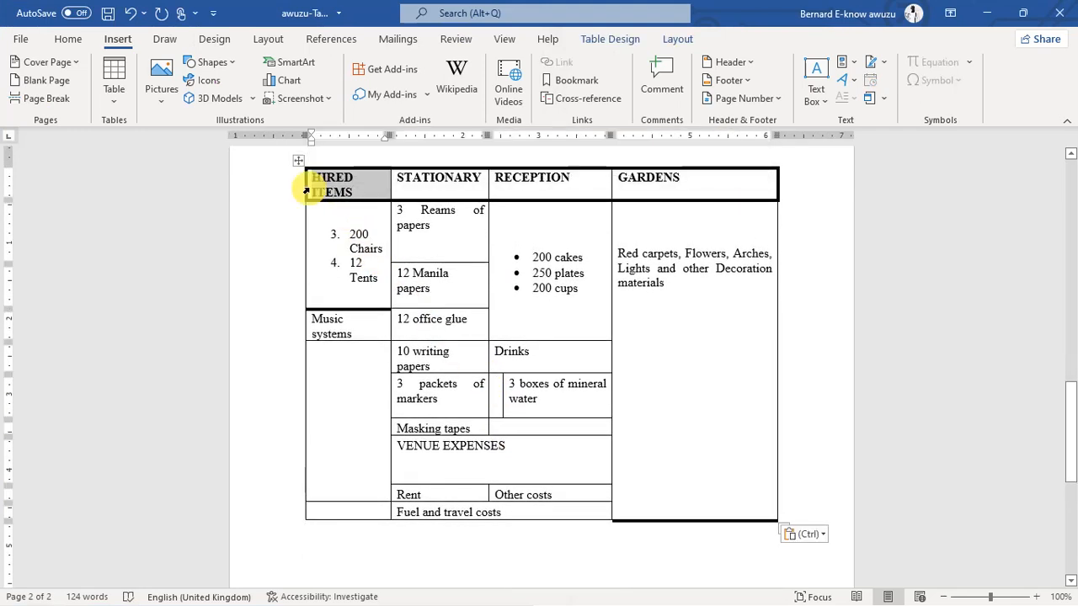
key(shift+Right)
key(shift+Right)
key(shift+Right)
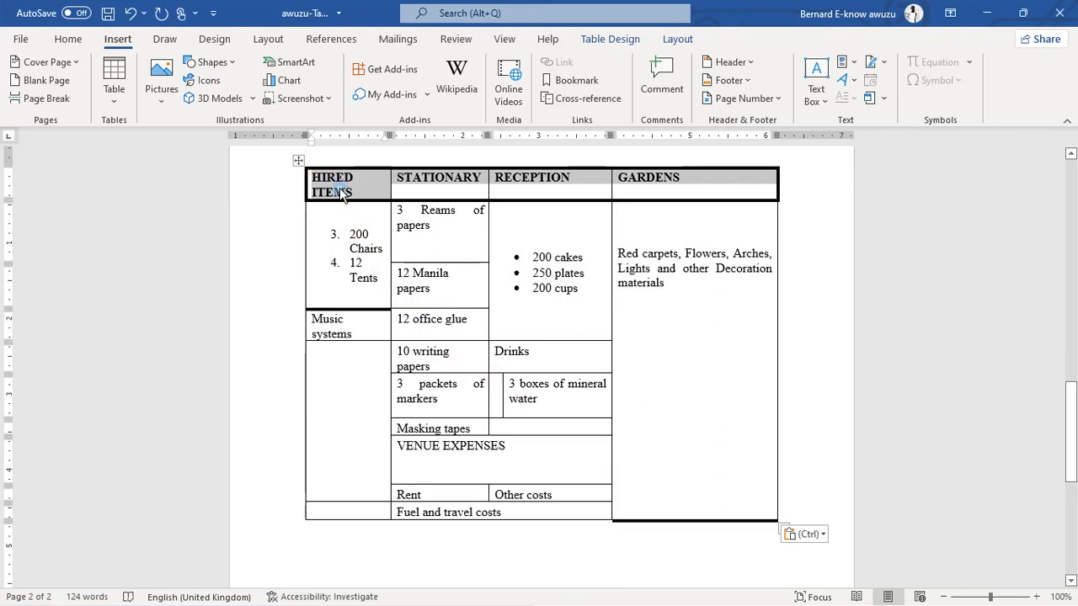
right_click(339, 188)
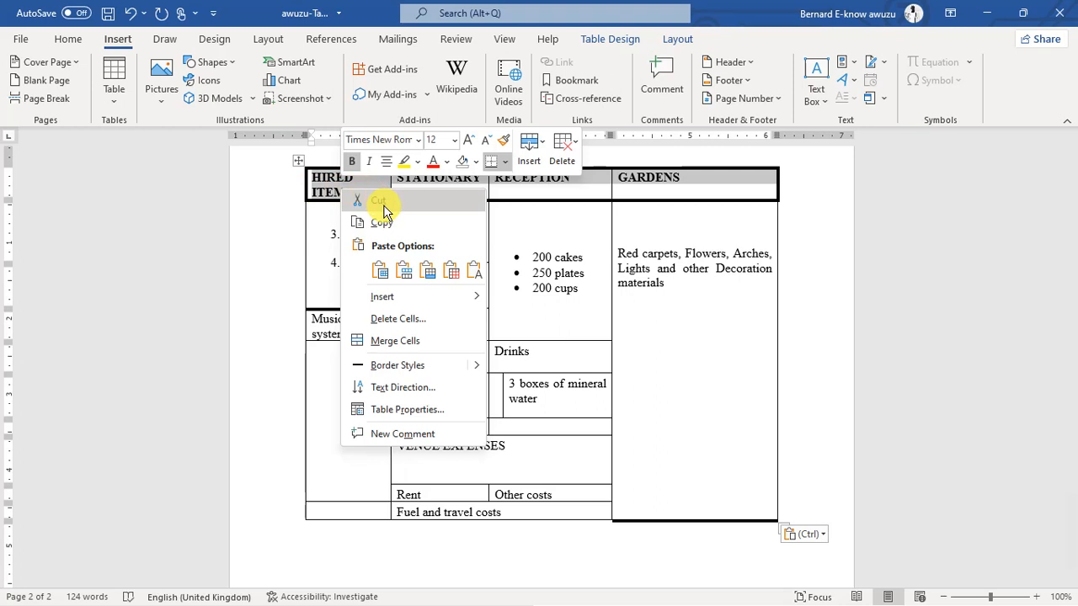
mouse_move(432, 290)
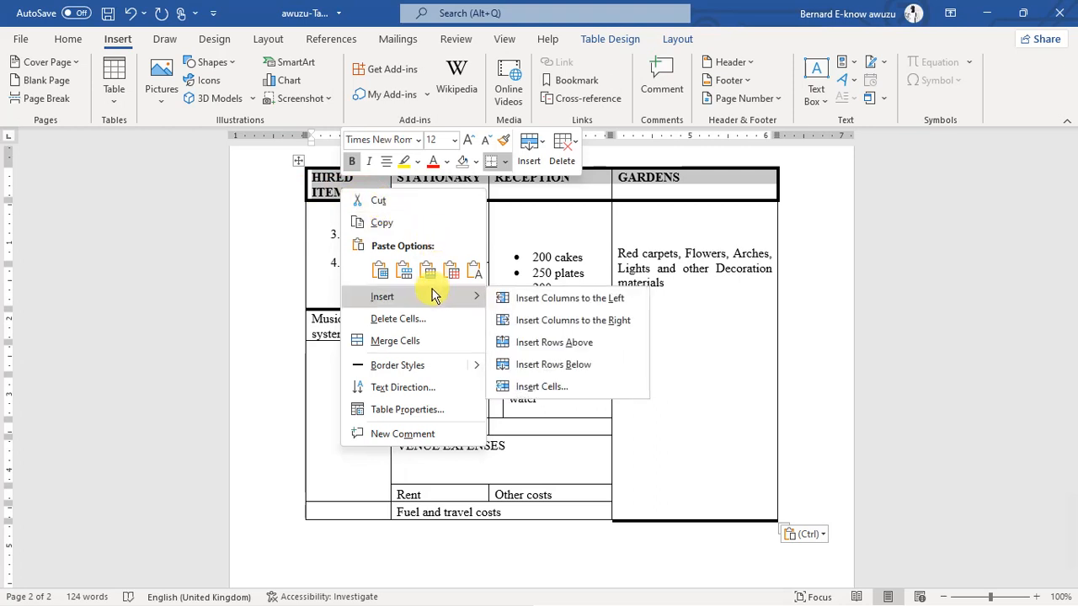
click(554, 342)
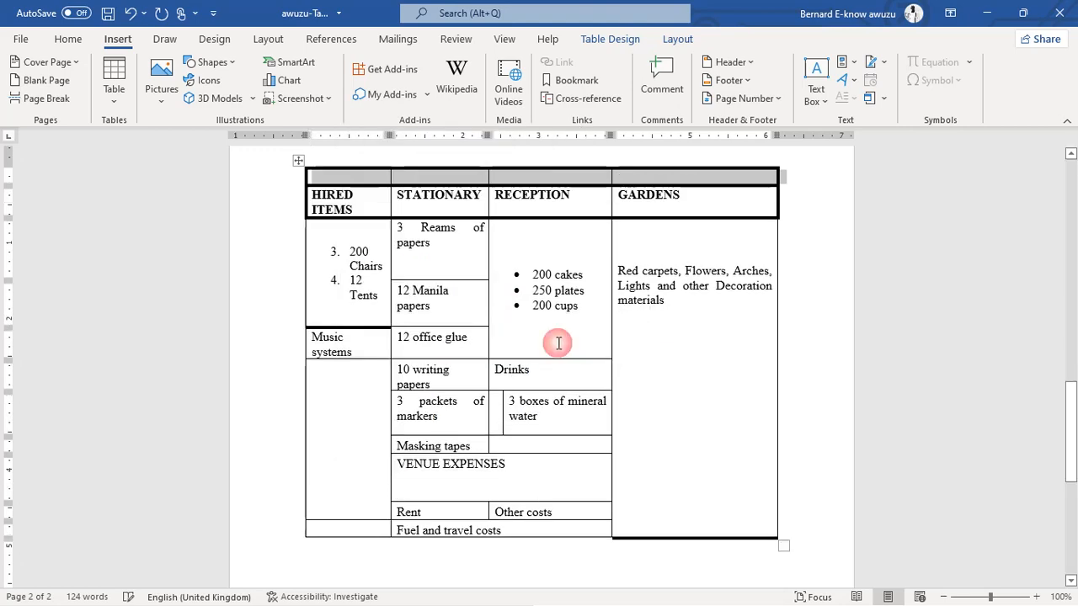
click(745, 335)
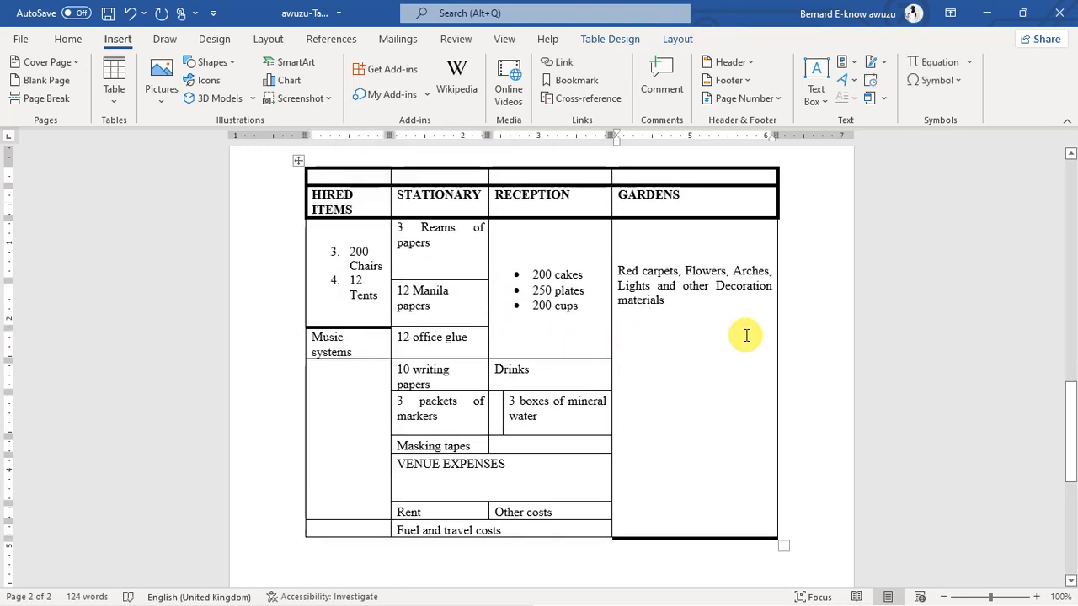
Recheck the merge instruction in the question document, and merge all cells of the empty top row into one.
key(alt+Tab)
key(alt+Tab)
key(alt+Tab)
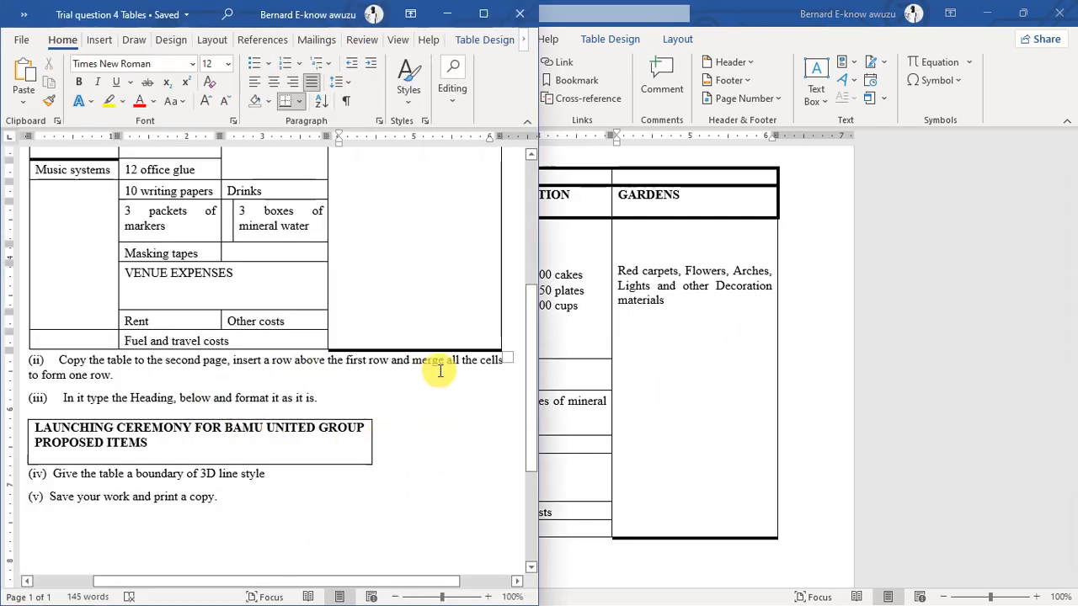
key(alt+Tab)
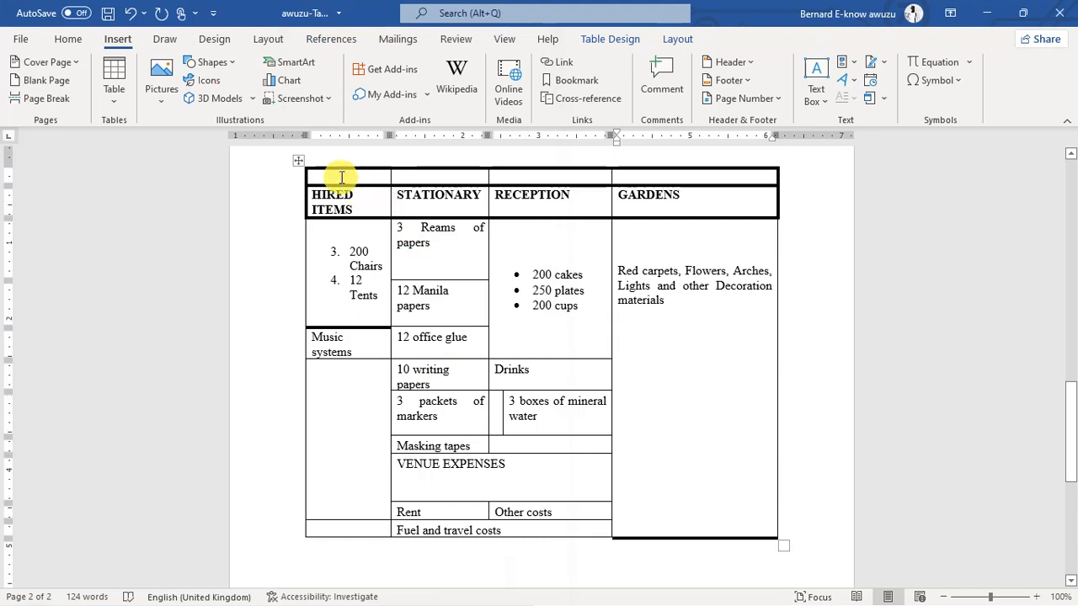
click(315, 177)
key(shift+Right)
key(shift+Right)
key(shift+Right)
key(shift+Right)
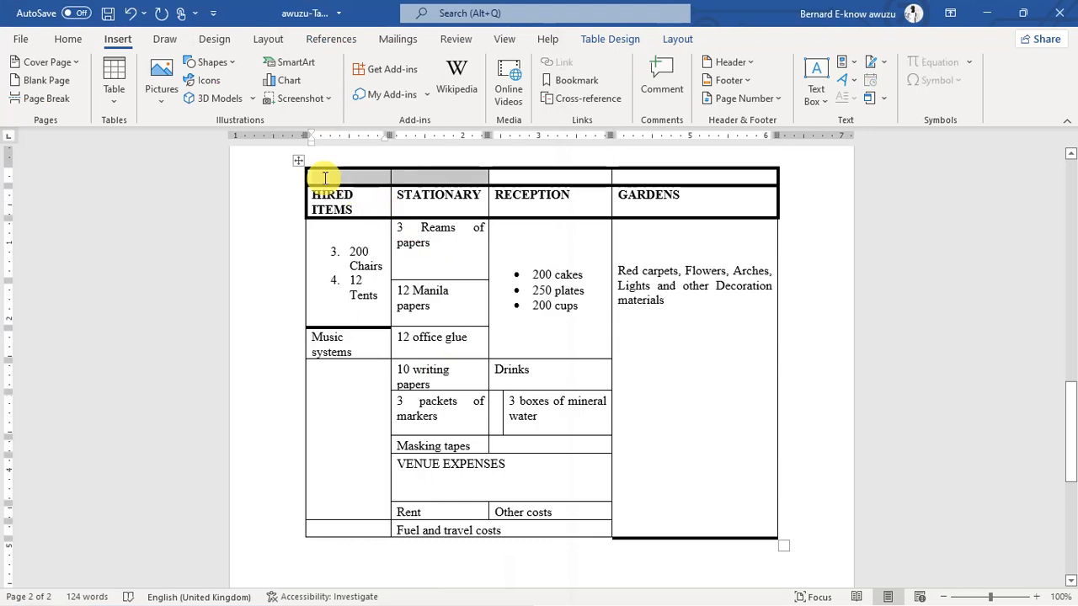
right_click(374, 180)
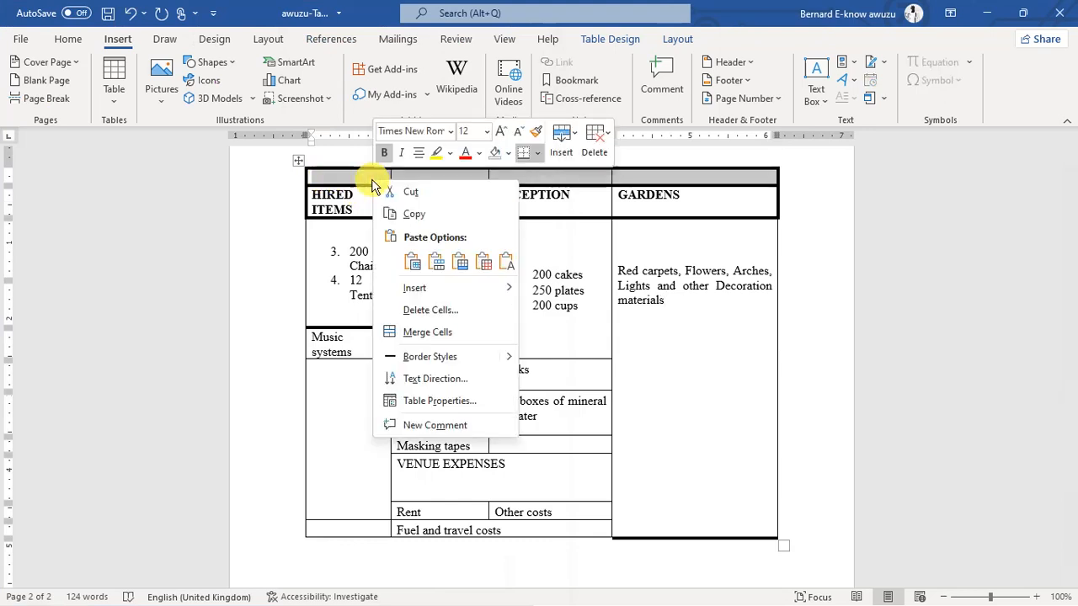
click(428, 331)
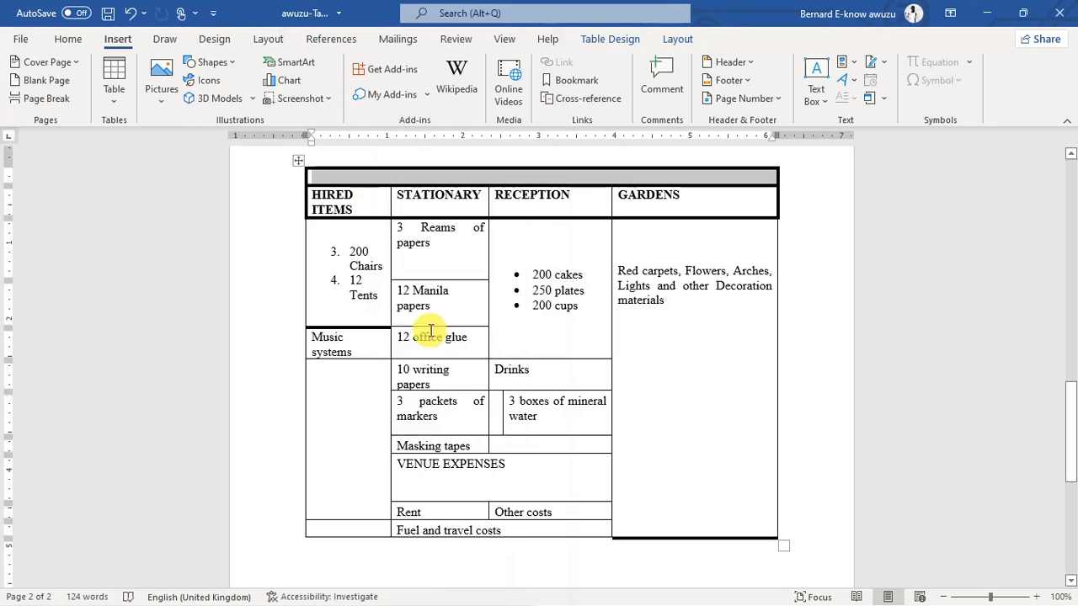
Put the two documents side by side and enter the heading "LAUNCHING CEREMONY FOR BAMU UNITED GROUP PROPOSED ITEMS" in the merged top row.
key(alt+Tab)
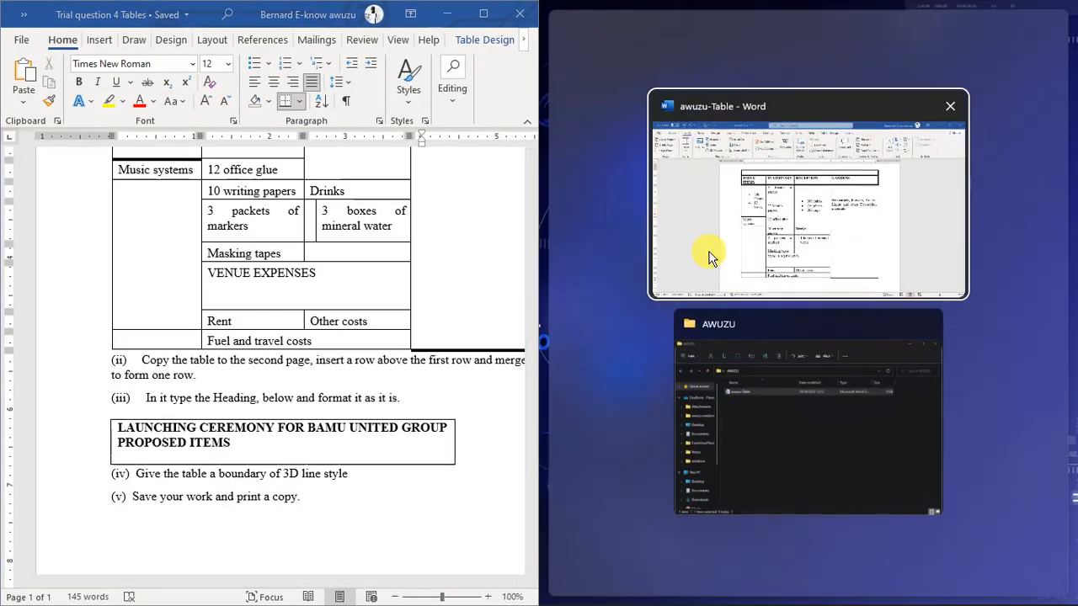
click(705, 250)
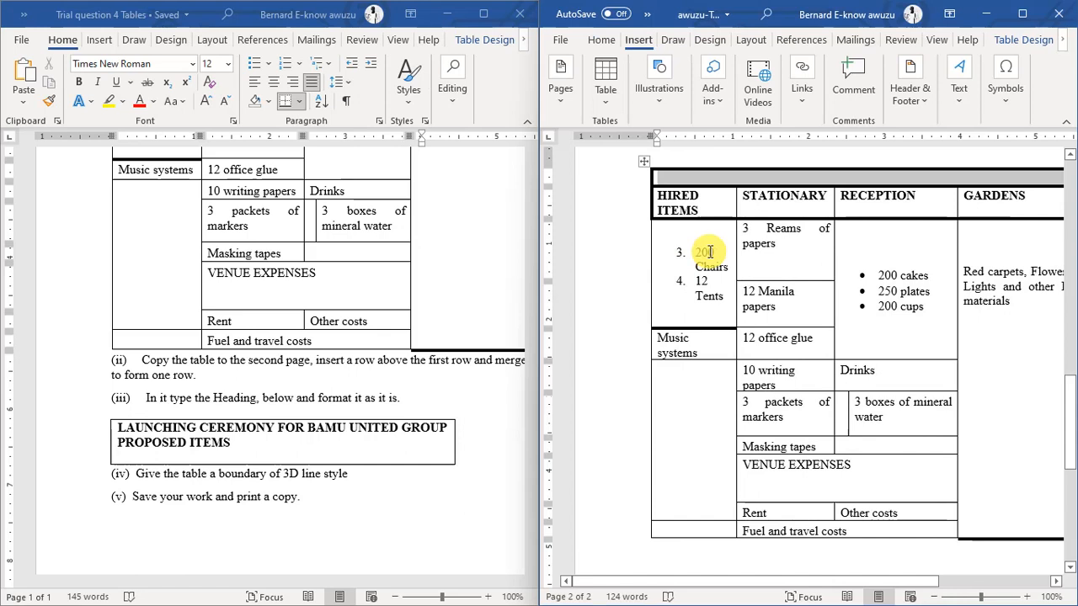
click(688, 180)
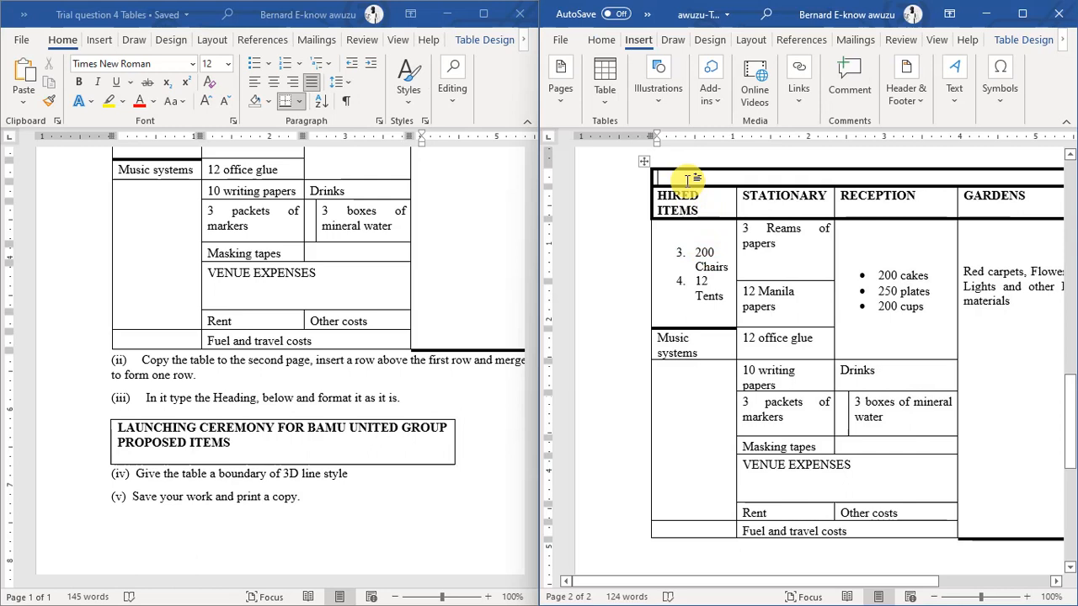
text(LAUNCH)
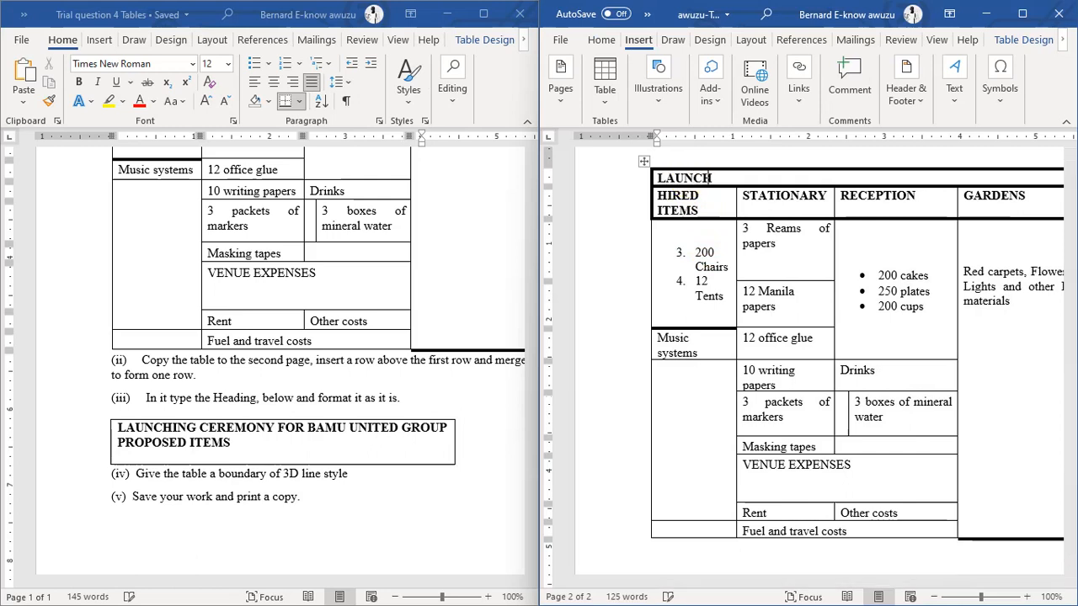
text(ING CER)
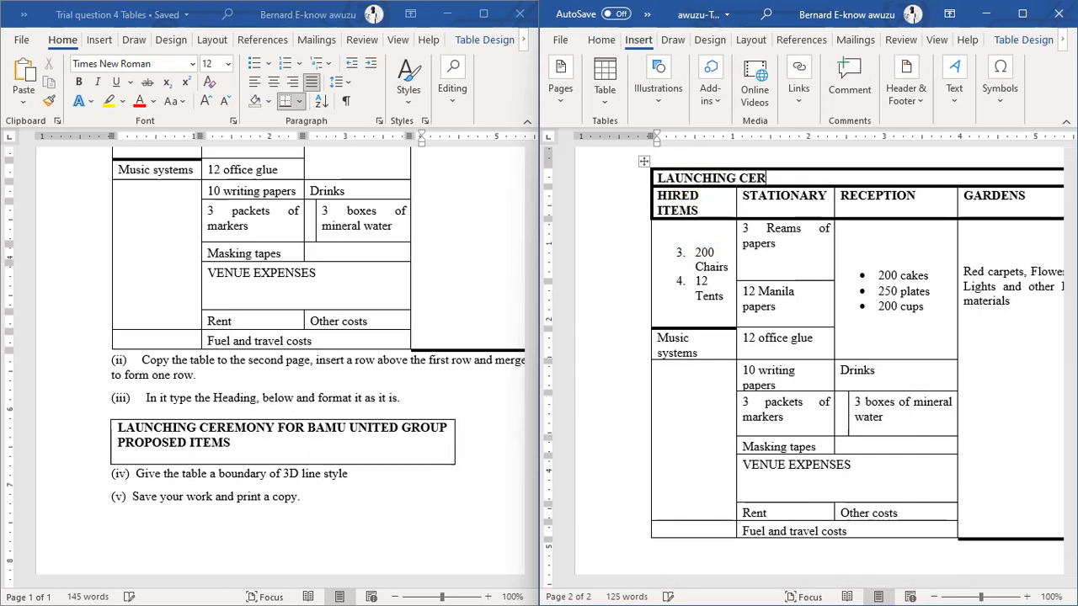
text(EMONY)
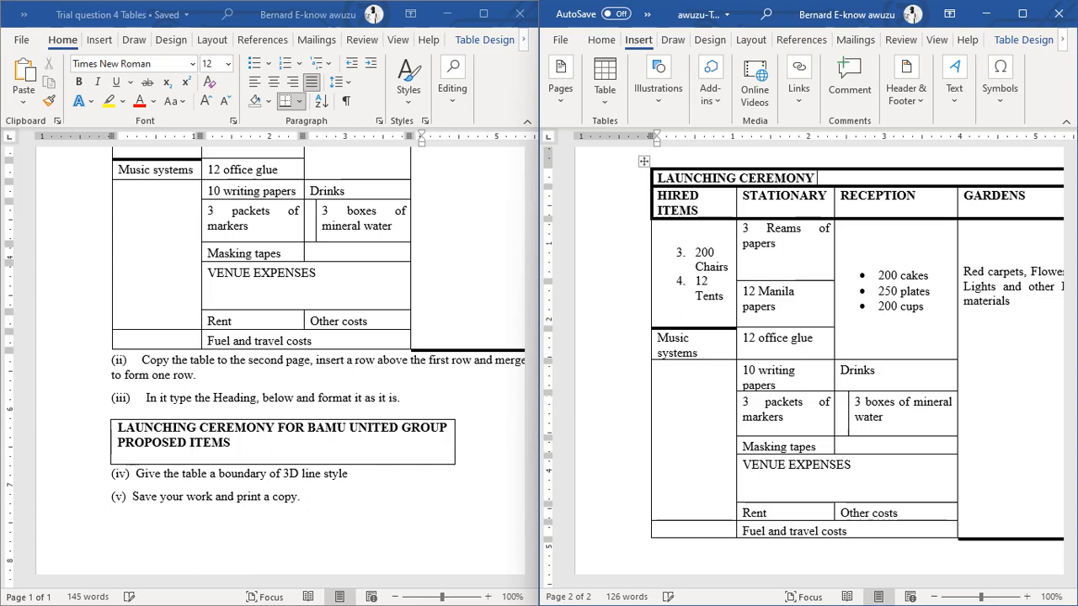
text( FOR BAMU UNITED )
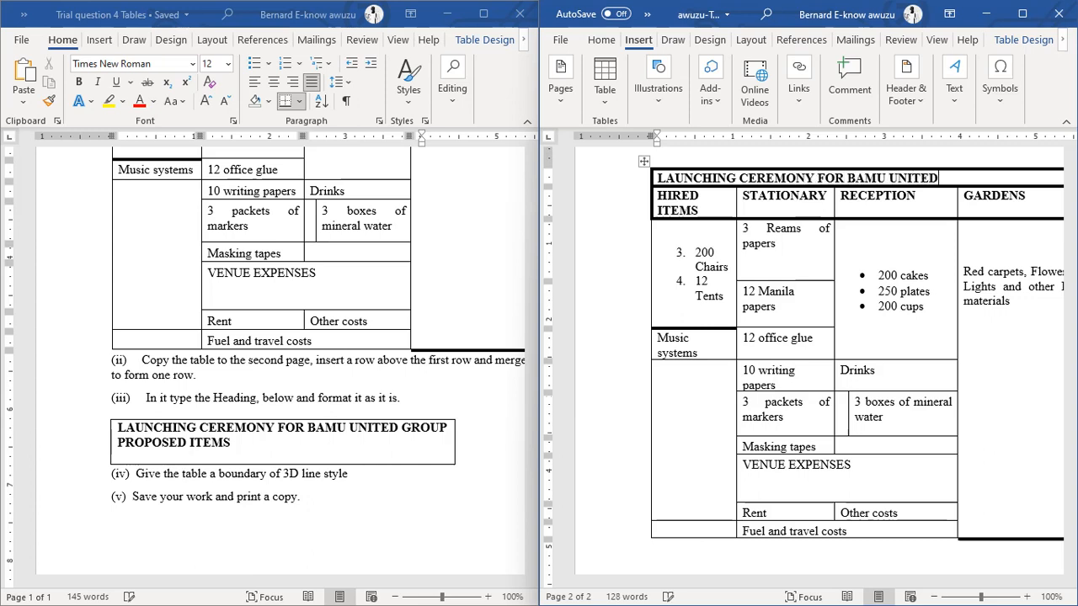
text(GROUP PROPOSED ITEMS)
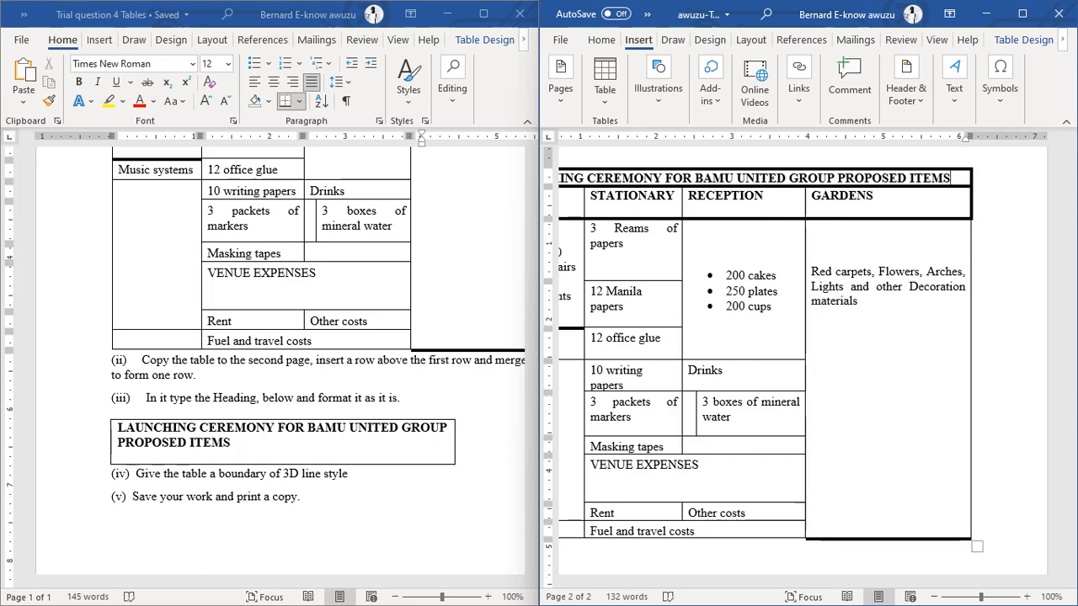
scroll(803, 255, left, 3)
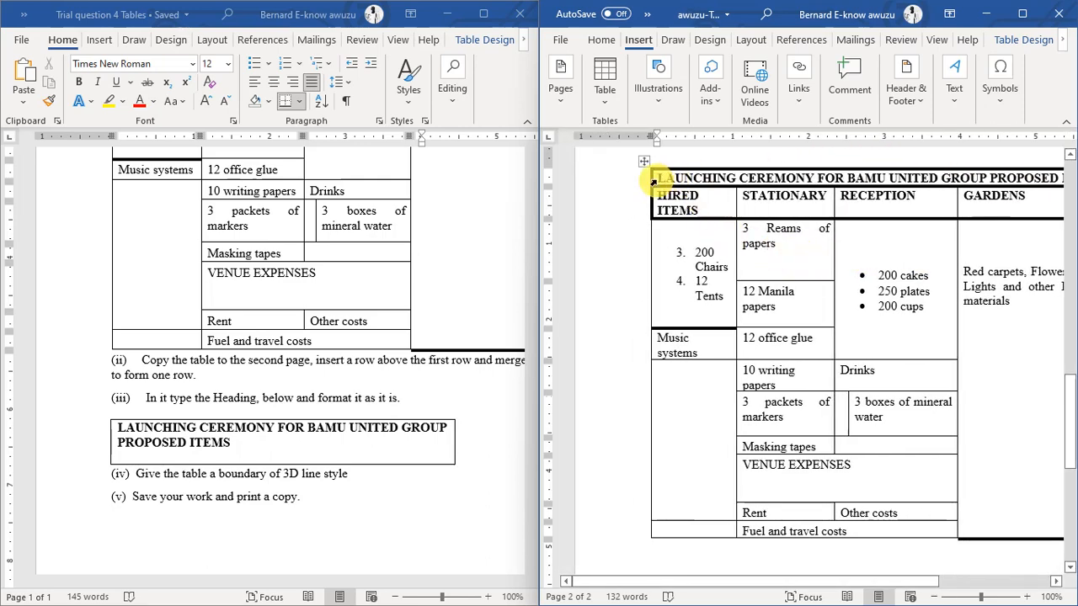
Set the box border of the merged heading cell to a width of ½ pt, applied to the cell.
click(653, 184)
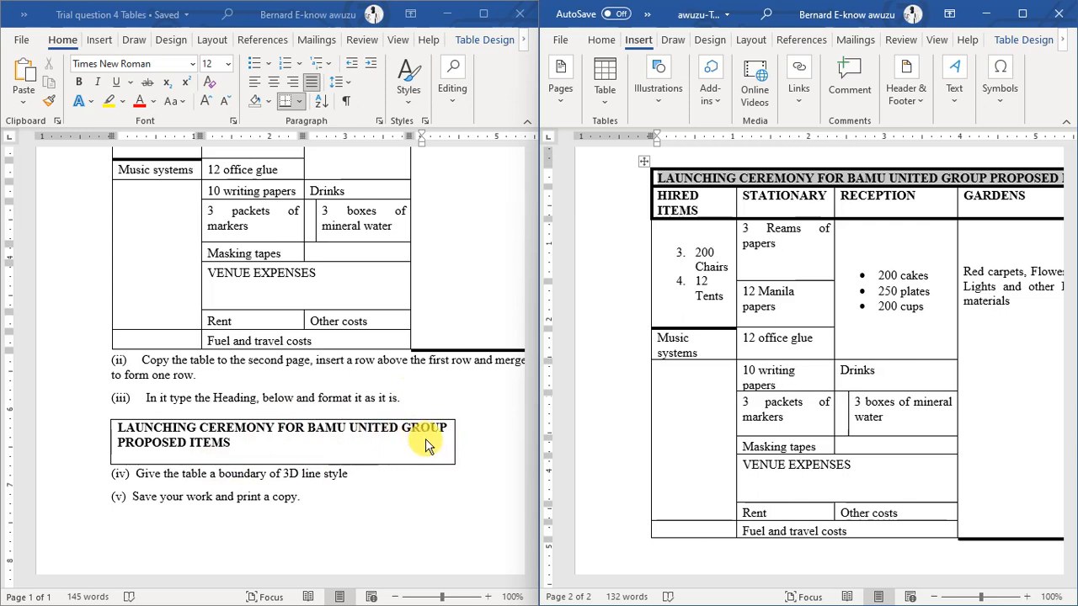
right_click(732, 175)
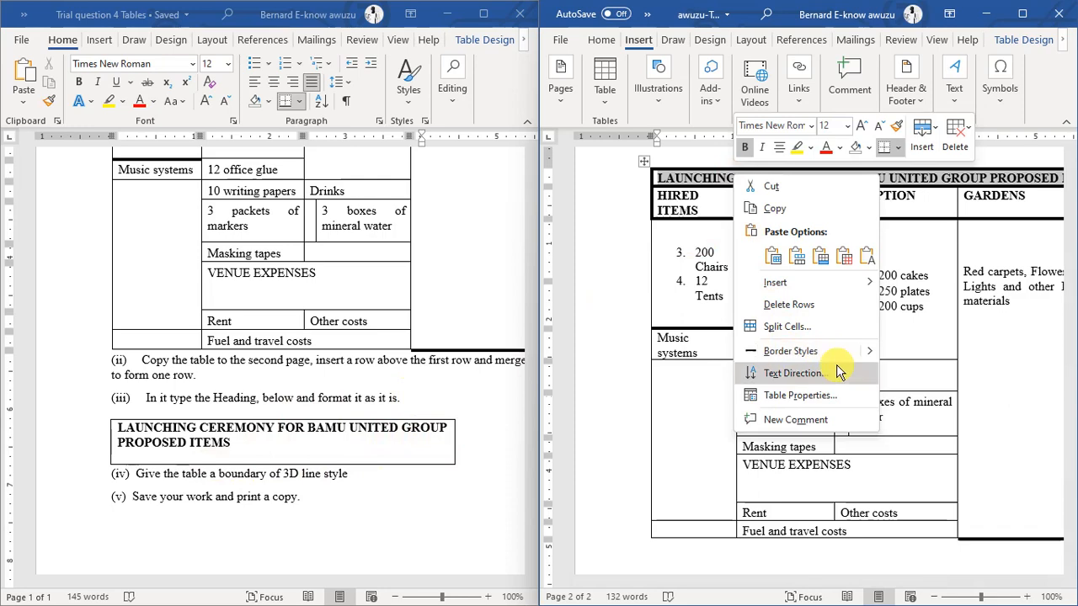
click(815, 396)
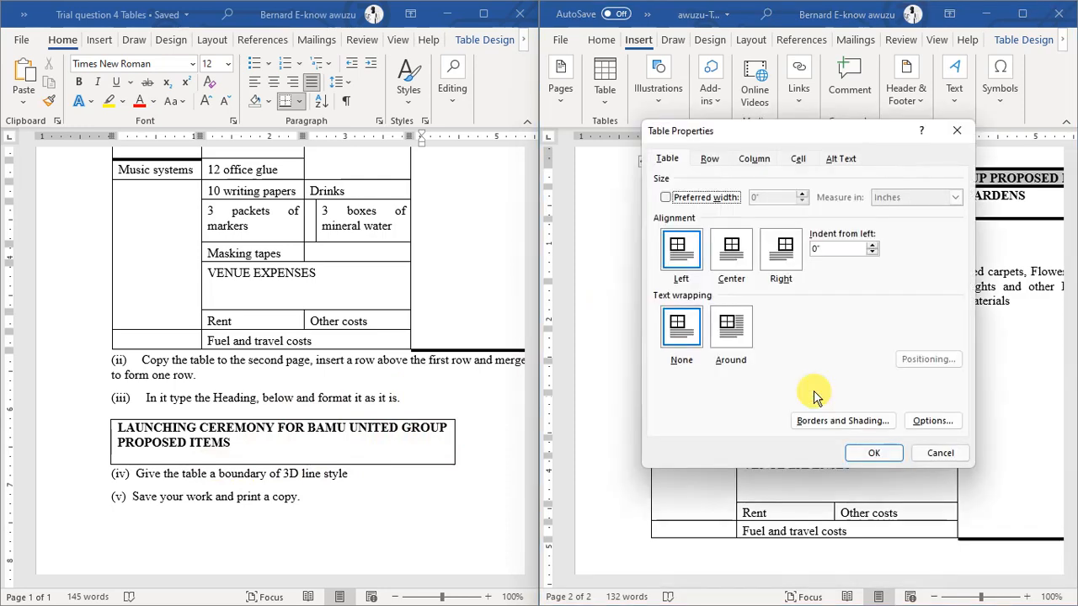
click(834, 421)
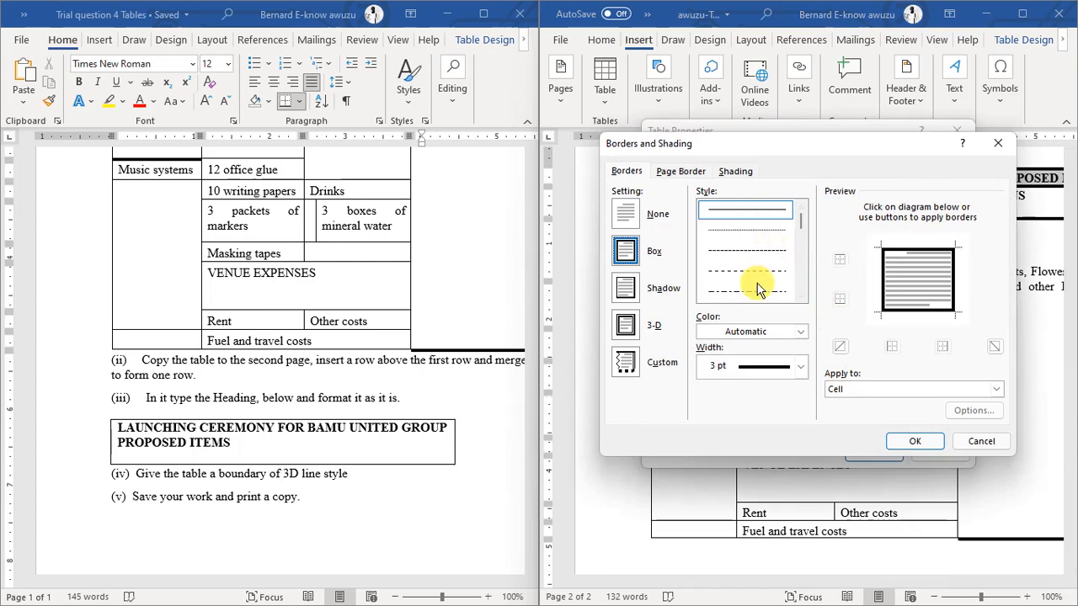
click(766, 364)
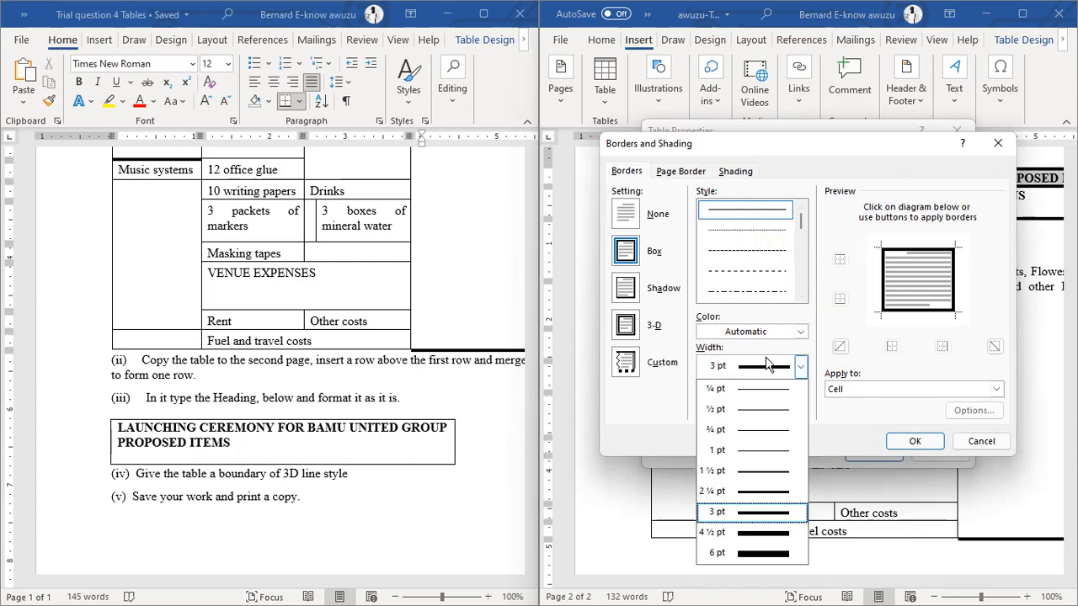
click(743, 409)
click(918, 444)
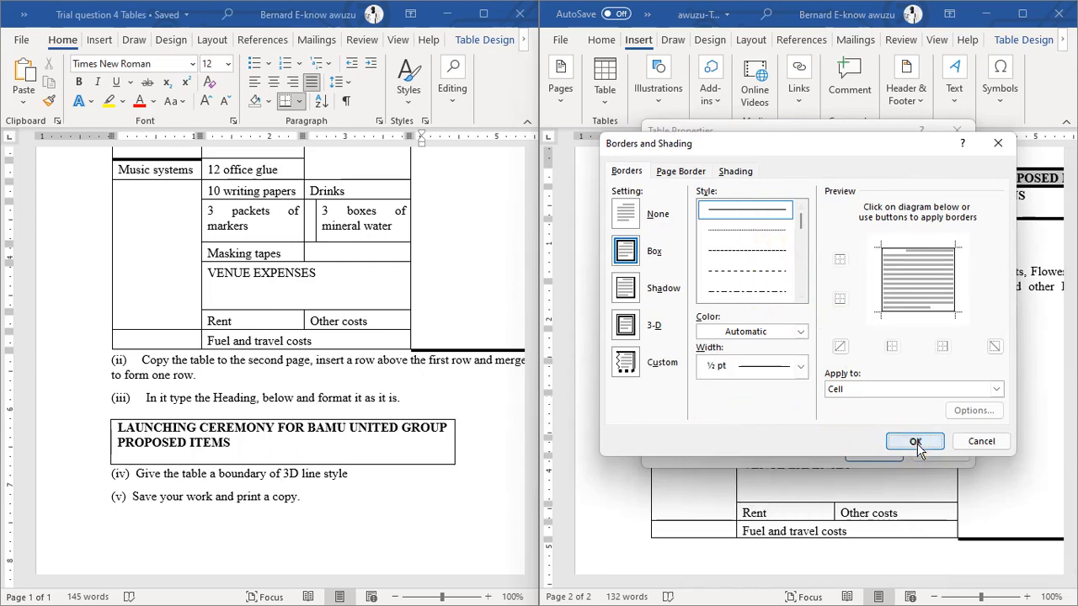
click(876, 453)
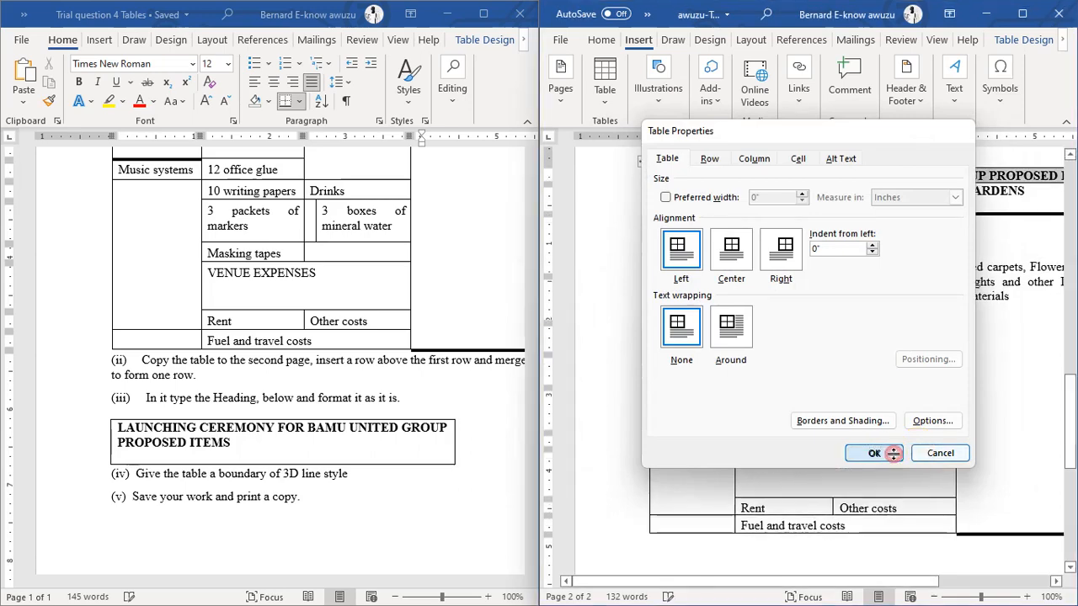
click(773, 244)
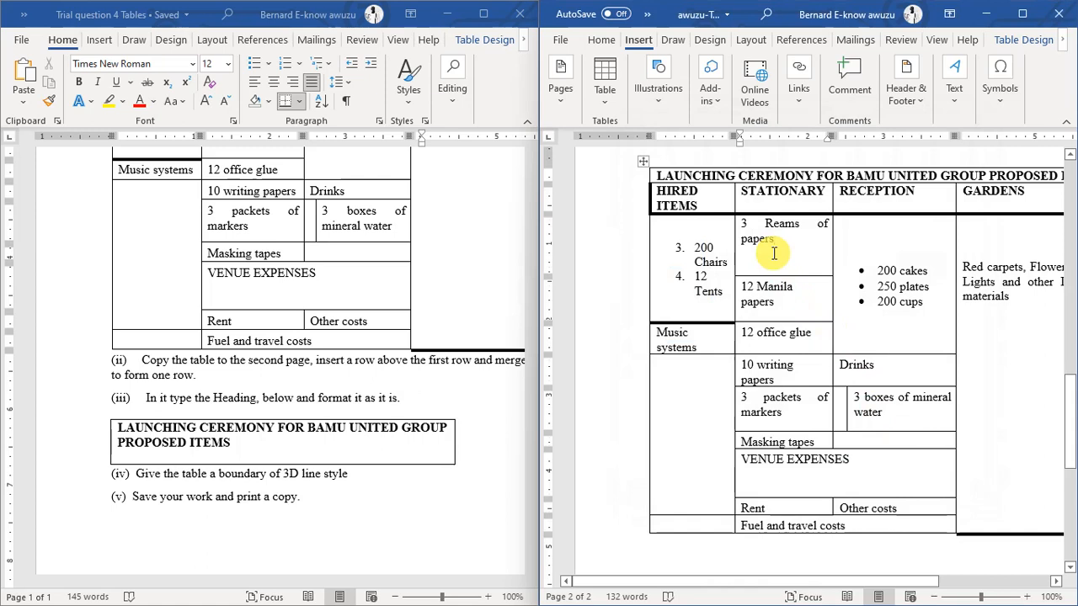
Select the second-page table and, from its properties, apply a 3-D page border with a 3 pt thick-and-thin line to the whole document.
scroll(773, 252, right, 3)
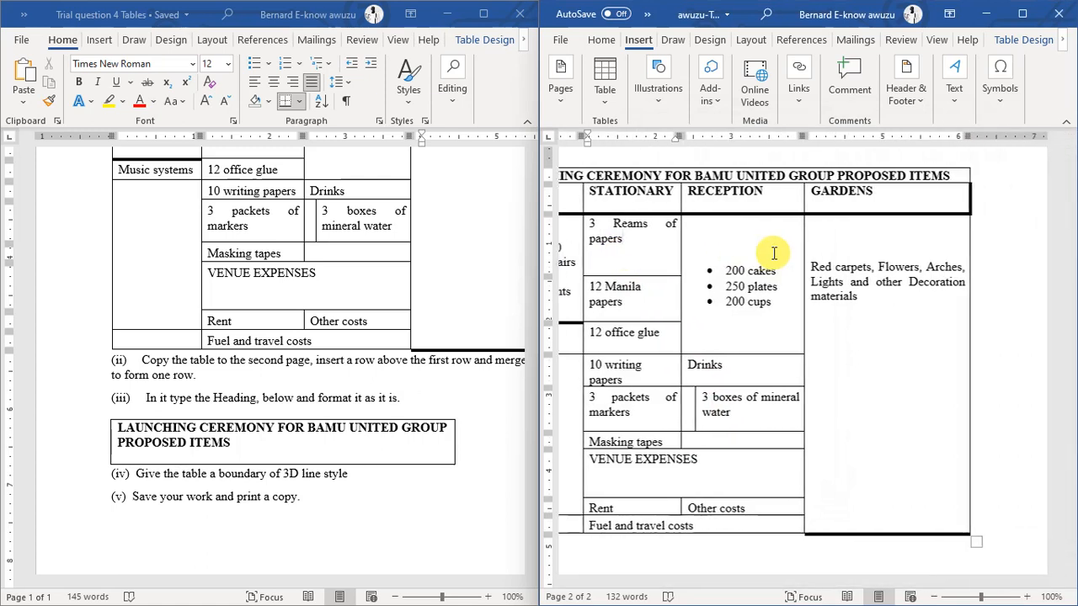
scroll(773, 253, left, 2)
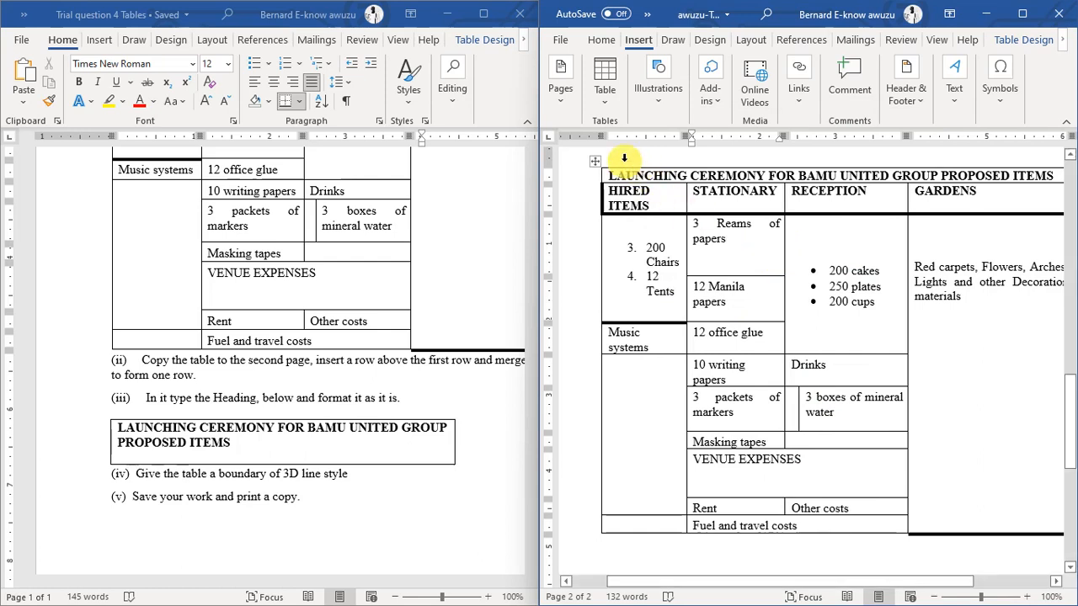
click(596, 161)
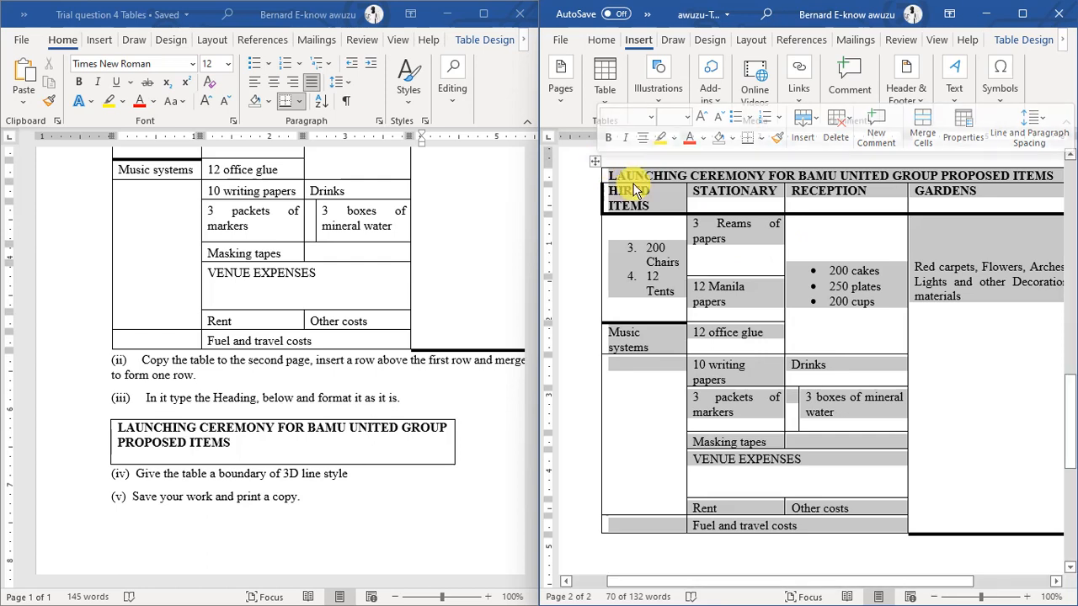
right_click(670, 266)
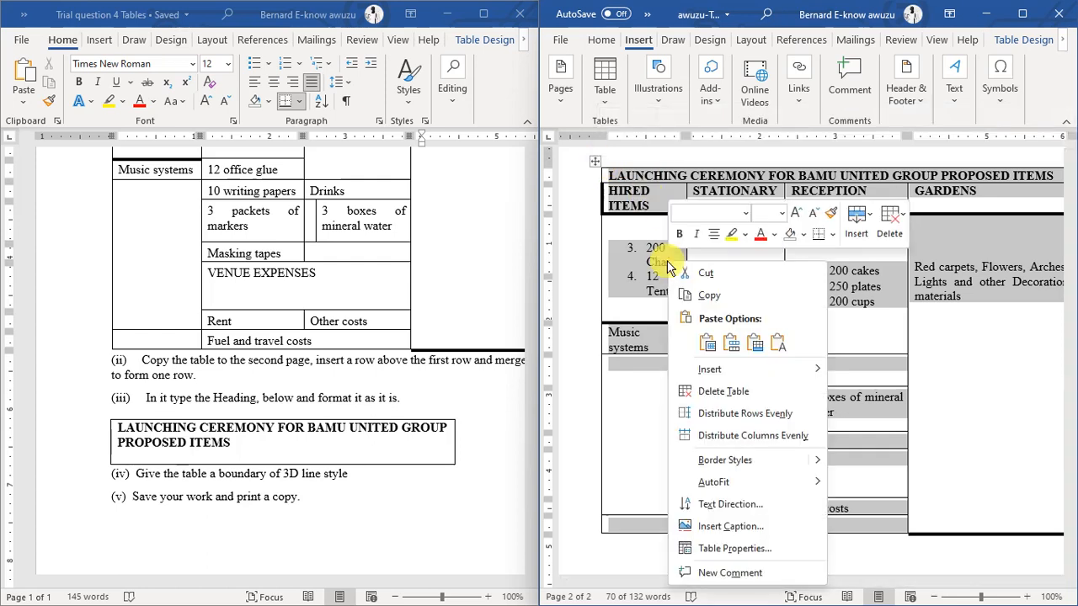
click(749, 548)
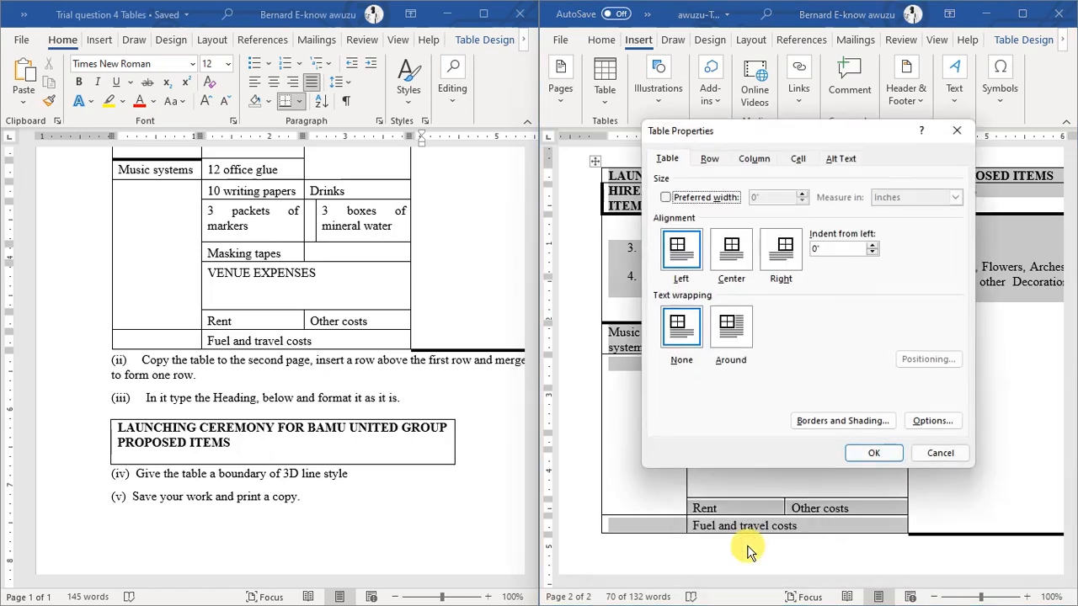
click(832, 420)
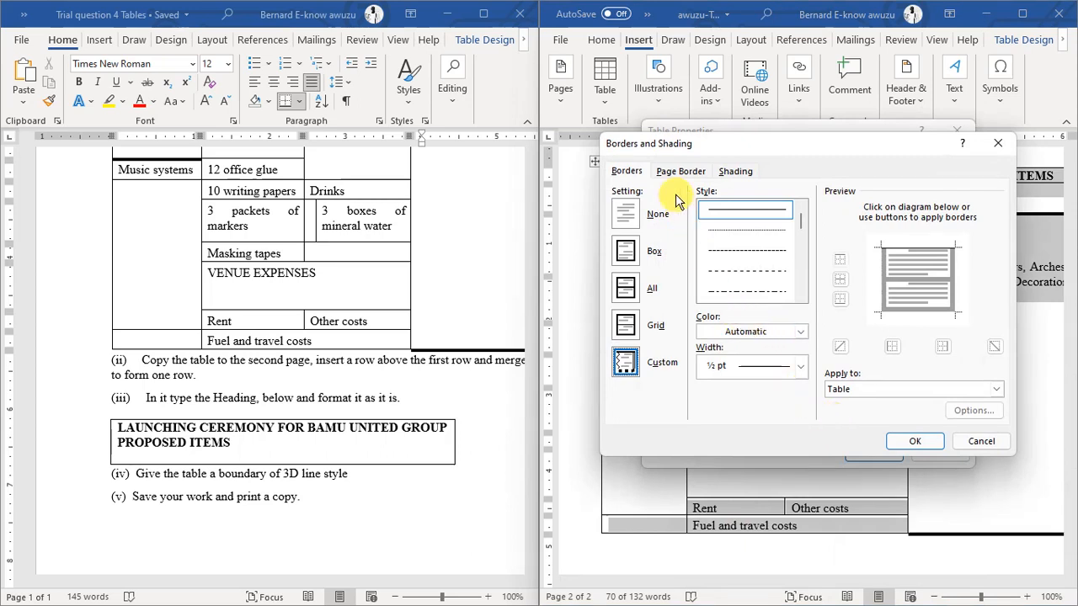
click(641, 175)
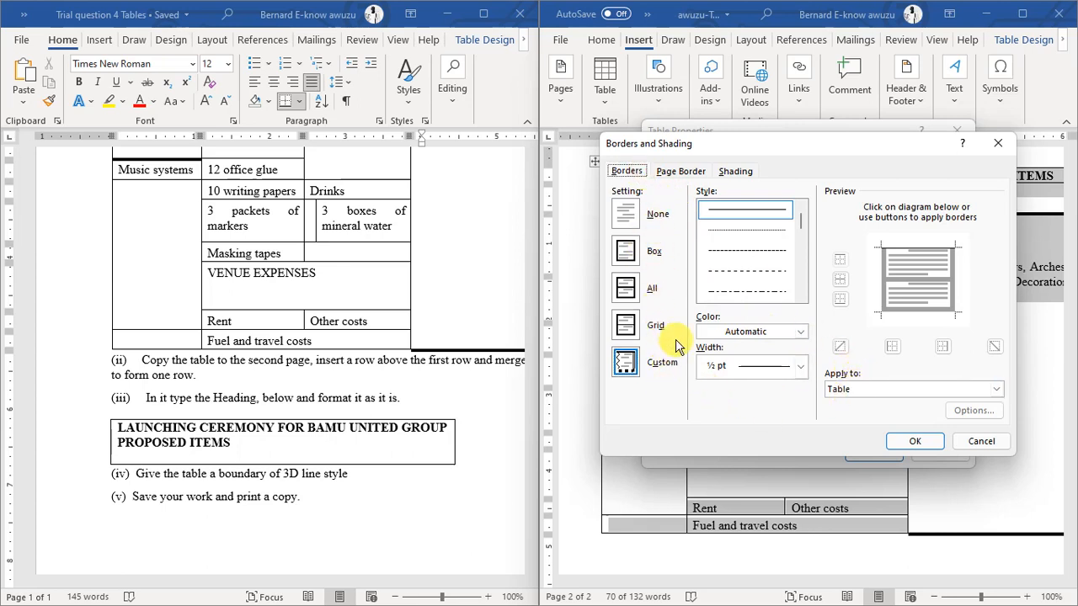
click(674, 171)
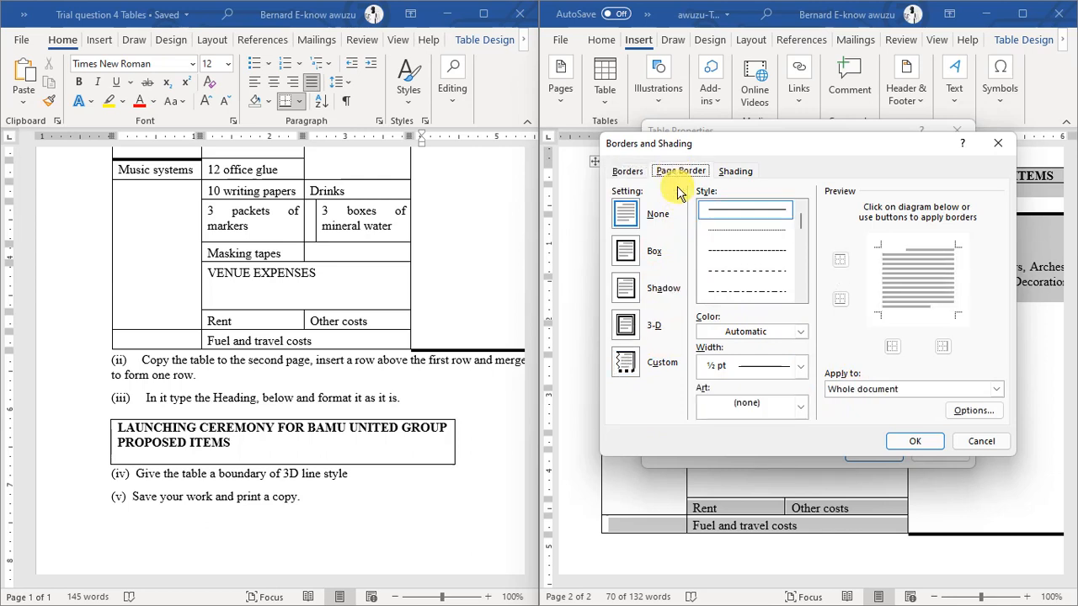
click(627, 330)
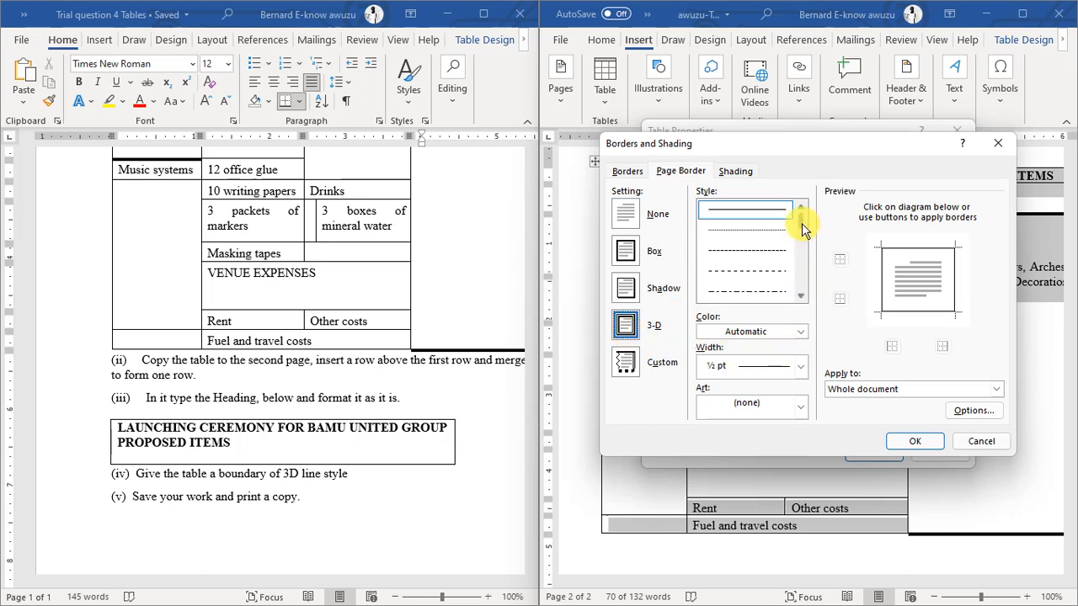
drag(801, 223, 802, 246)
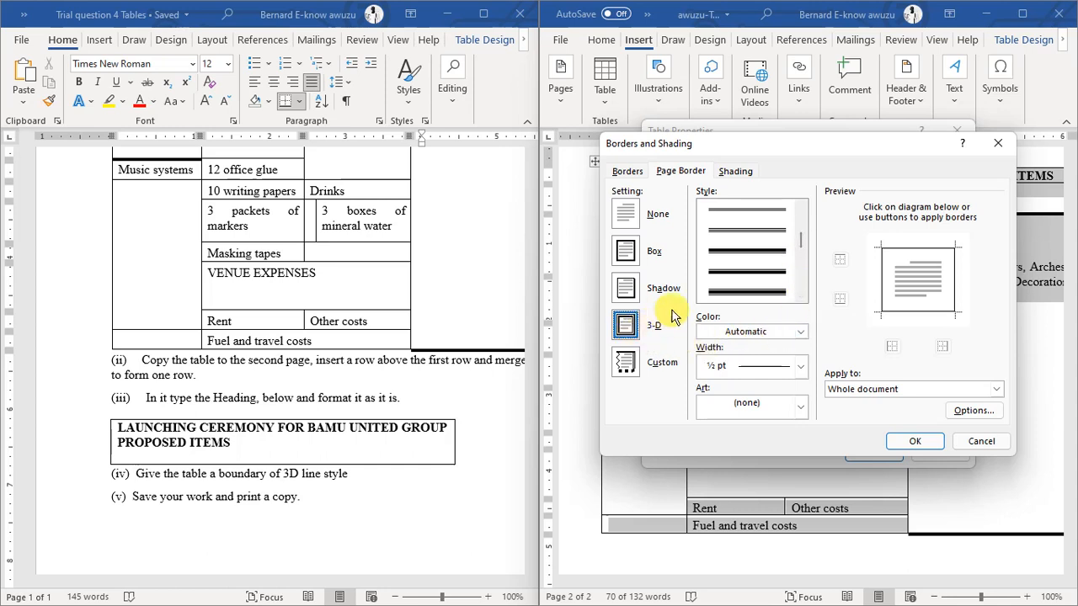
click(728, 261)
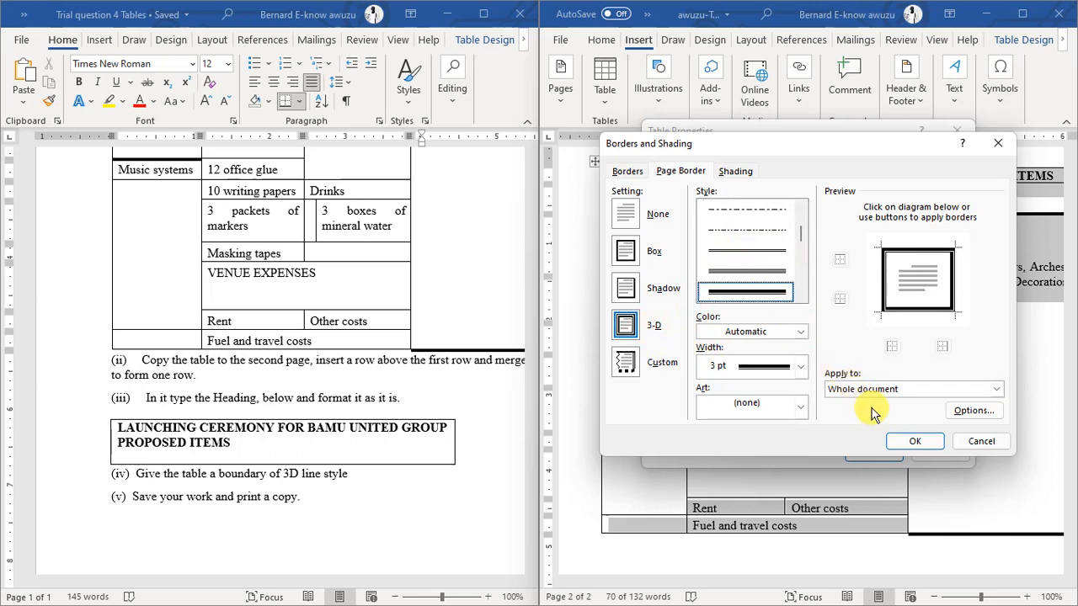
click(913, 443)
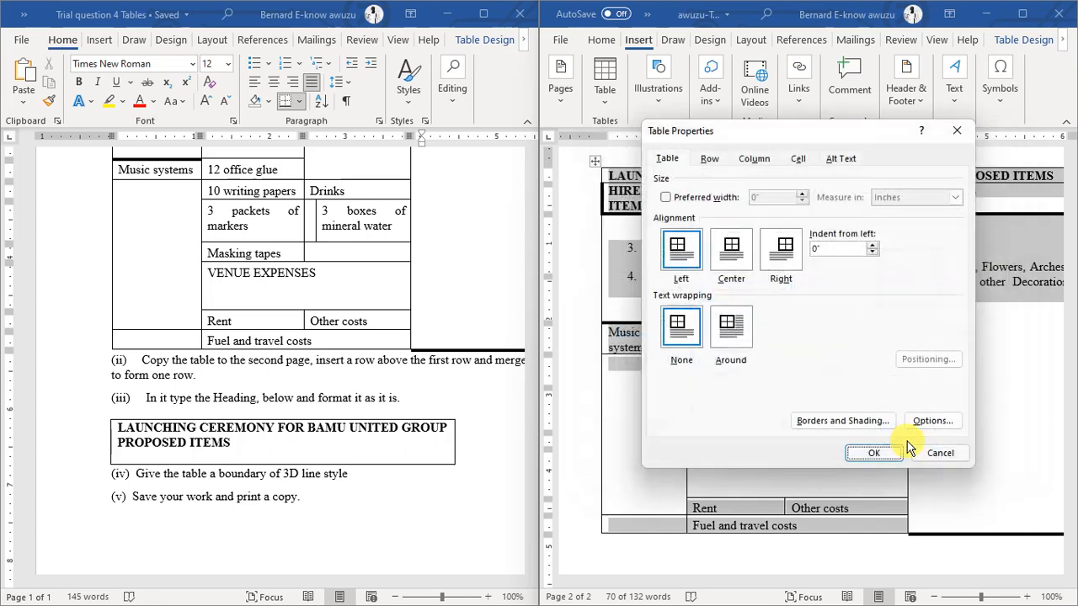
click(876, 454)
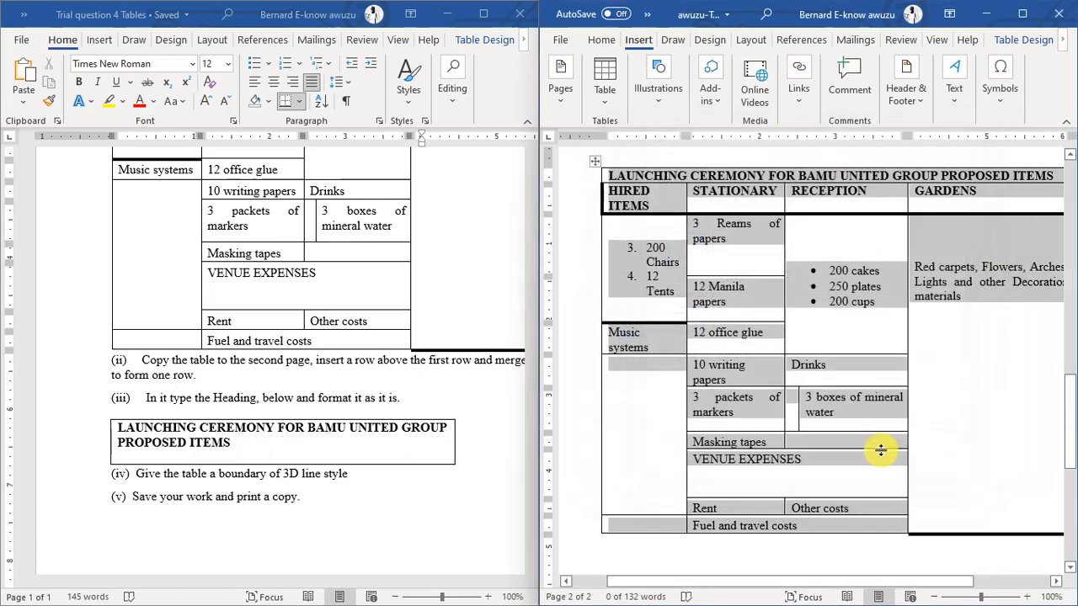
Inspect the border around the second page and maximize the answer document's window.
scroll(787, 552, left, 2)
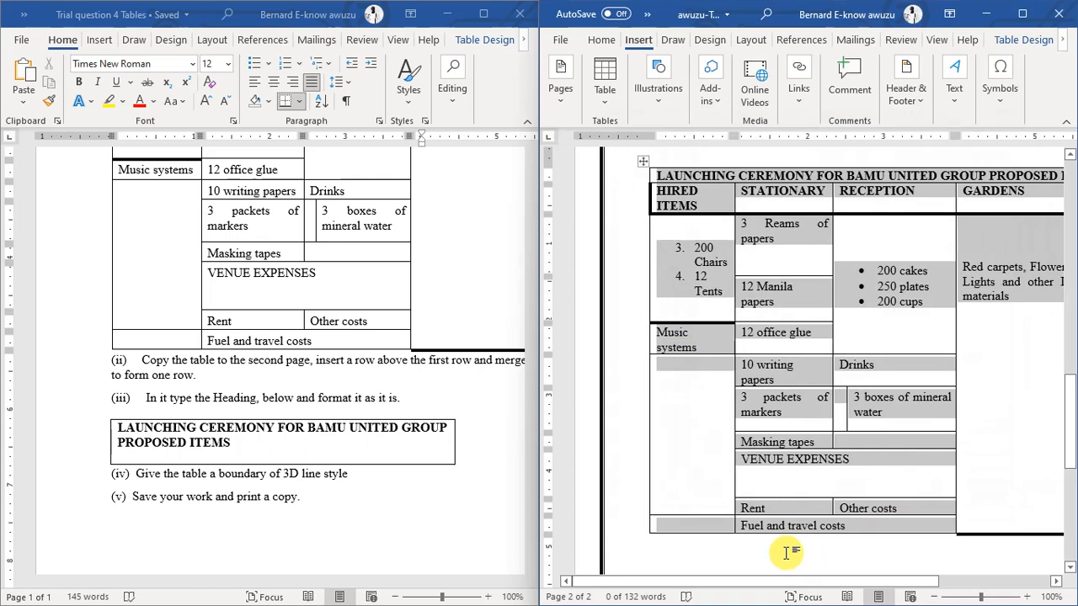
scroll(786, 552, up, 2)
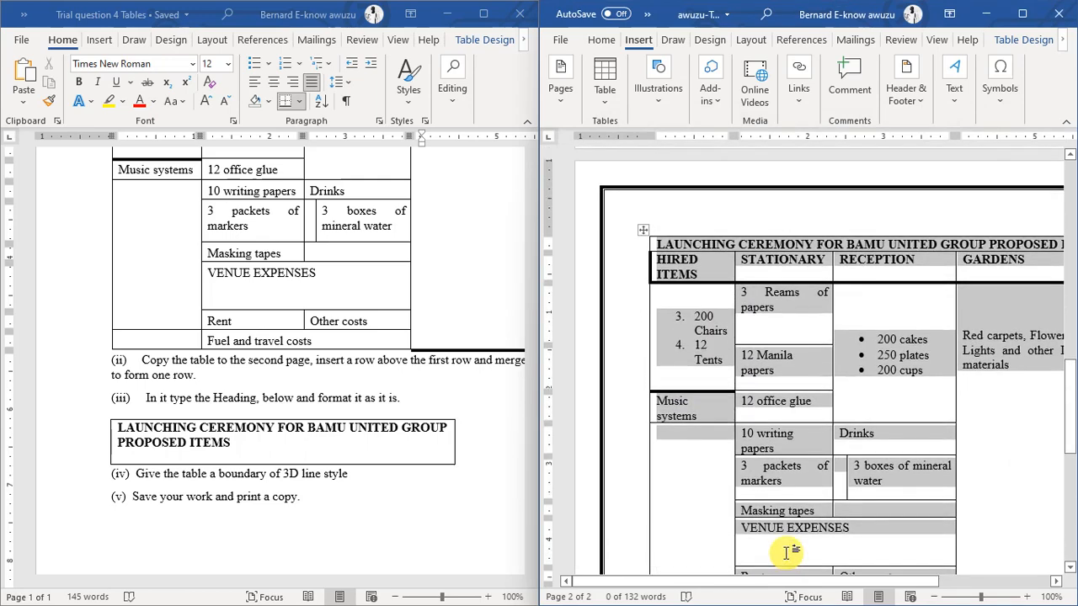
scroll(787, 551, right, 3)
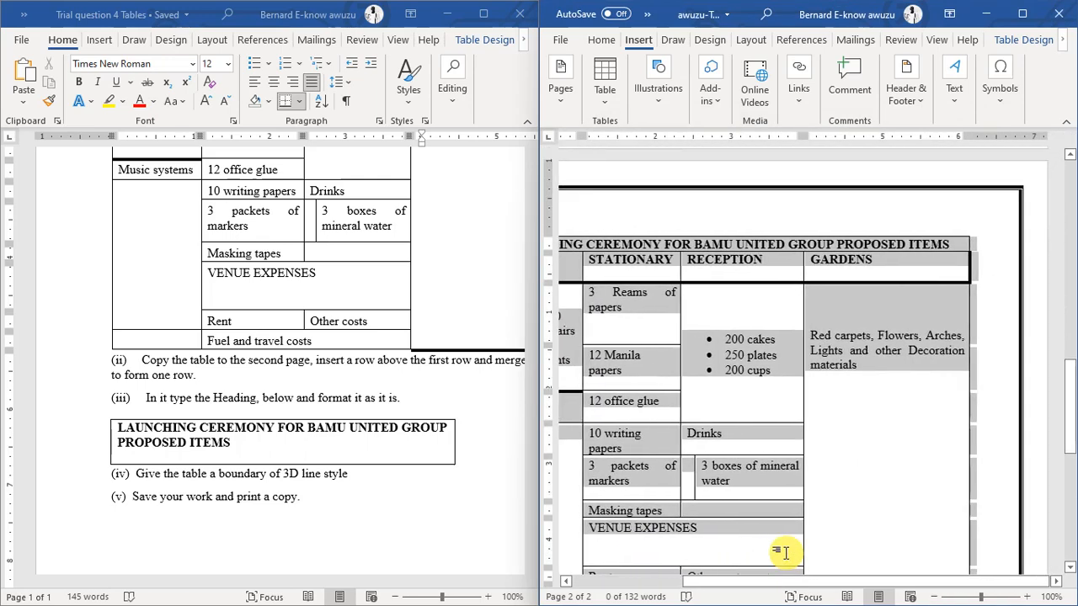
scroll(783, 551, down, 5)
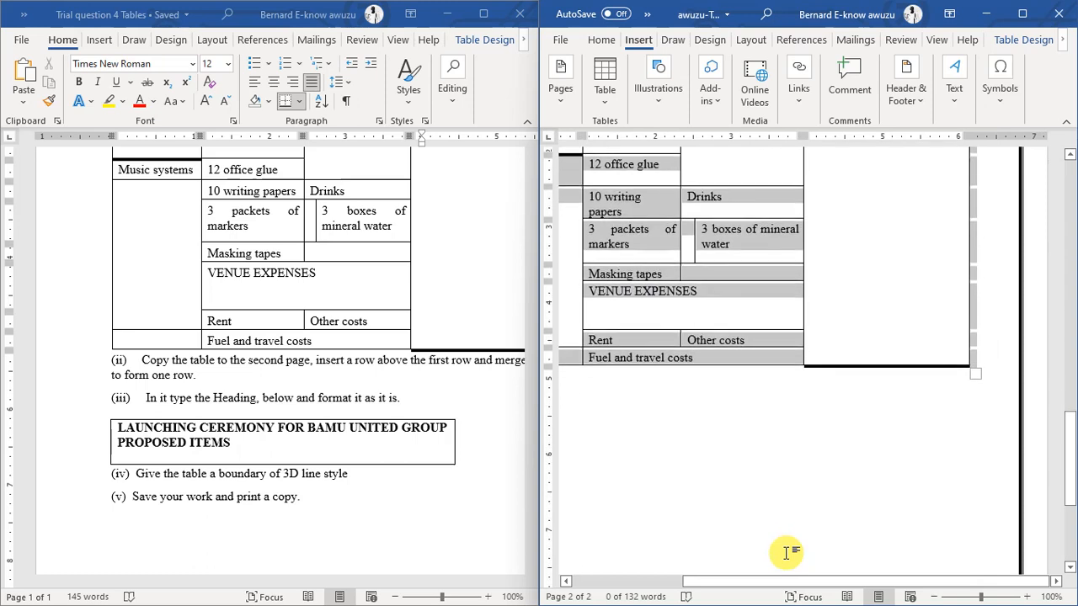
scroll(787, 551, left, 2)
scroll(787, 552, left, 3)
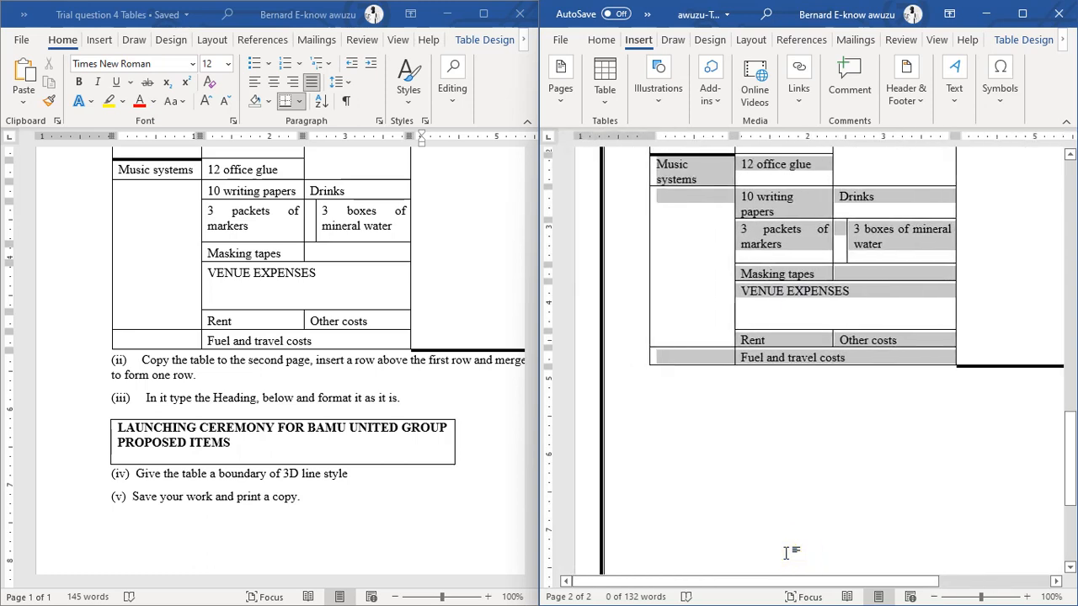
right_click(787, 551)
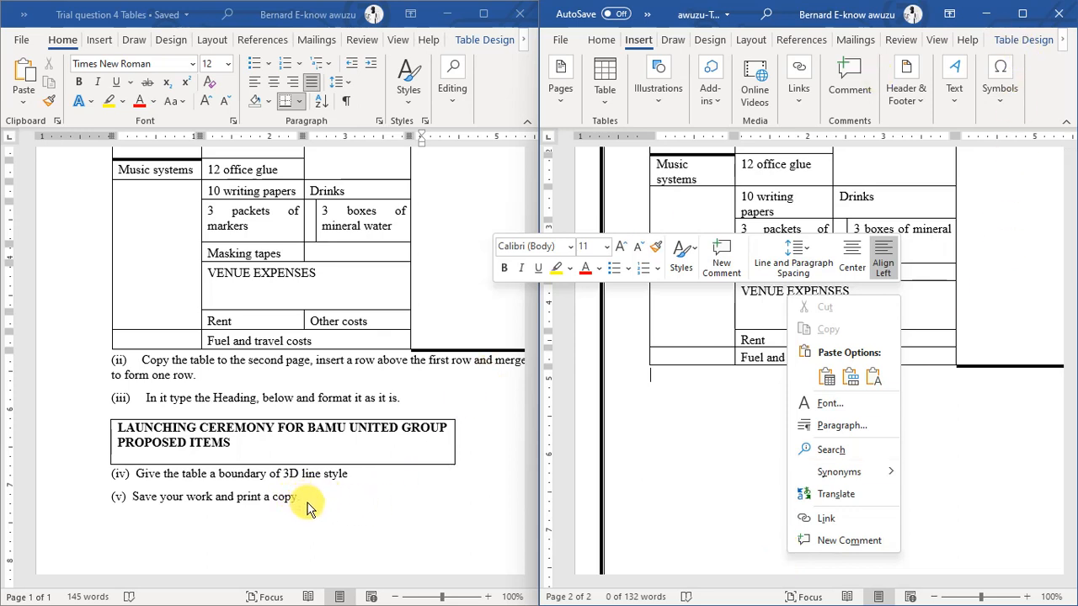
click(1022, 14)
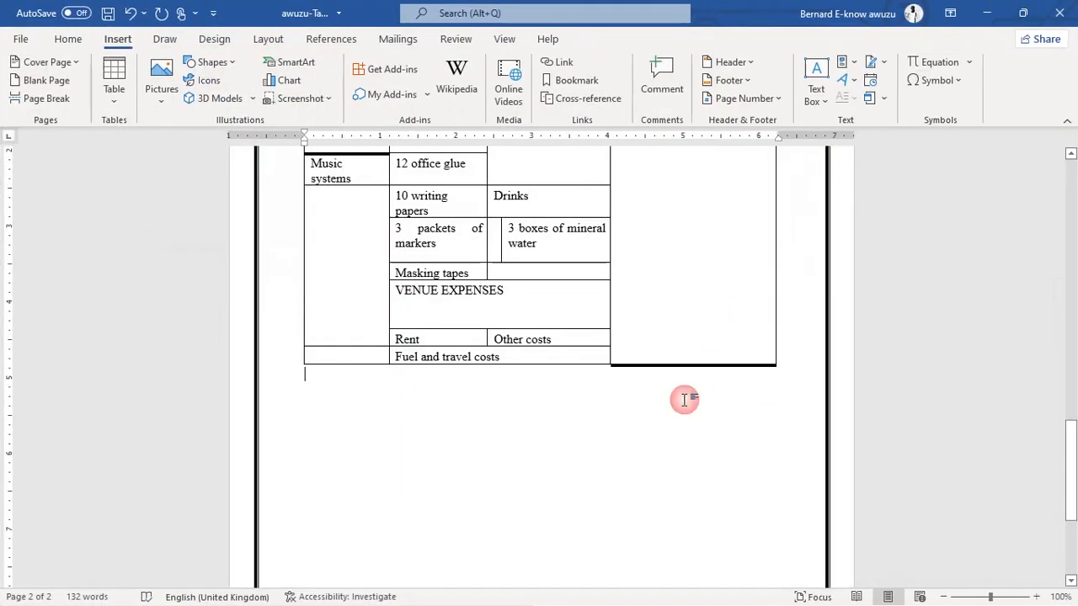
Check the page border on both pages of the document, and undo the whole-document border.
scroll(684, 400, down, 6)
scroll(684, 400, up, 3)
scroll(684, 400, down, 5)
scroll(684, 400, up, 4)
scroll(684, 400, down, 6)
scroll(684, 399, down, 2)
scroll(684, 399, up, 4)
scroll(684, 399, down, 12)
scroll(684, 400, up, 5)
scroll(684, 400, up, 2)
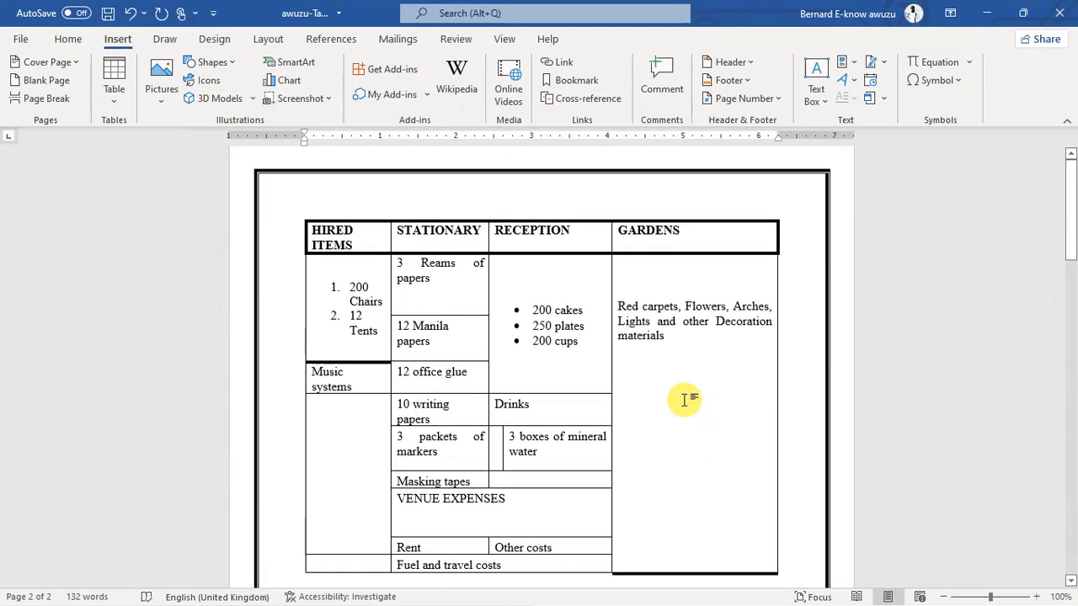
scroll(684, 400, down, 7)
scroll(685, 400, up, 14)
scroll(685, 400, down, 4)
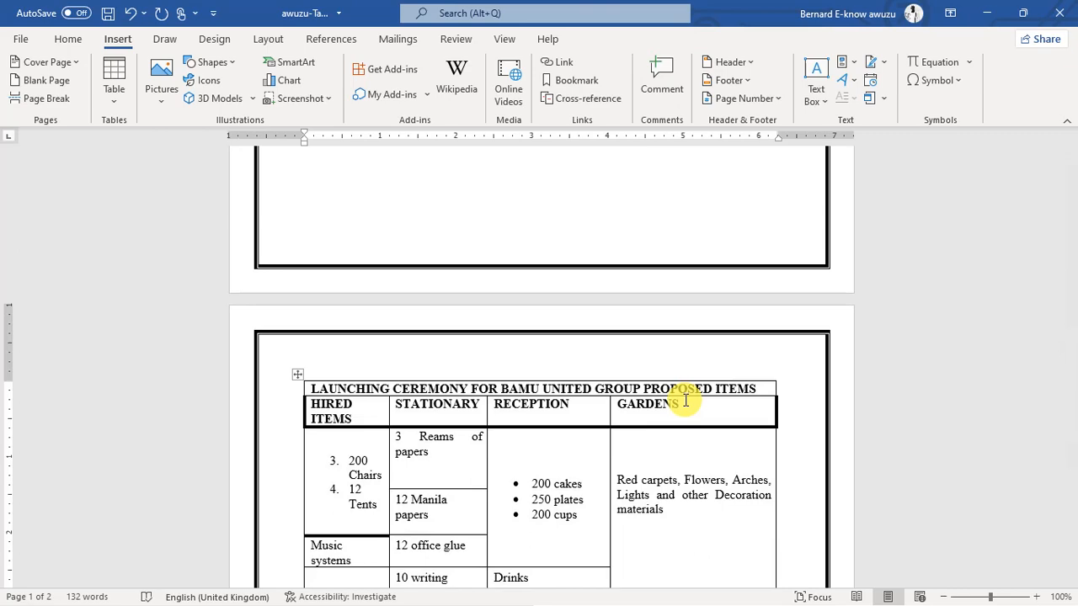
key(ctrl+z)
Apply a 3-D page border with a 3 pt thick-and-thin line to all pages of this section except the first page.
scroll(686, 406, down, 2)
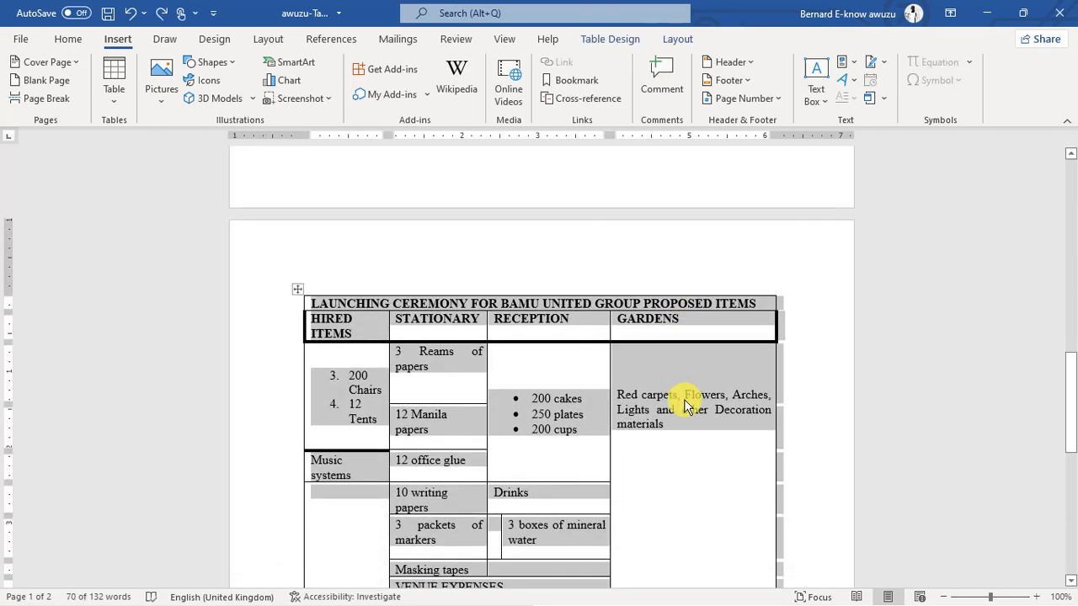
right_click(685, 405)
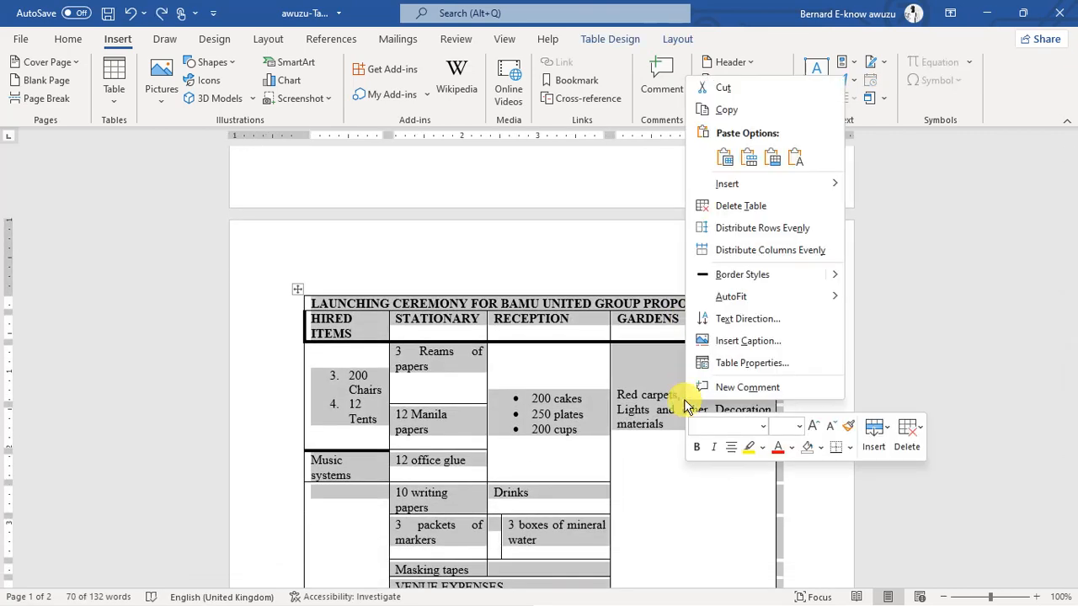
click(738, 364)
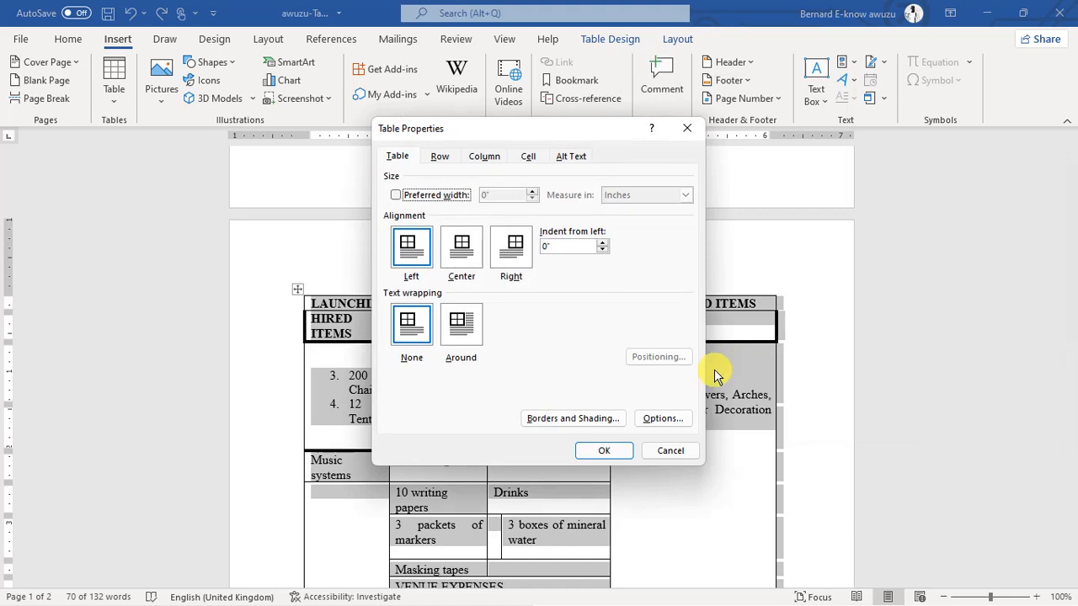
click(581, 418)
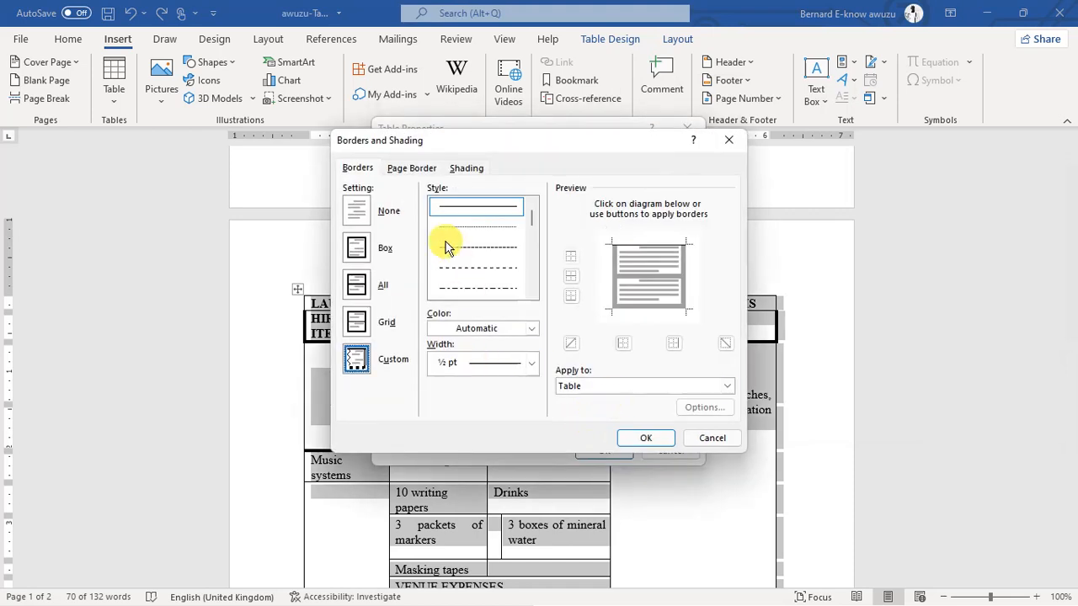
click(409, 171)
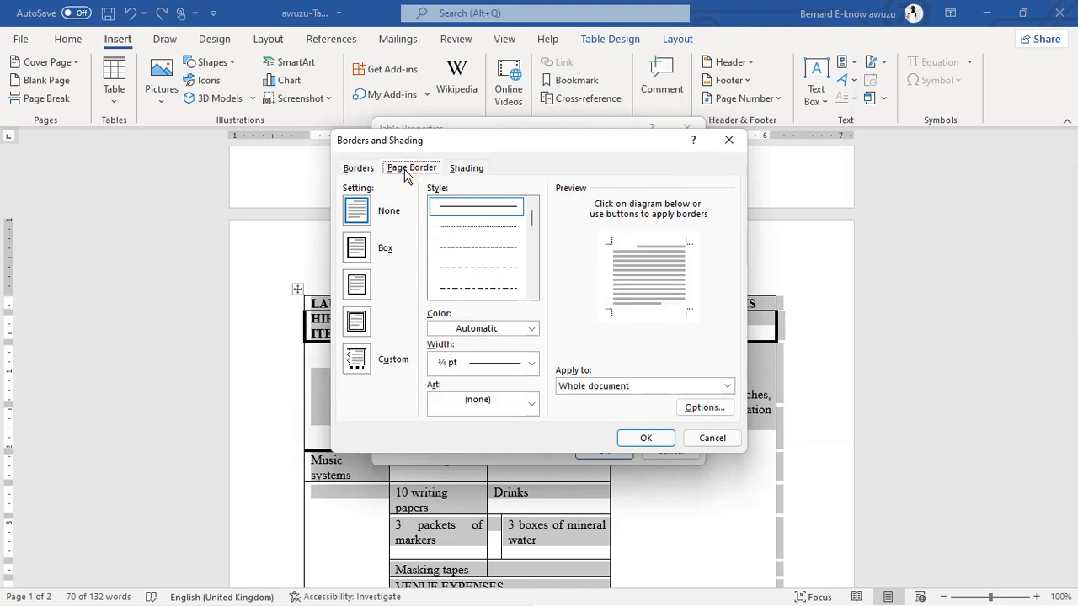
click(358, 322)
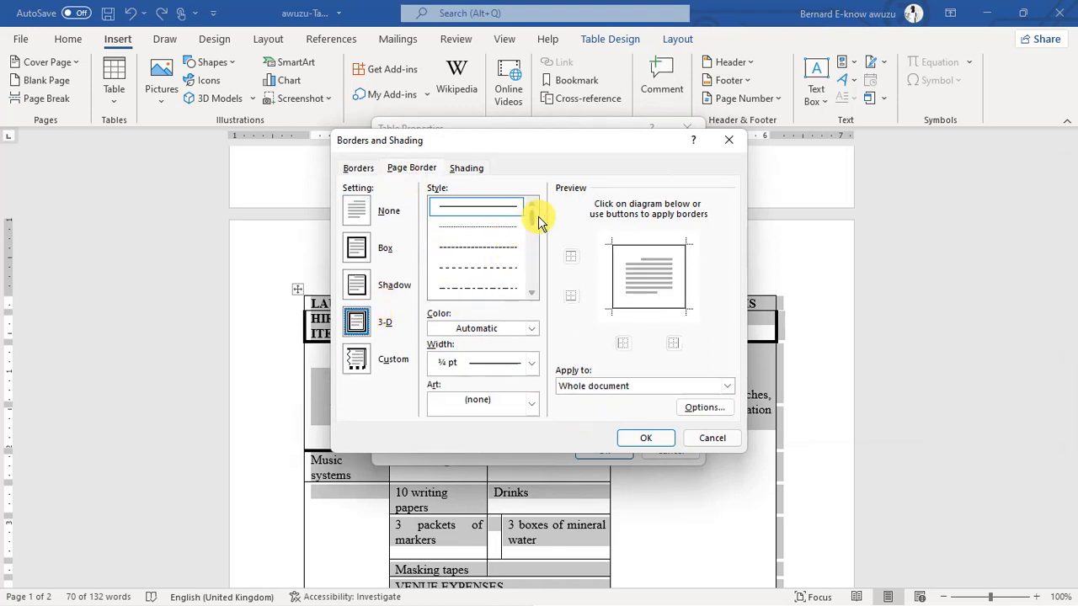
drag(532, 221, 532, 242)
click(497, 229)
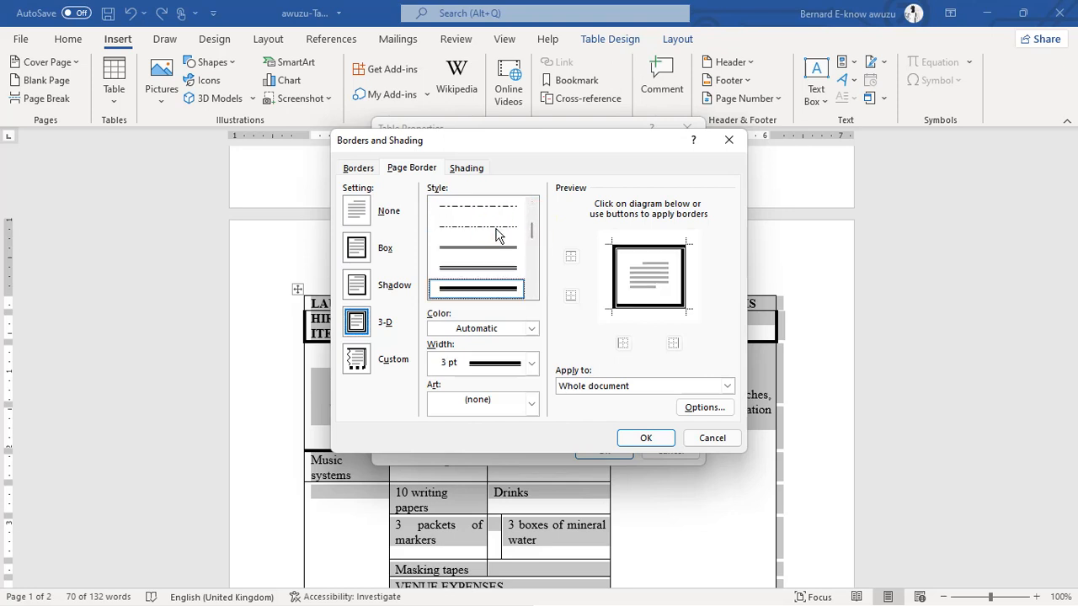
click(635, 388)
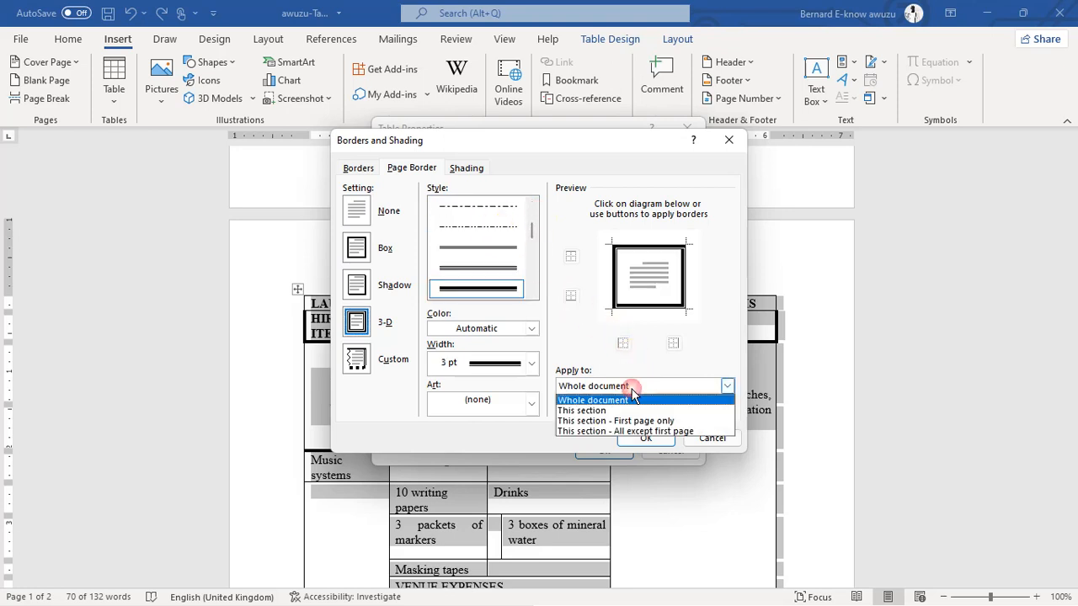
click(600, 432)
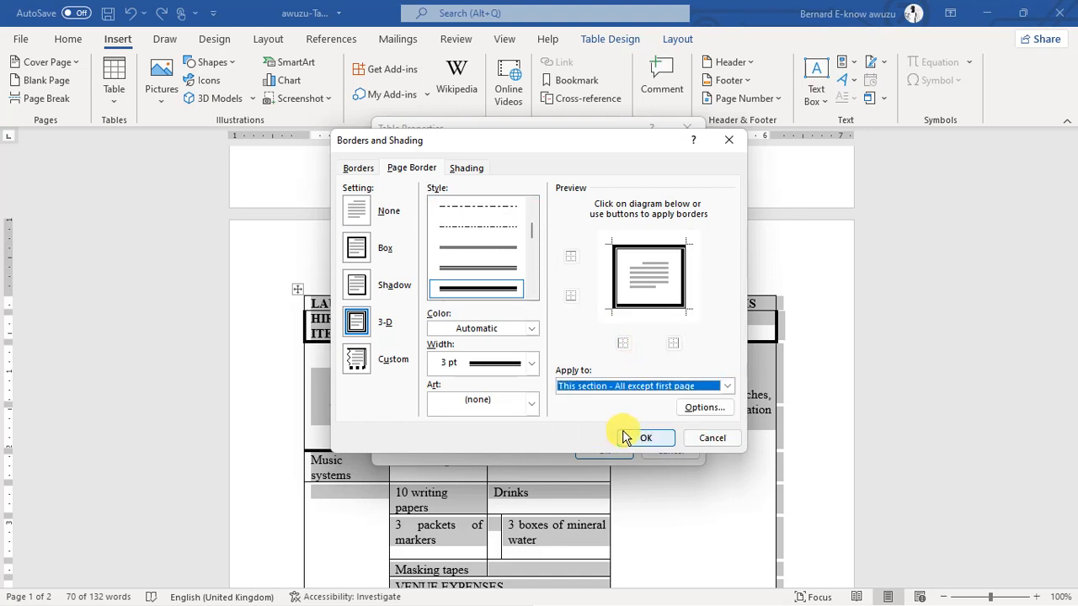
click(638, 441)
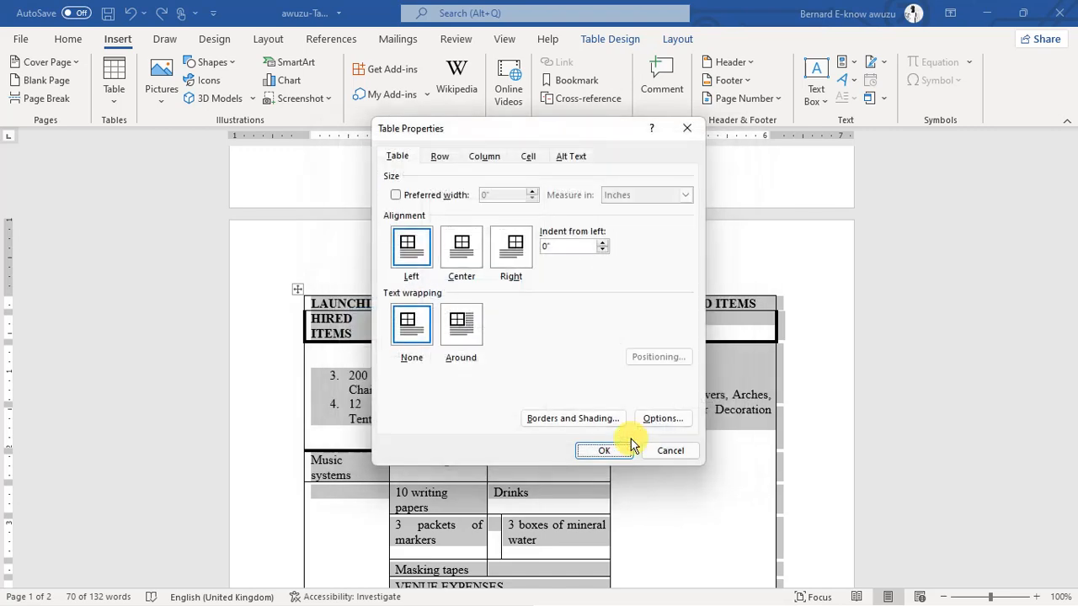
click(624, 456)
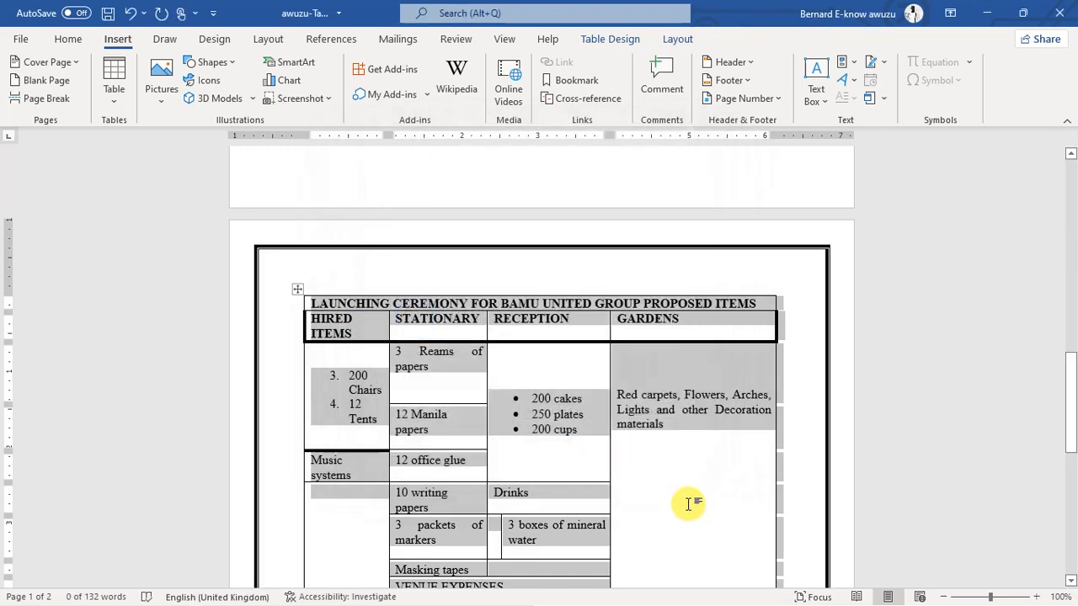
Compare the first and second pages to check where the 3-D border is applied.
click(688, 504)
scroll(688, 504, up, 5)
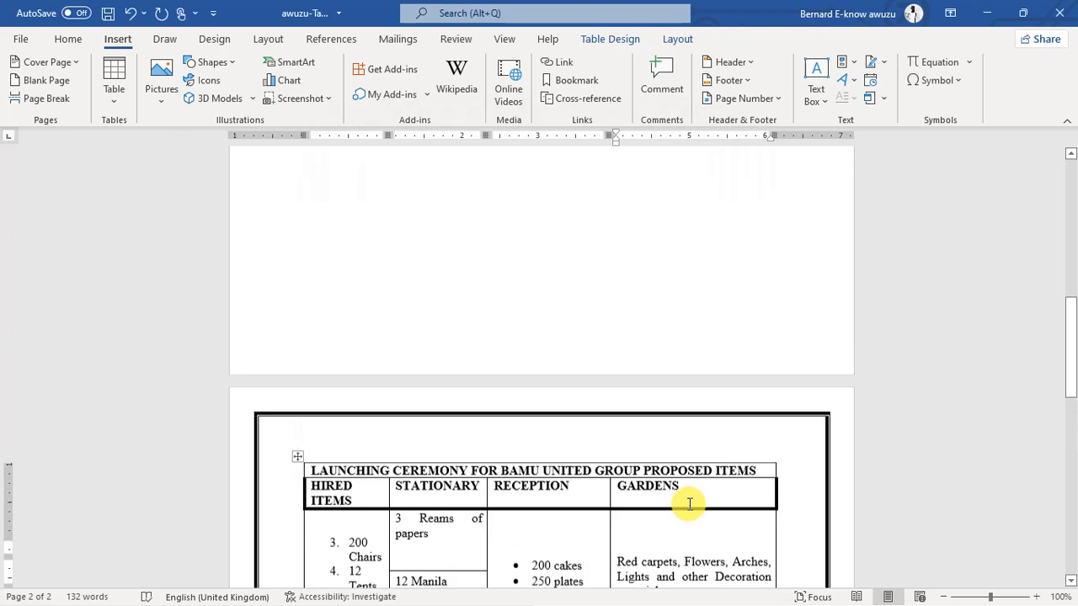
scroll(688, 500, down, 10)
scroll(689, 503, up, 10)
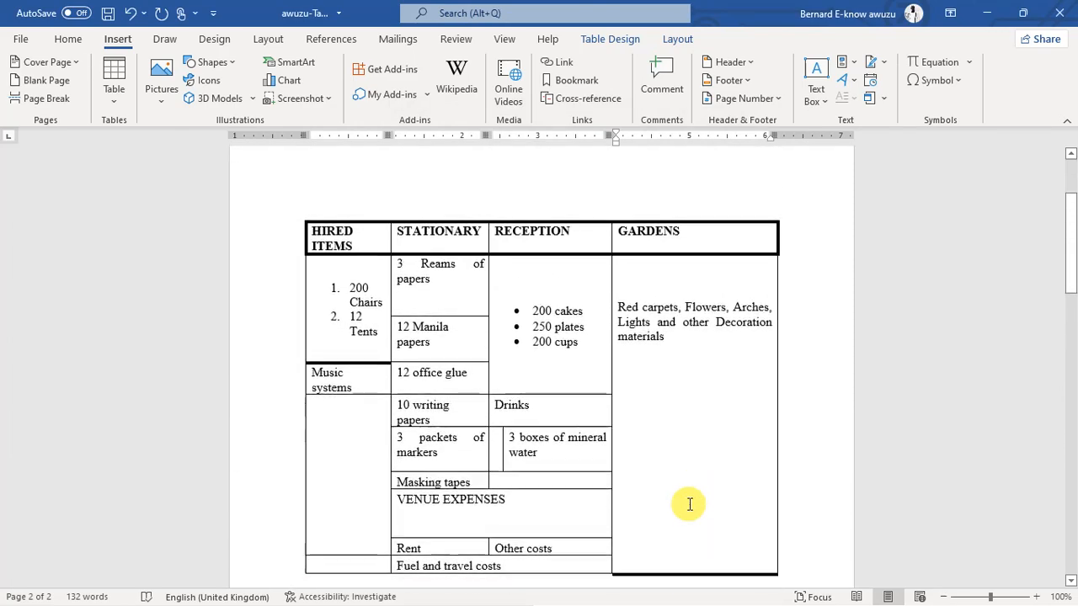
scroll(689, 504, down, 10)
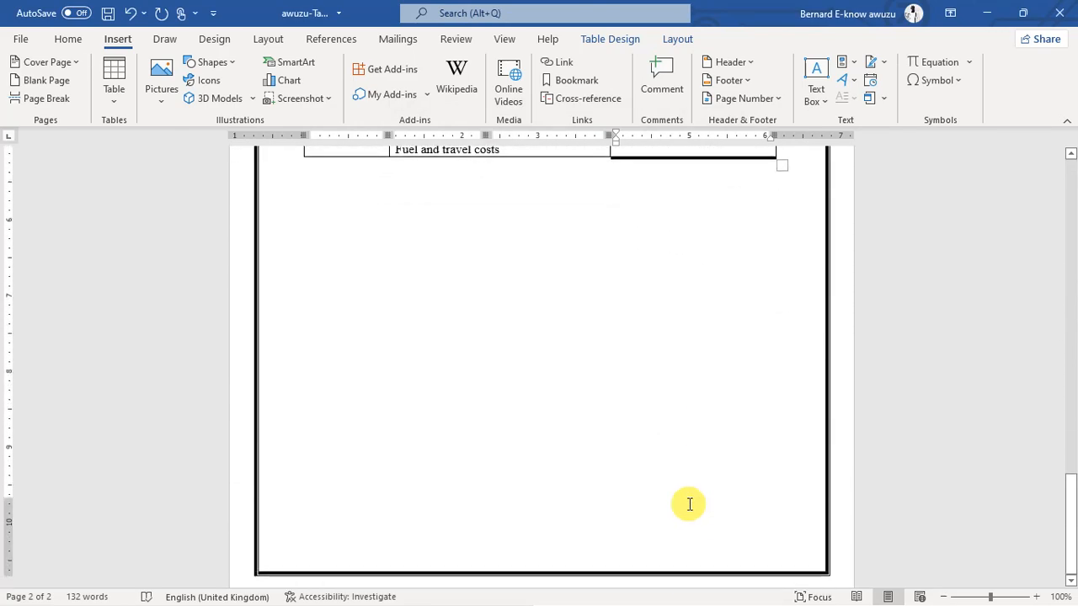
scroll(689, 503, up, 10)
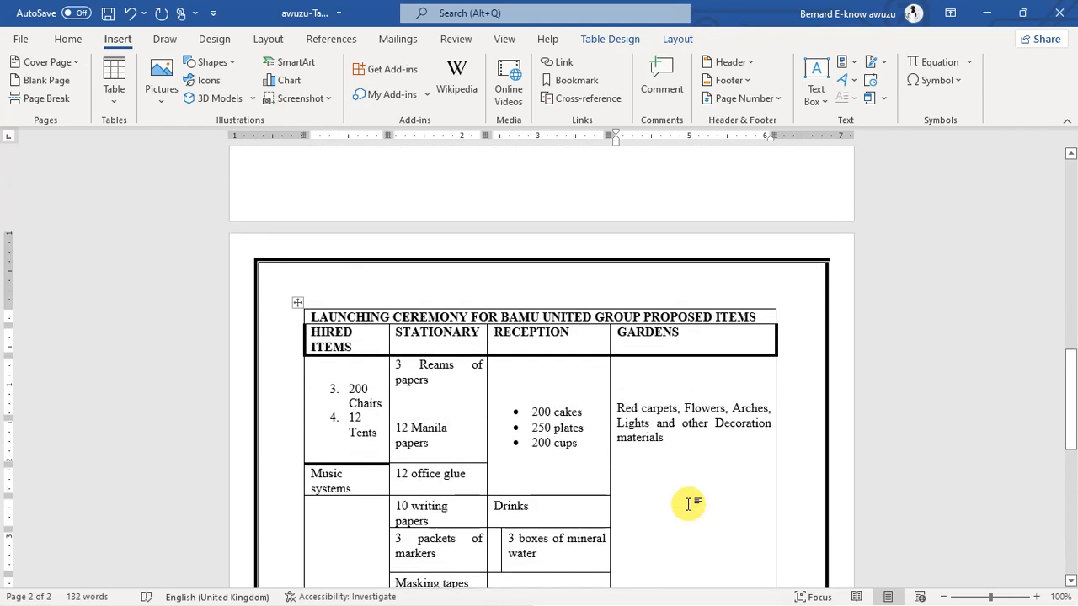
scroll(689, 503, down, 3)
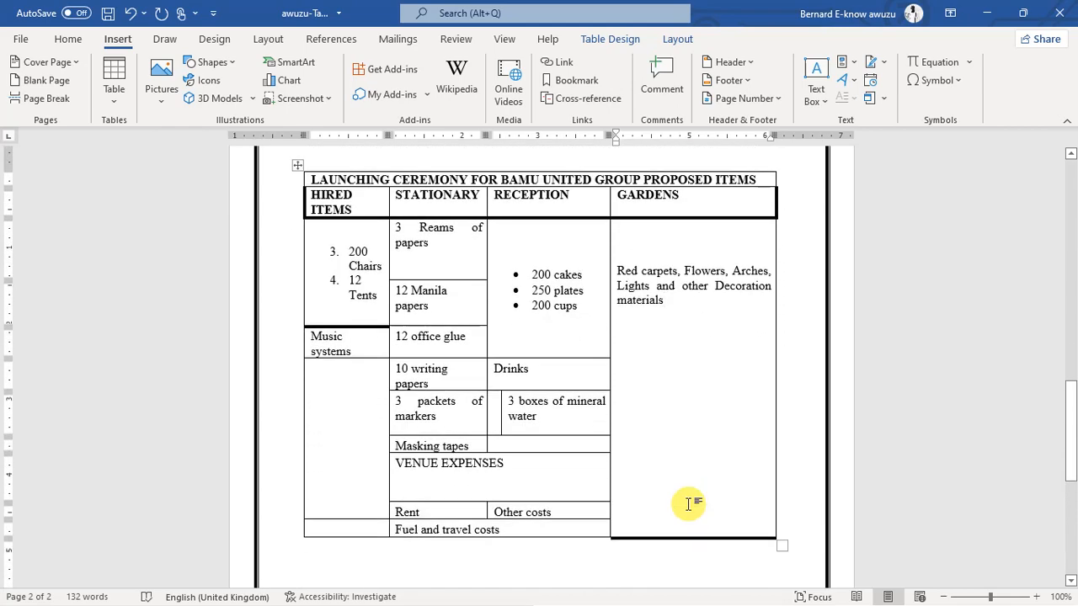